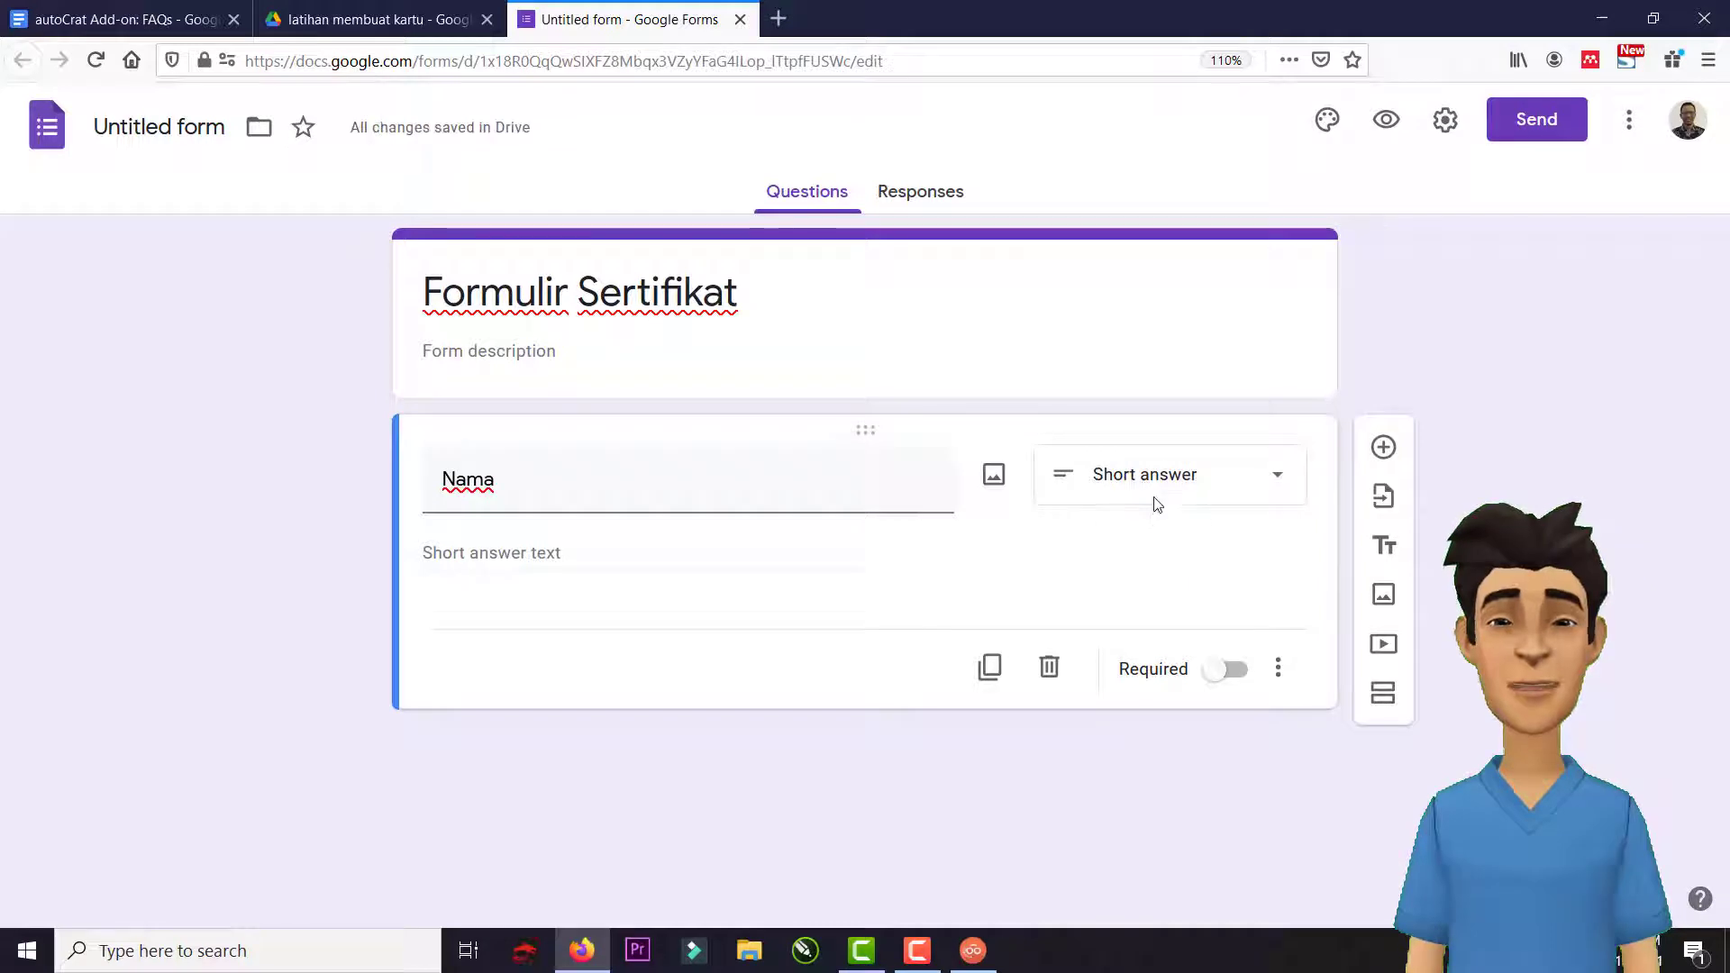
# Add a new question titled 'Foto' and make it a File upload question.
pyautogui.click(1385, 448)
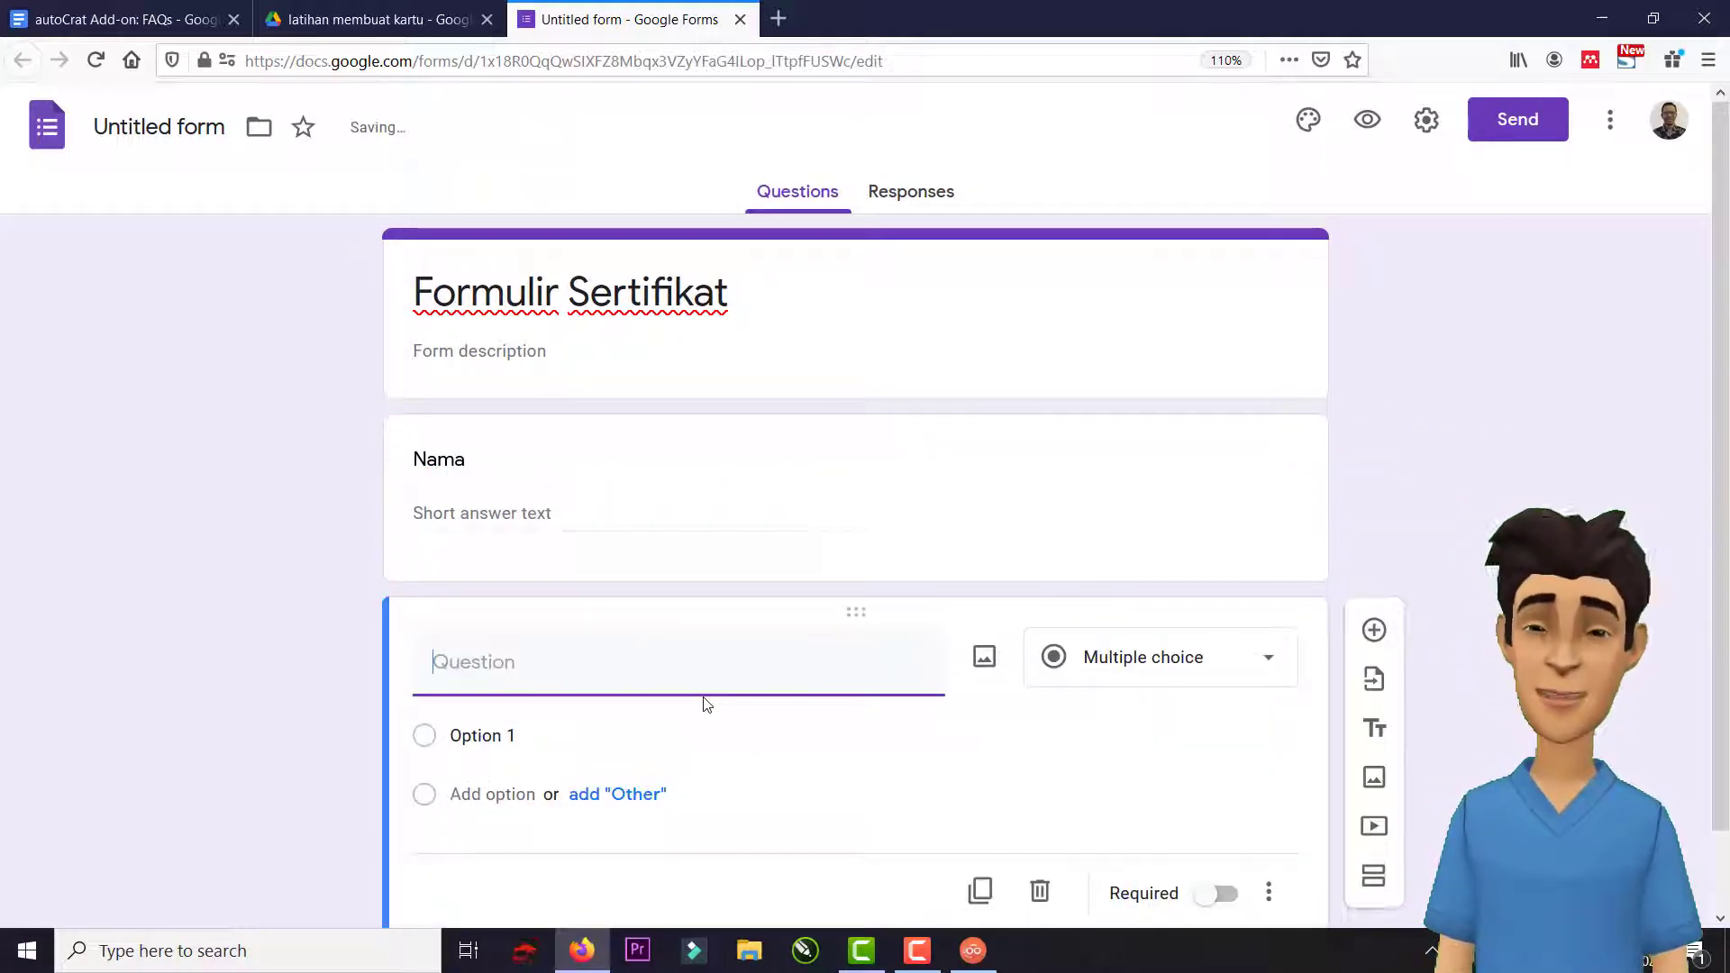
pyautogui.write('Foto')
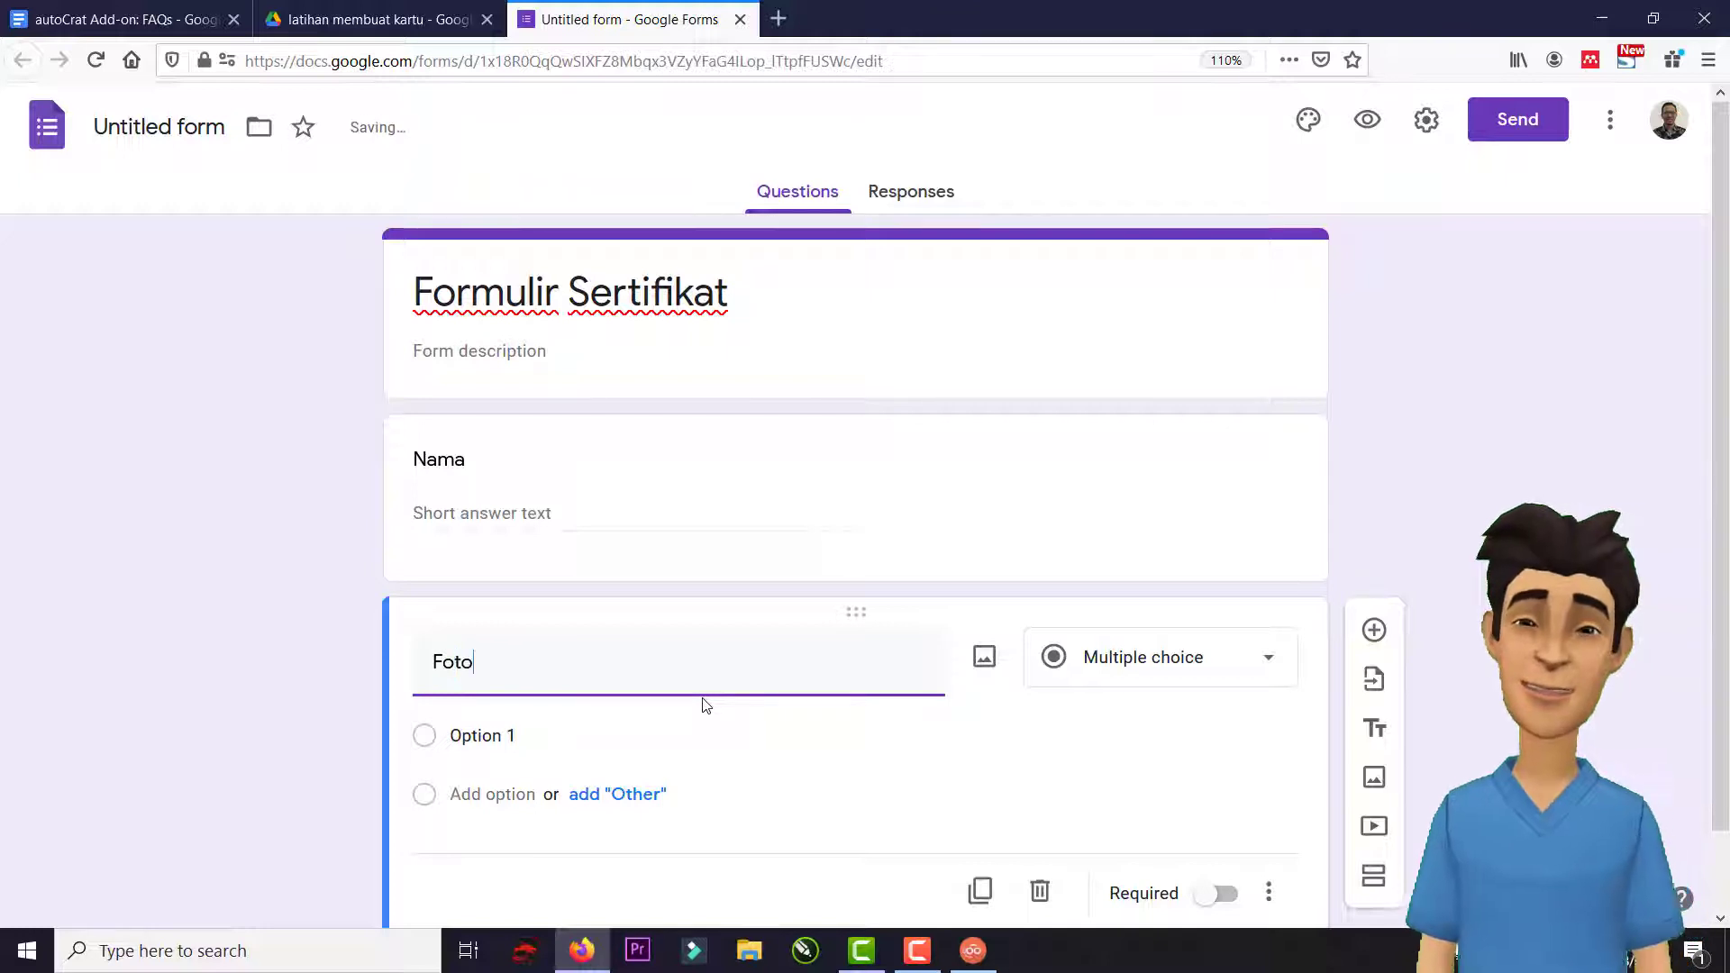
pyautogui.scroll(-2, 811, 689)
pyautogui.click(1197, 584)
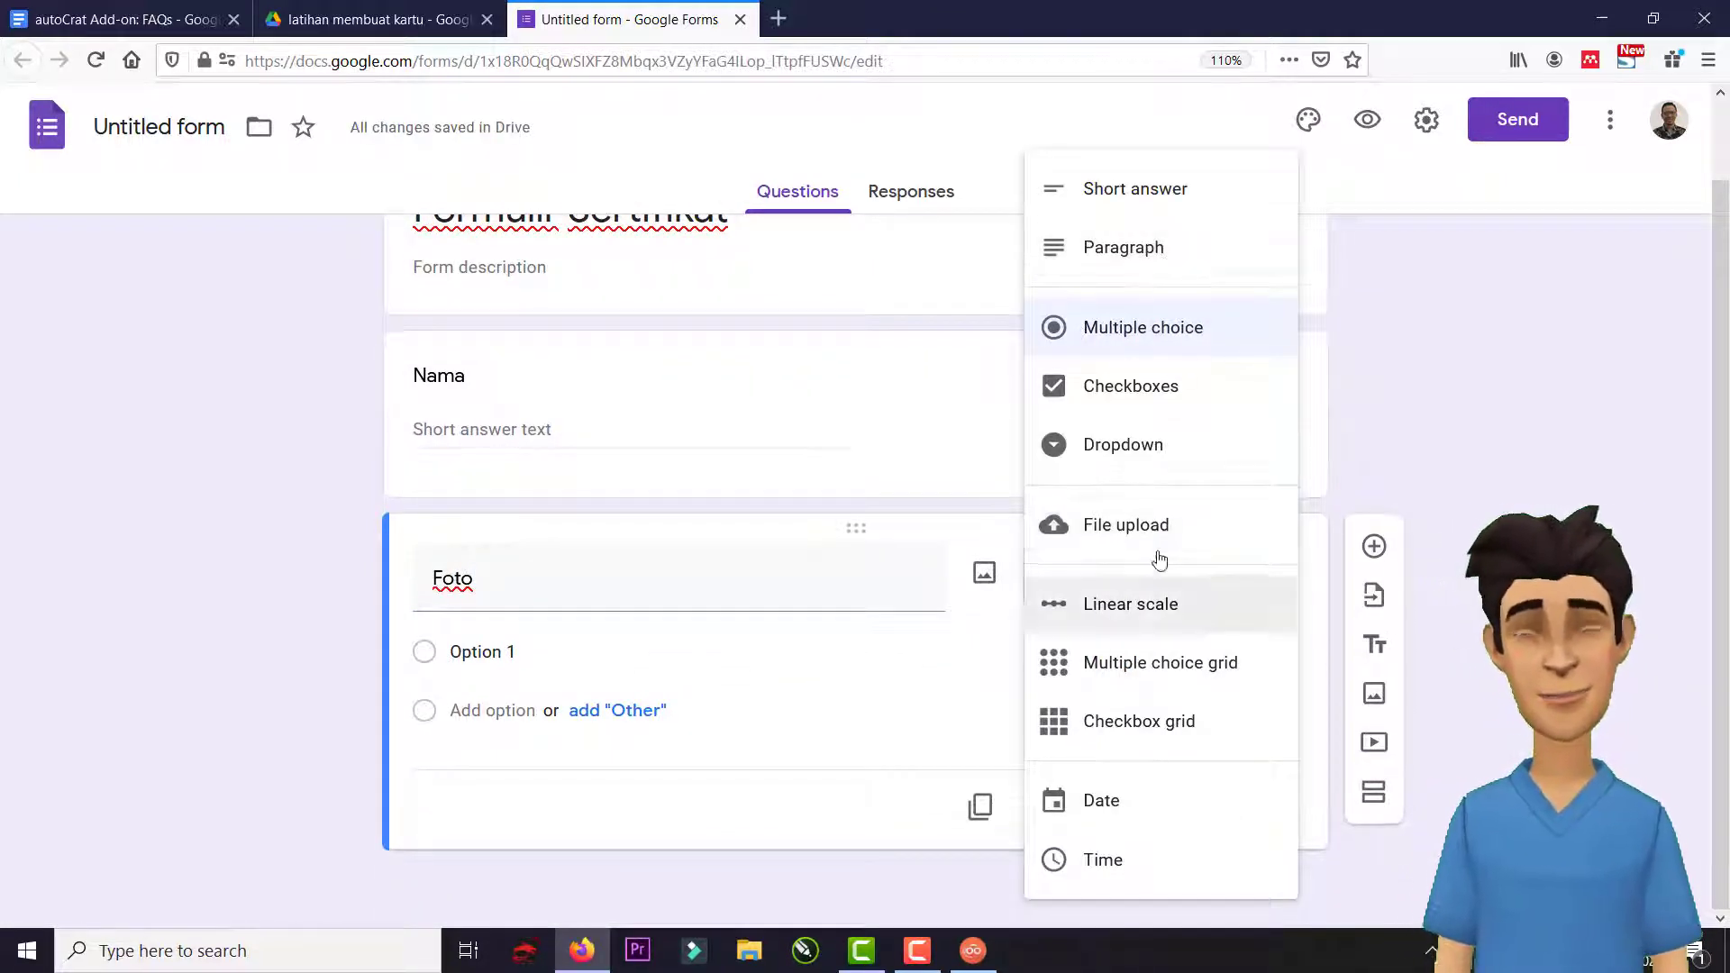
pyautogui.click(1133, 526)
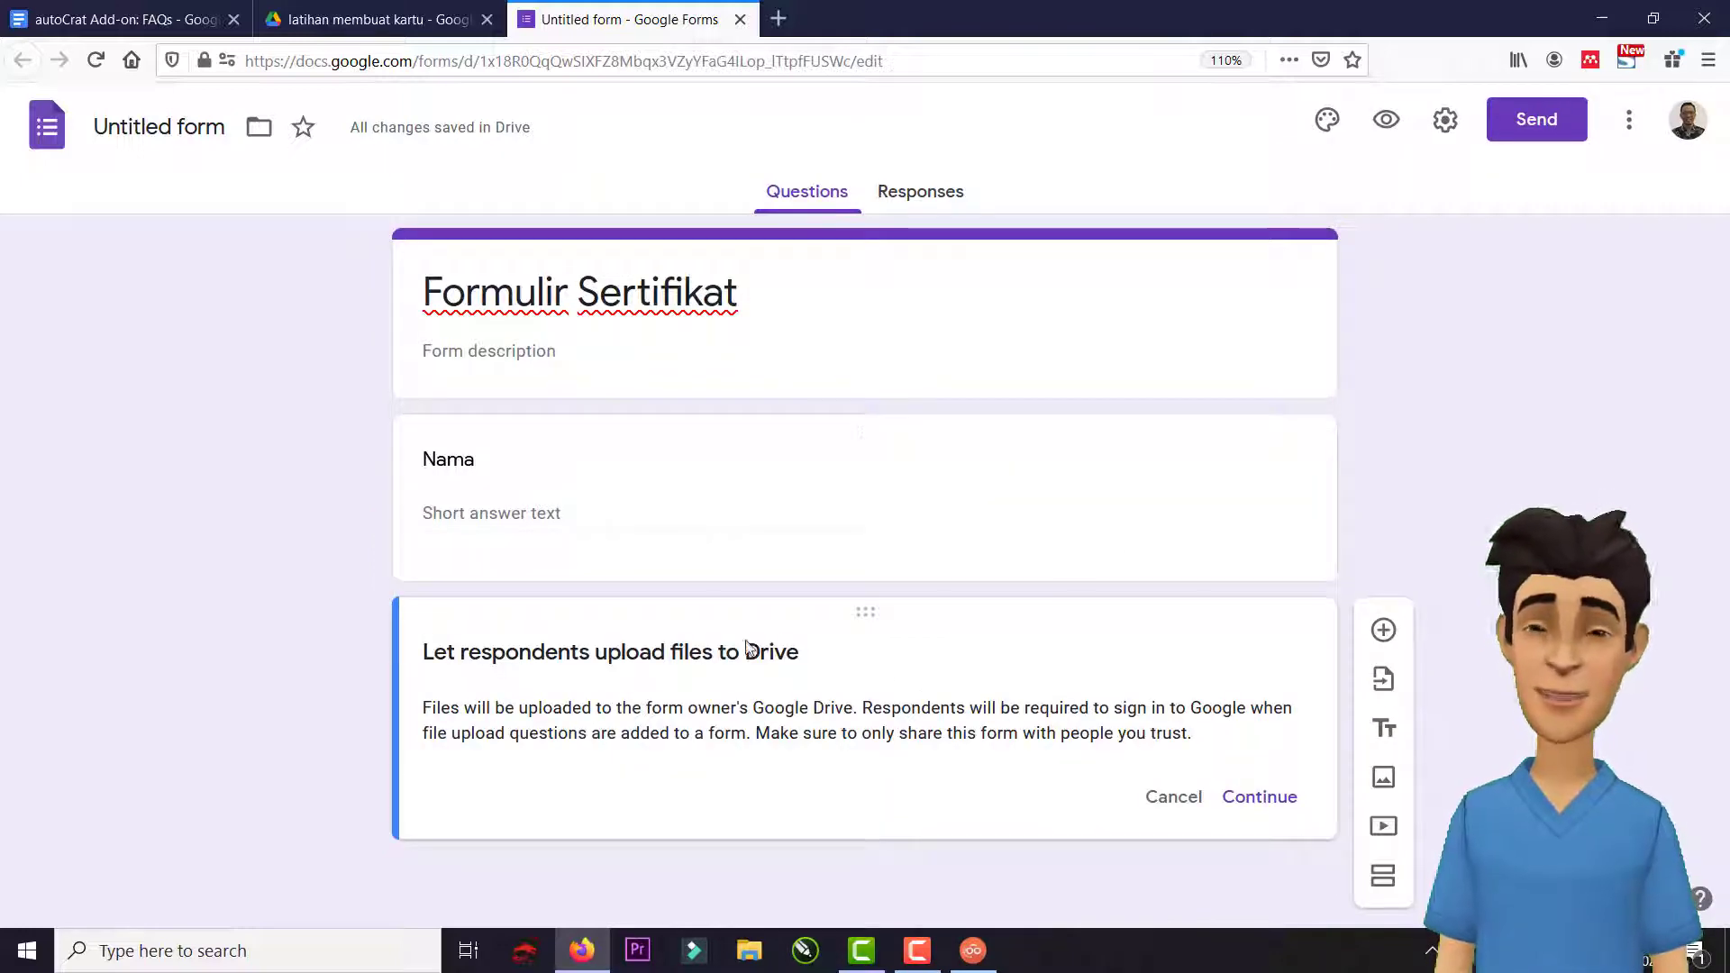
pyautogui.click(1260, 800)
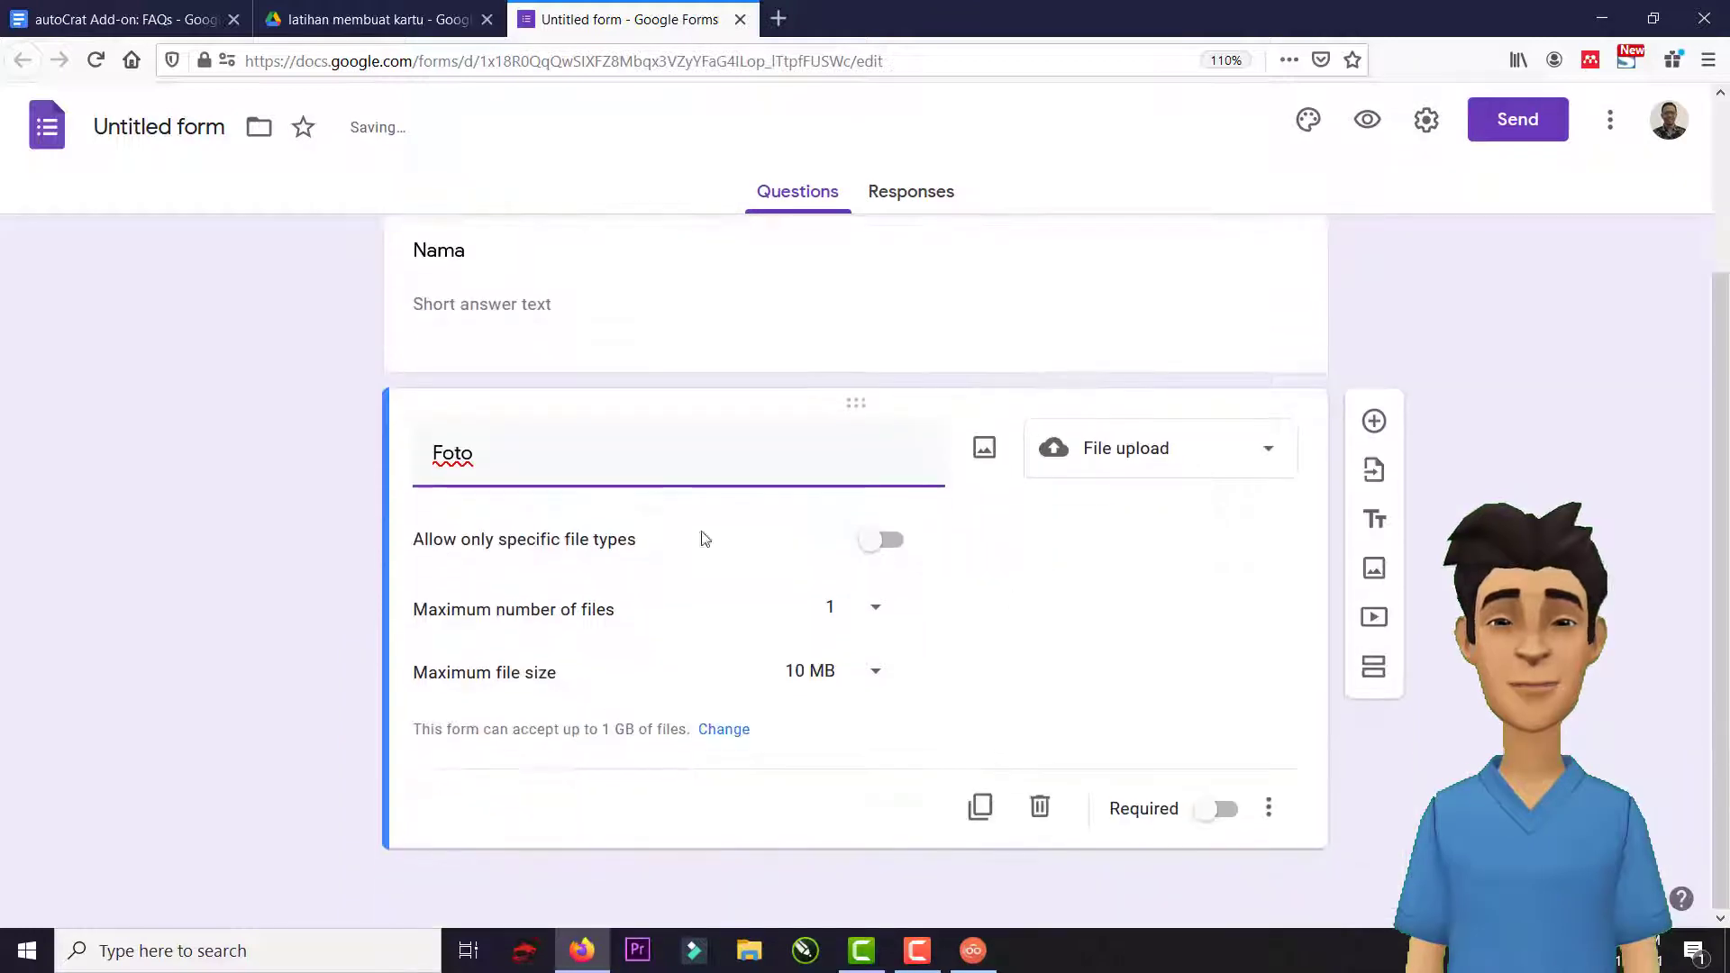
# Restrict Foto uploads to specific file types, allowing only images.
pyautogui.click(888, 539)
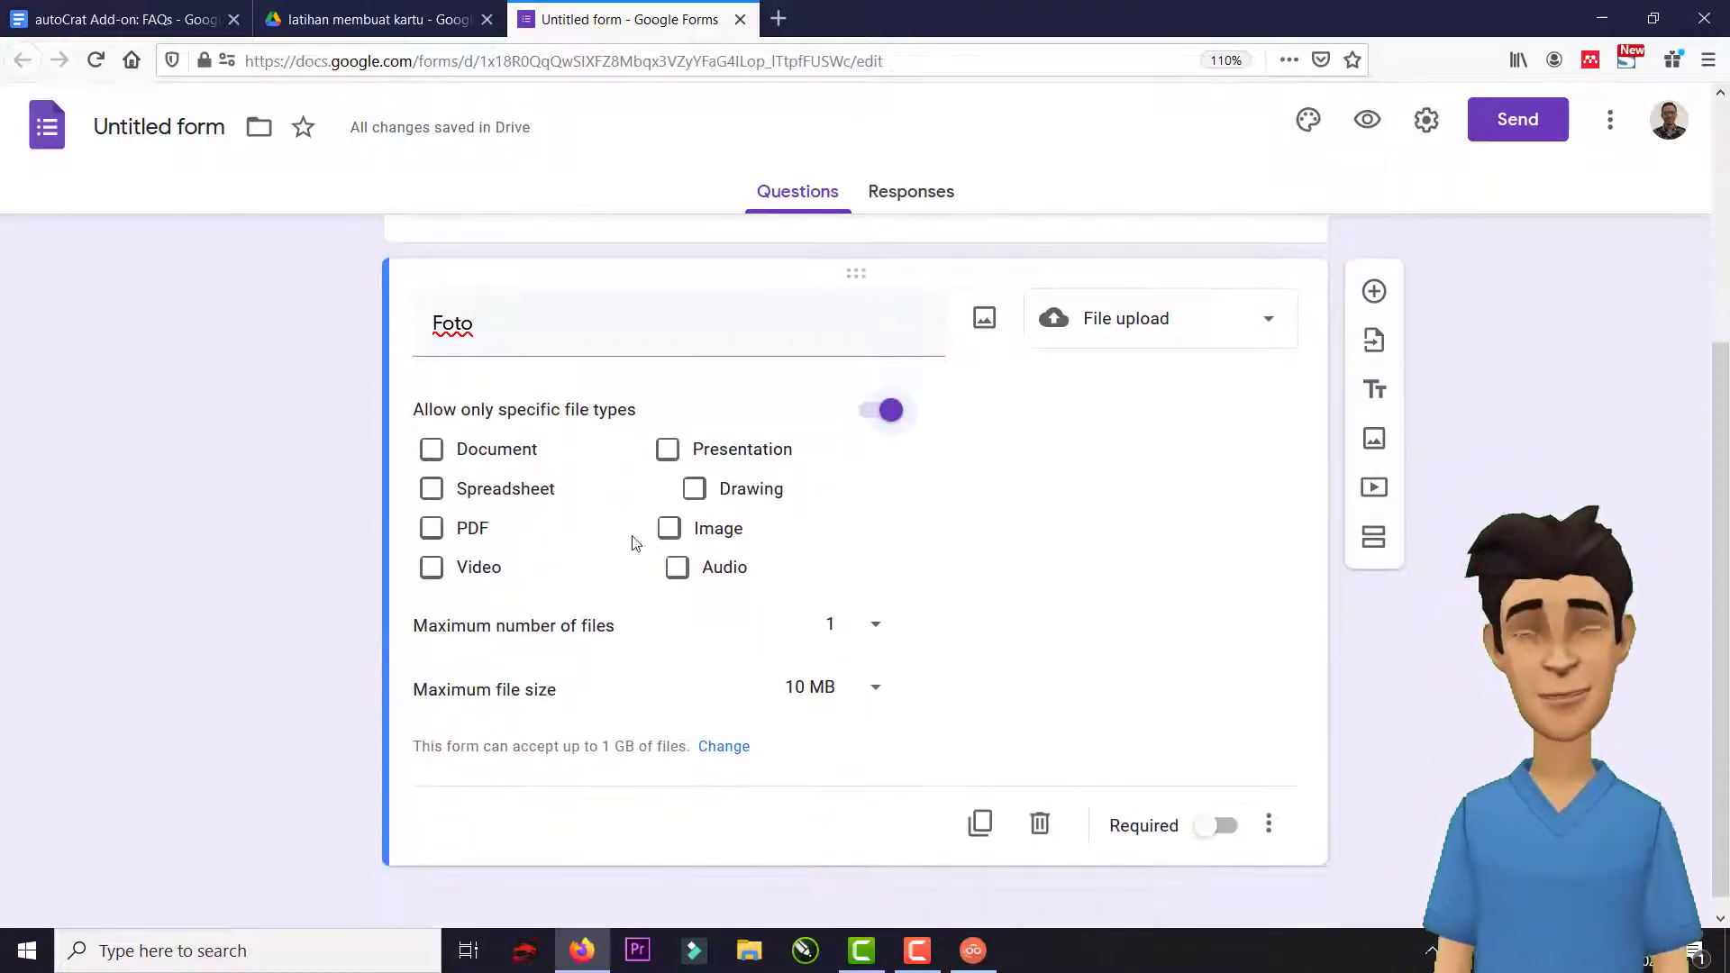
pyautogui.click(671, 529)
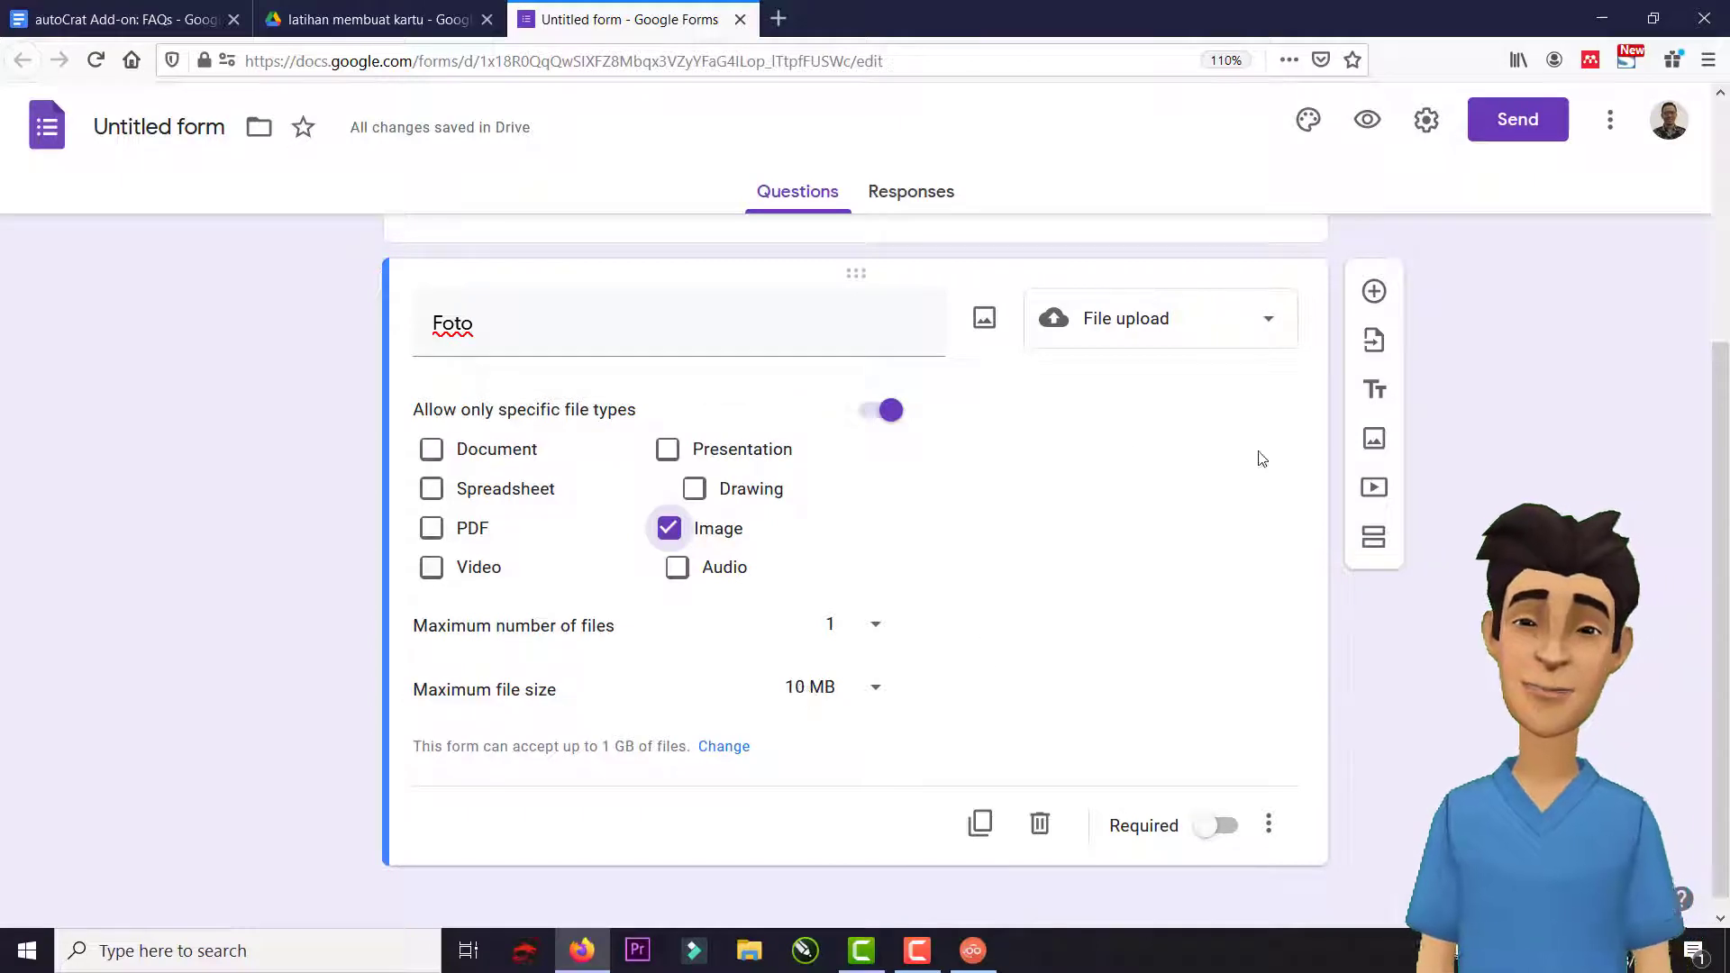
pyautogui.scroll(4, 1280, 462)
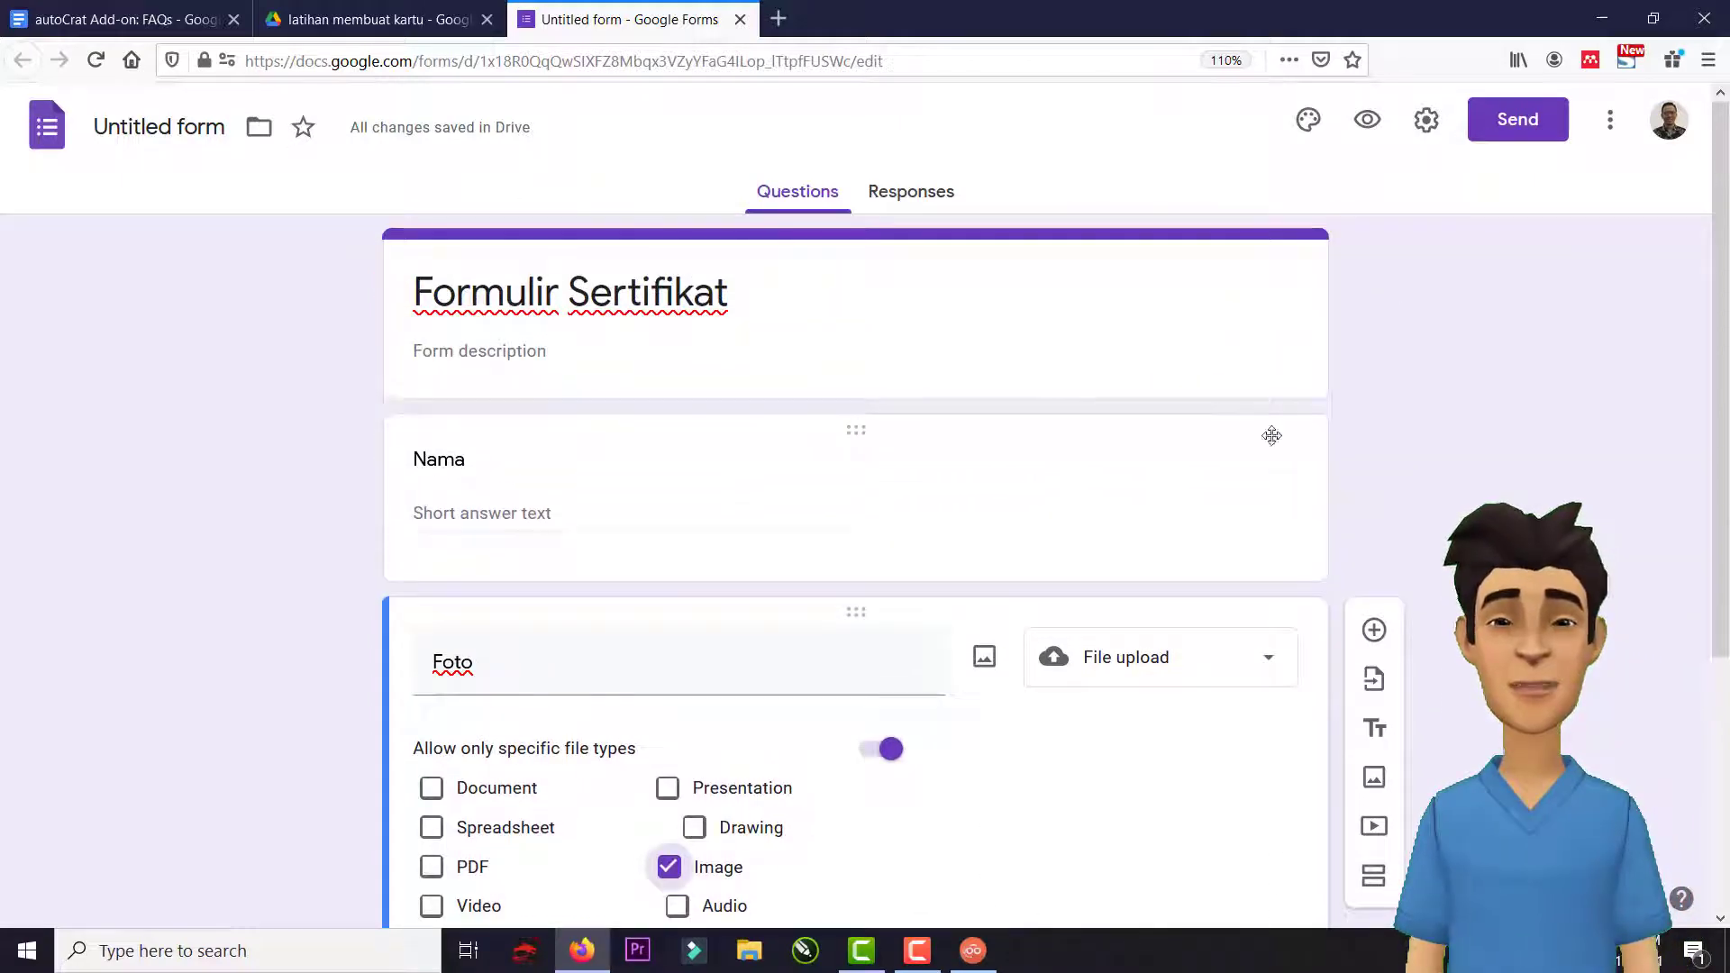
pyautogui.scroll(-4, 1104, 376)
pyautogui.scroll(4, 1142, 717)
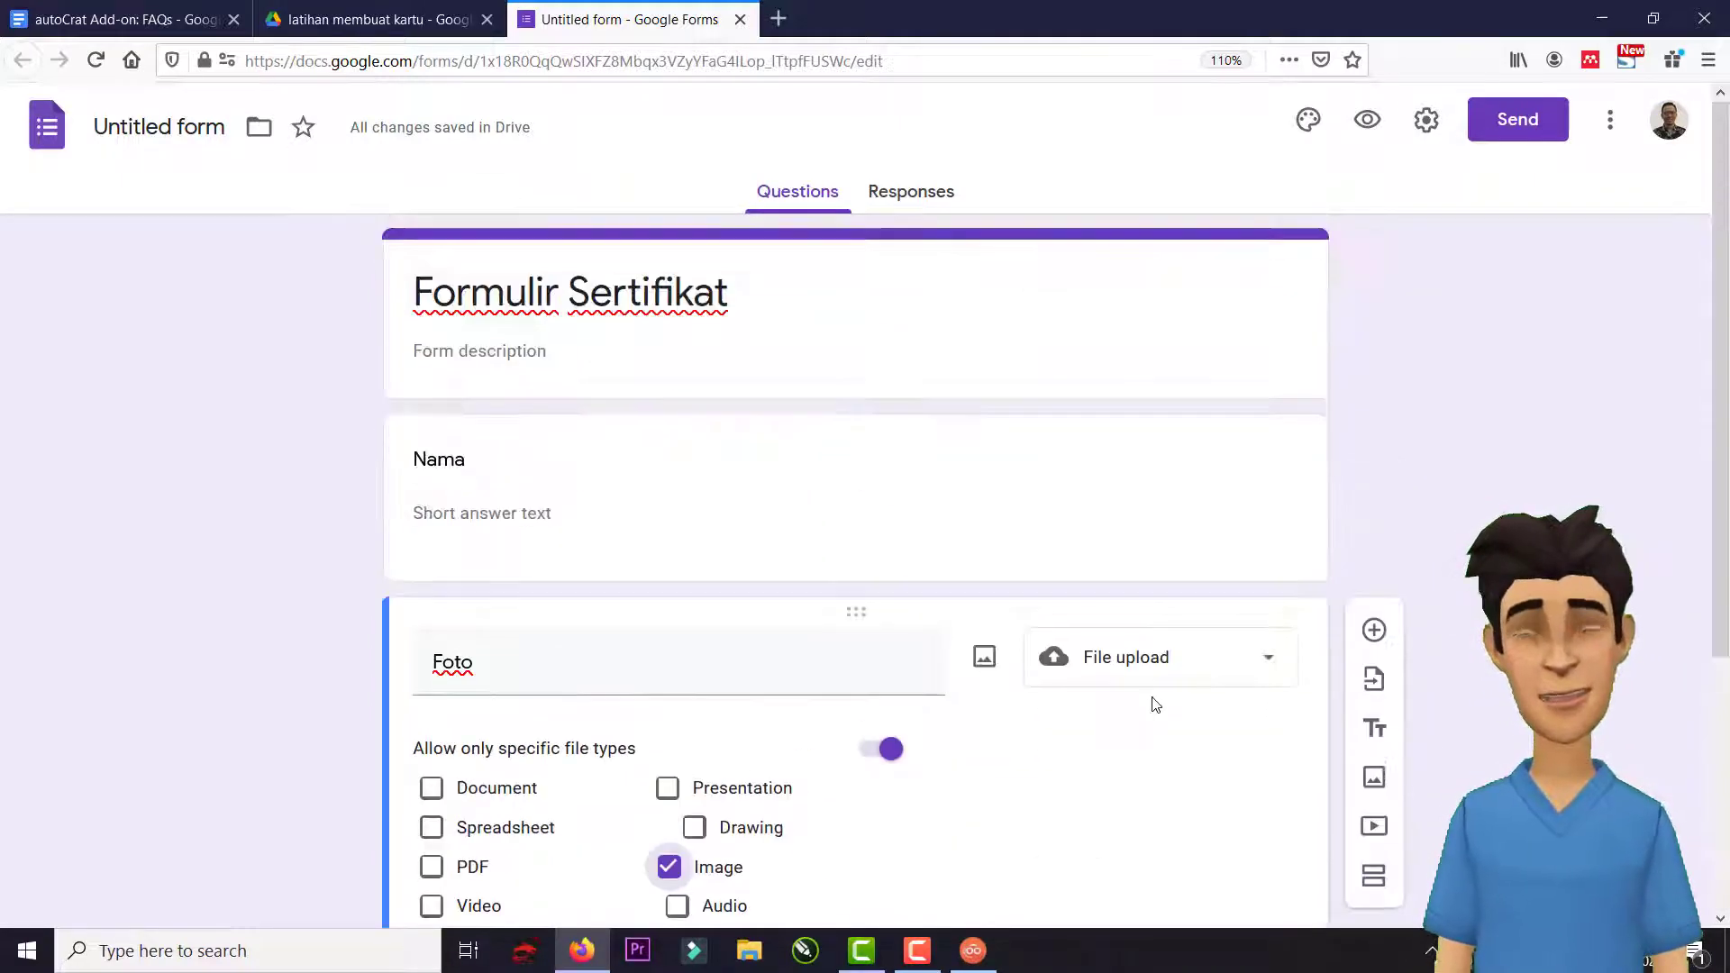
# Preview the form to check the Nama and Foto fields, then return to the 'latihan membuat kartu' Drive folder.
pyautogui.click(1367, 121)
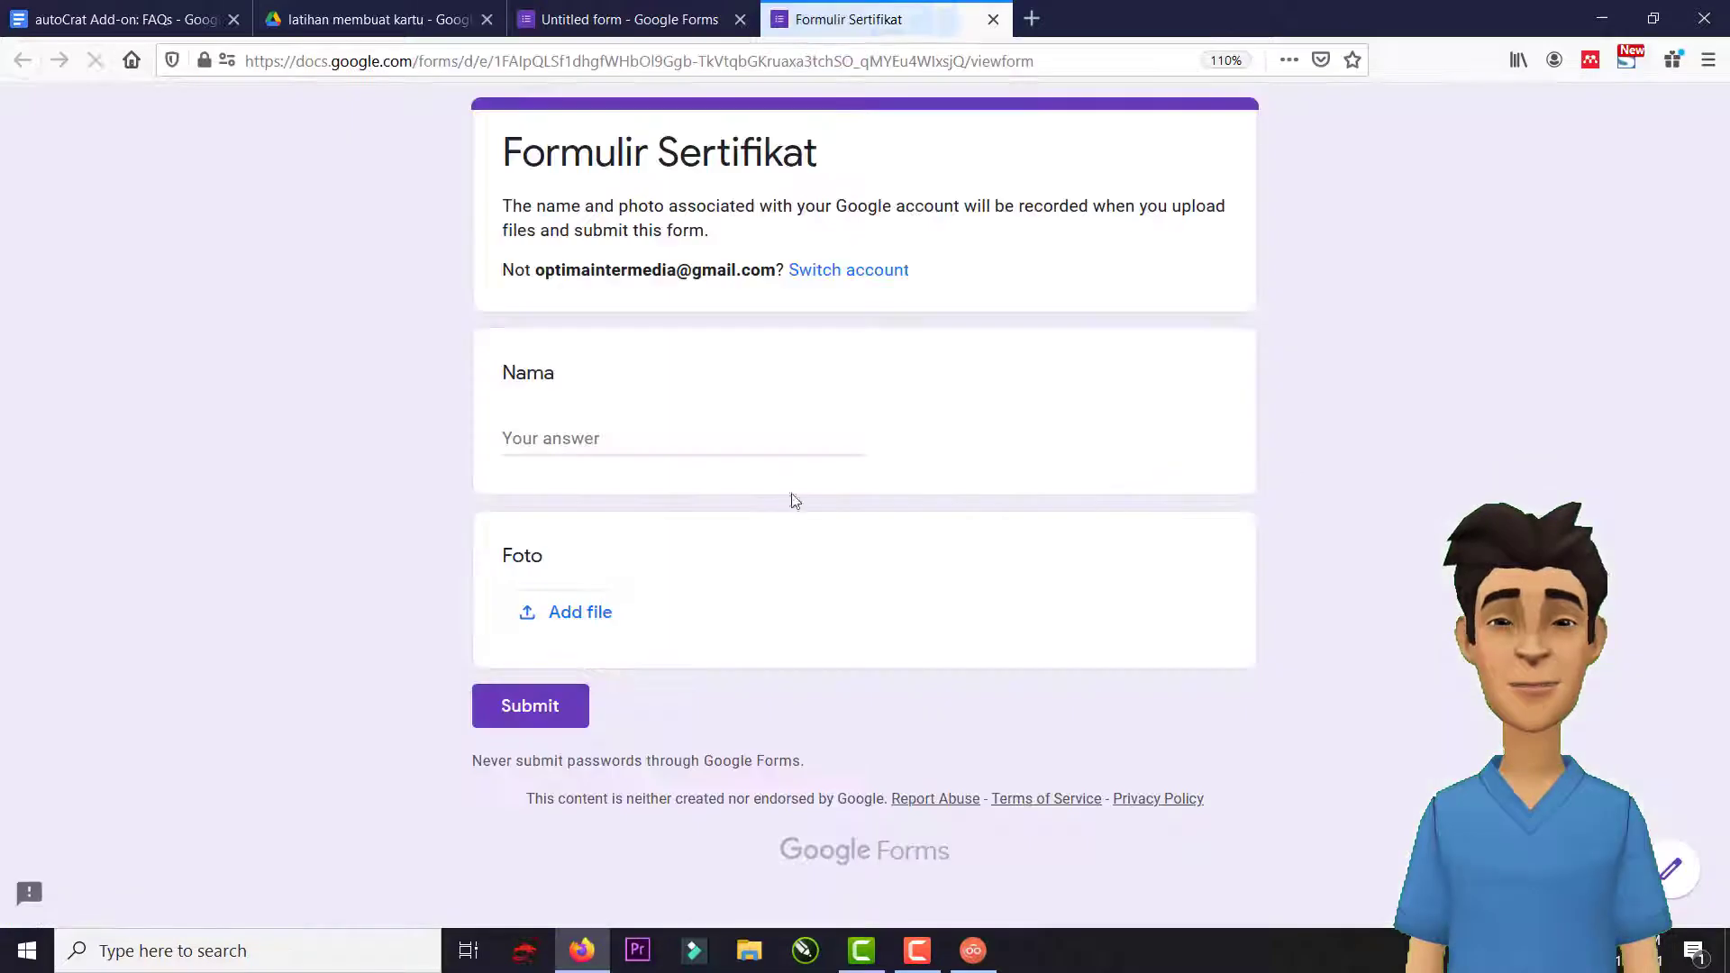
pyautogui.click(543, 445)
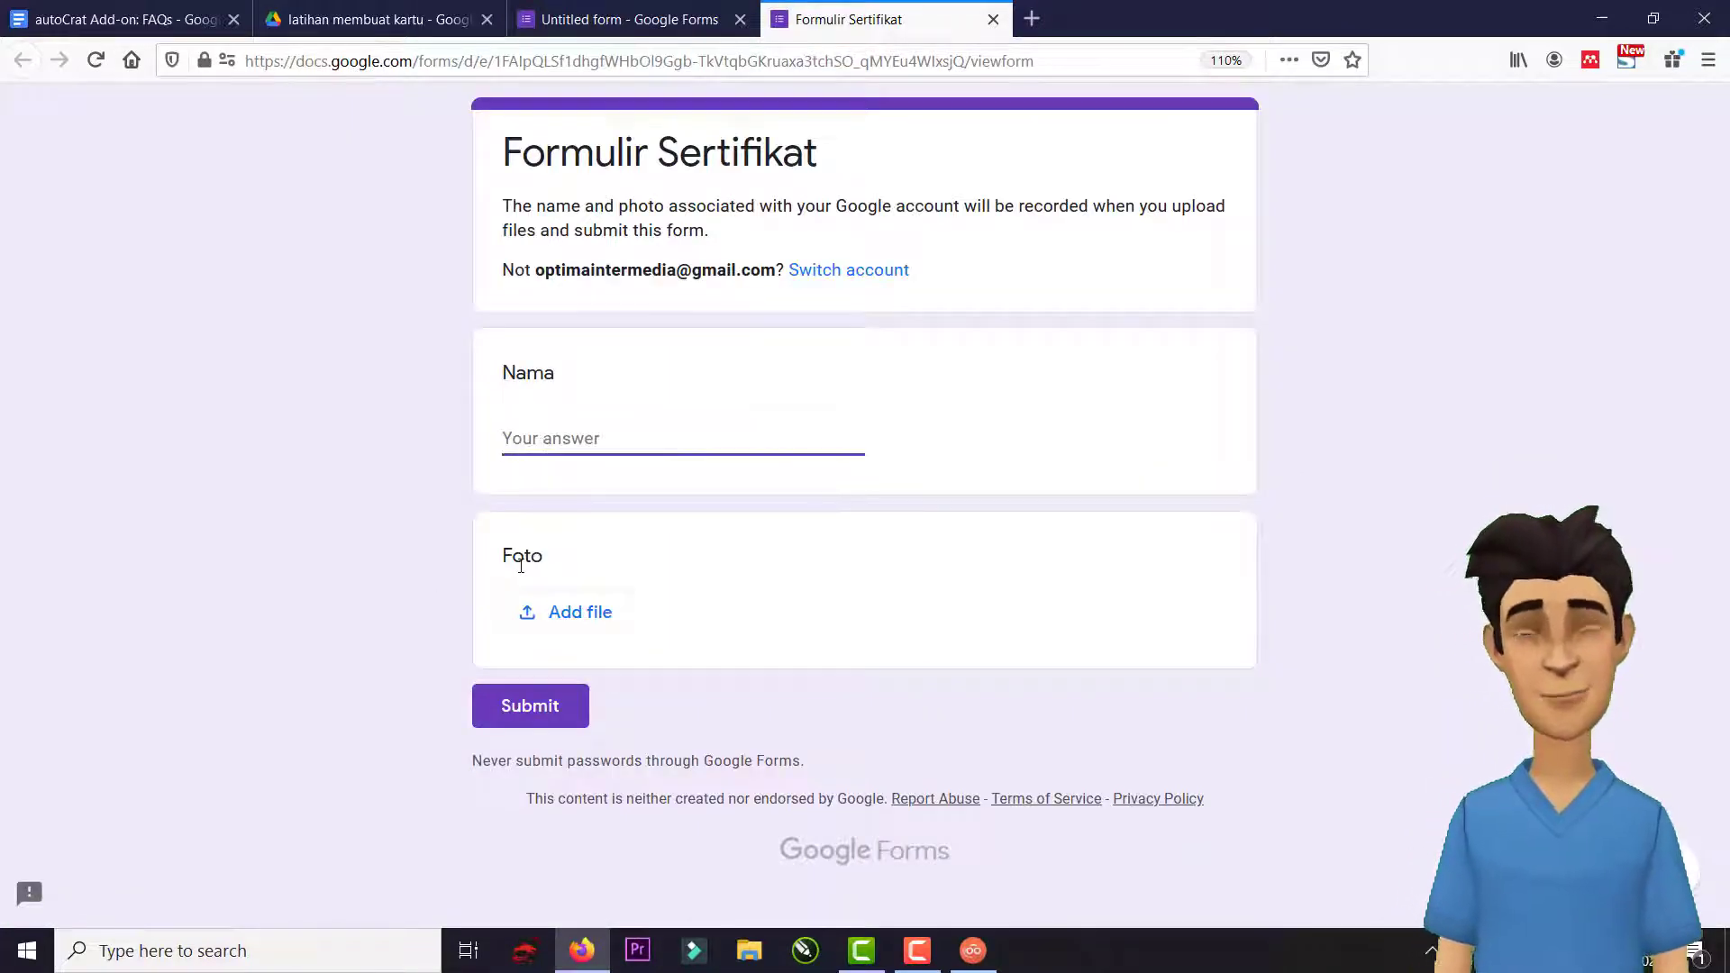
pyautogui.click(526, 562)
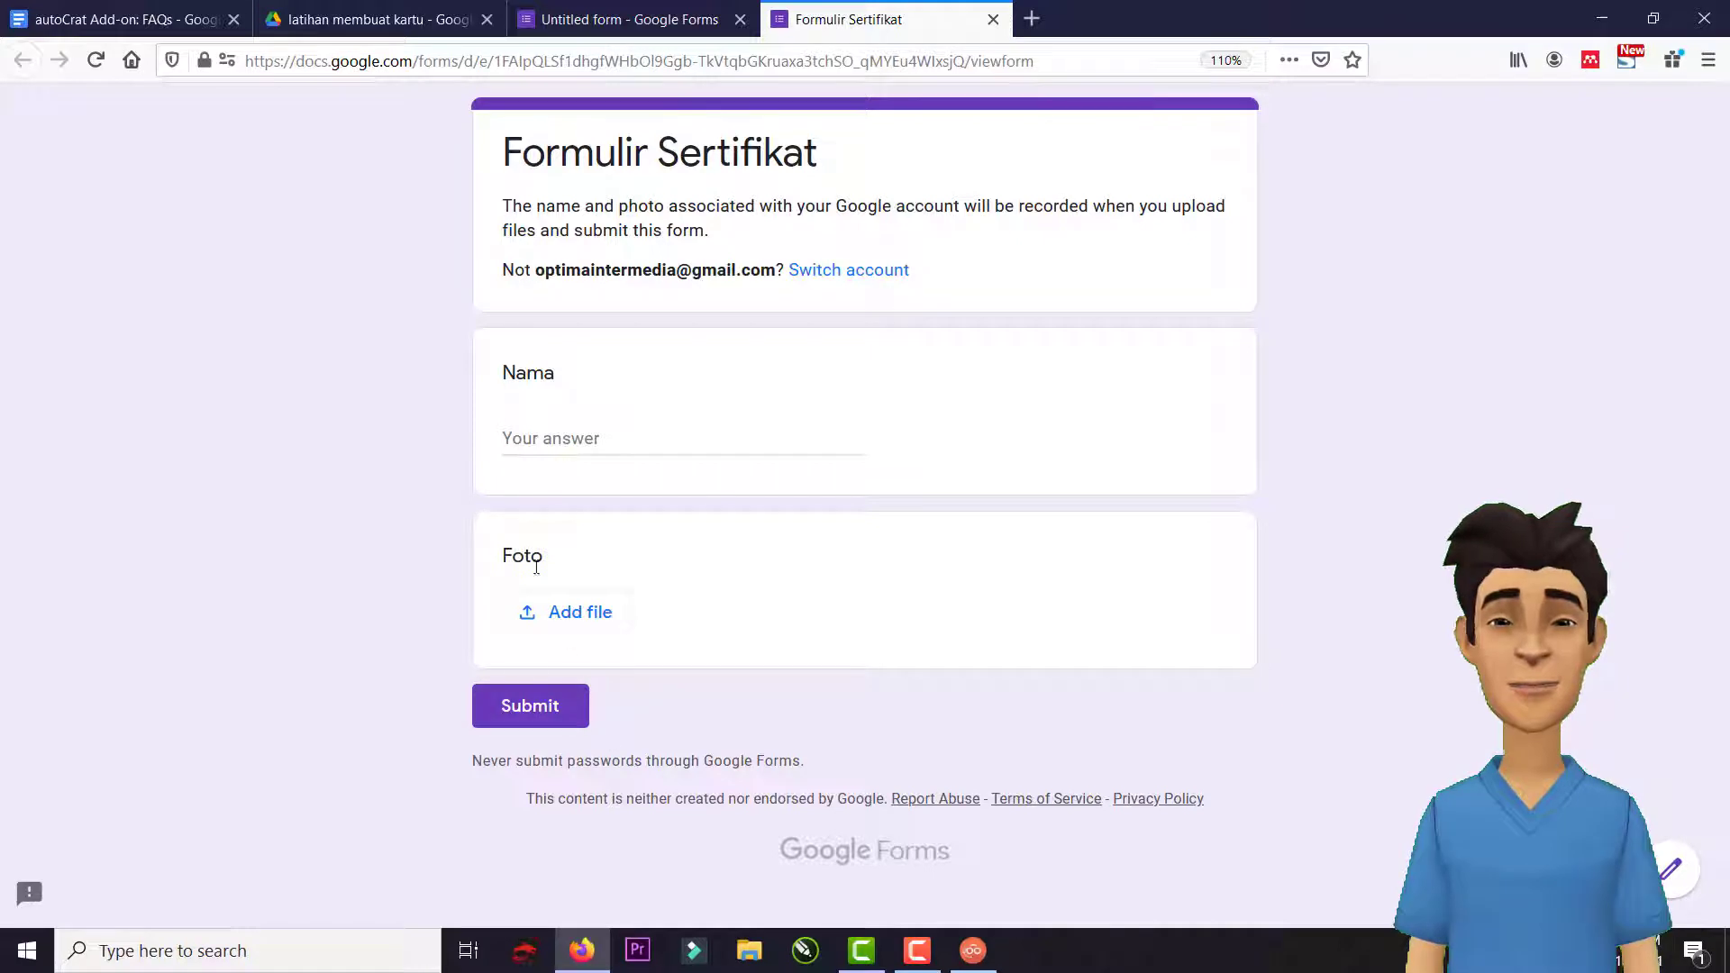
pyautogui.moveTo(505, 556); pyautogui.dragTo(553, 568)
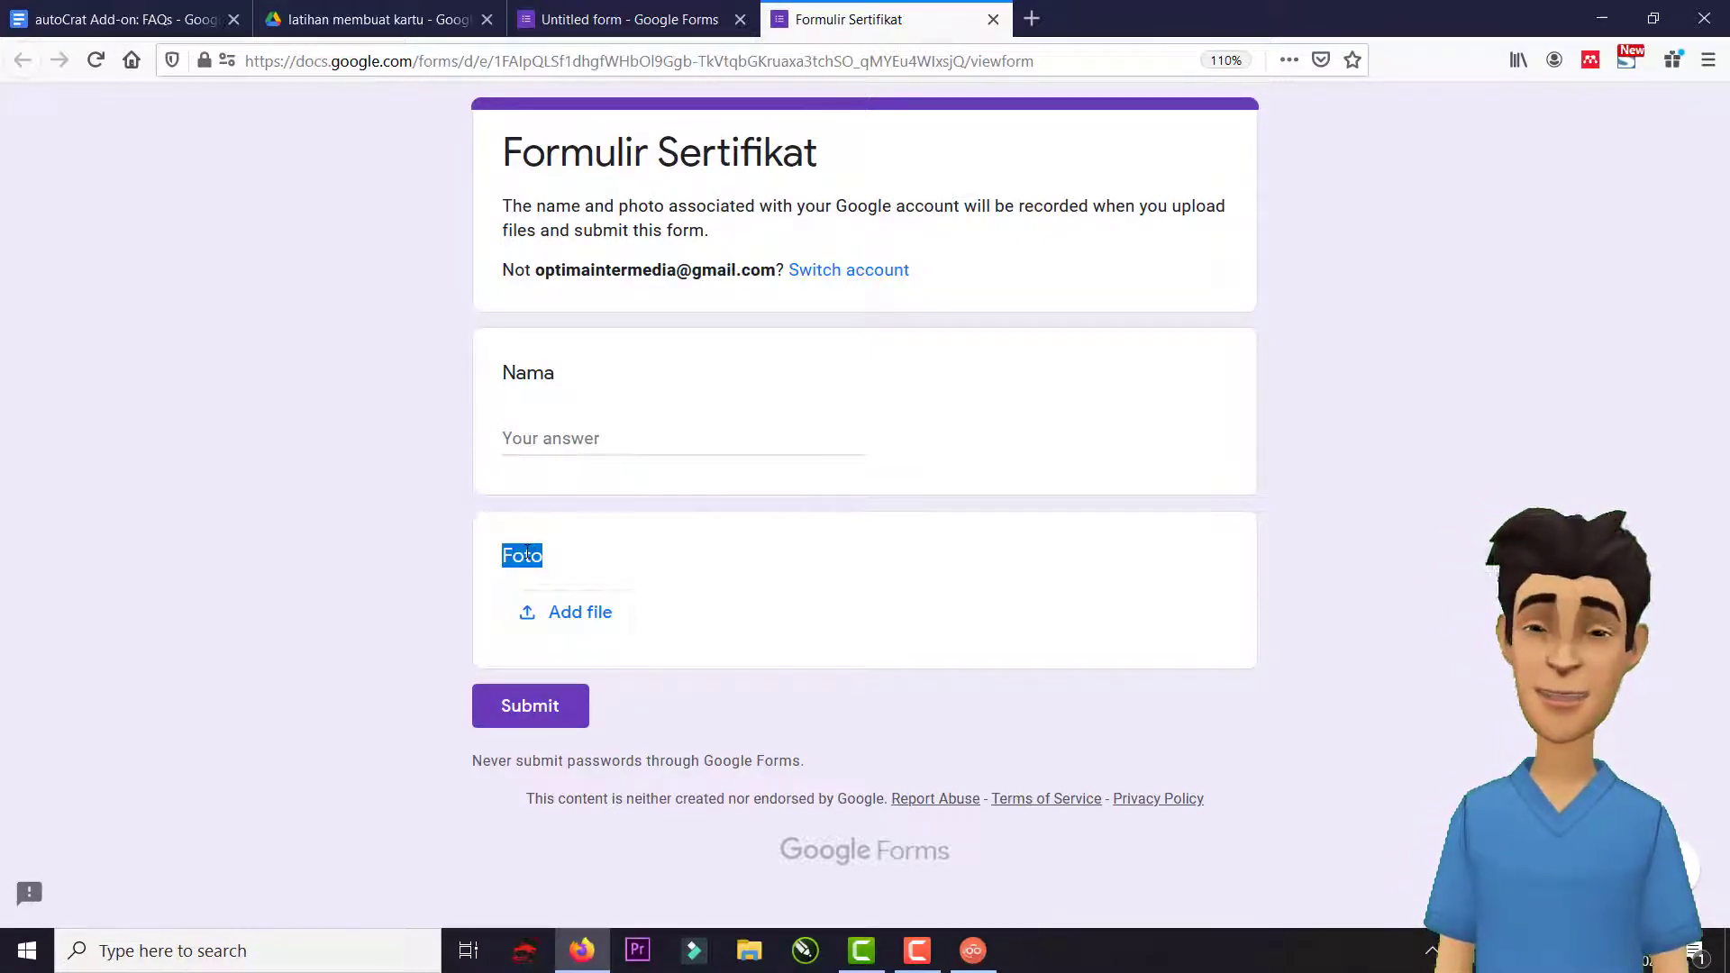
pyautogui.click(528, 555)
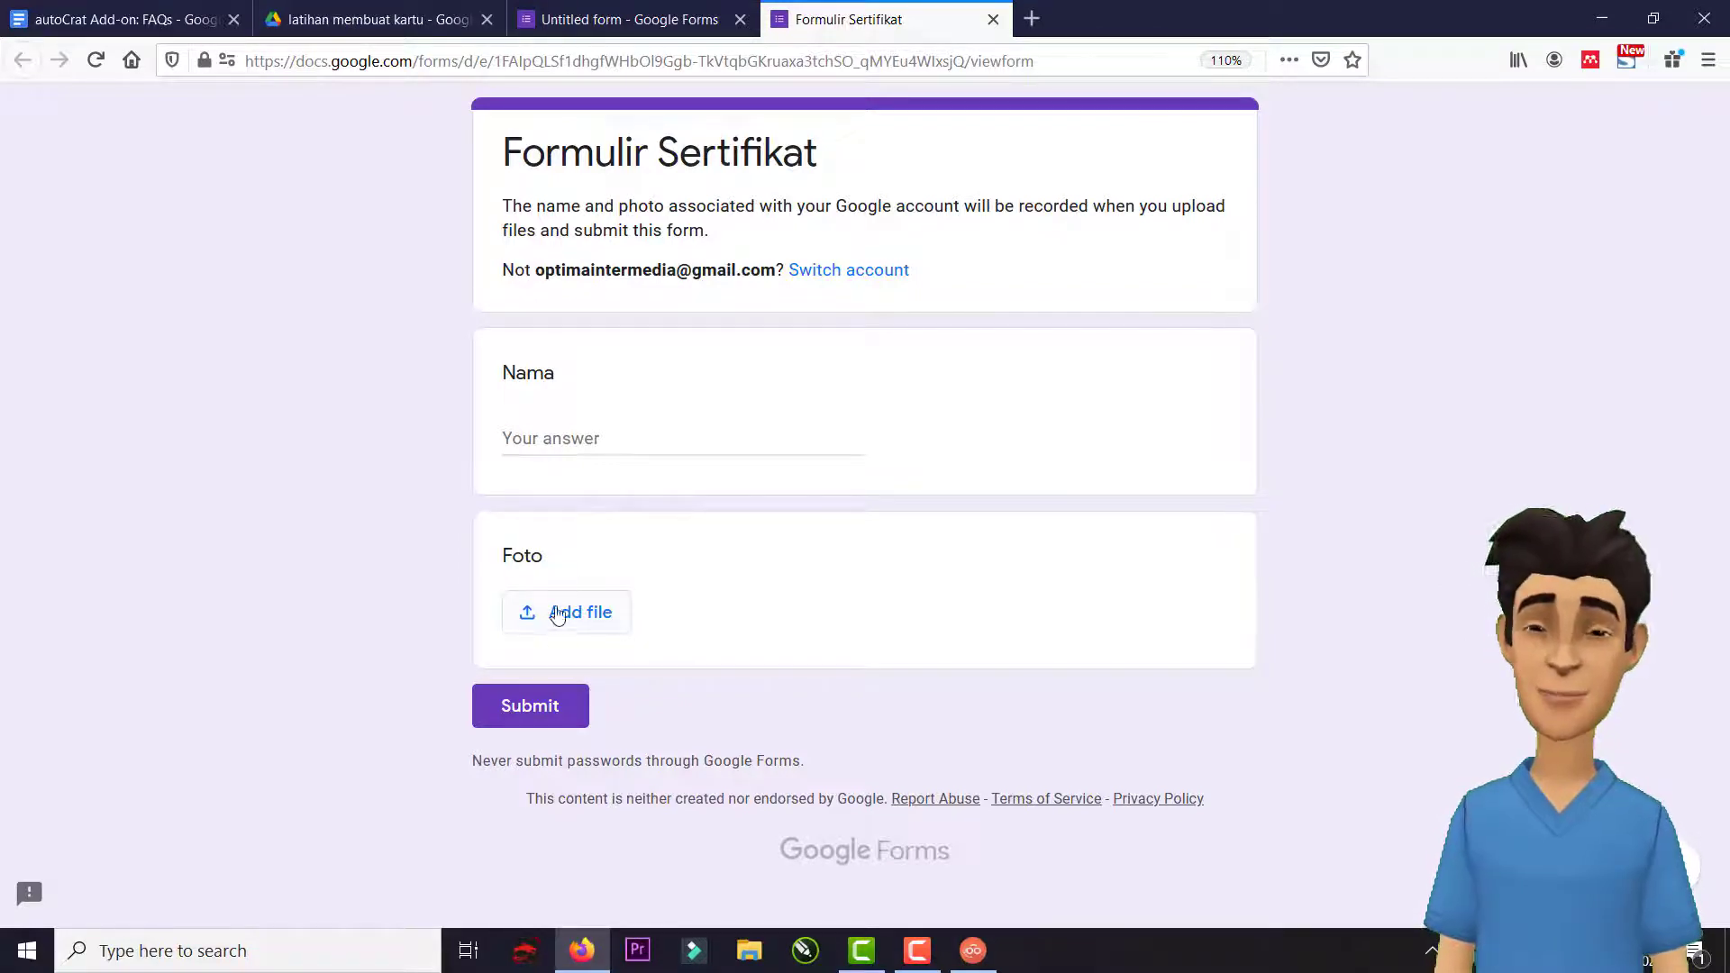
pyautogui.click(407, 29)
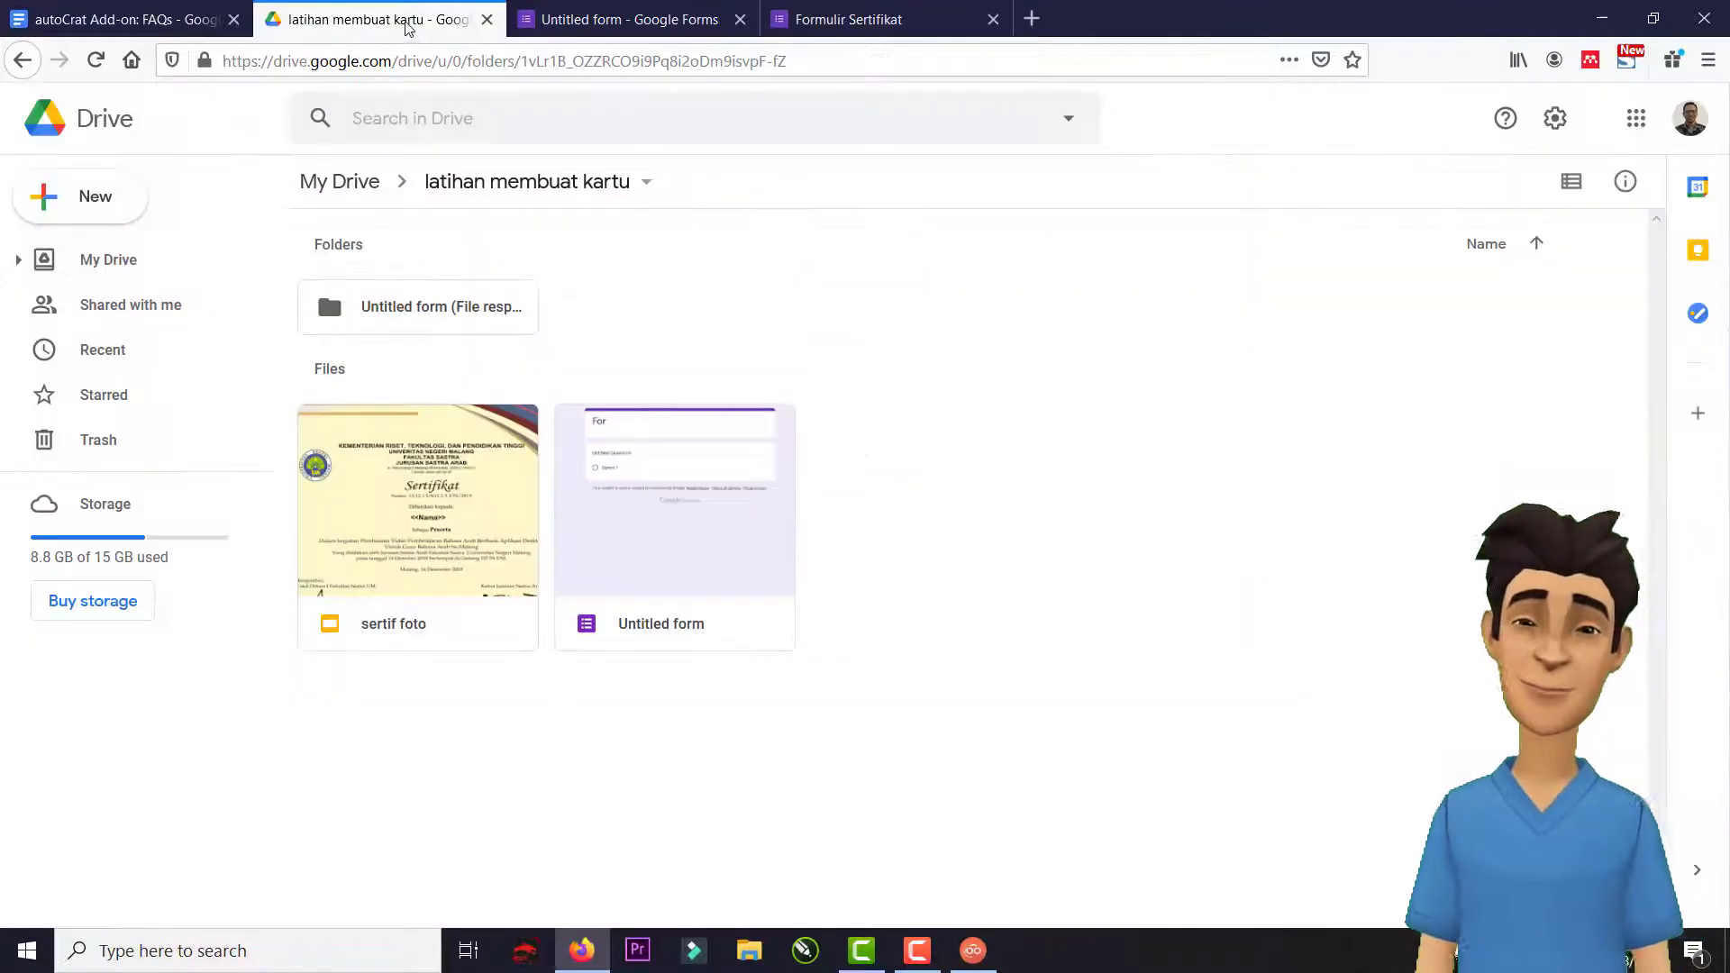
# Share the 'Foto (File responses)' folder inside 'Untitled form (File responses)' as Editor for anyone with the link.
pyautogui.doubleClick(460, 316)
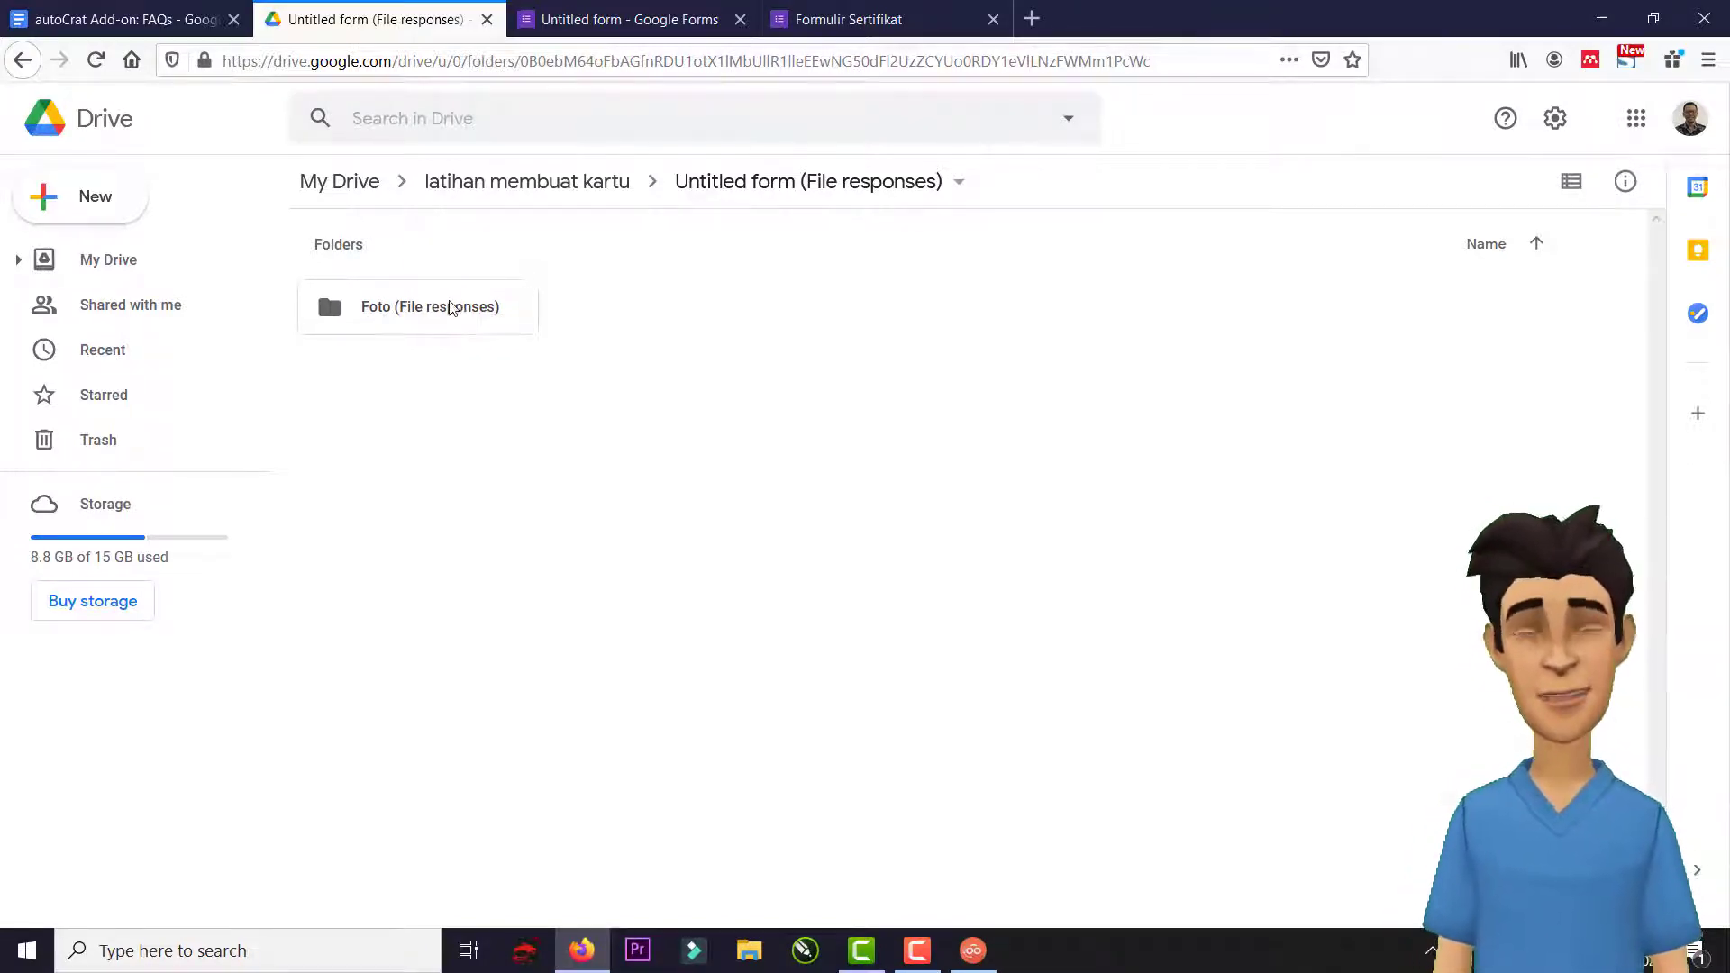
pyautogui.click(452, 312)
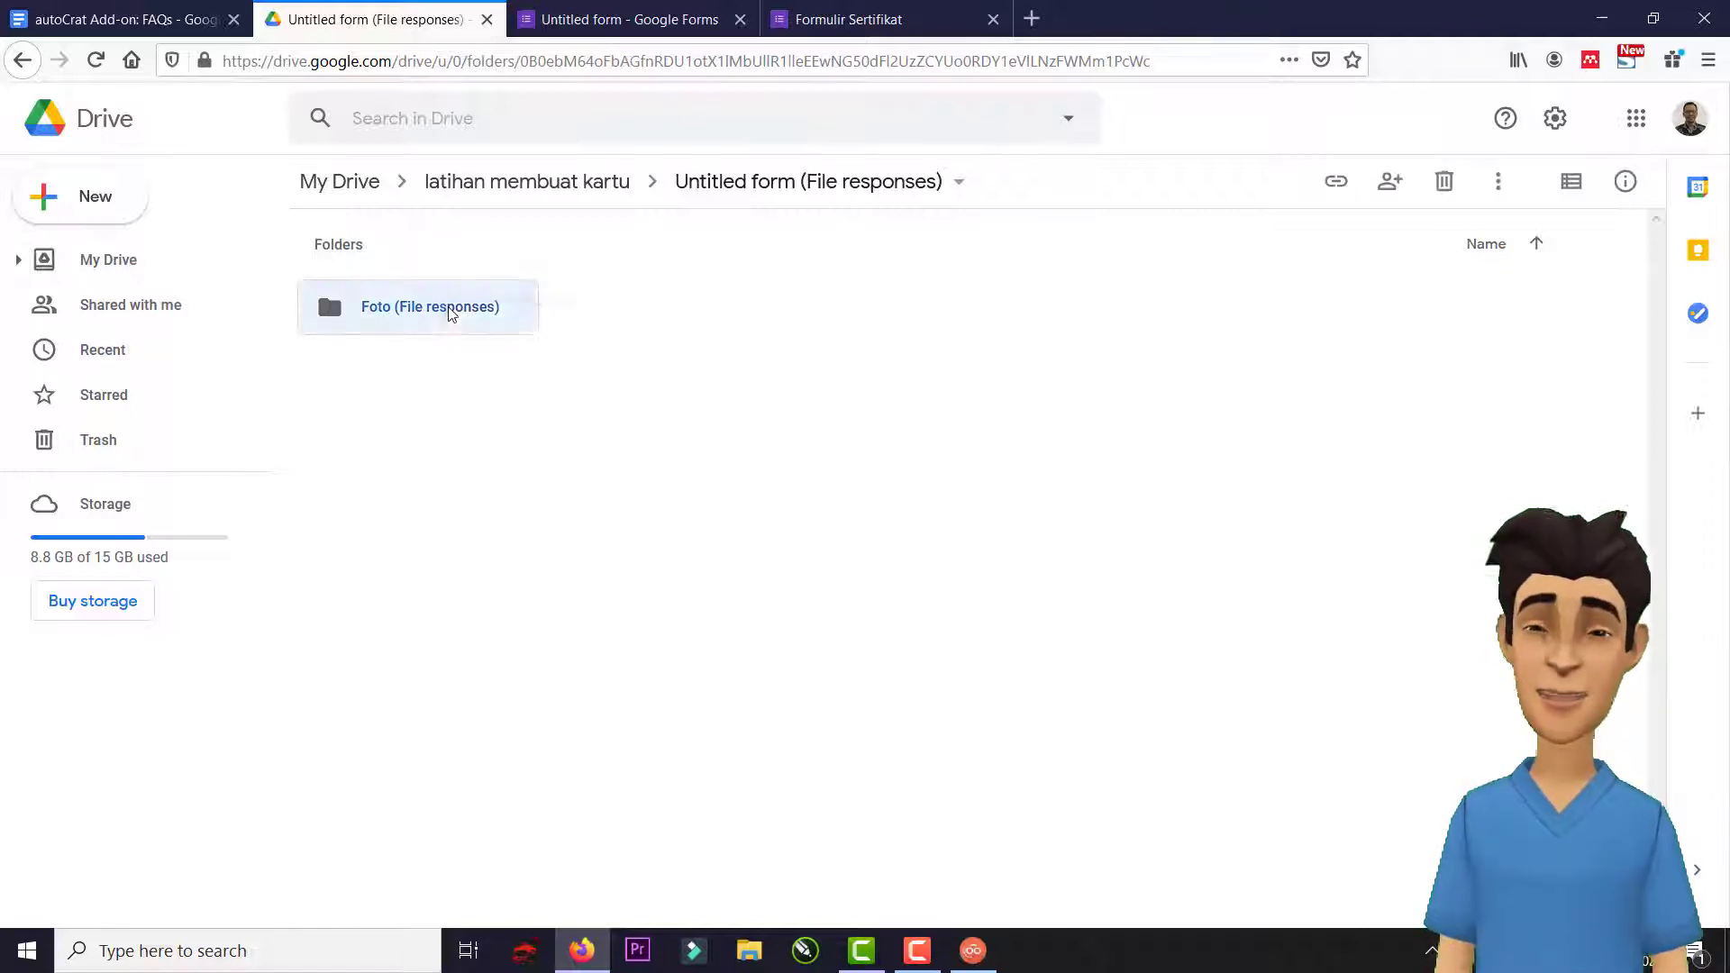
pyautogui.rightClick(452, 313)
pyautogui.click(511, 393)
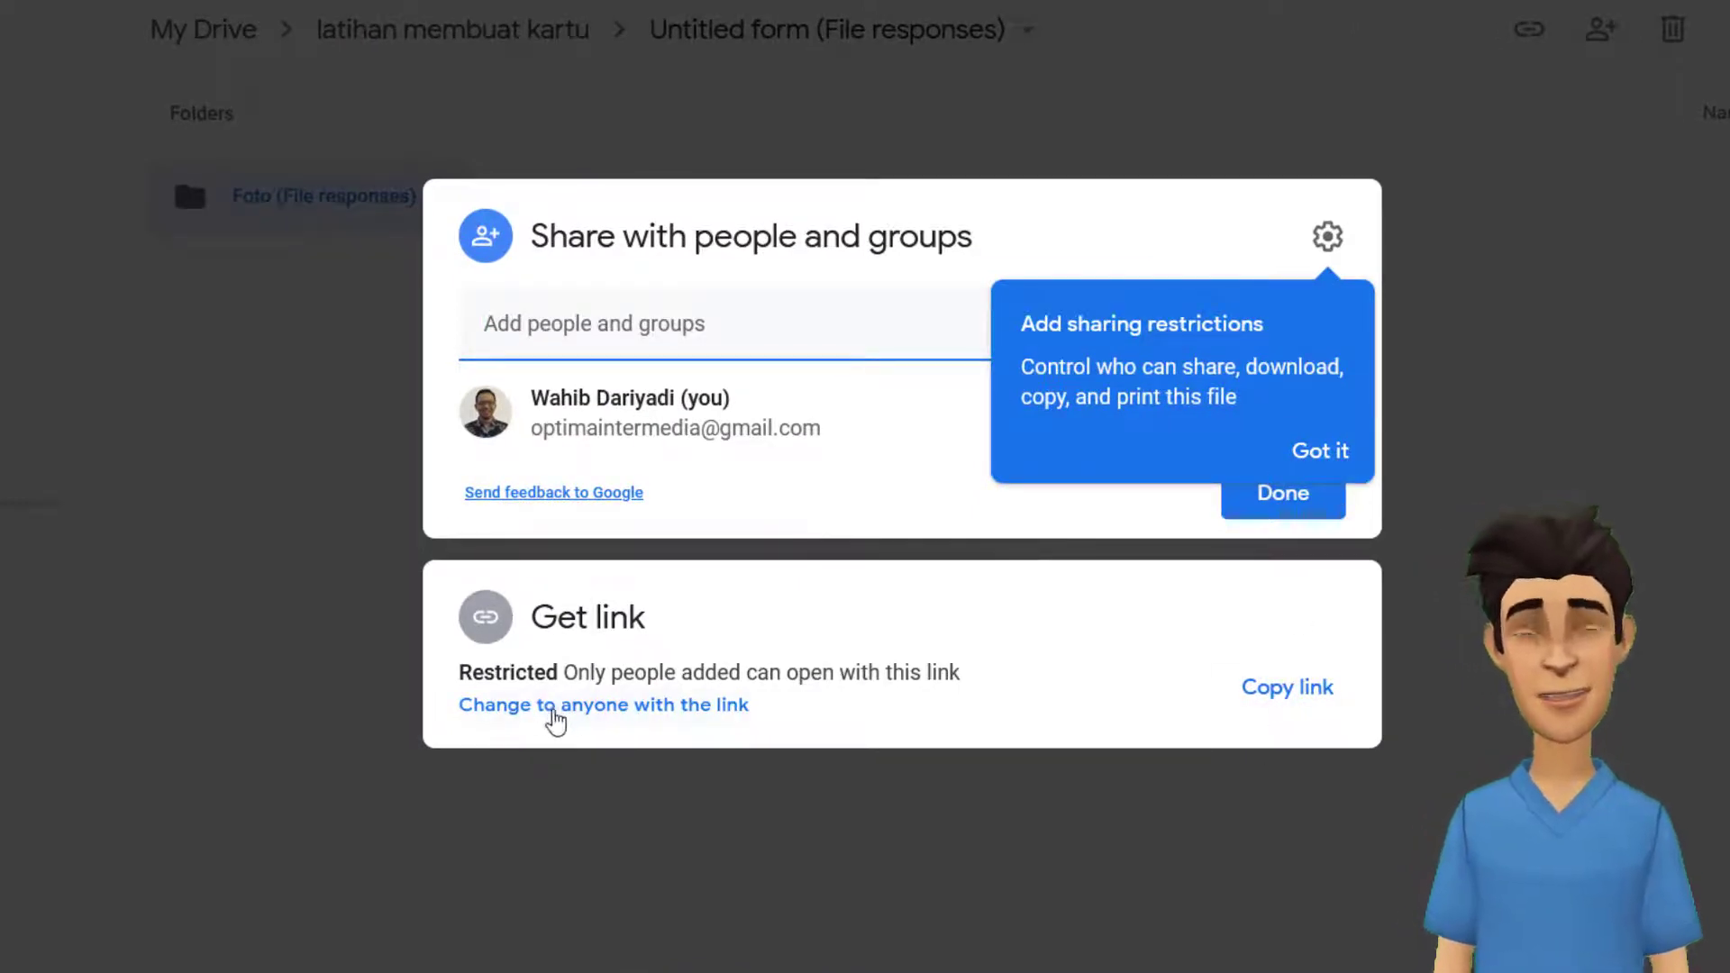
pyautogui.click(603, 708)
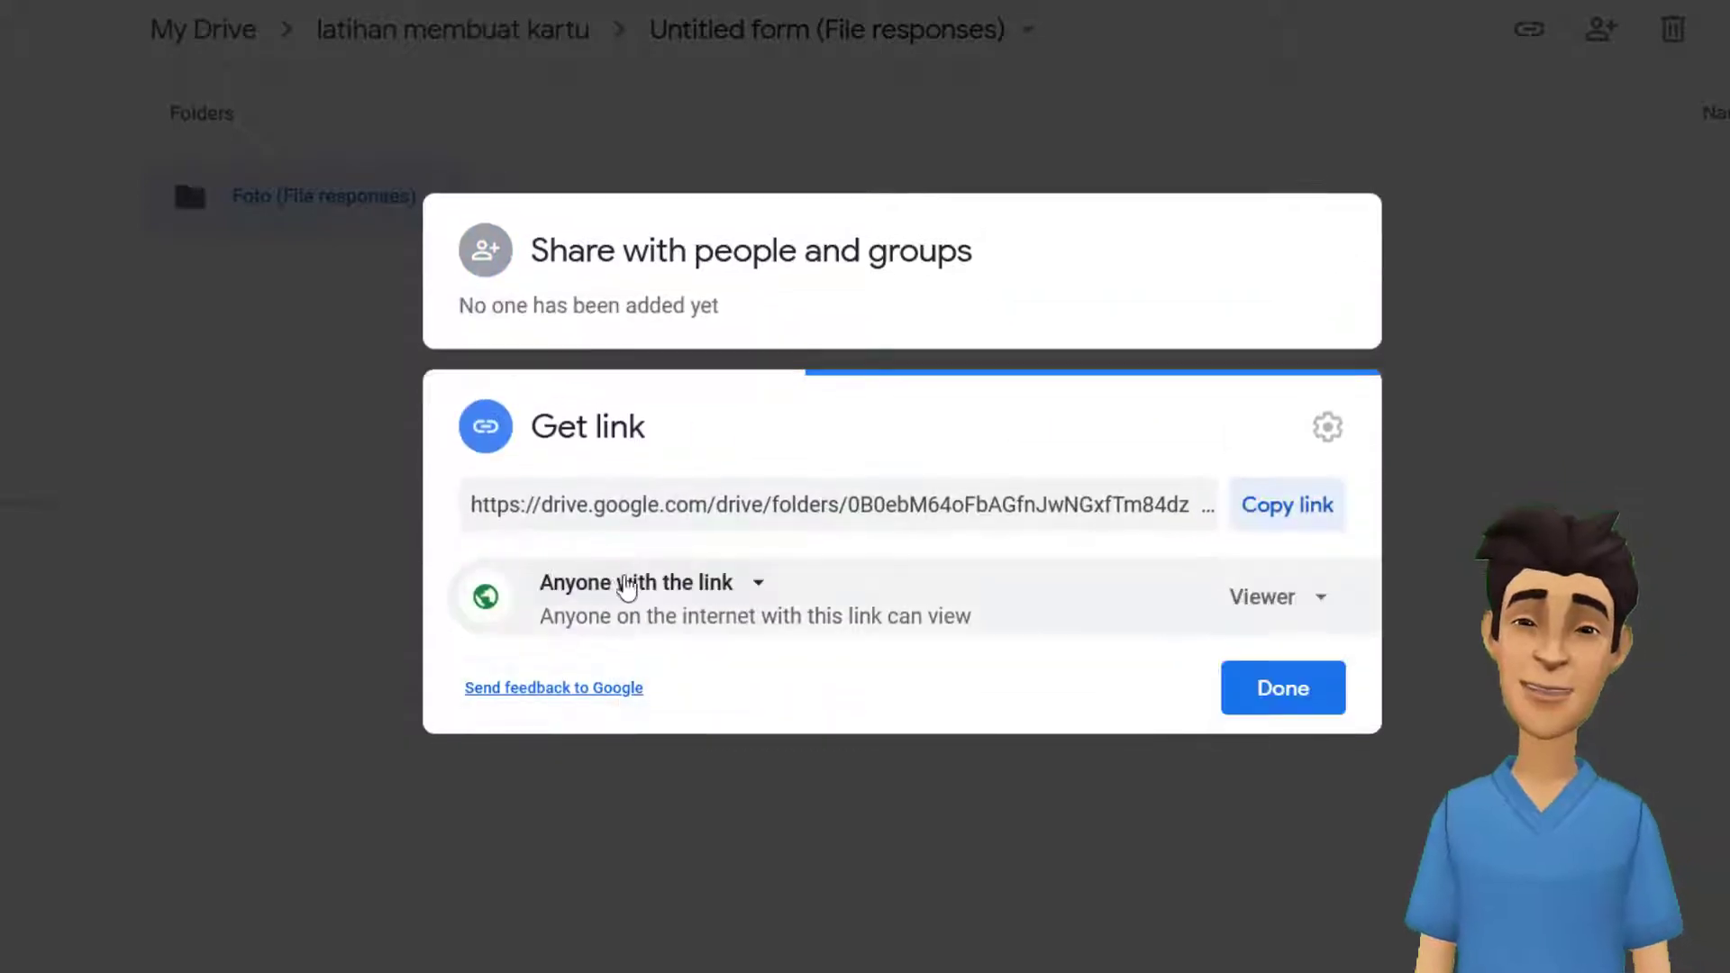
pyautogui.click(650, 591)
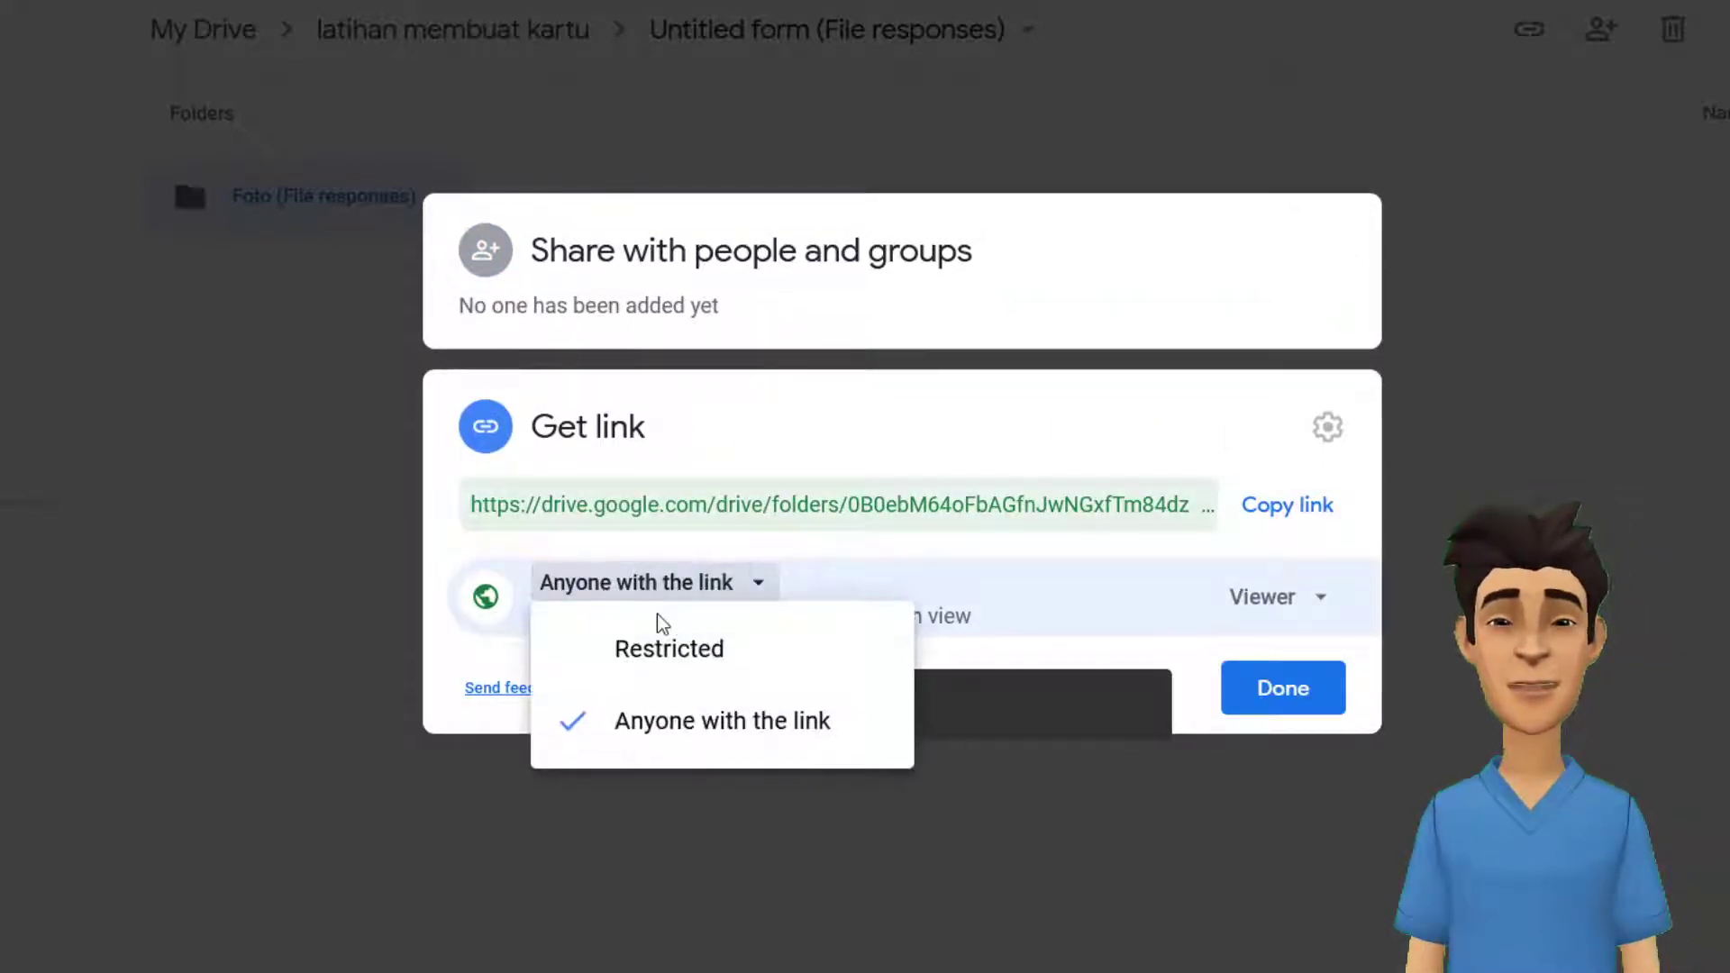
pyautogui.click(664, 732)
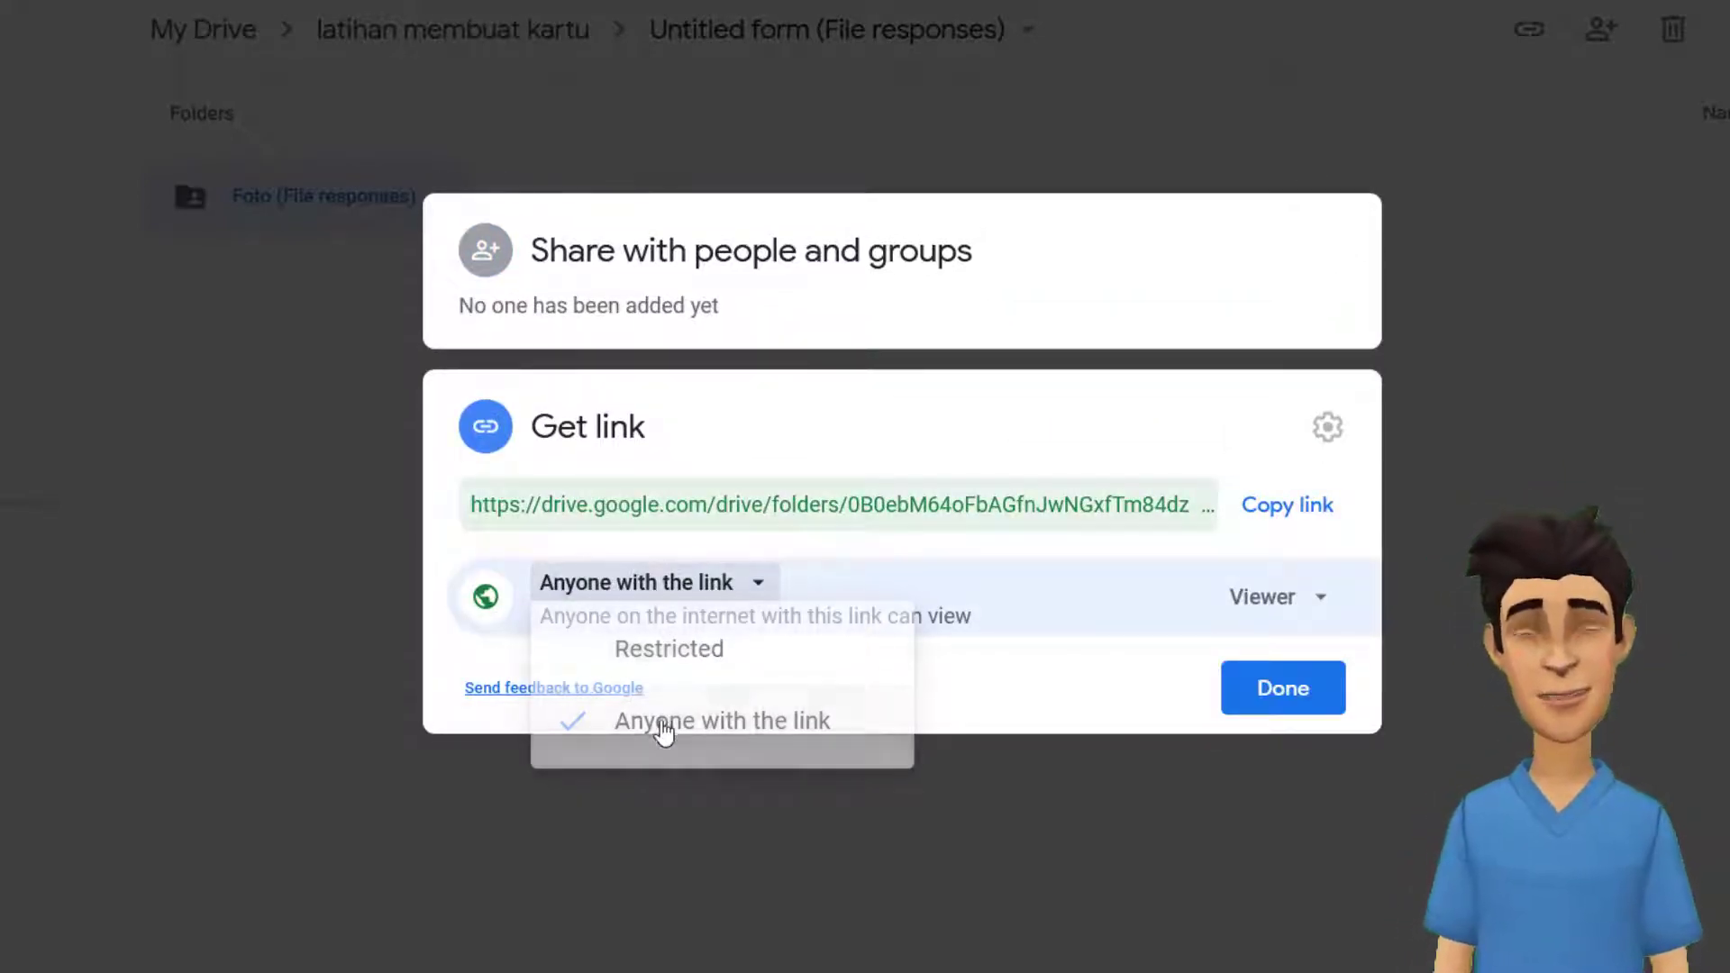
pyautogui.click(1278, 603)
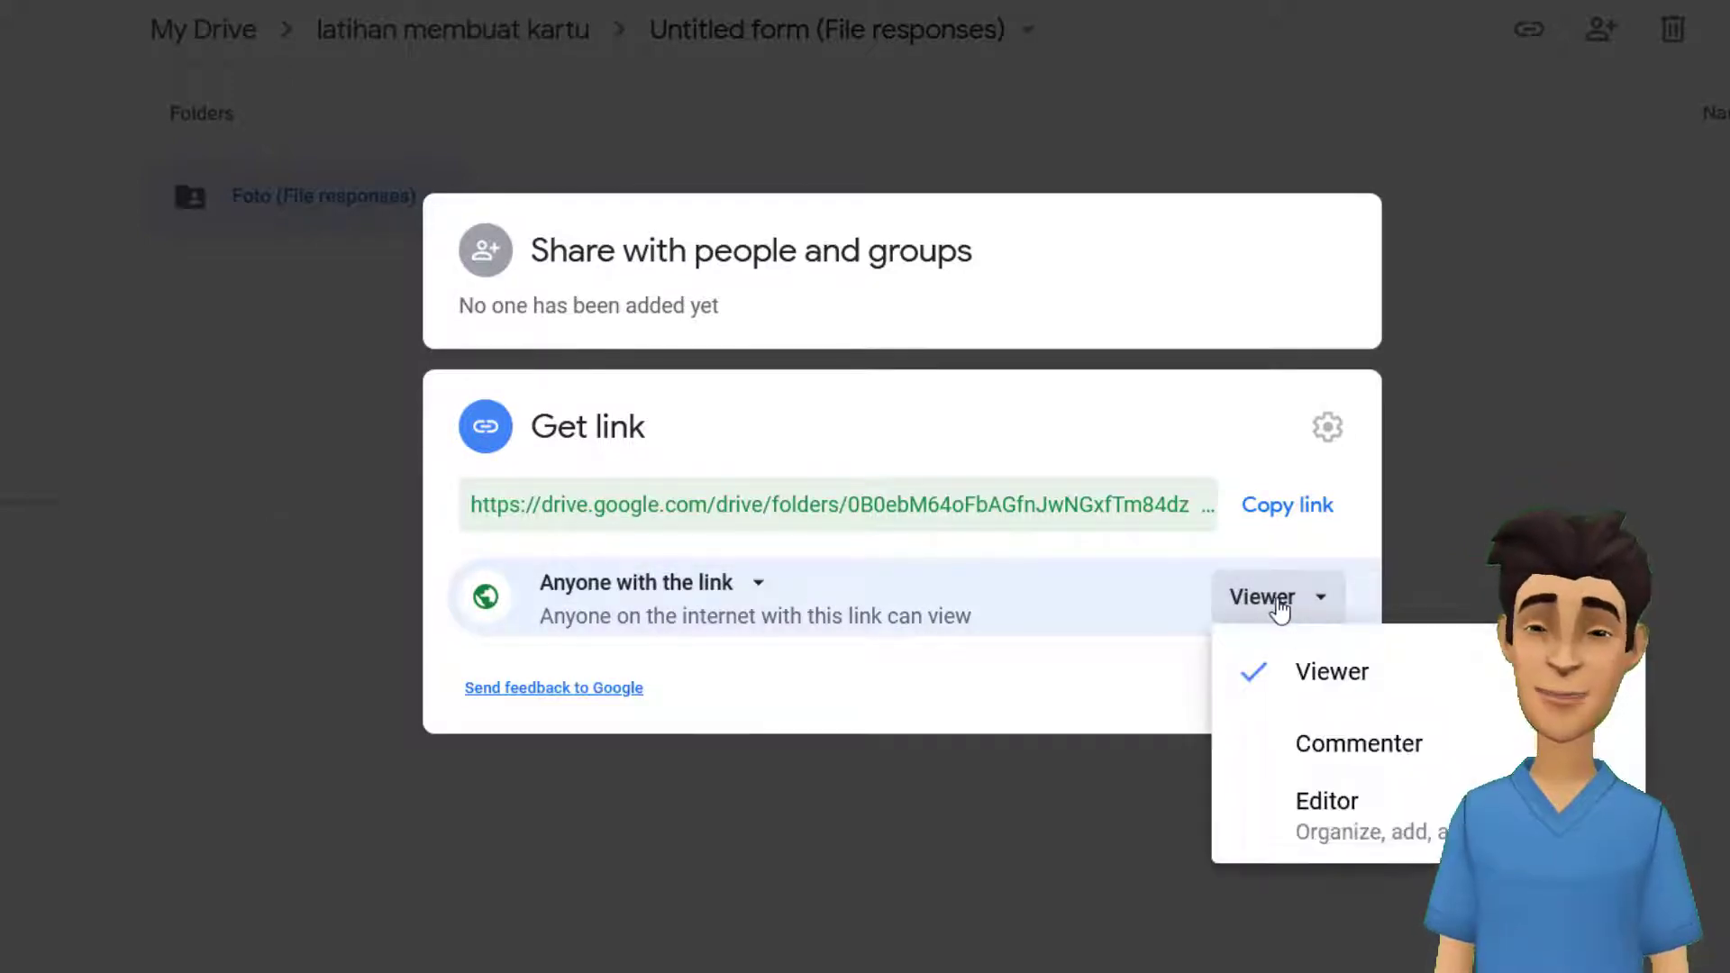
pyautogui.click(1336, 815)
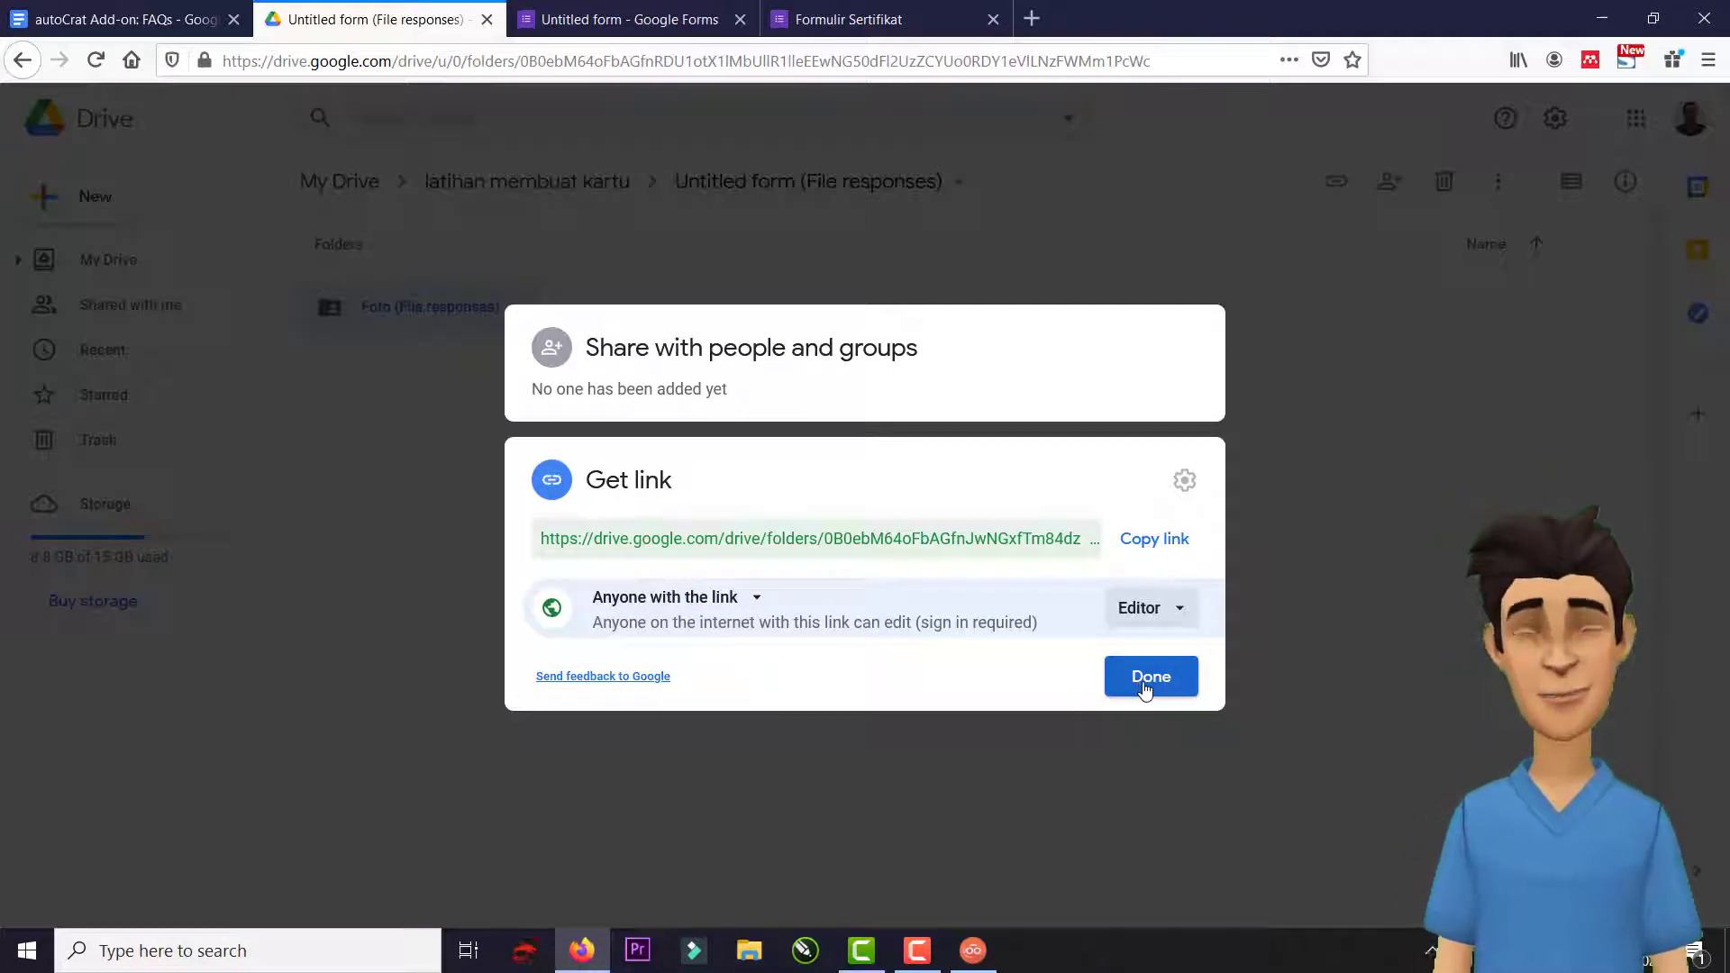
pyautogui.click(1146, 686)
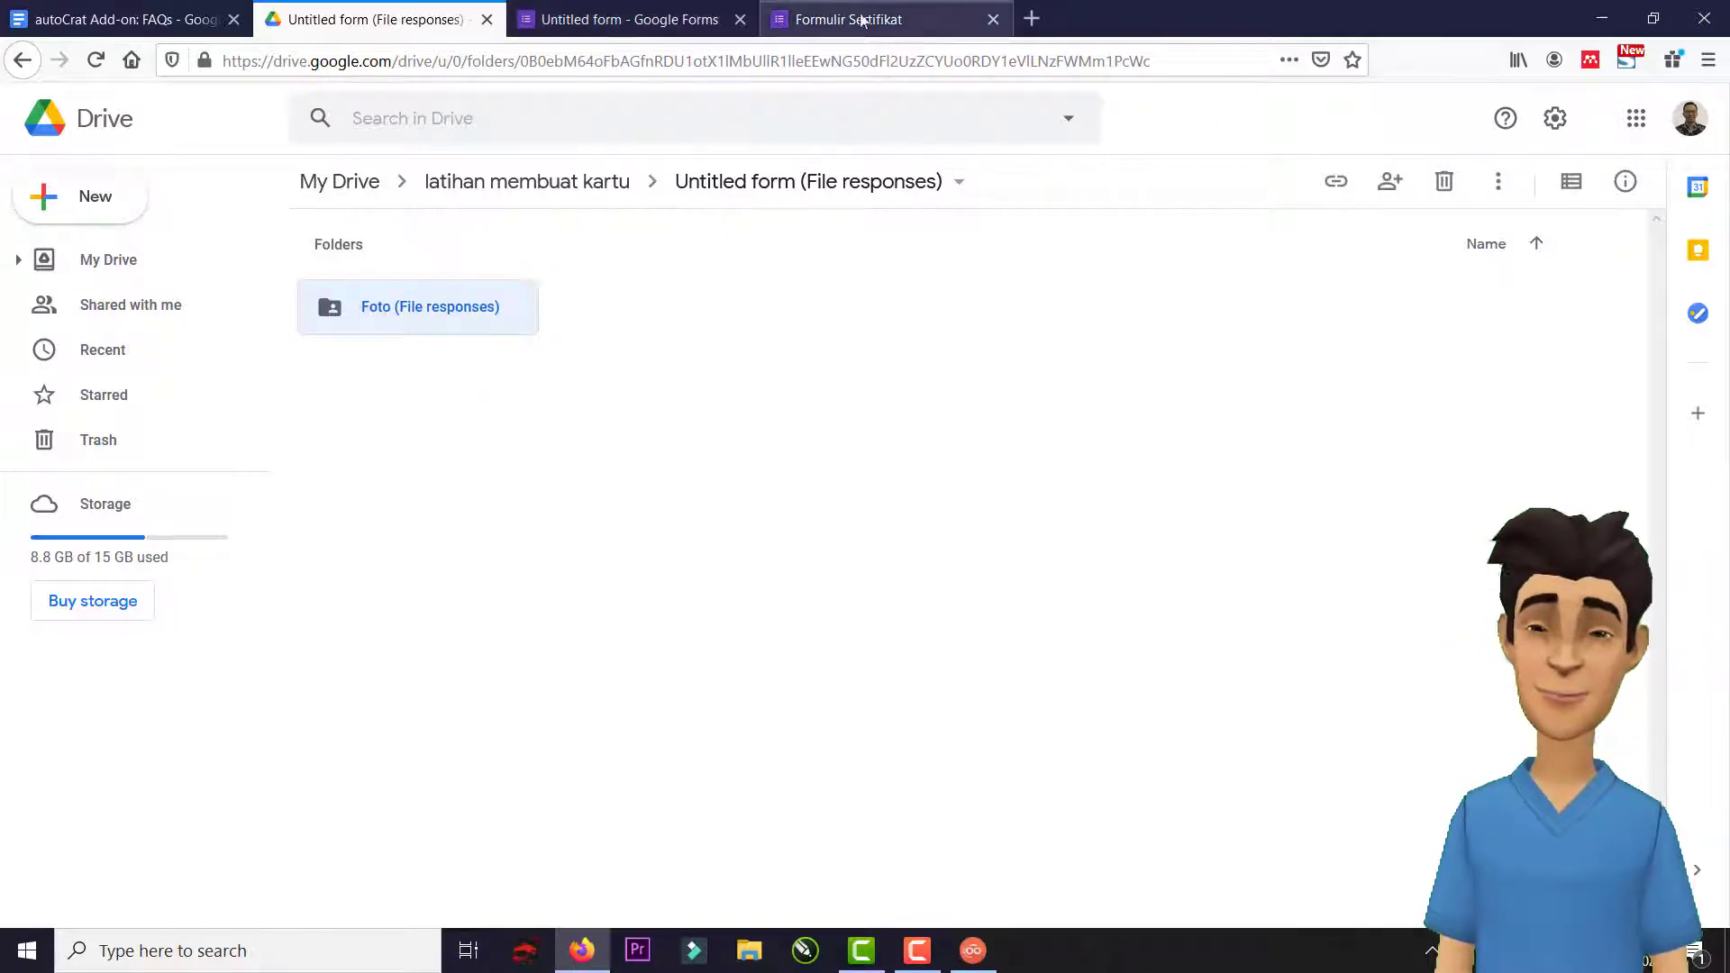
# Name the form 'Formulir Sertifikat' and view its Responses page showing 0 responses.
pyautogui.click(904, 30)
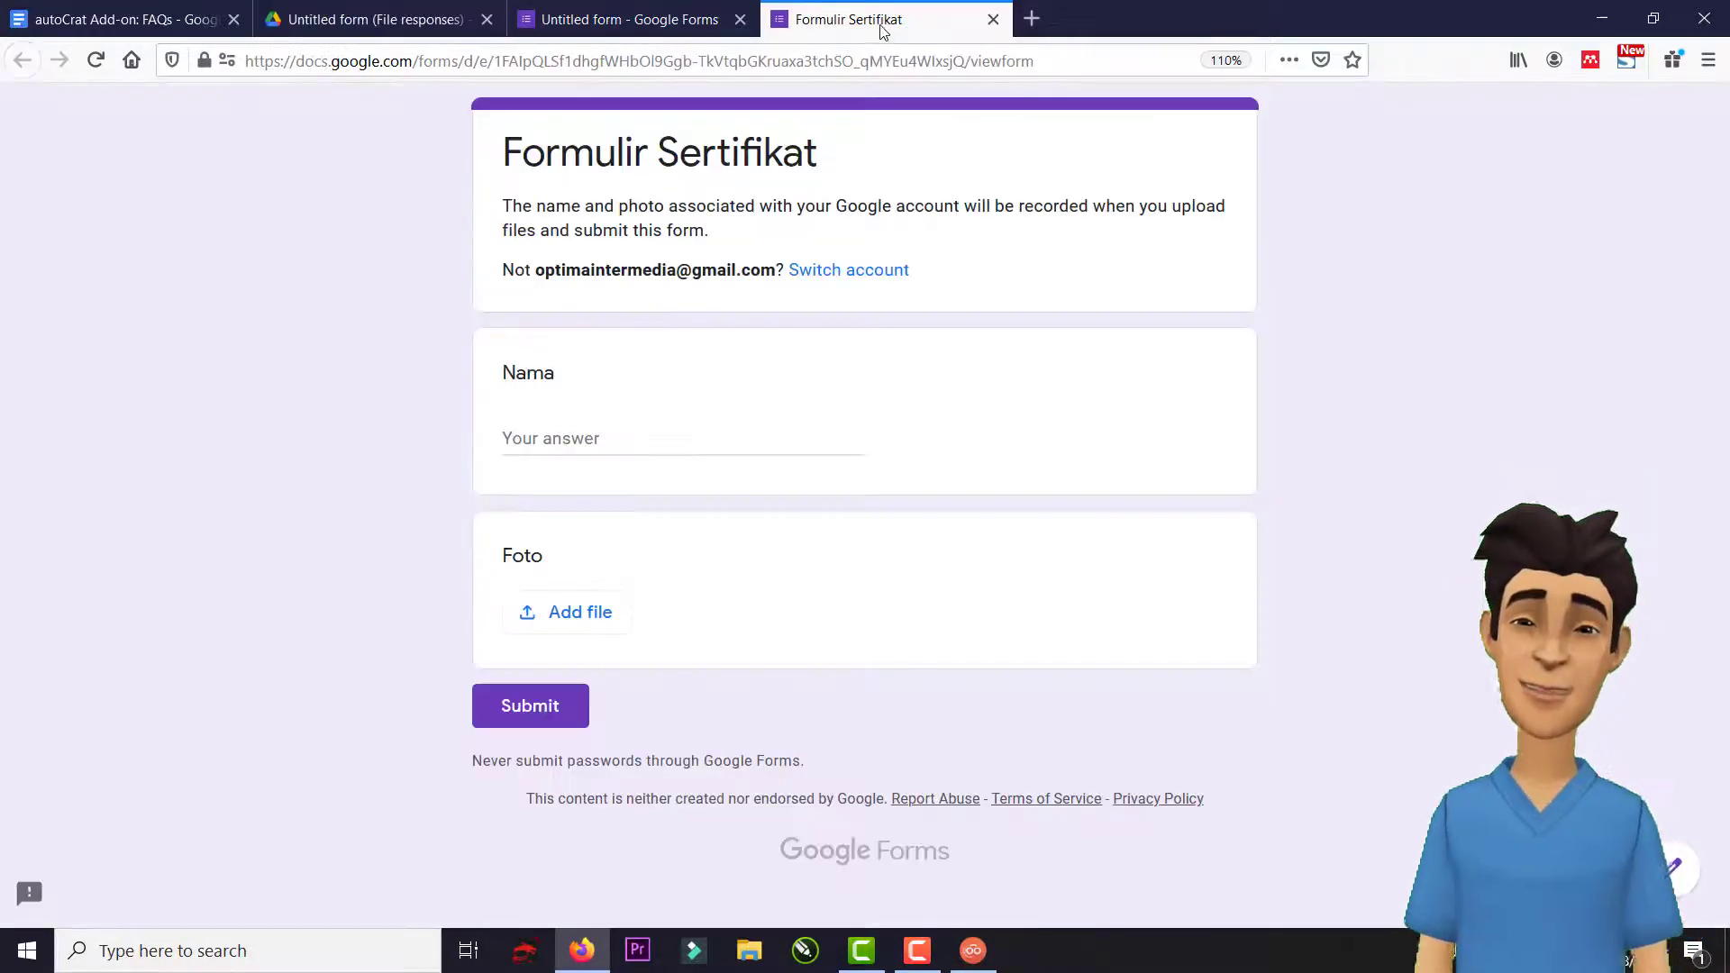
pyautogui.click(676, 36)
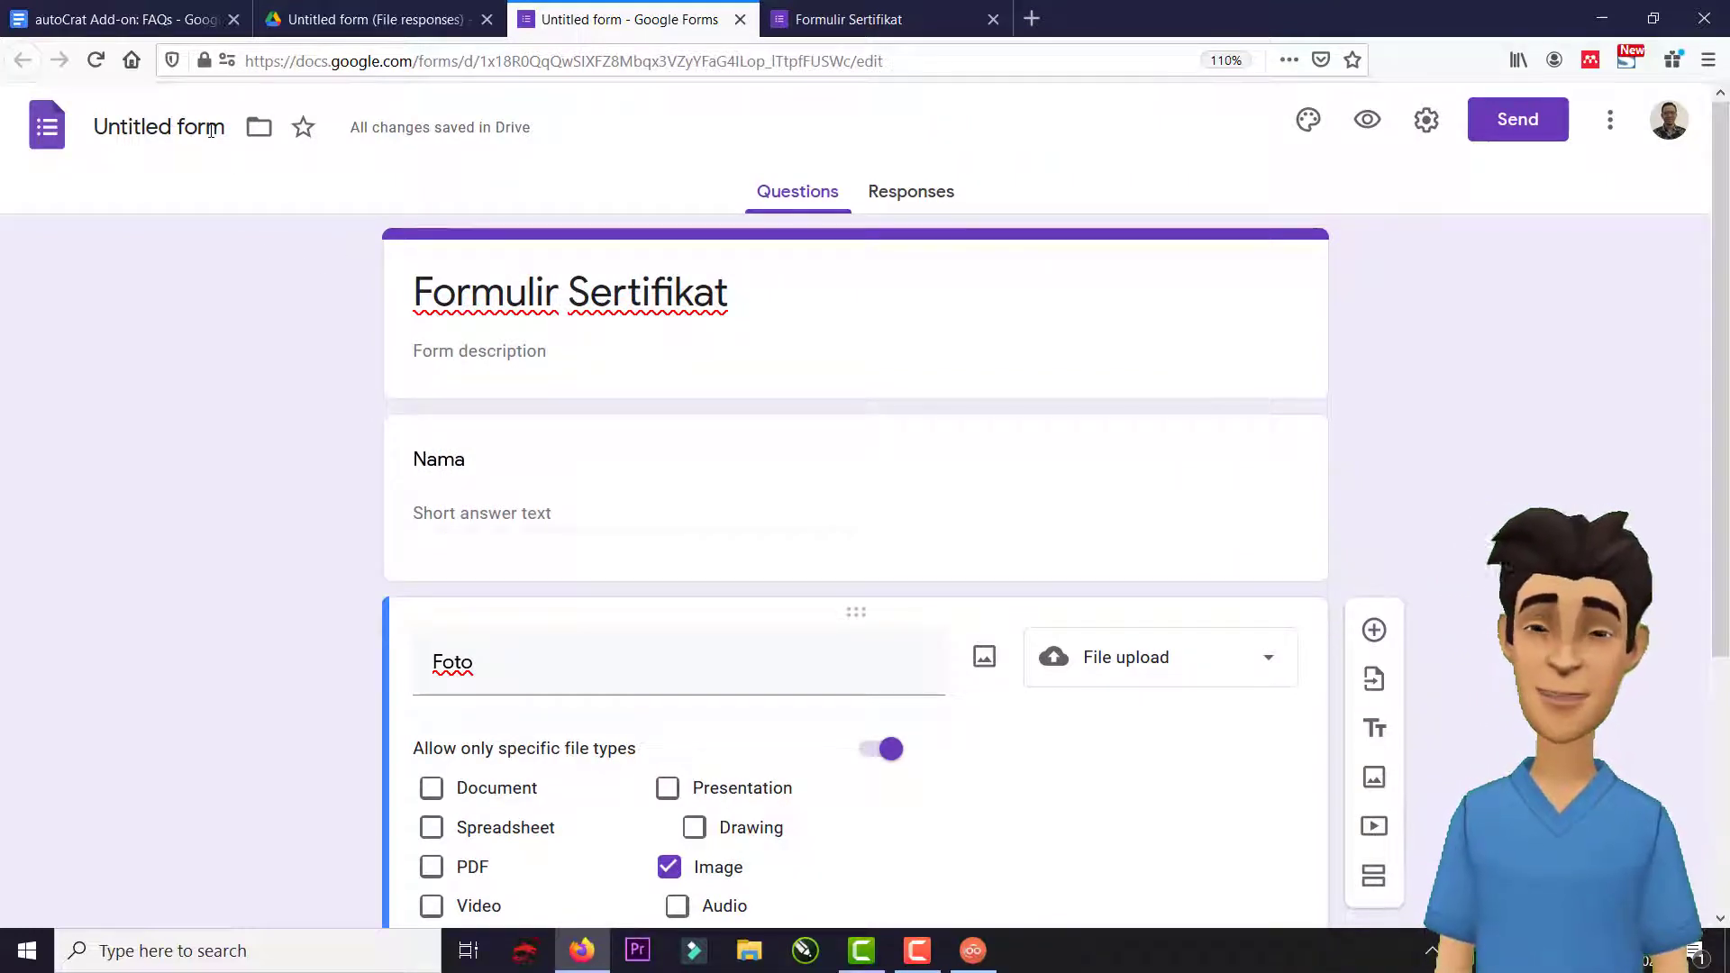
pyautogui.click(211, 131)
pyautogui.click(248, 186)
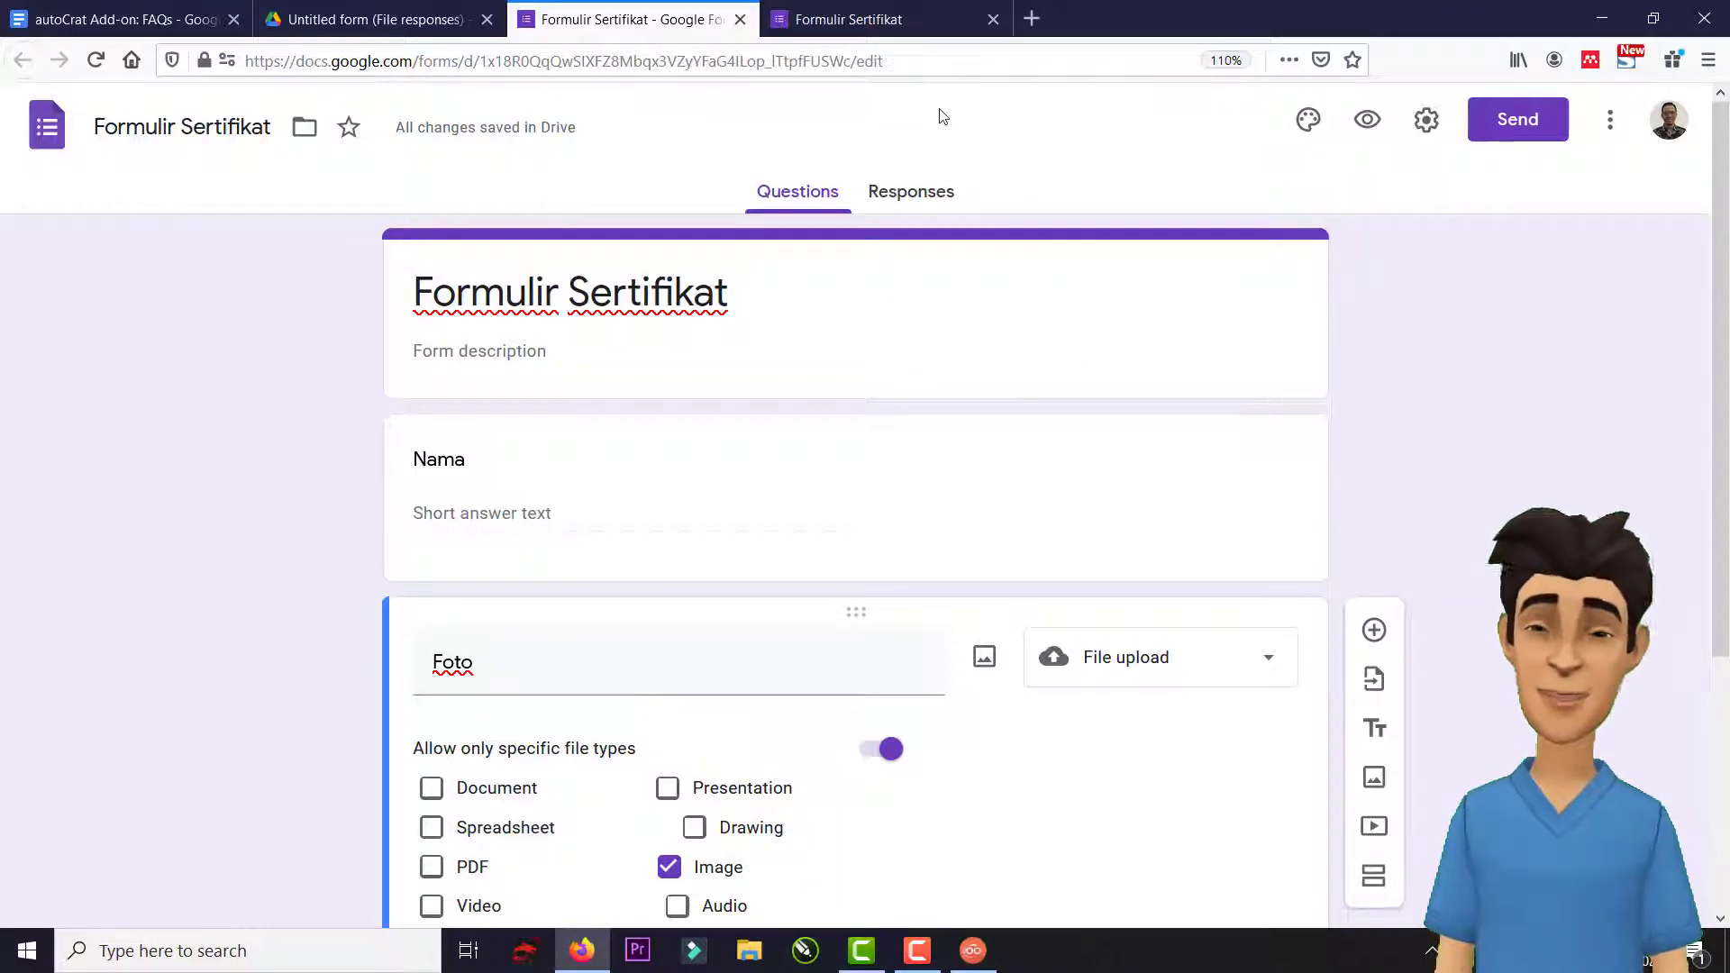
pyautogui.click(896, 203)
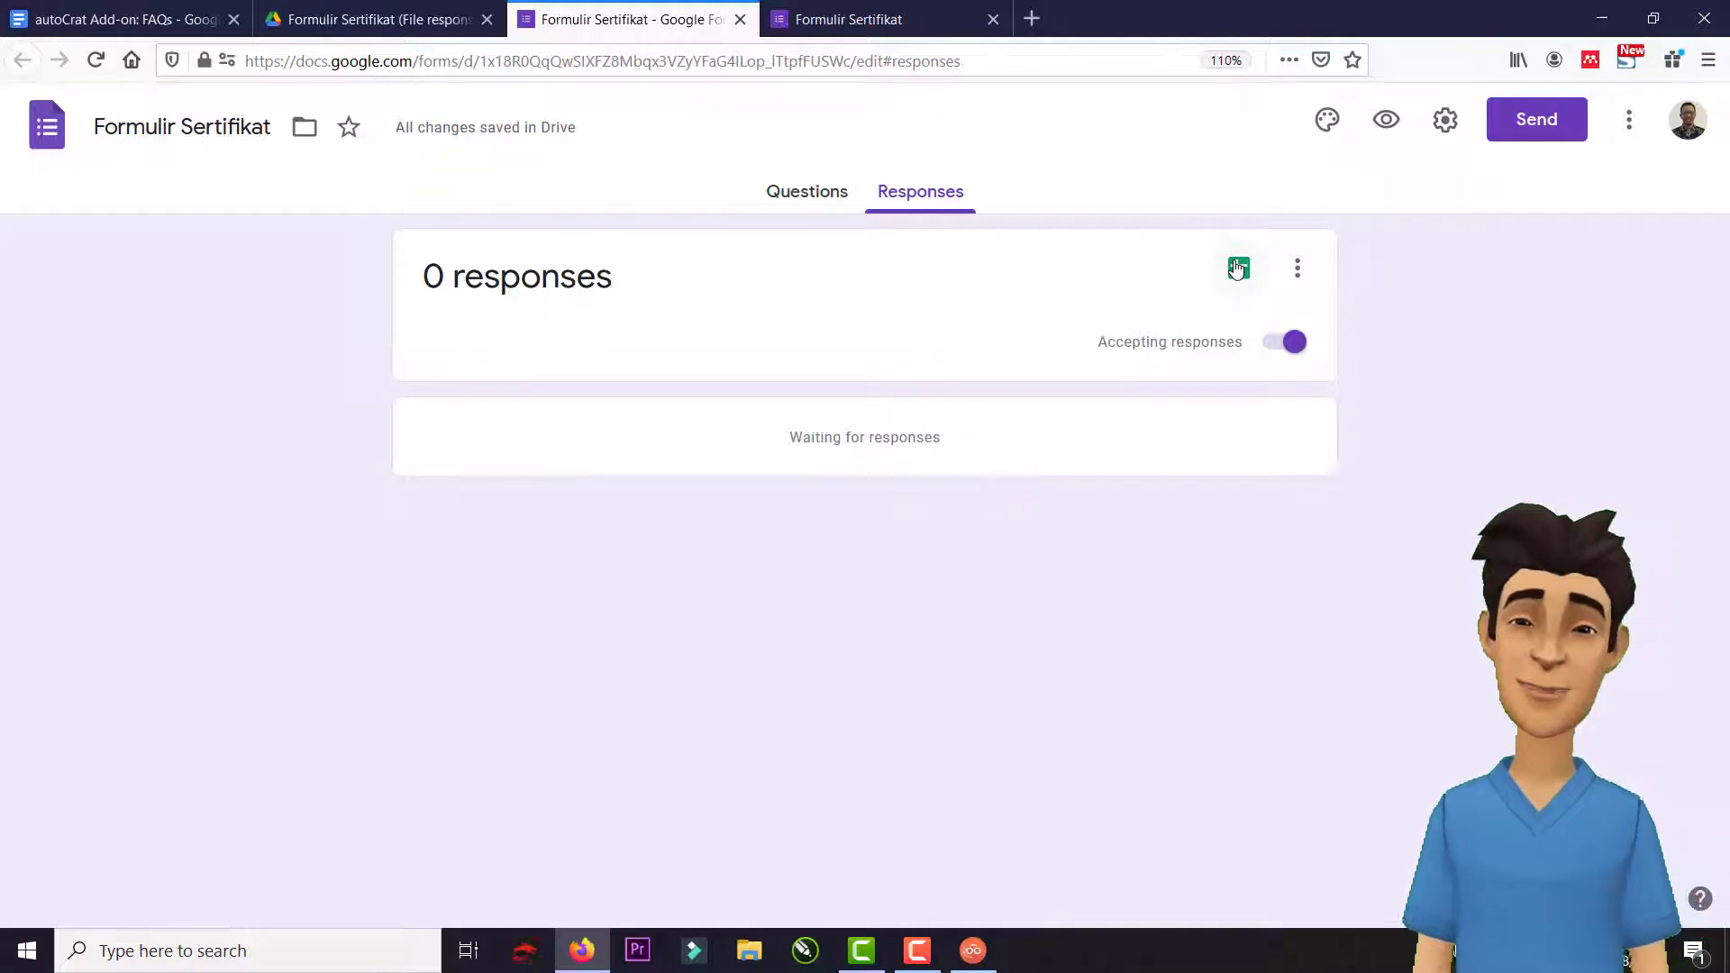
# Link responses to a new spreadsheet, check its Timestamp, Nama and Foto headers, and select D1.
pyautogui.click(1238, 269)
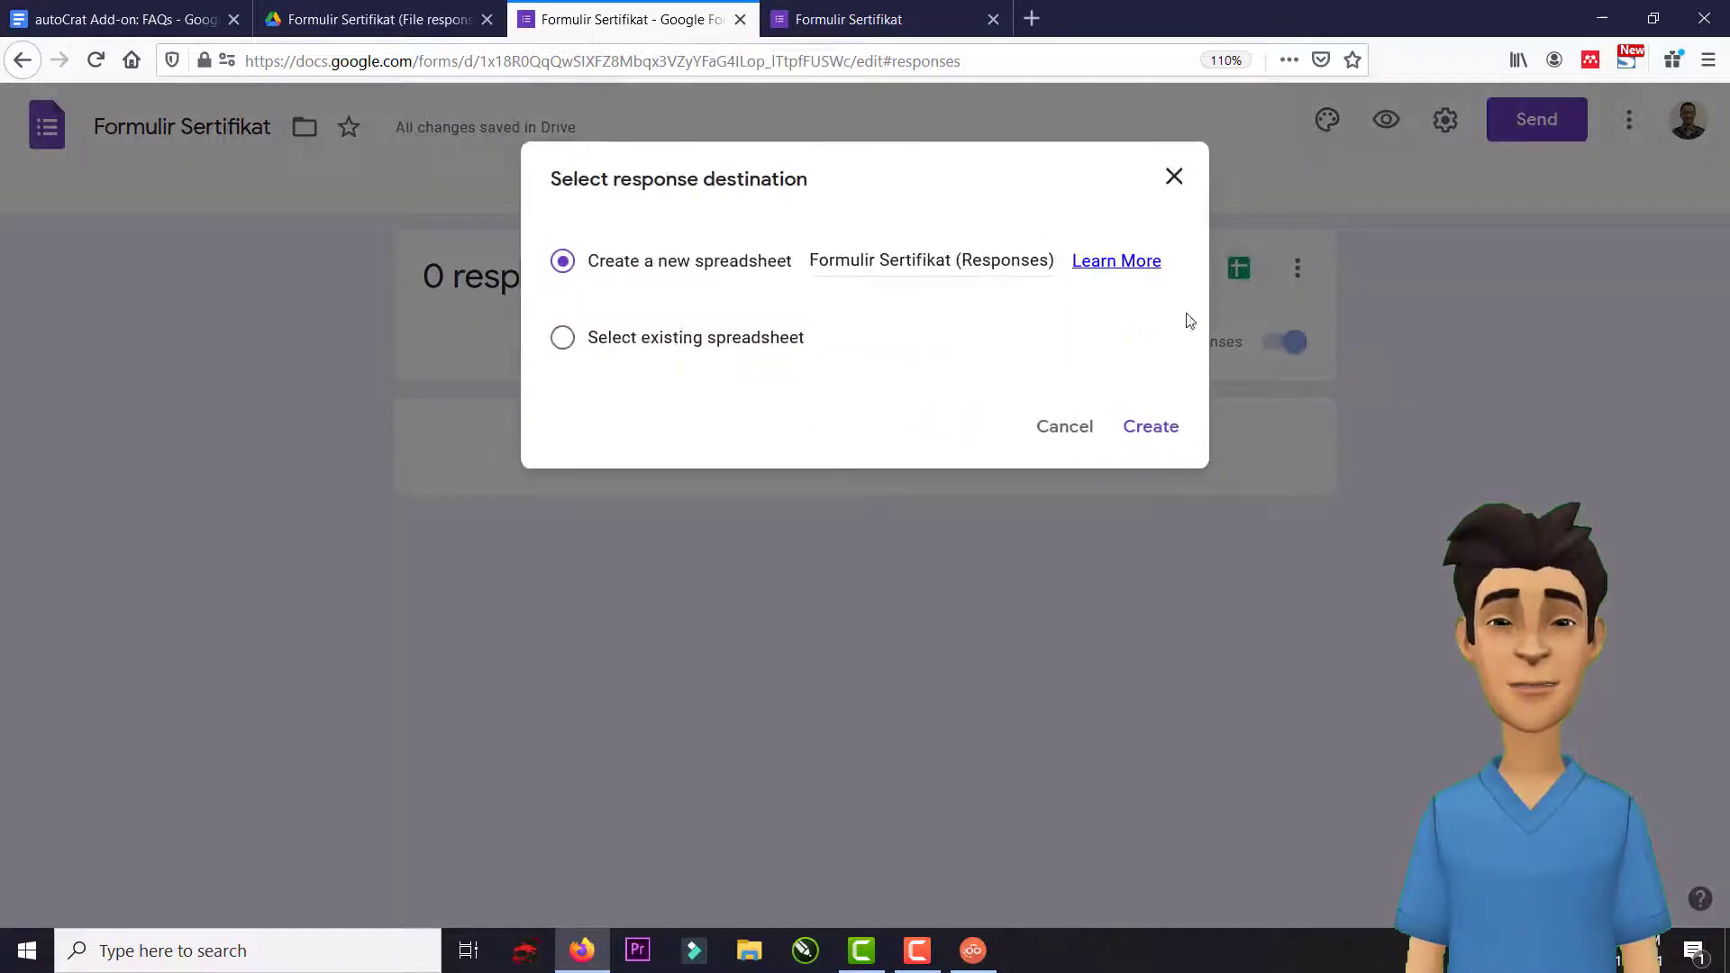
pyautogui.click(1157, 428)
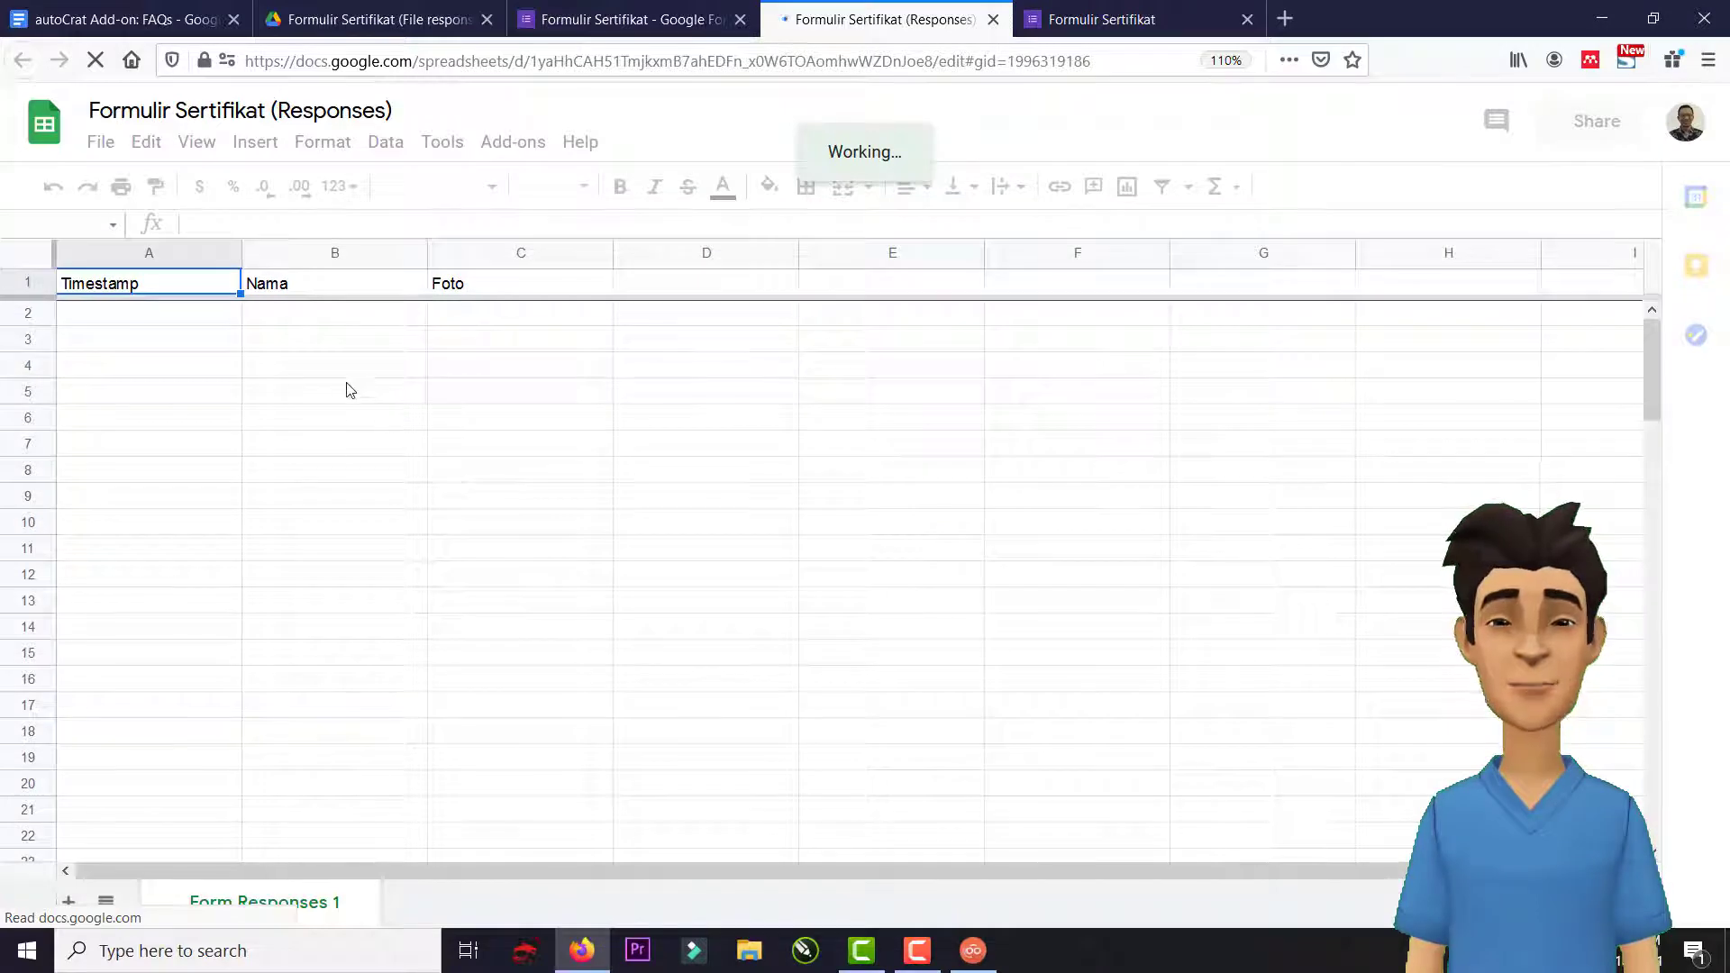
pyautogui.click(279, 284)
pyautogui.click(485, 281)
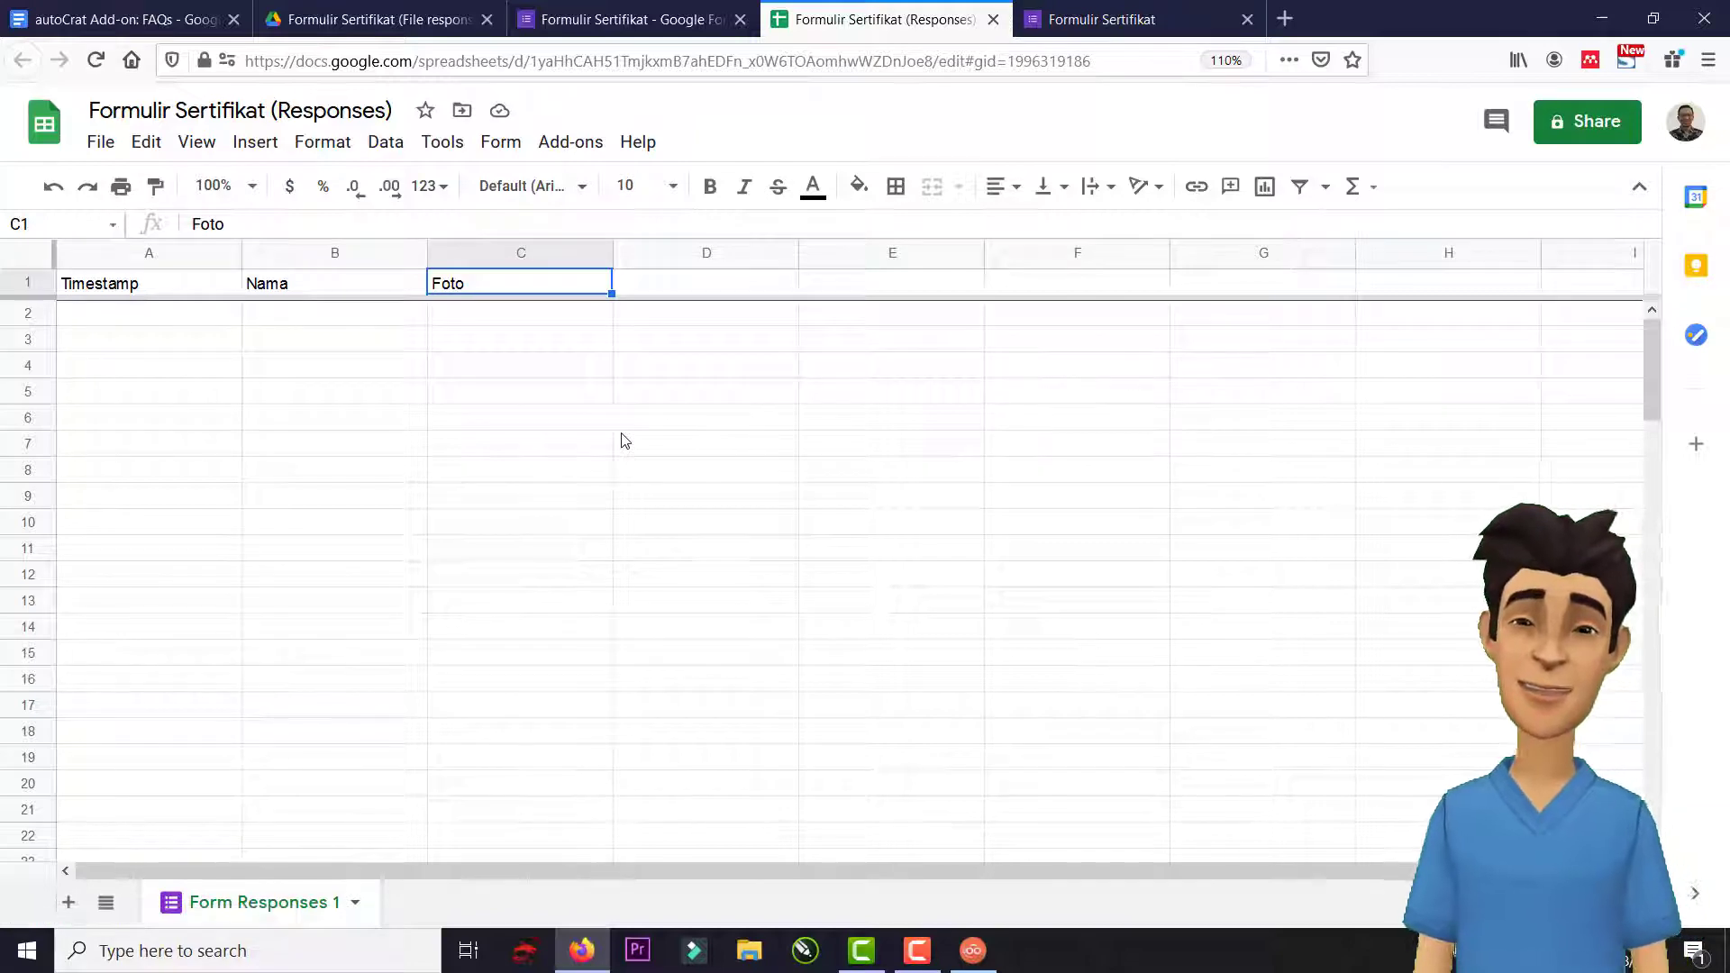
pyautogui.click(466, 323)
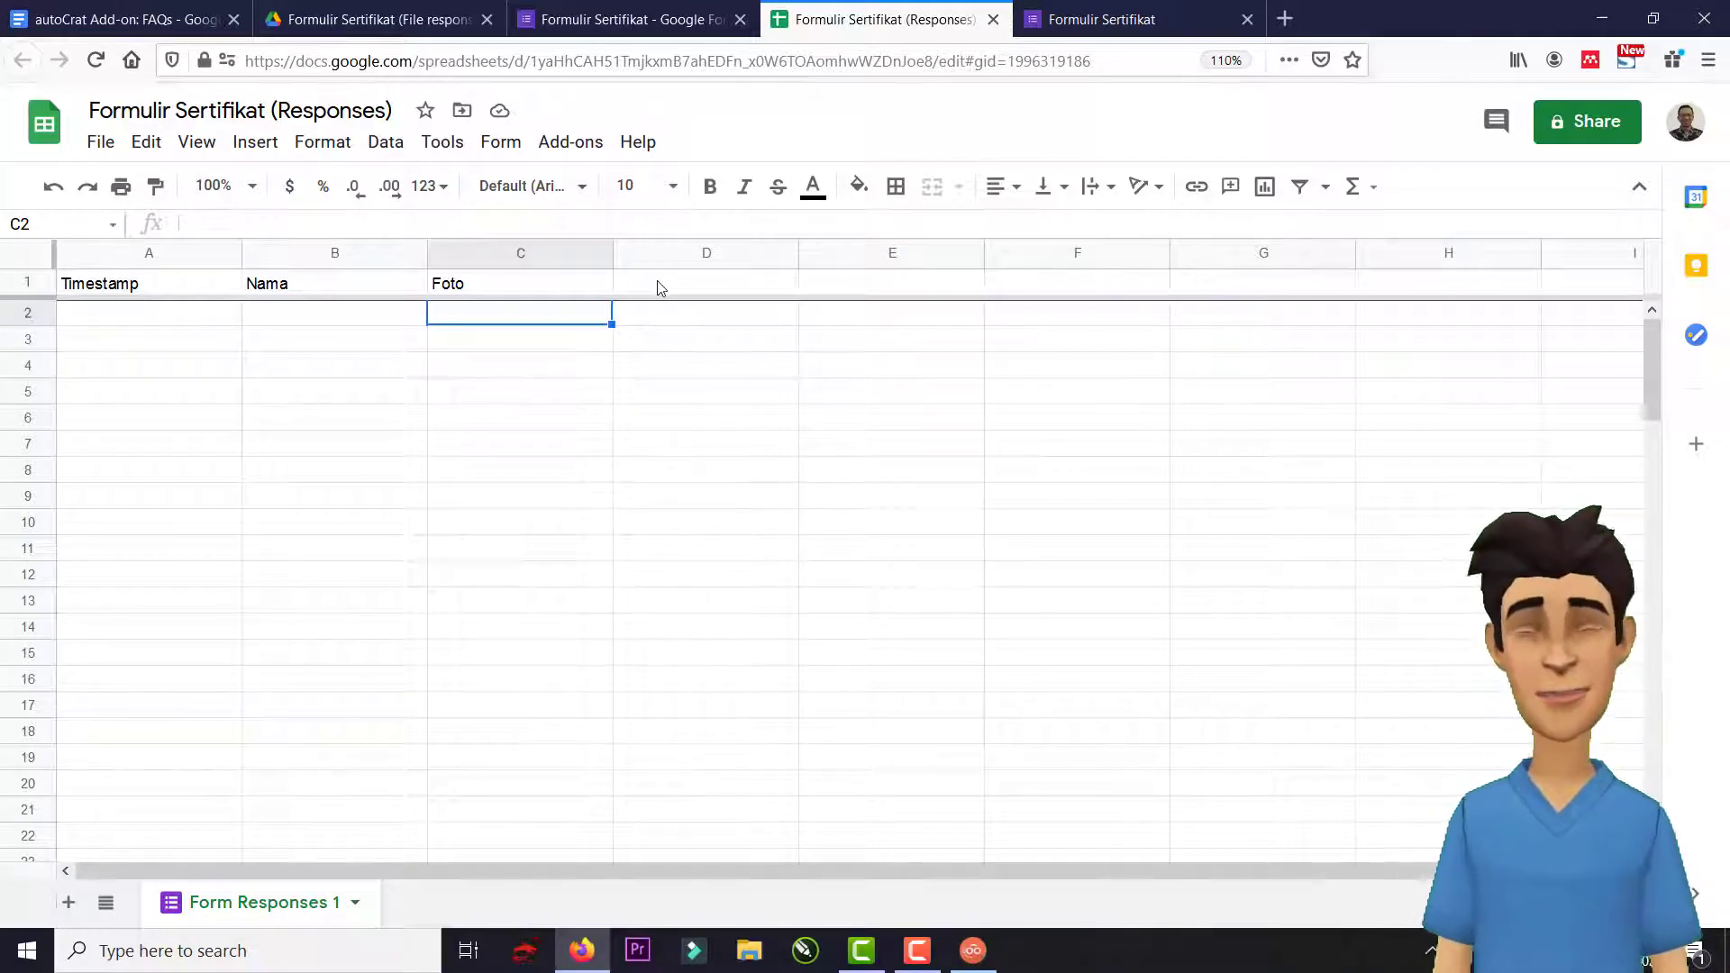
pyautogui.click(685, 287)
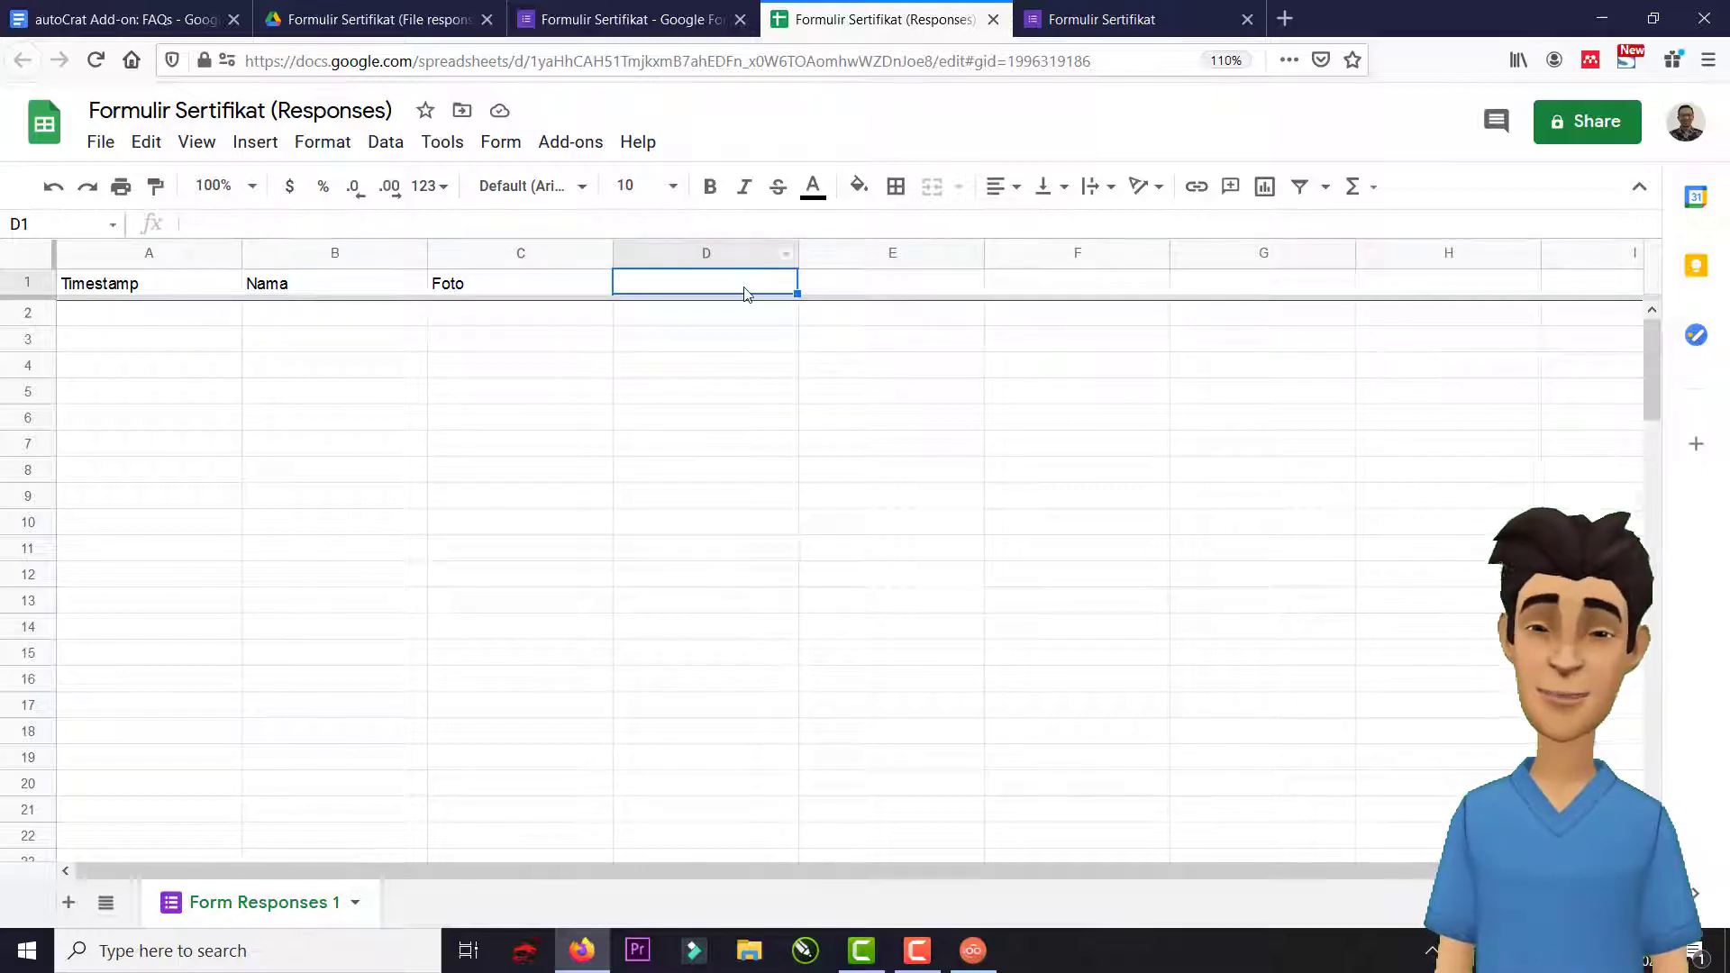
# Copy the single-image arrayformula from the autoCrat FAQ document and return to the responses spreadsheet.
pyautogui.click(172, 20)
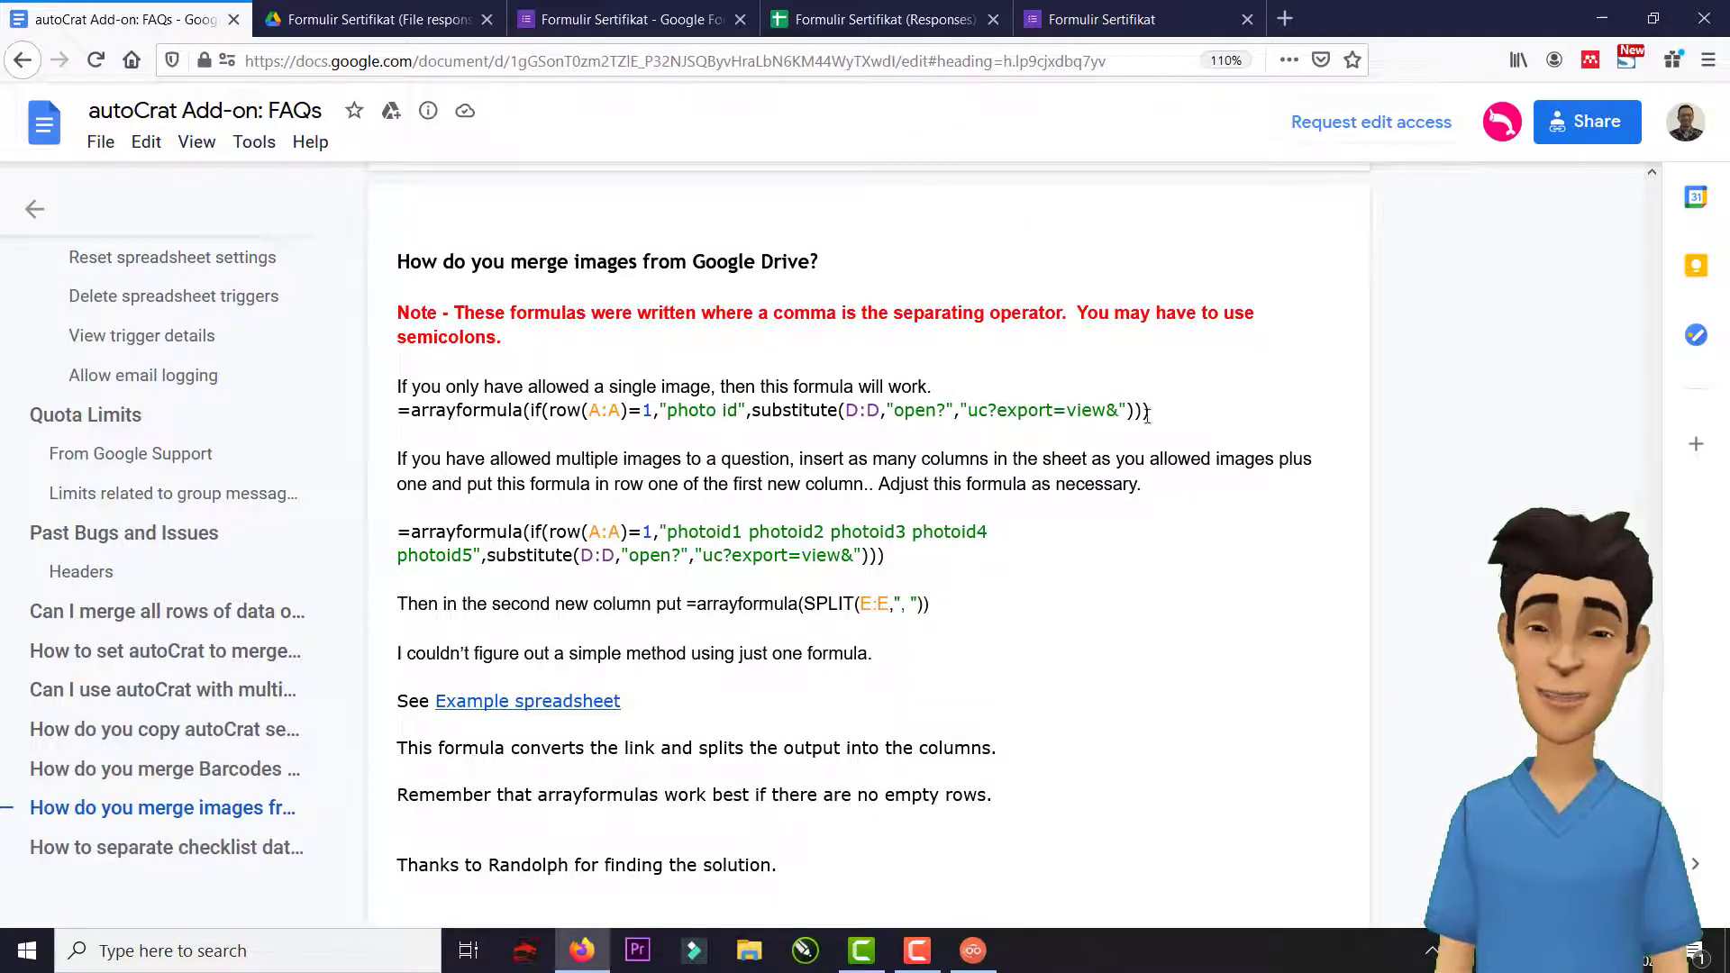
pyautogui.moveTo(1154, 413); pyautogui.dragTo(400, 418)
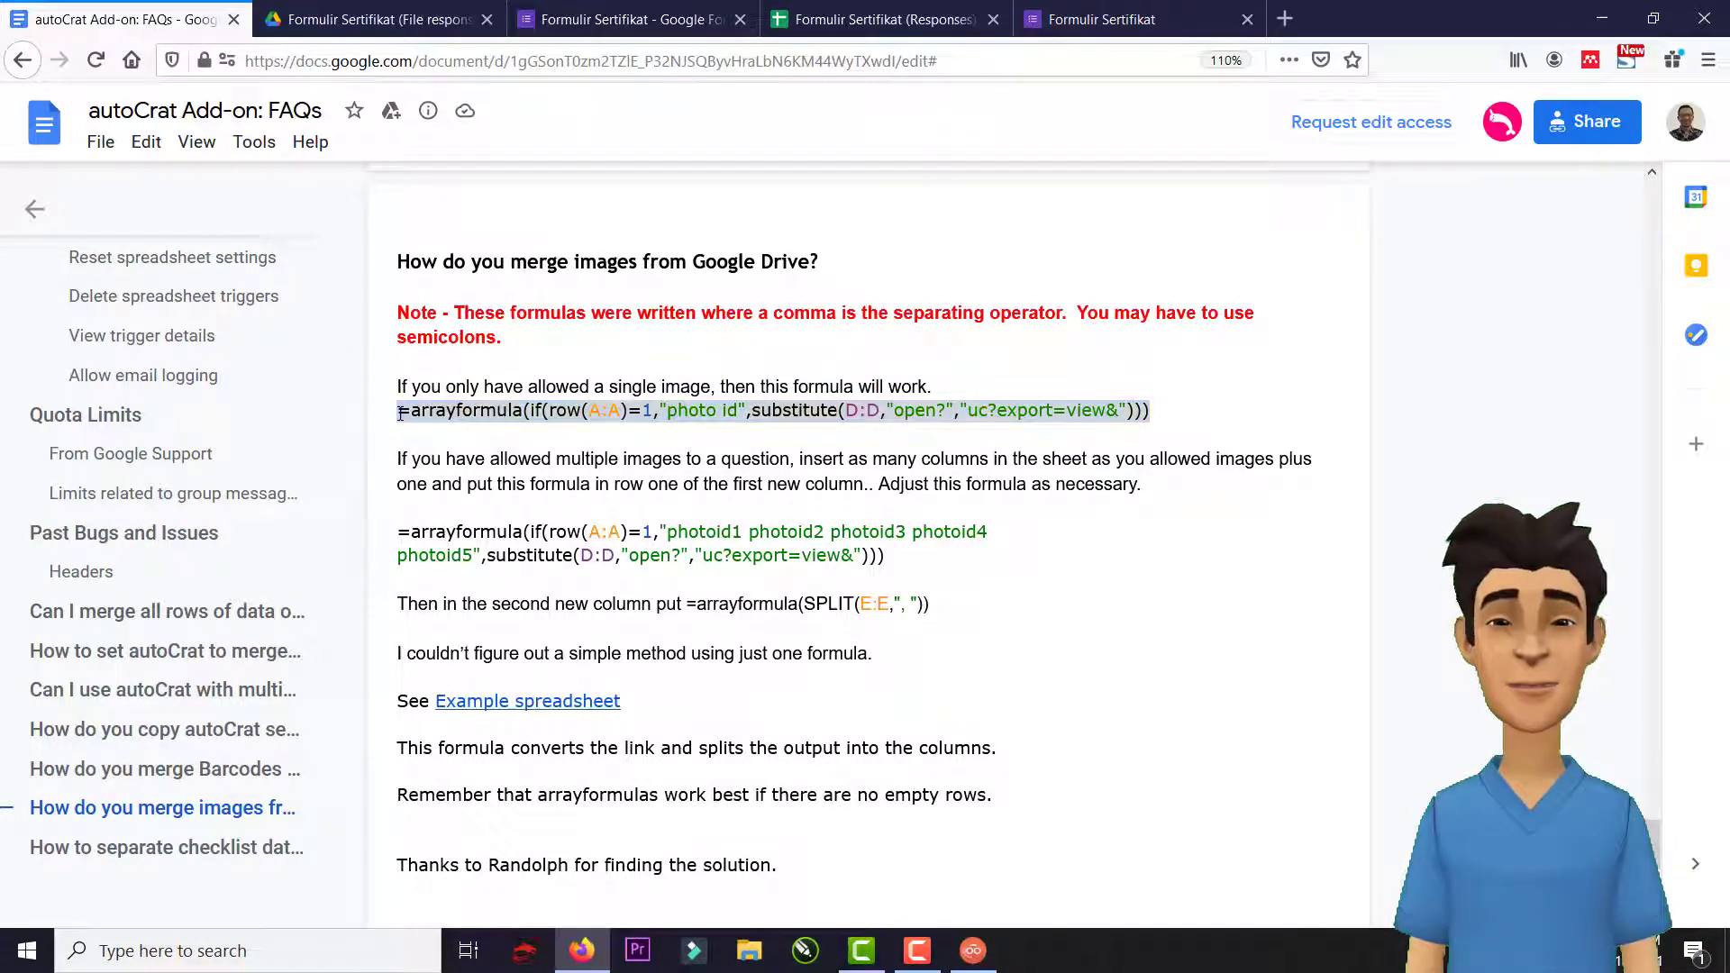
pyautogui.rightClick(399, 420)
pyautogui.click(424, 440)
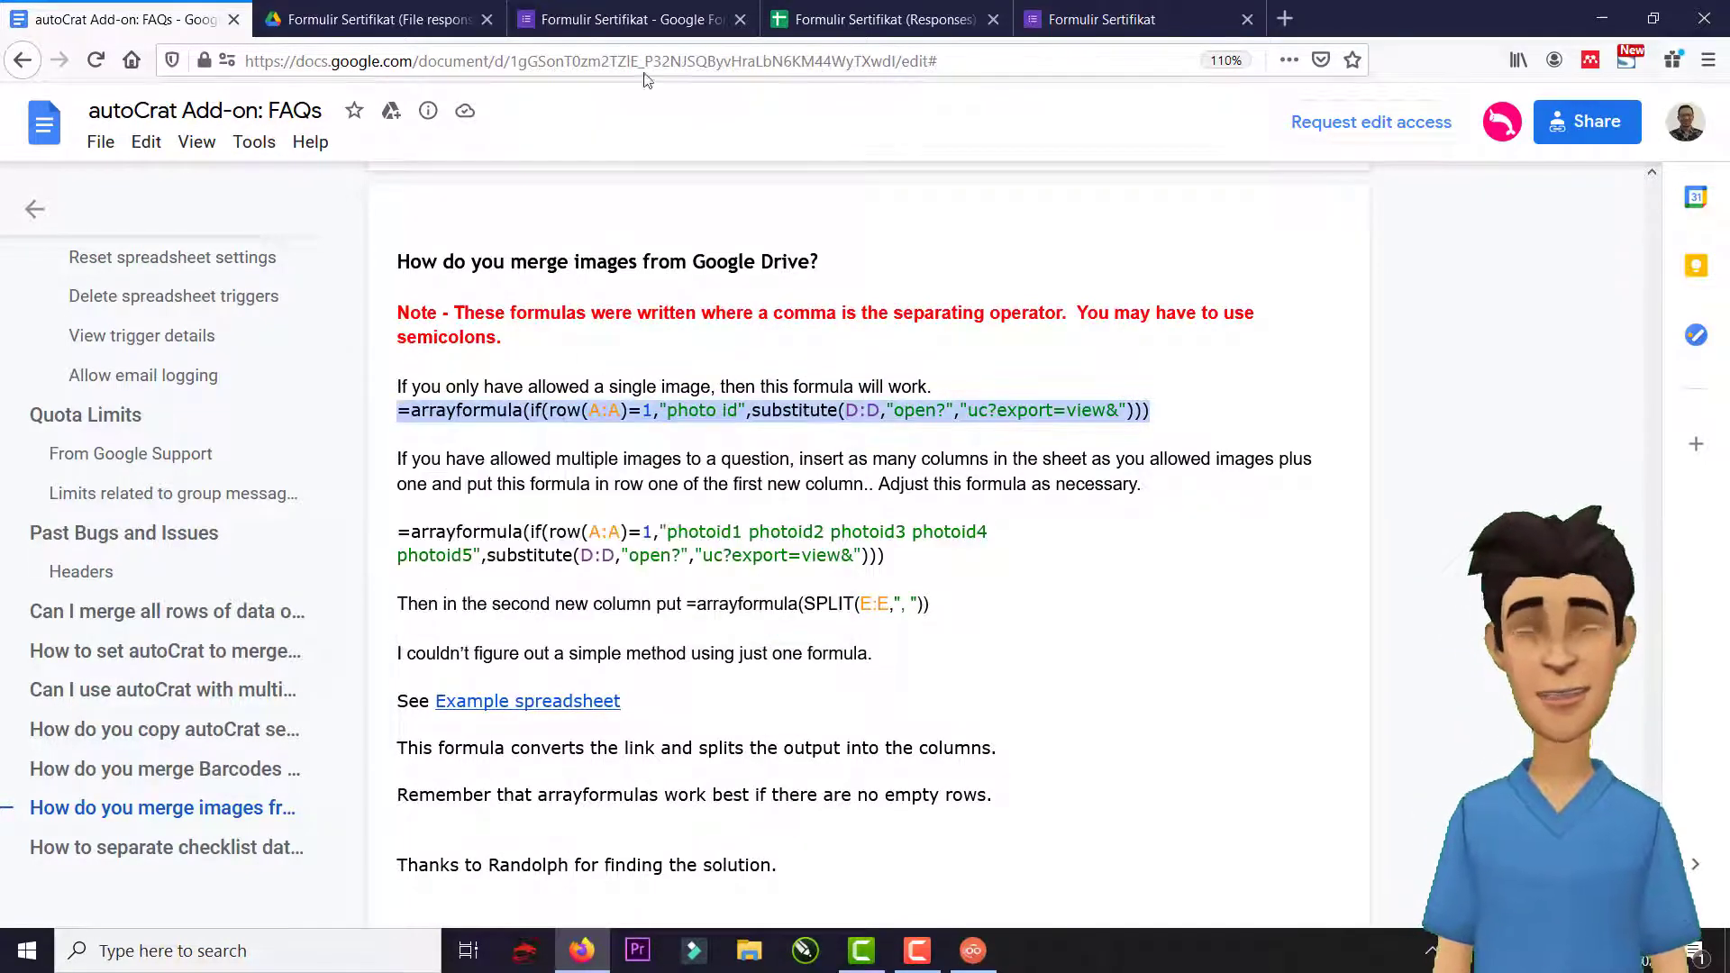
pyautogui.click(378, 19)
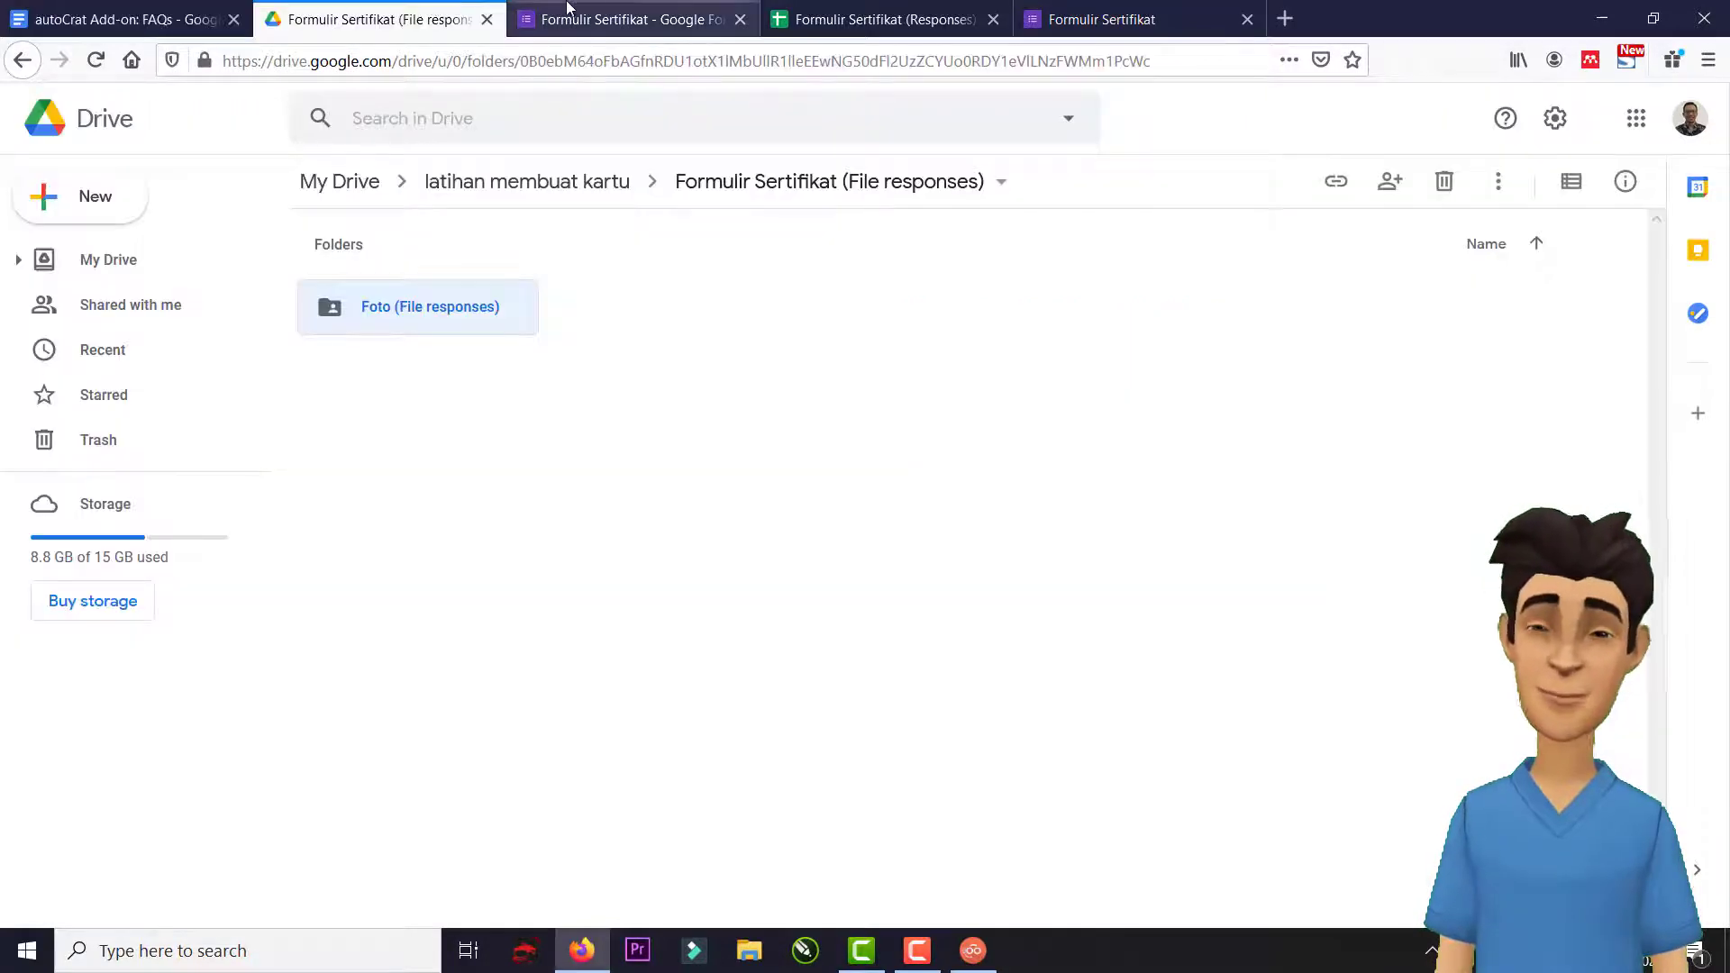
pyautogui.click(631, 19)
pyautogui.click(847, 11)
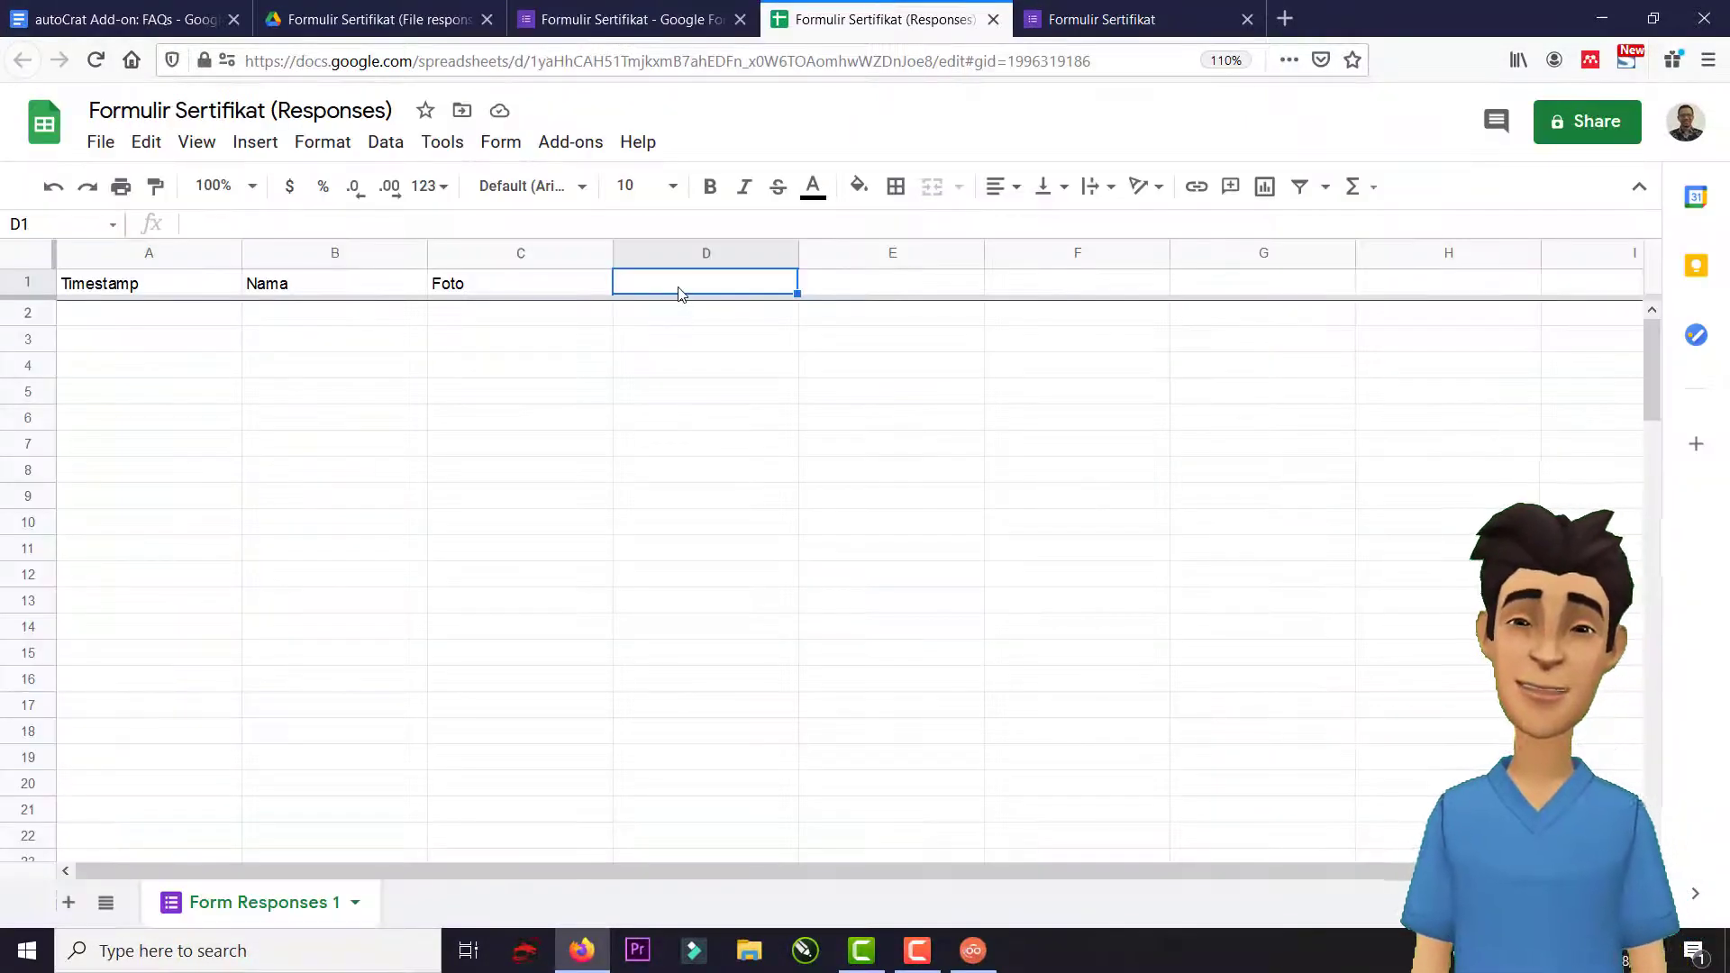
# Paste the arrayformula into D1, changing its substitute range from D:D to C:C.
pyautogui.click(586, 227)
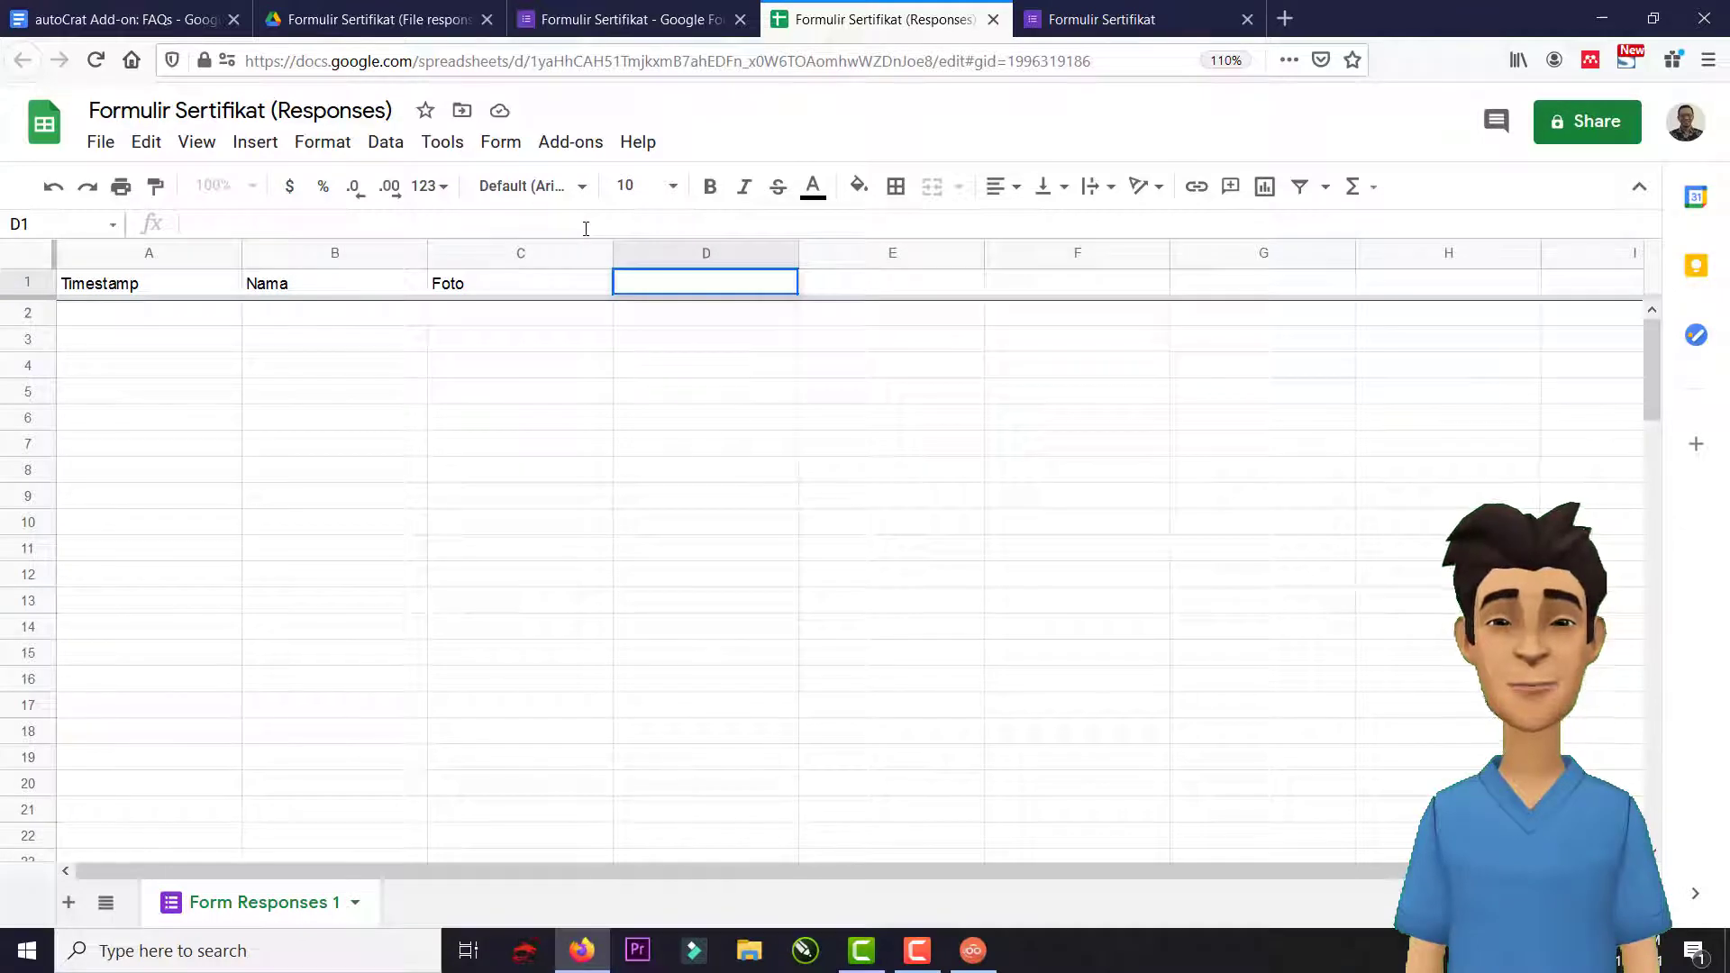
pyautogui.hotkey('ctrl', 'v')
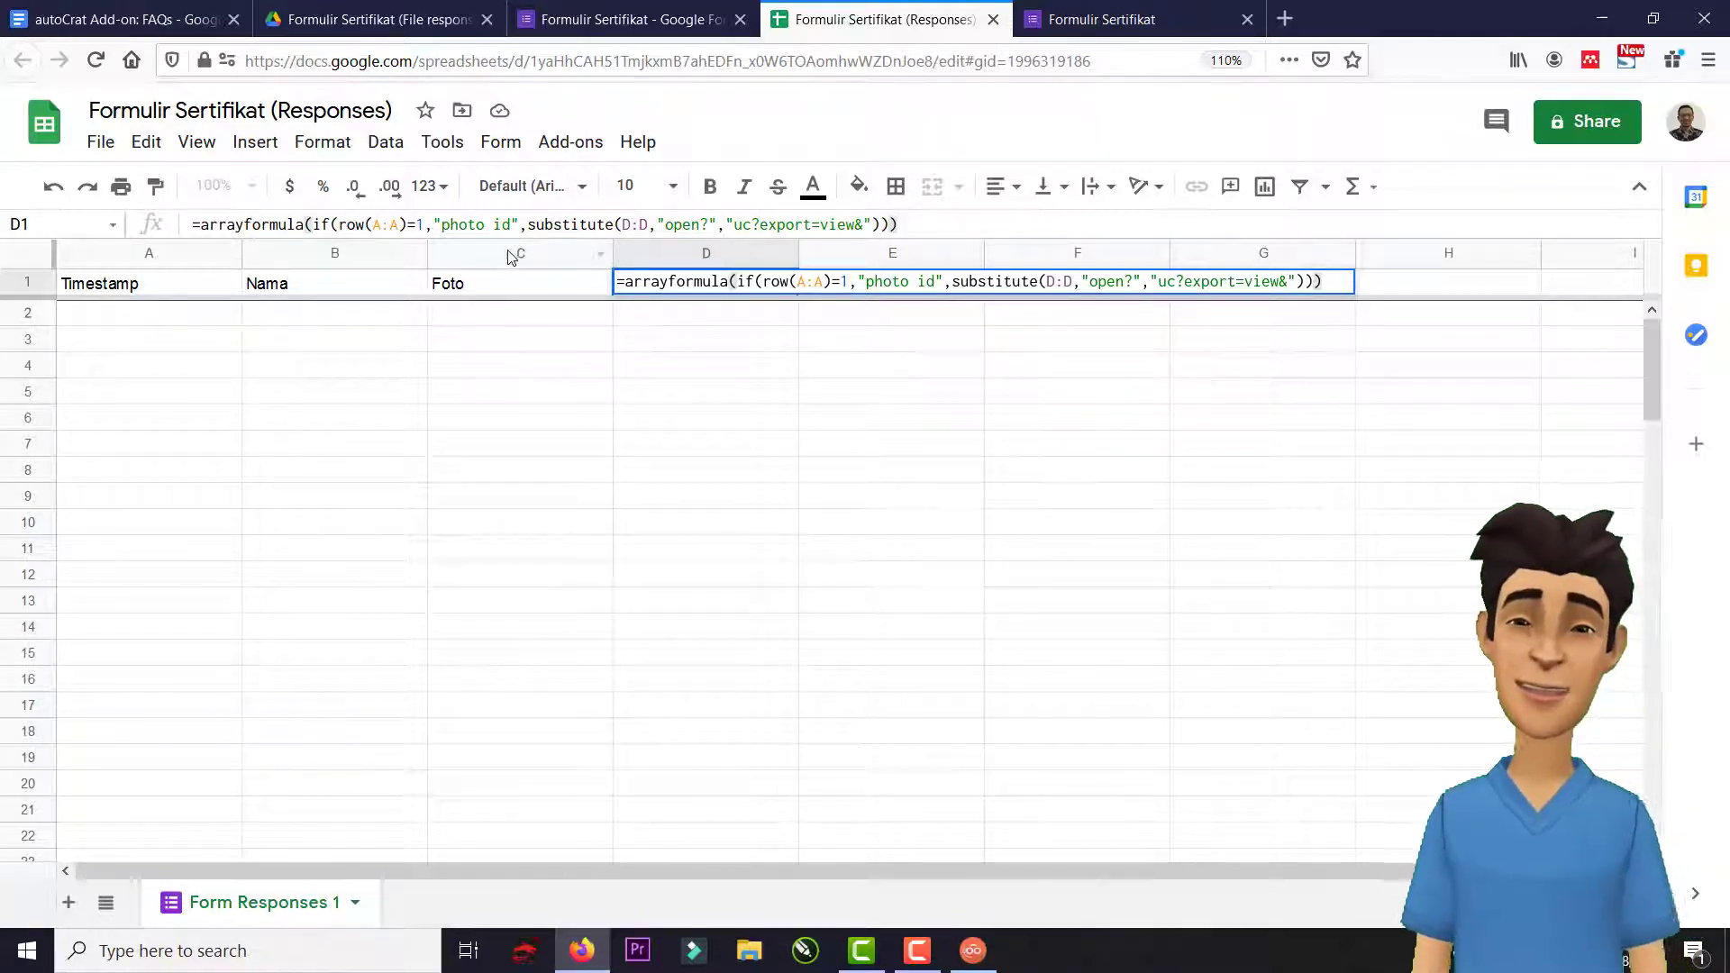
pyautogui.click(645, 225)
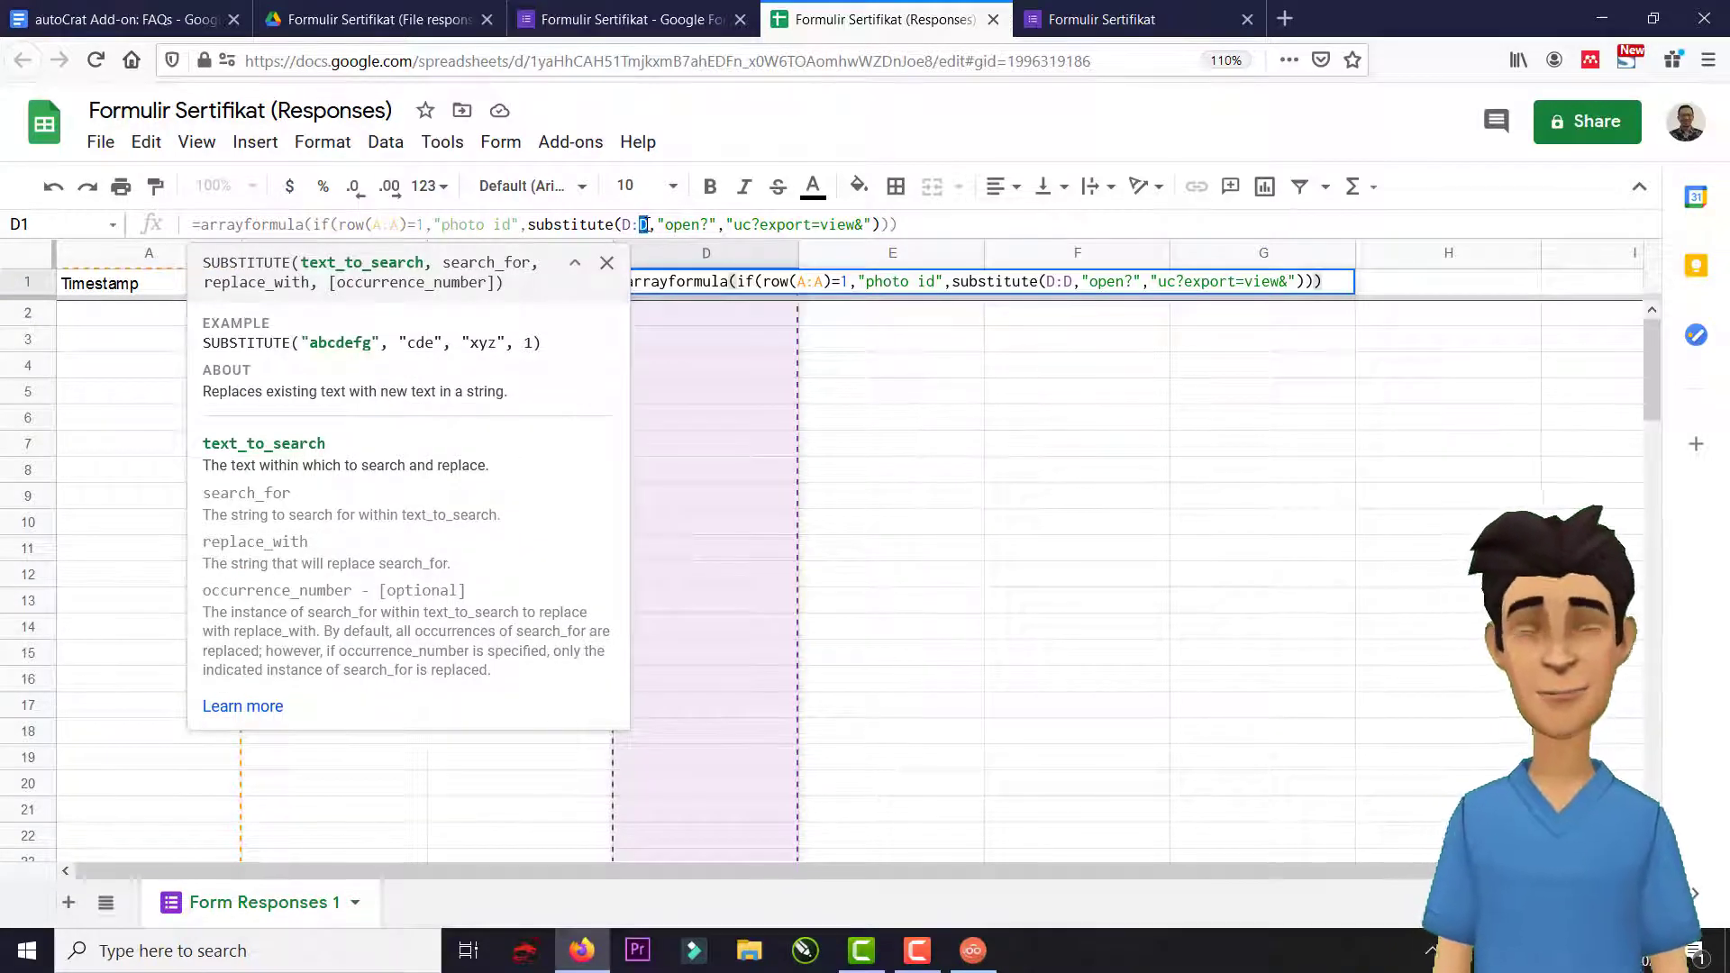
pyautogui.write('C')
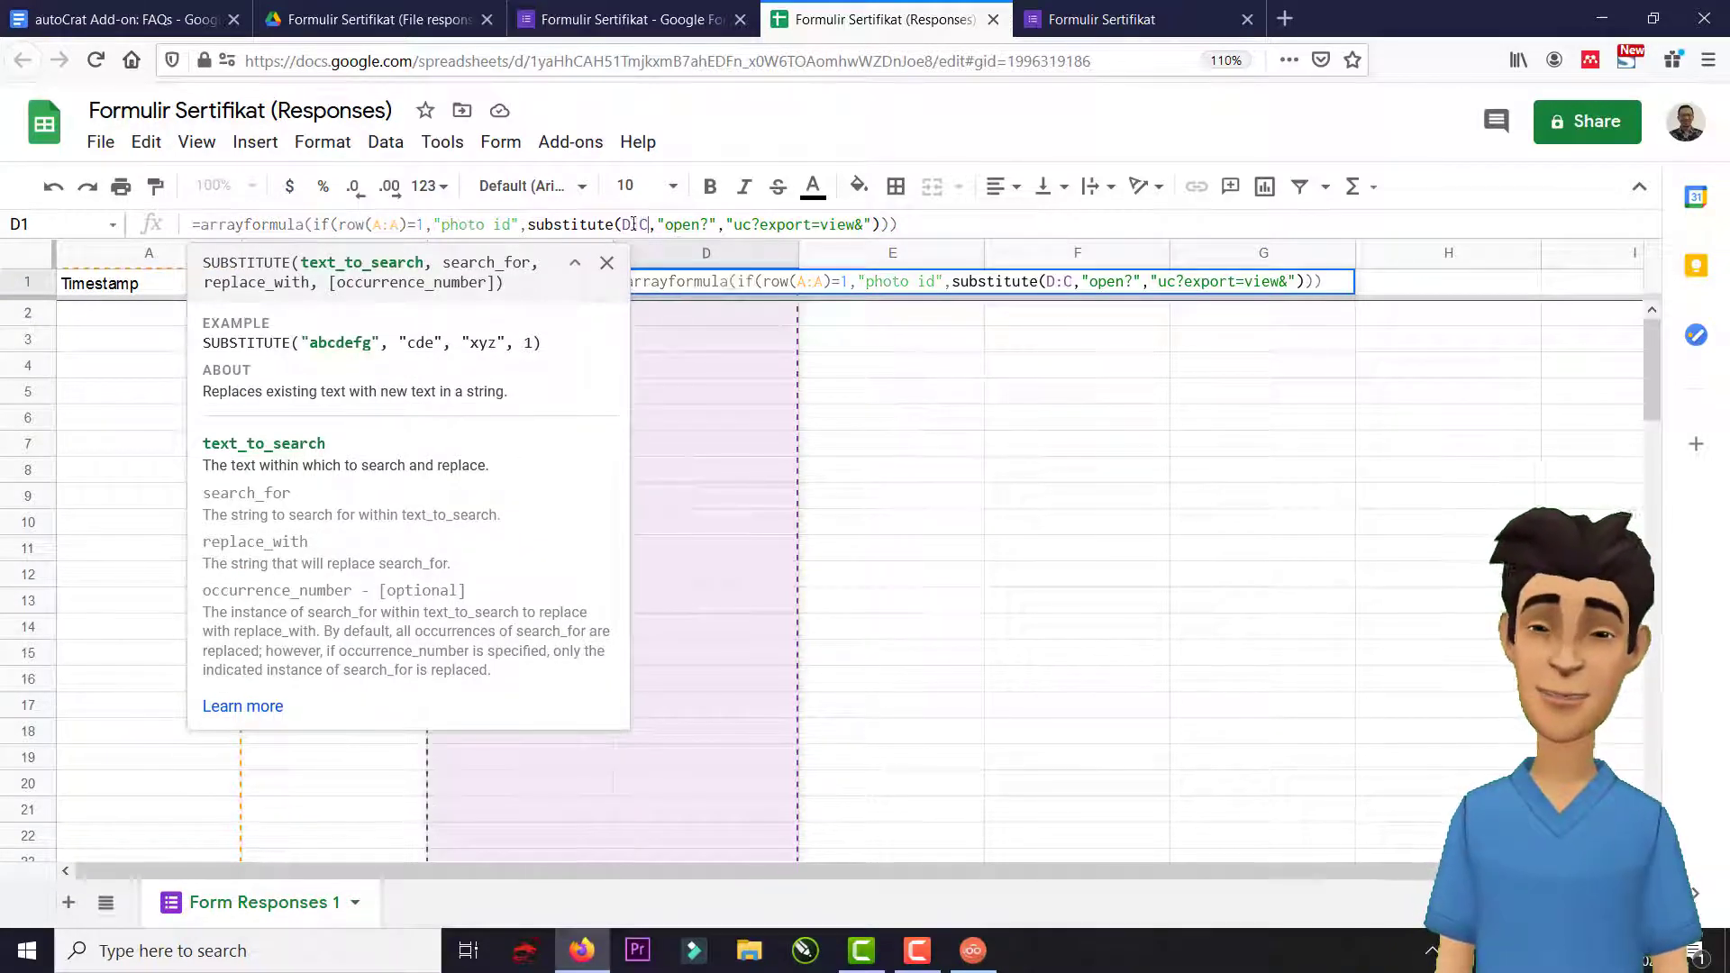
pyautogui.moveTo(634, 225); pyautogui.dragTo(622, 225)
pyautogui.write('C')
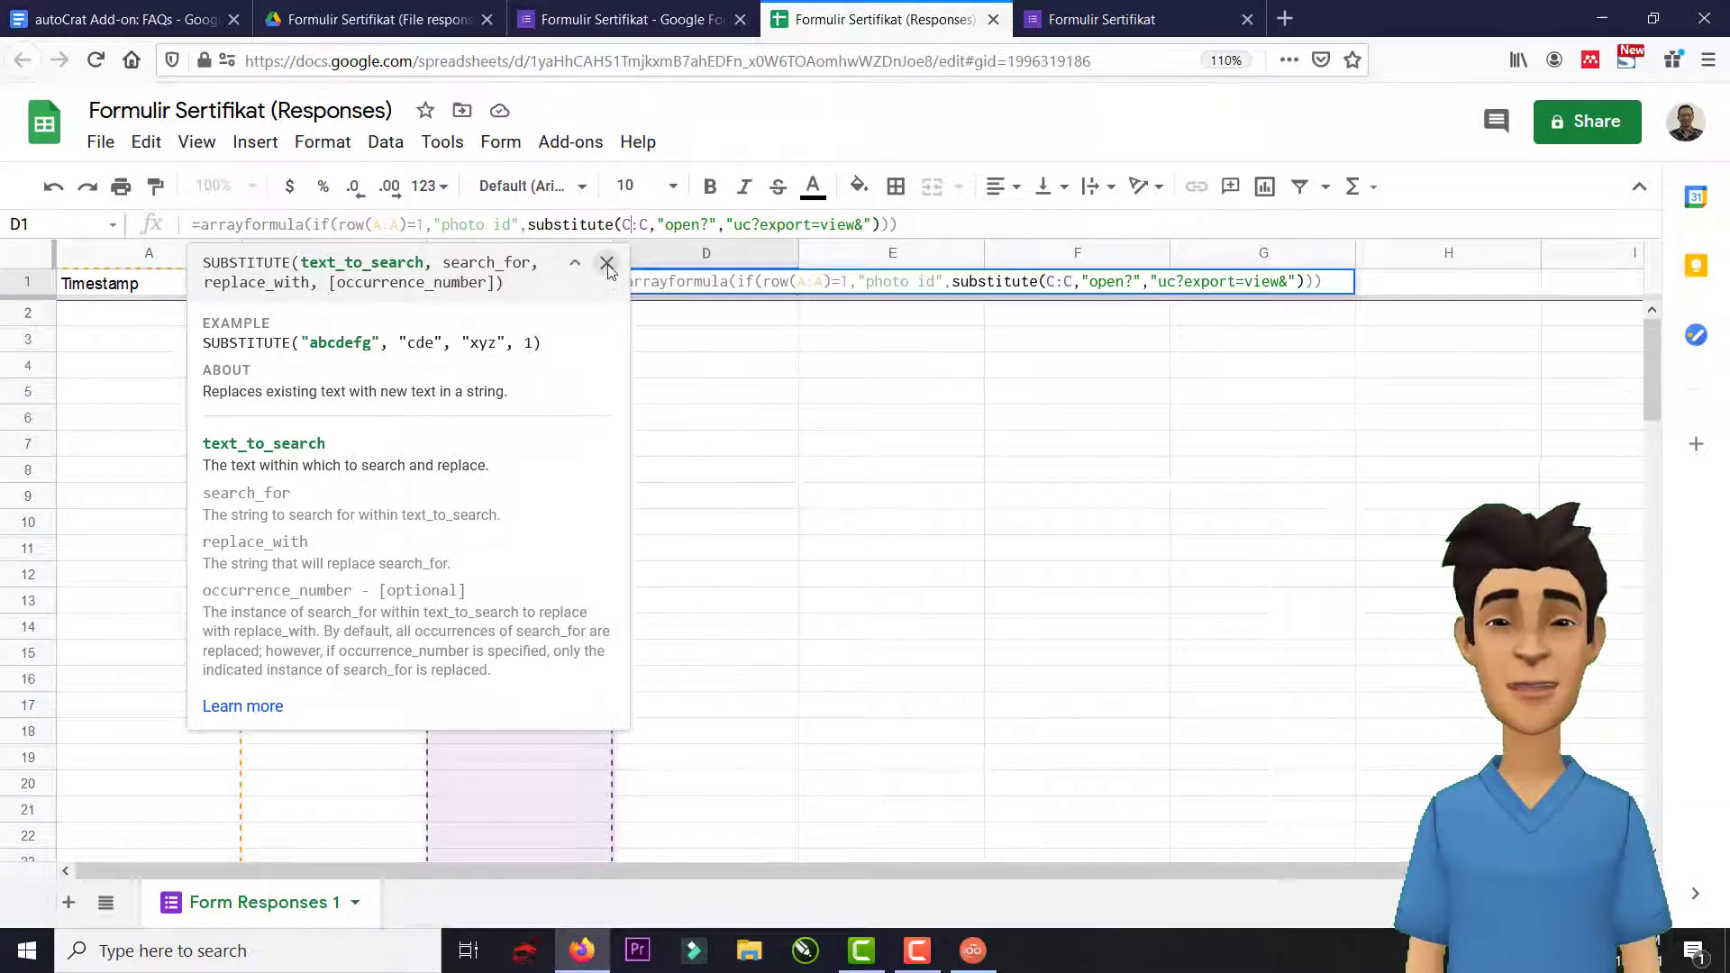
pyautogui.click(608, 264)
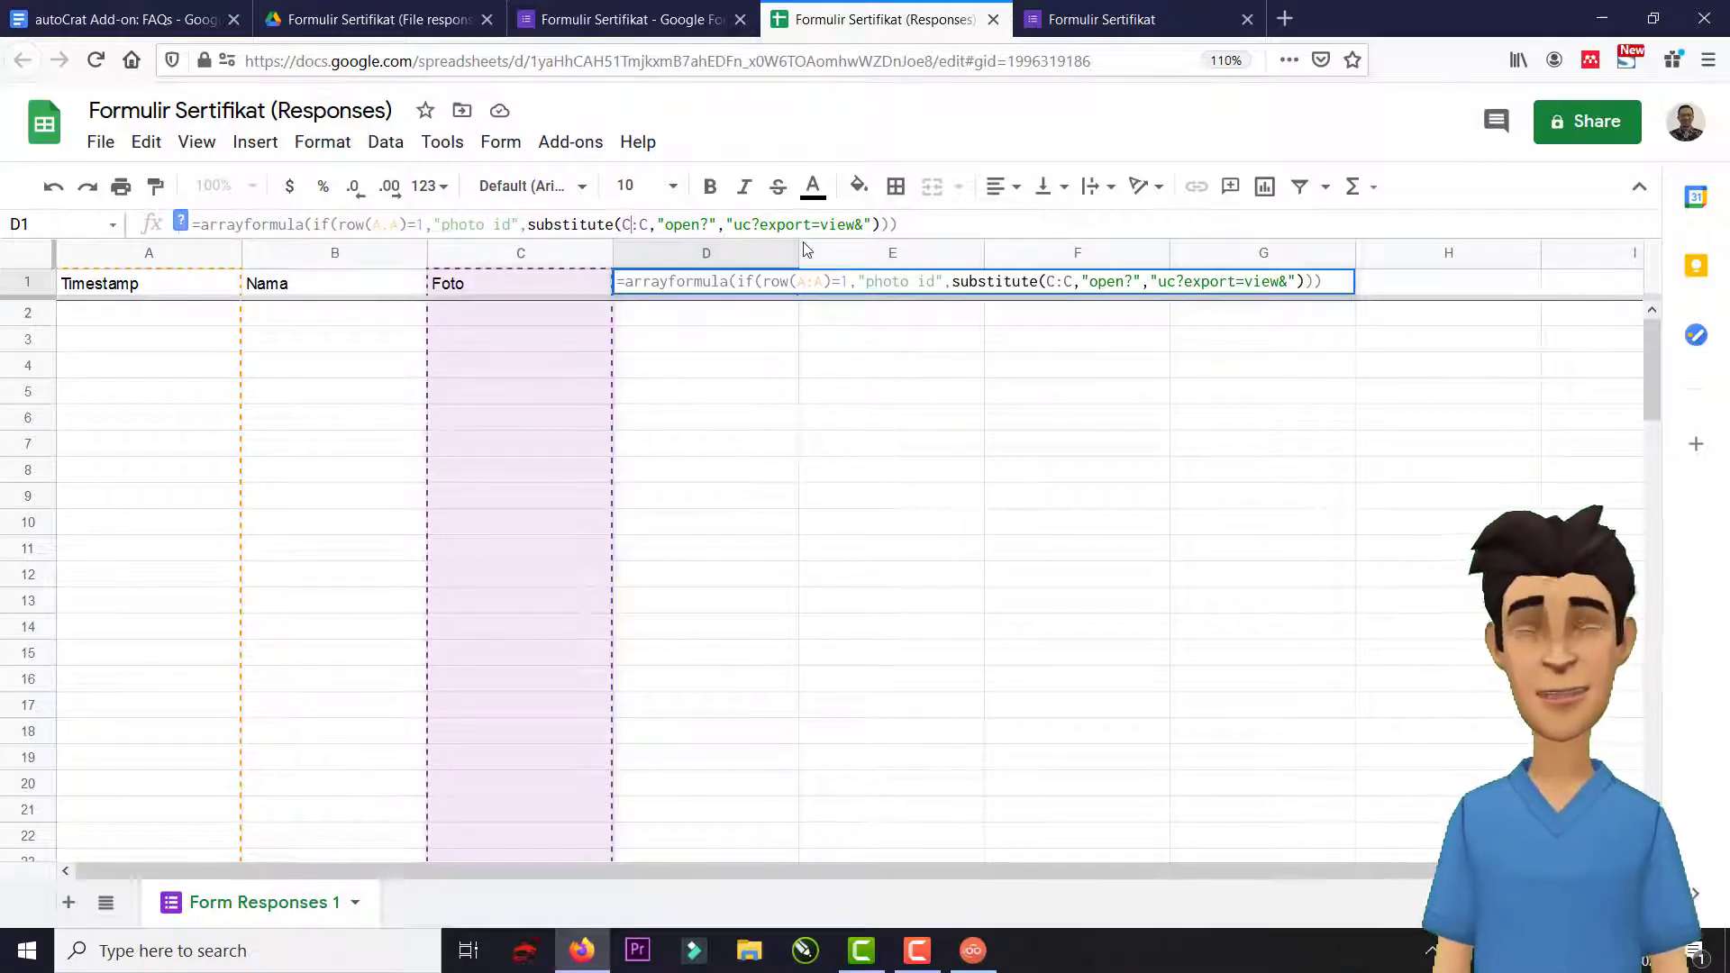
pyautogui.click(944, 225)
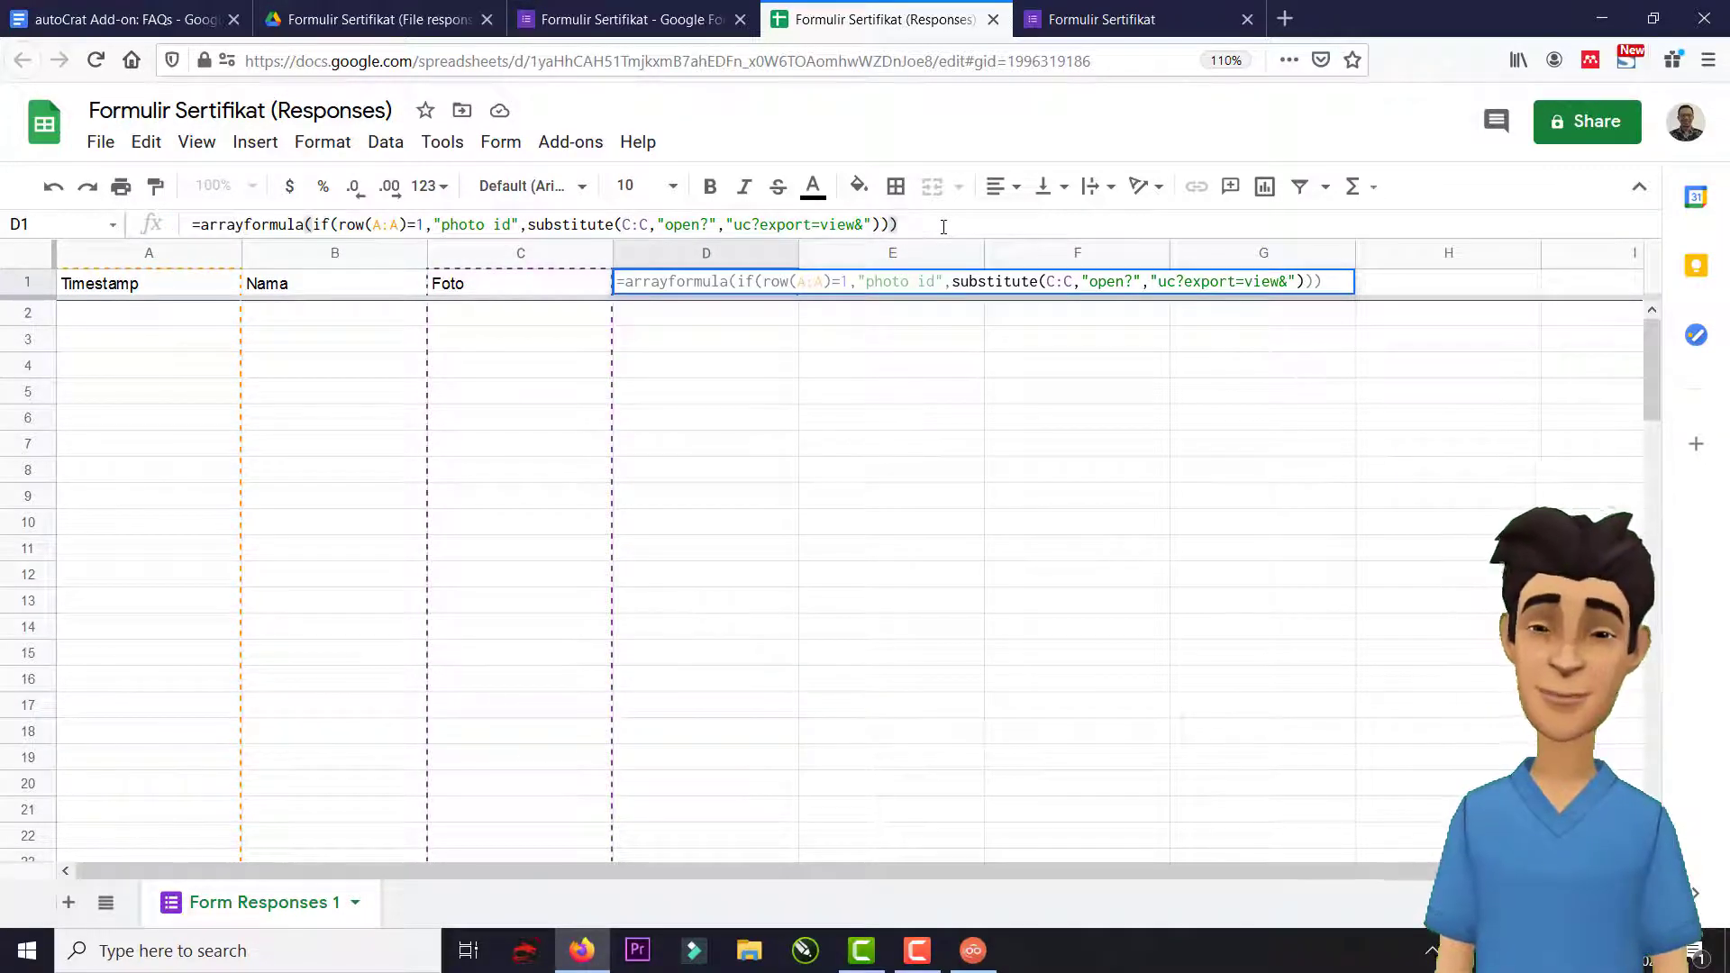
pyautogui.press('Return')
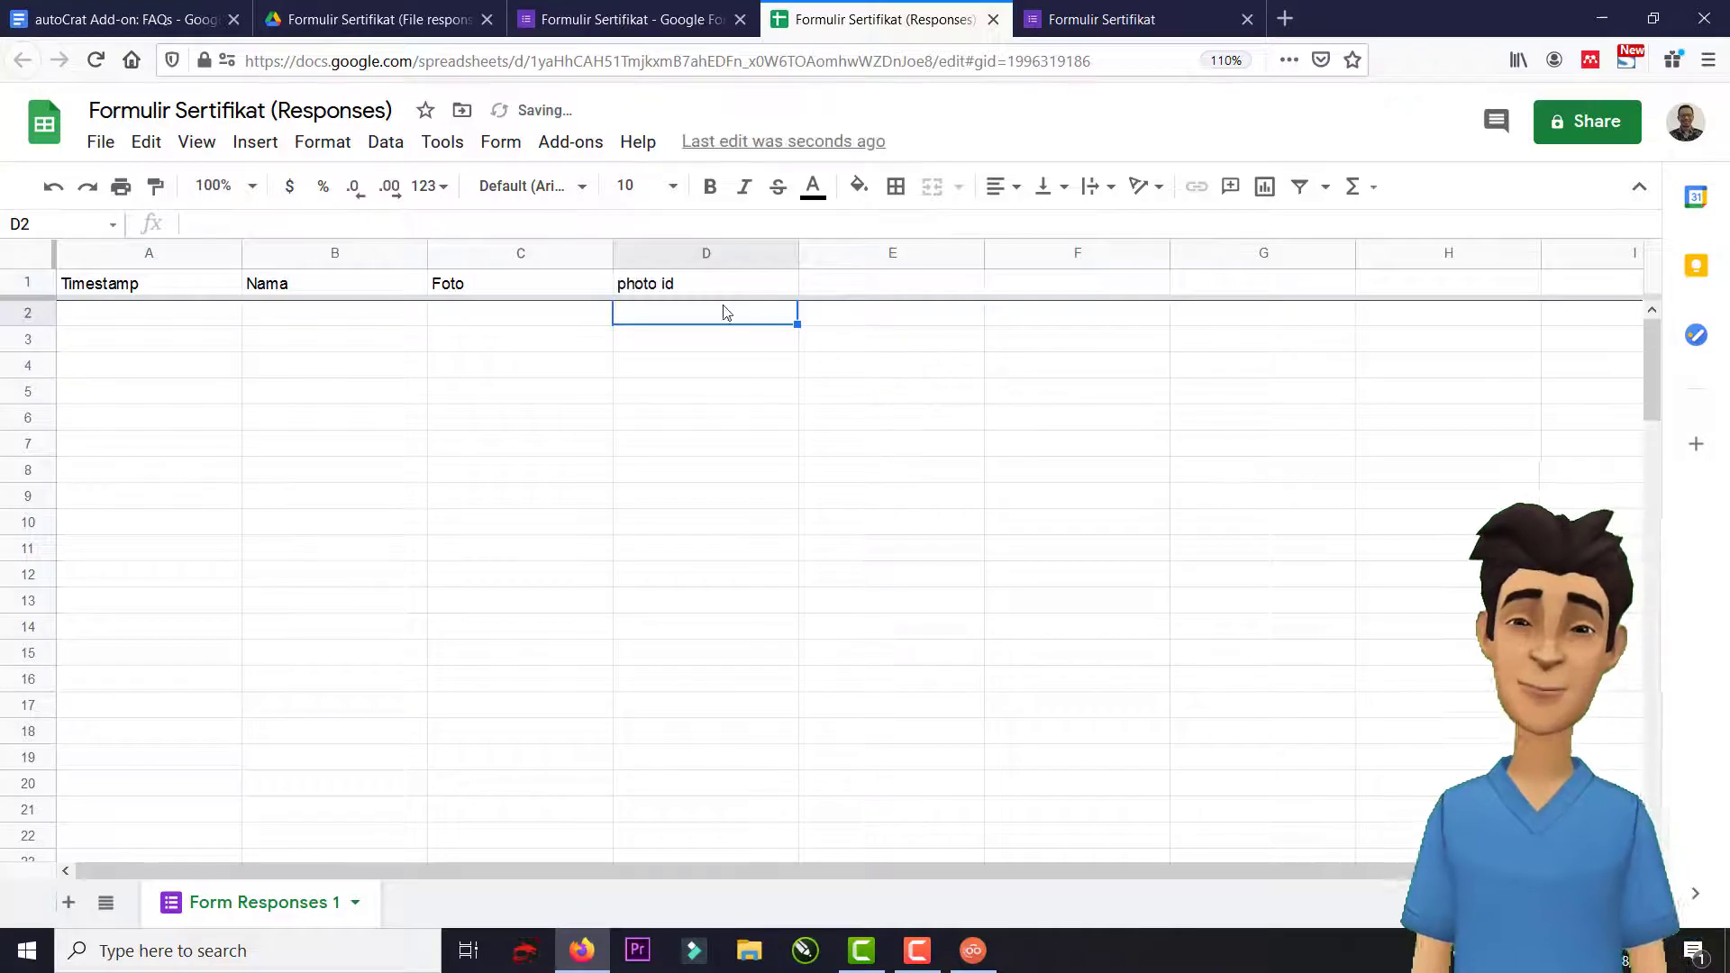
# Review D1's formula to confirm it references column C:C.
pyautogui.click(661, 284)
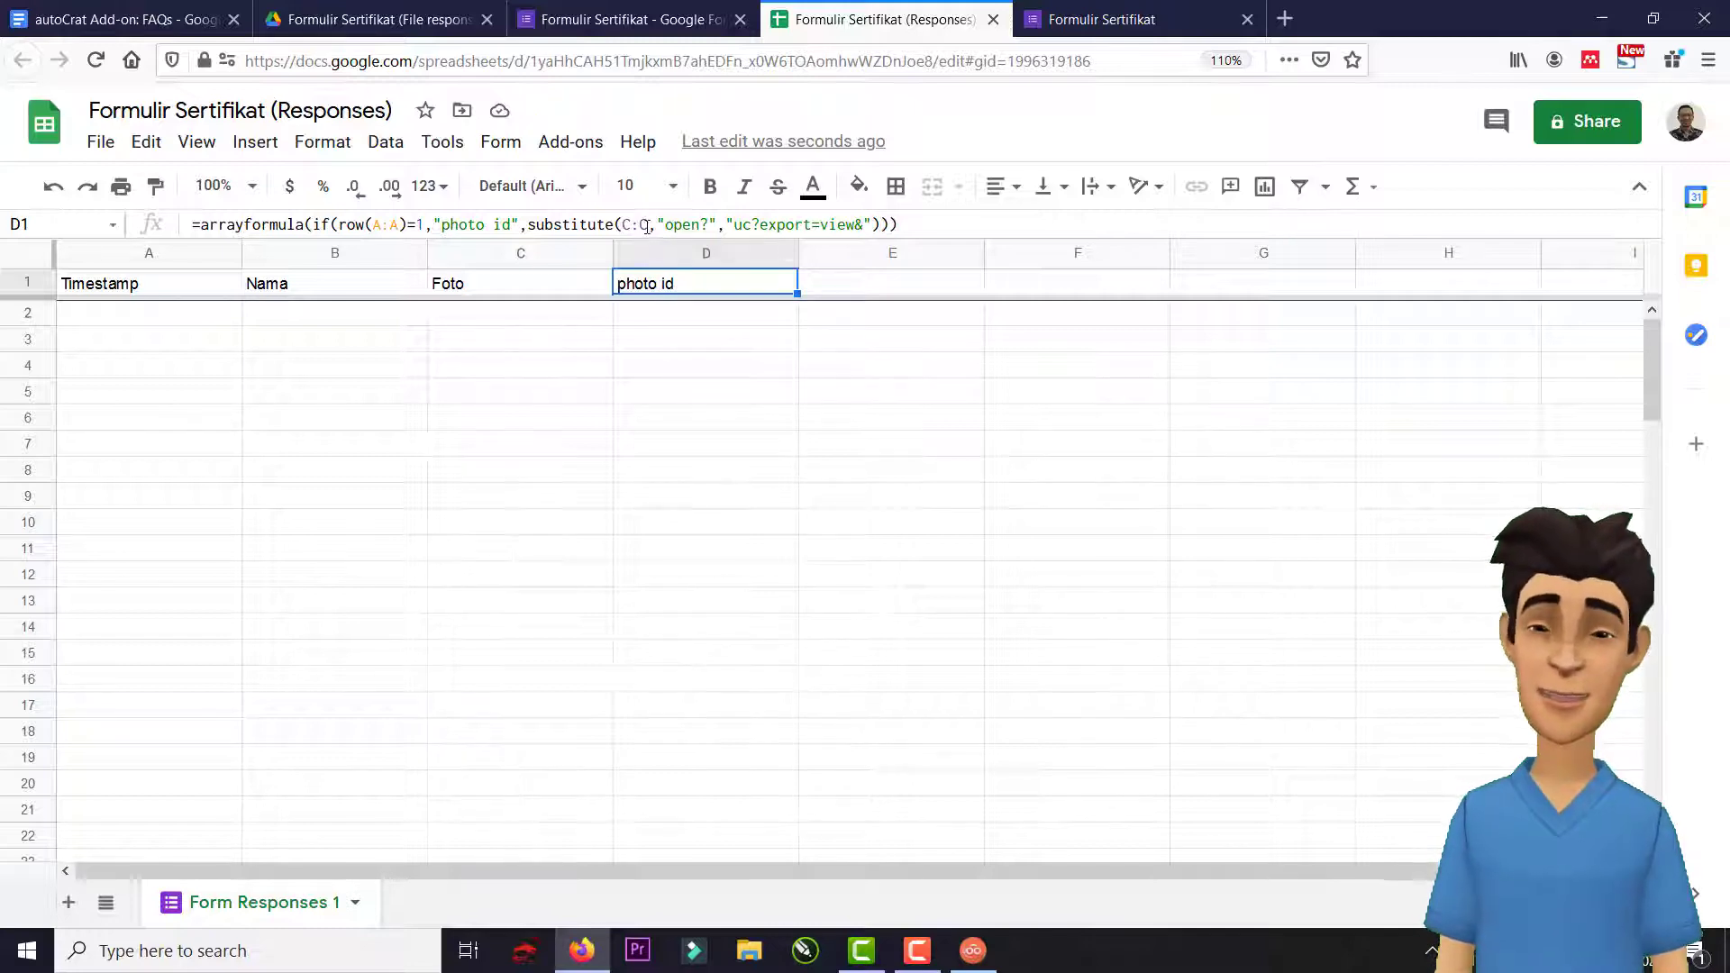
pyautogui.click(646, 225)
pyautogui.doubleClick(634, 225)
pyautogui.press('Escape')
pyautogui.click(682, 315)
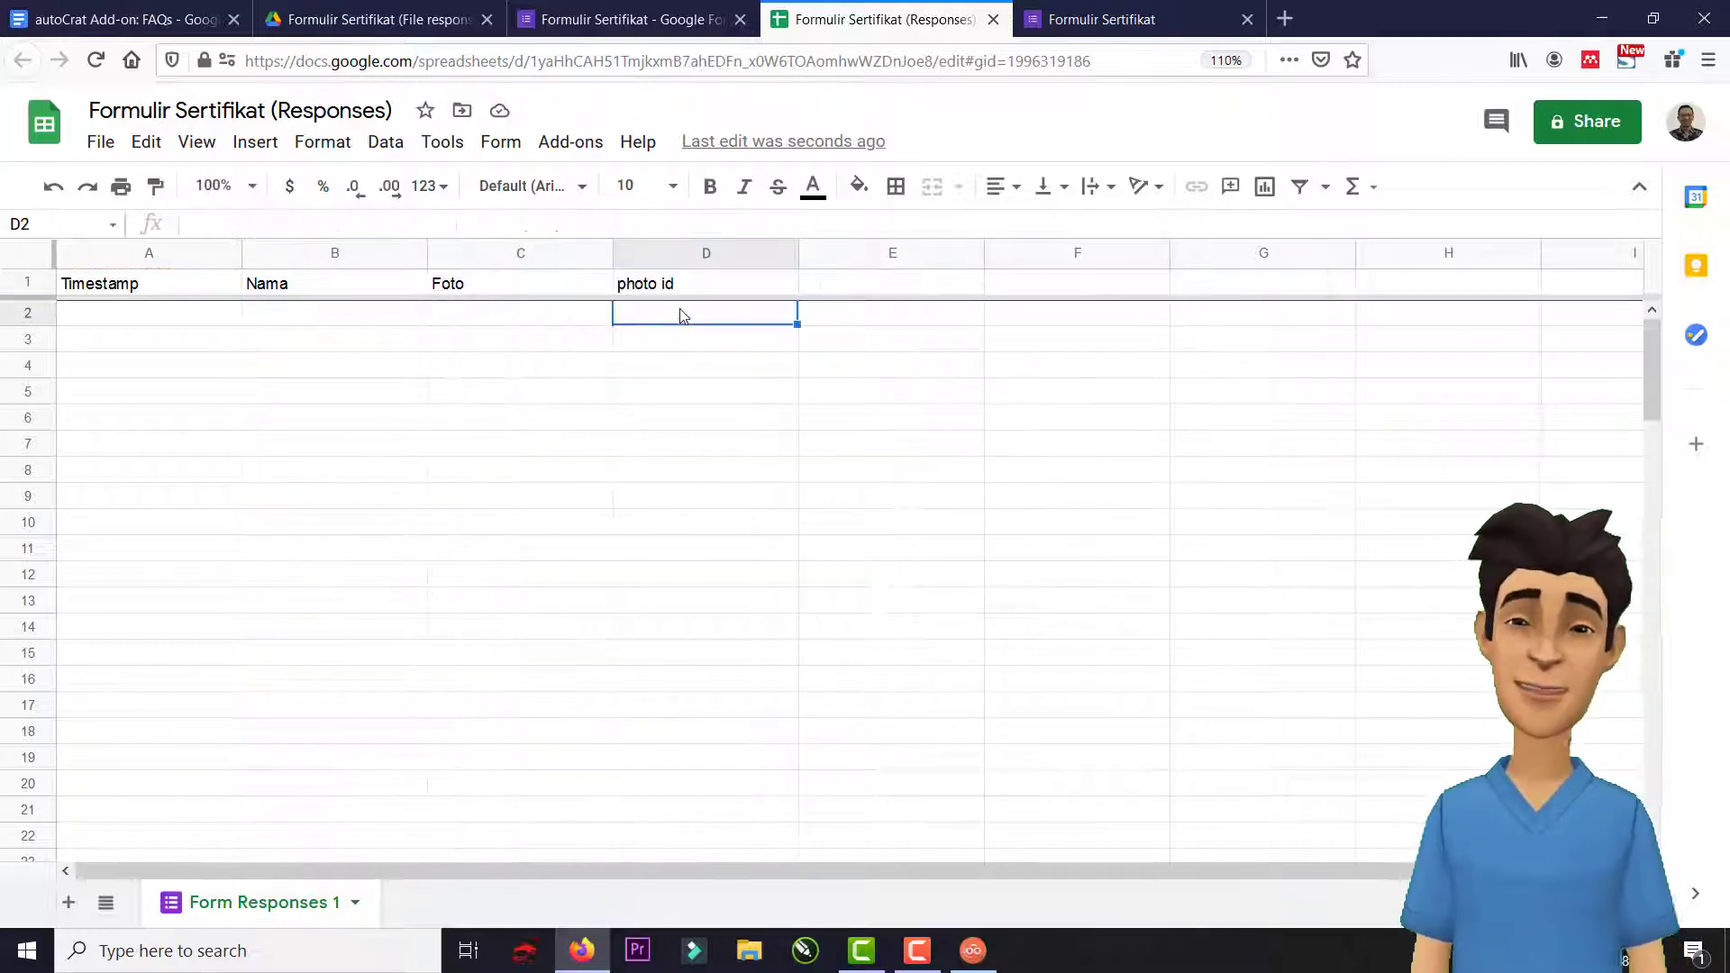
pyautogui.click(677, 293)
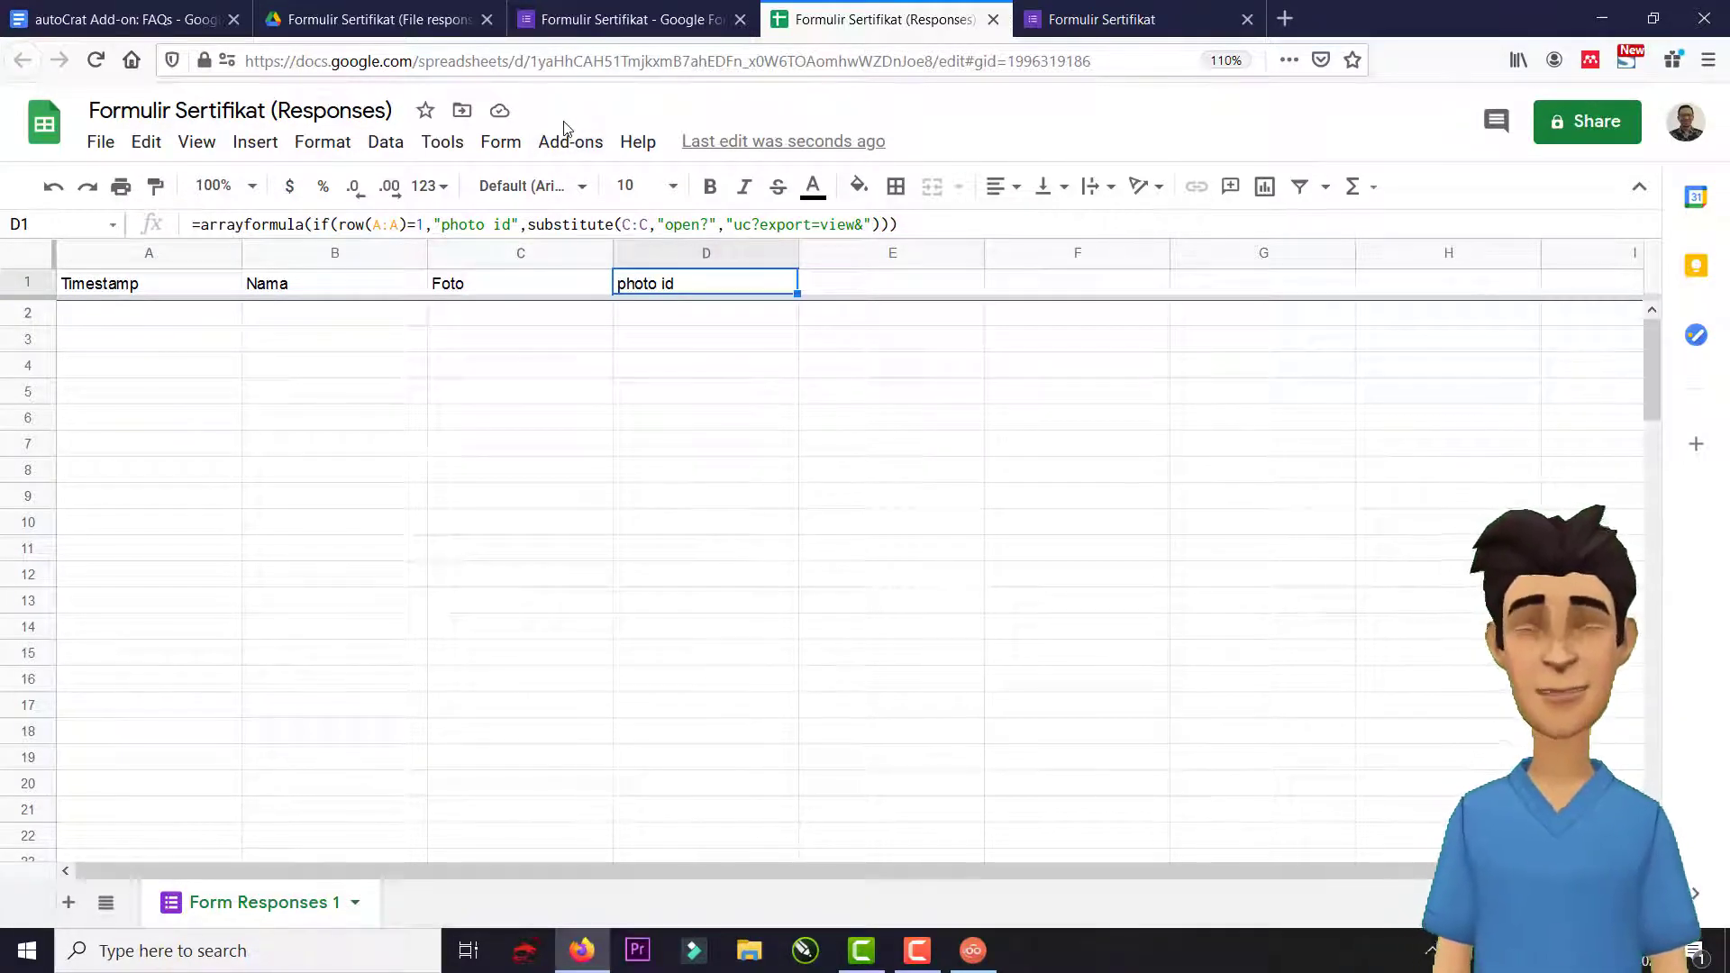
# Confirm Autocrat is installed via Get add-ons, then launch it from the Add-ons menu.
pyautogui.click(580, 152)
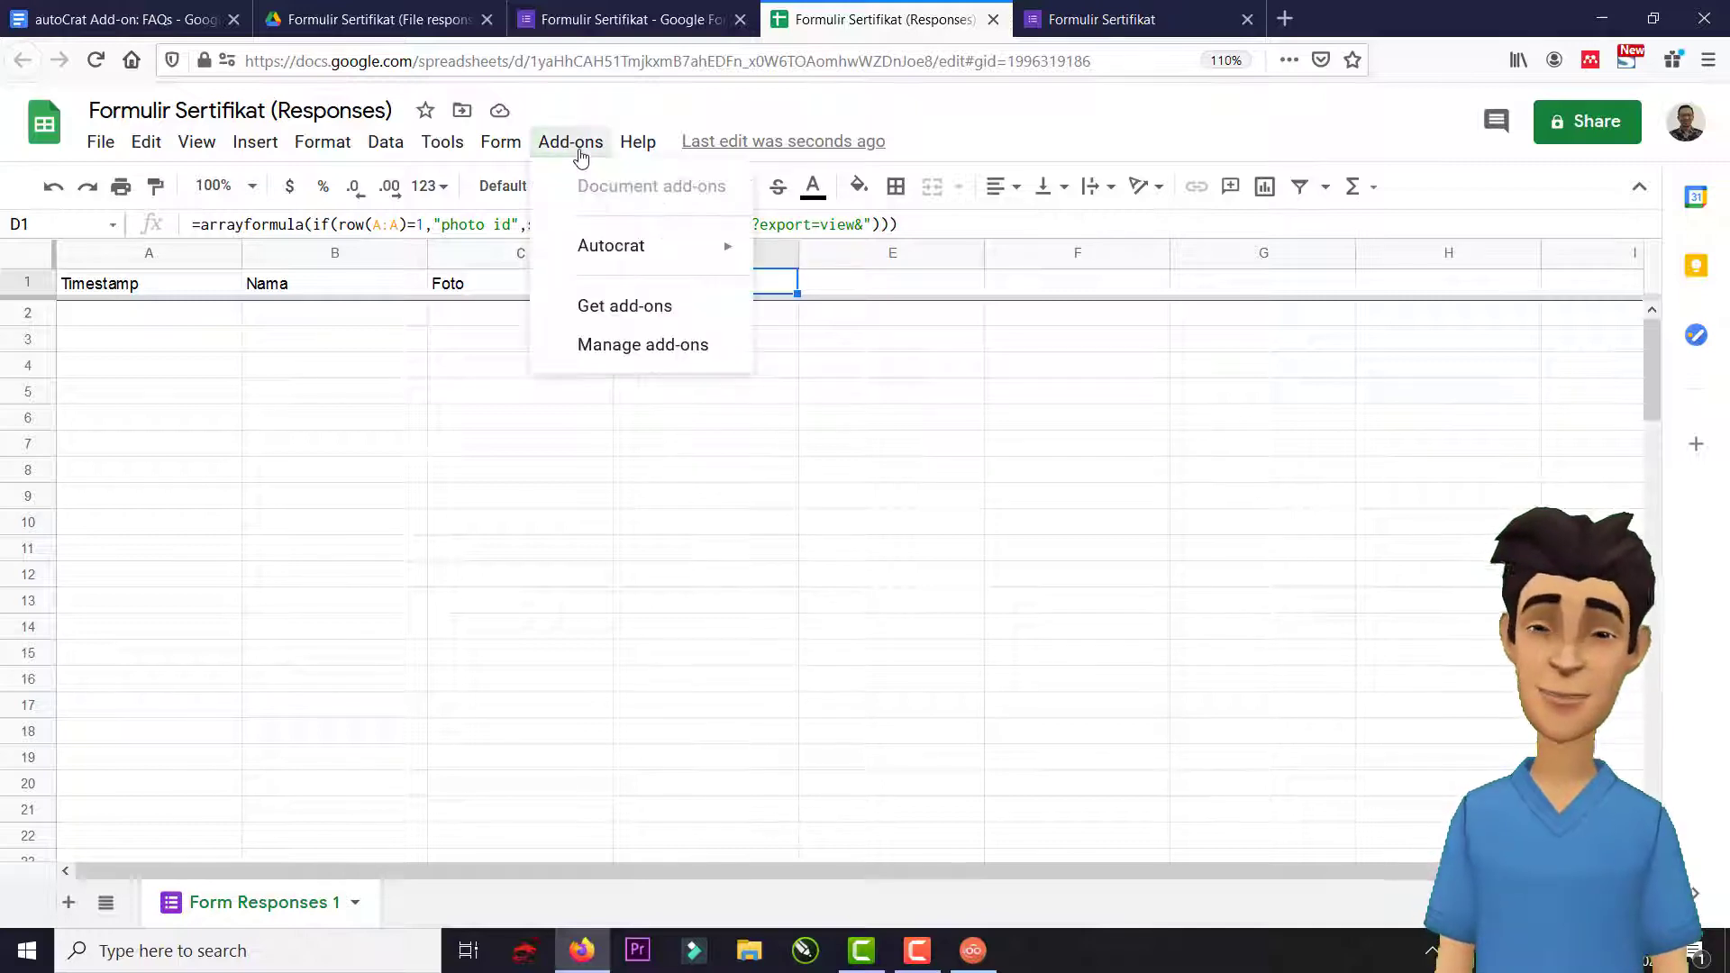
pyautogui.click(650, 317)
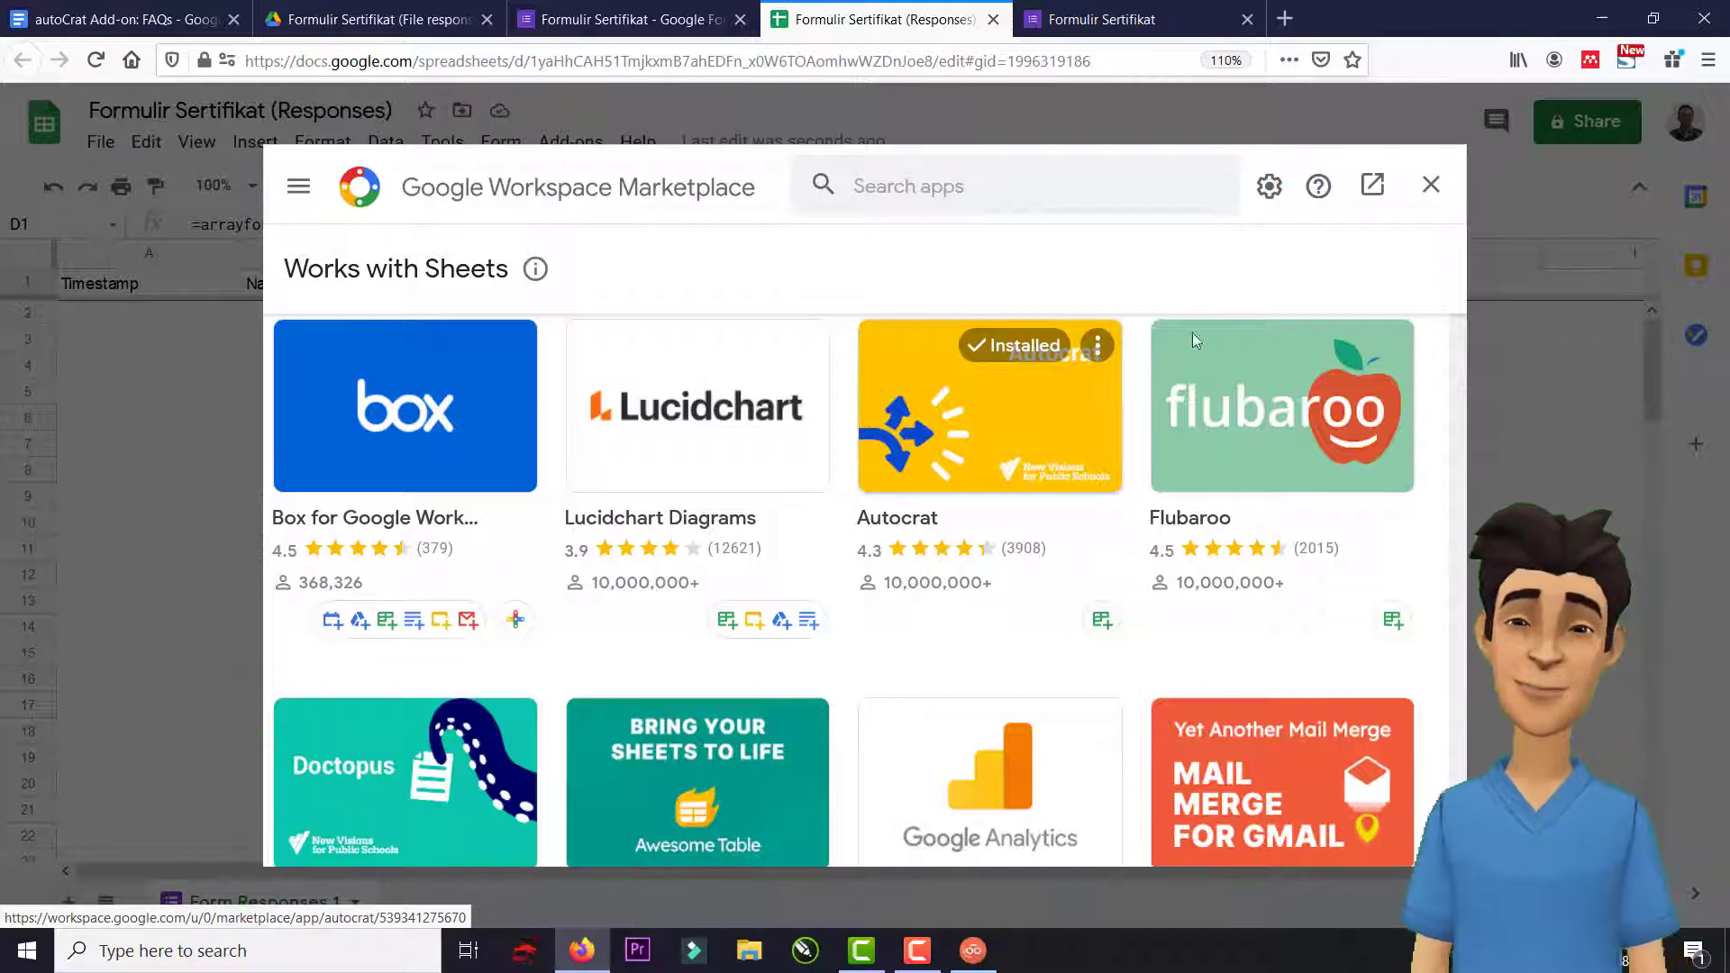
pyautogui.click(1432, 187)
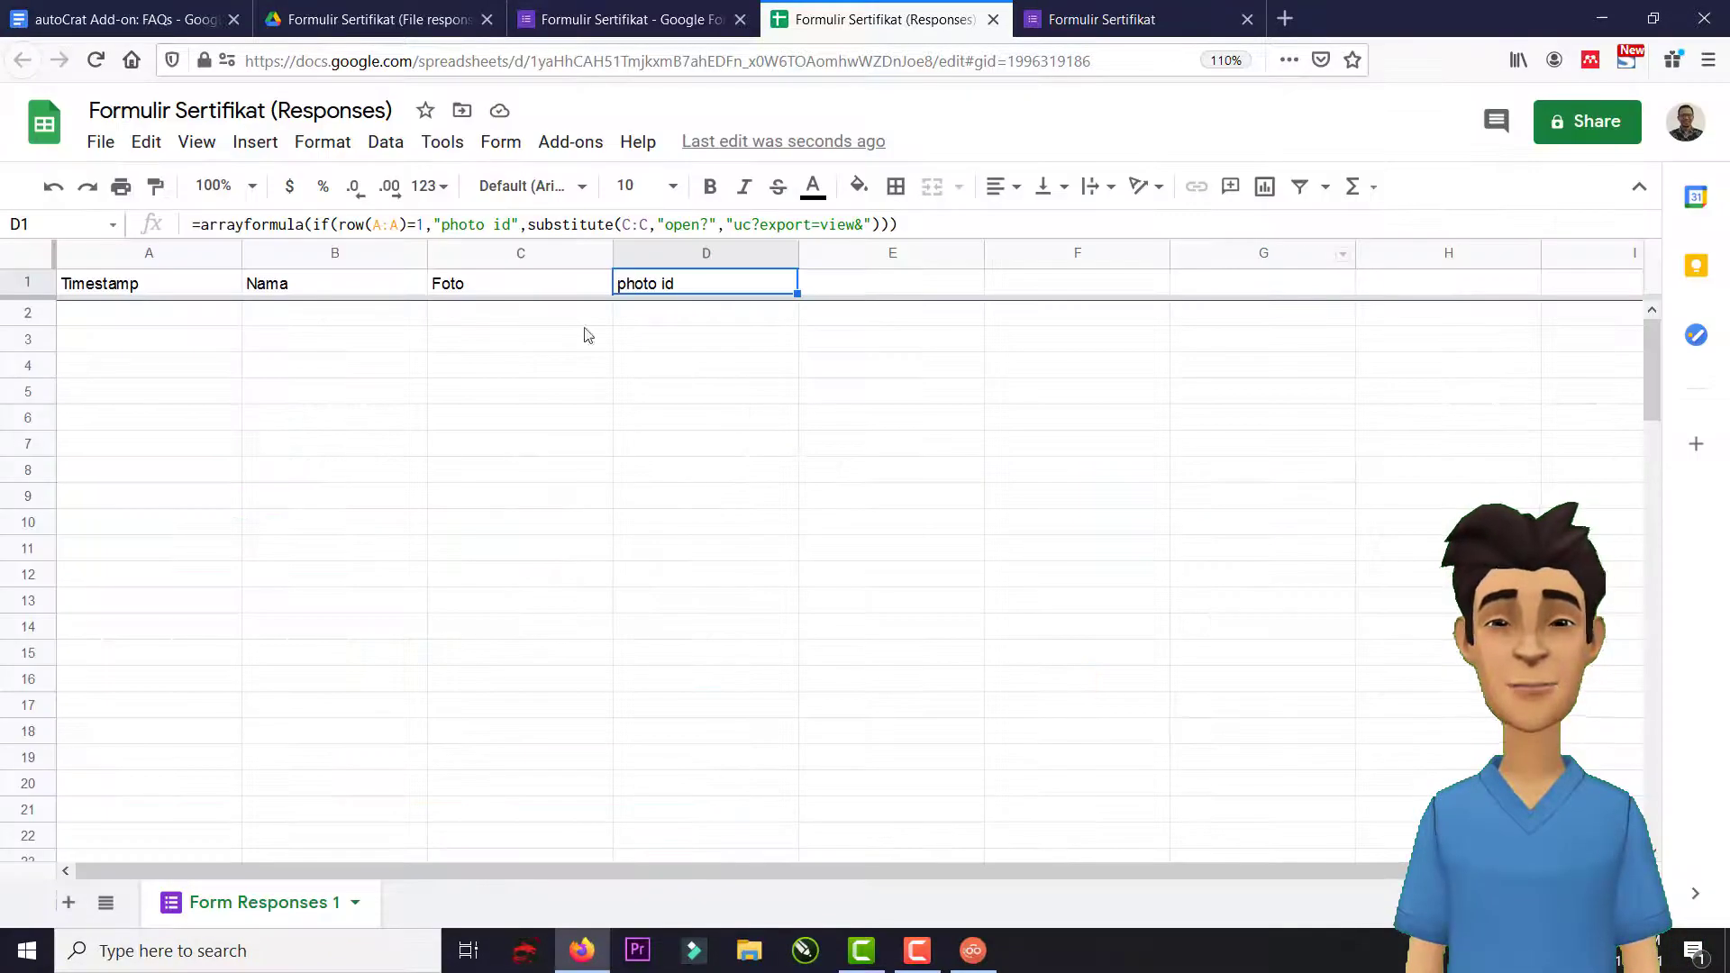
pyautogui.click(571, 141)
pyautogui.moveTo(606, 257)
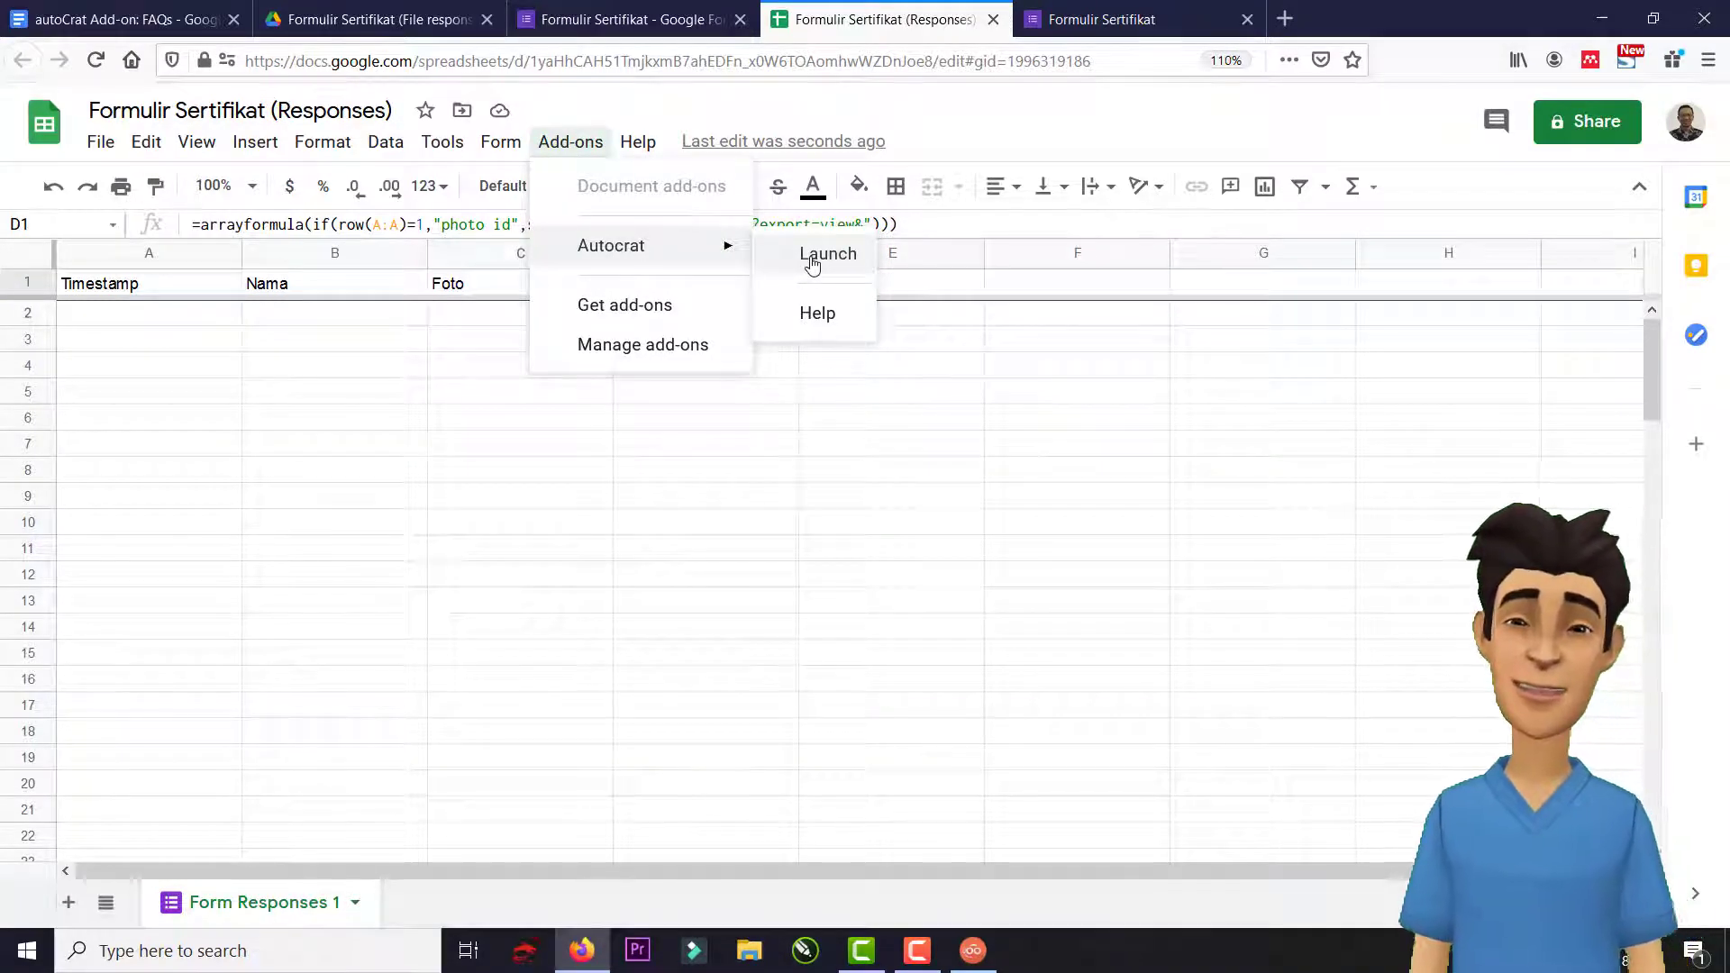
pyautogui.click(812, 257)
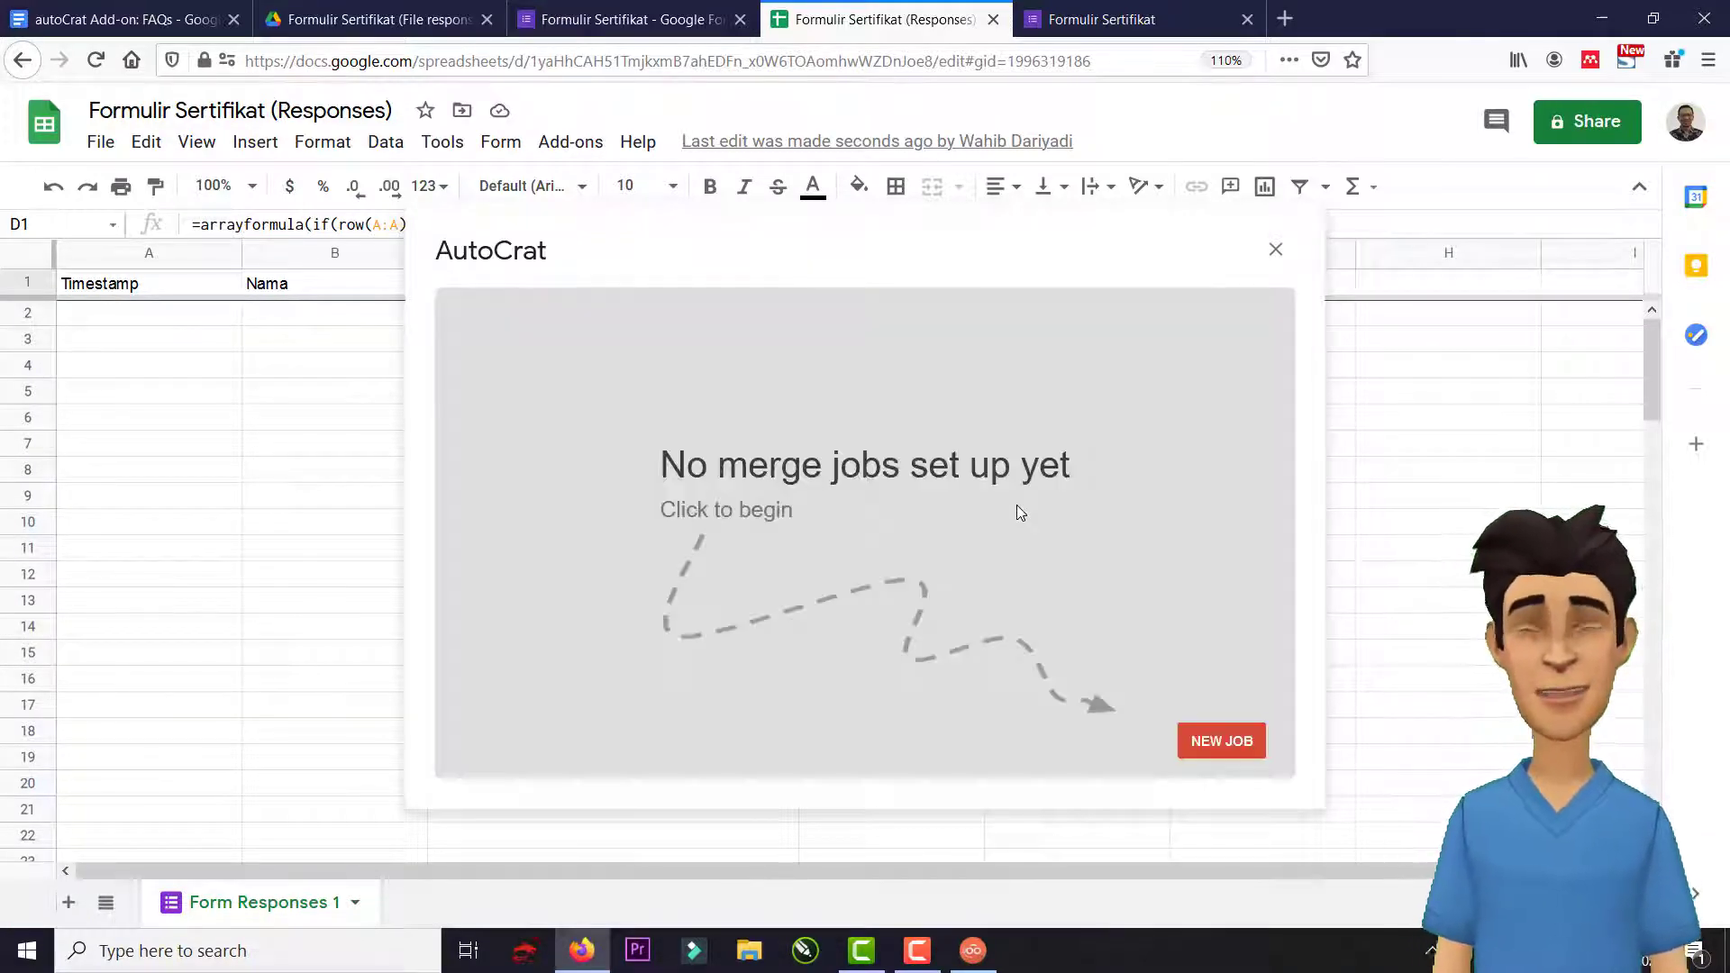
# Start a new merge job named 'Sertifikat'.
pyautogui.click(1217, 743)
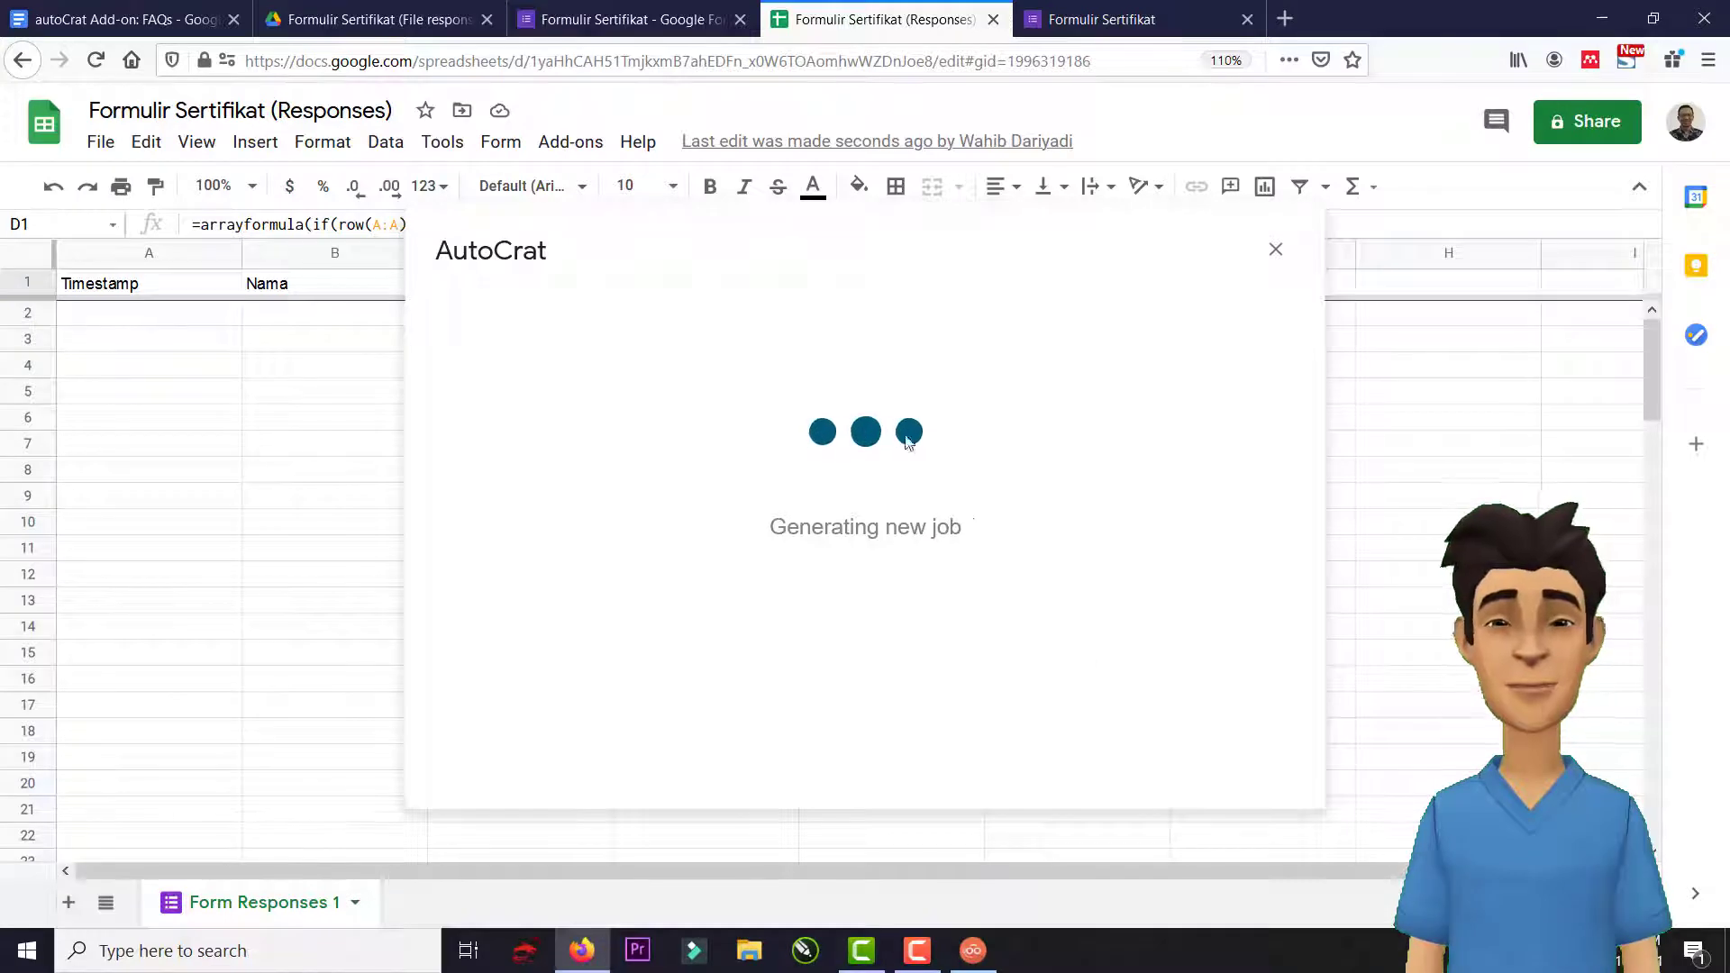
pyautogui.click(640, 415)
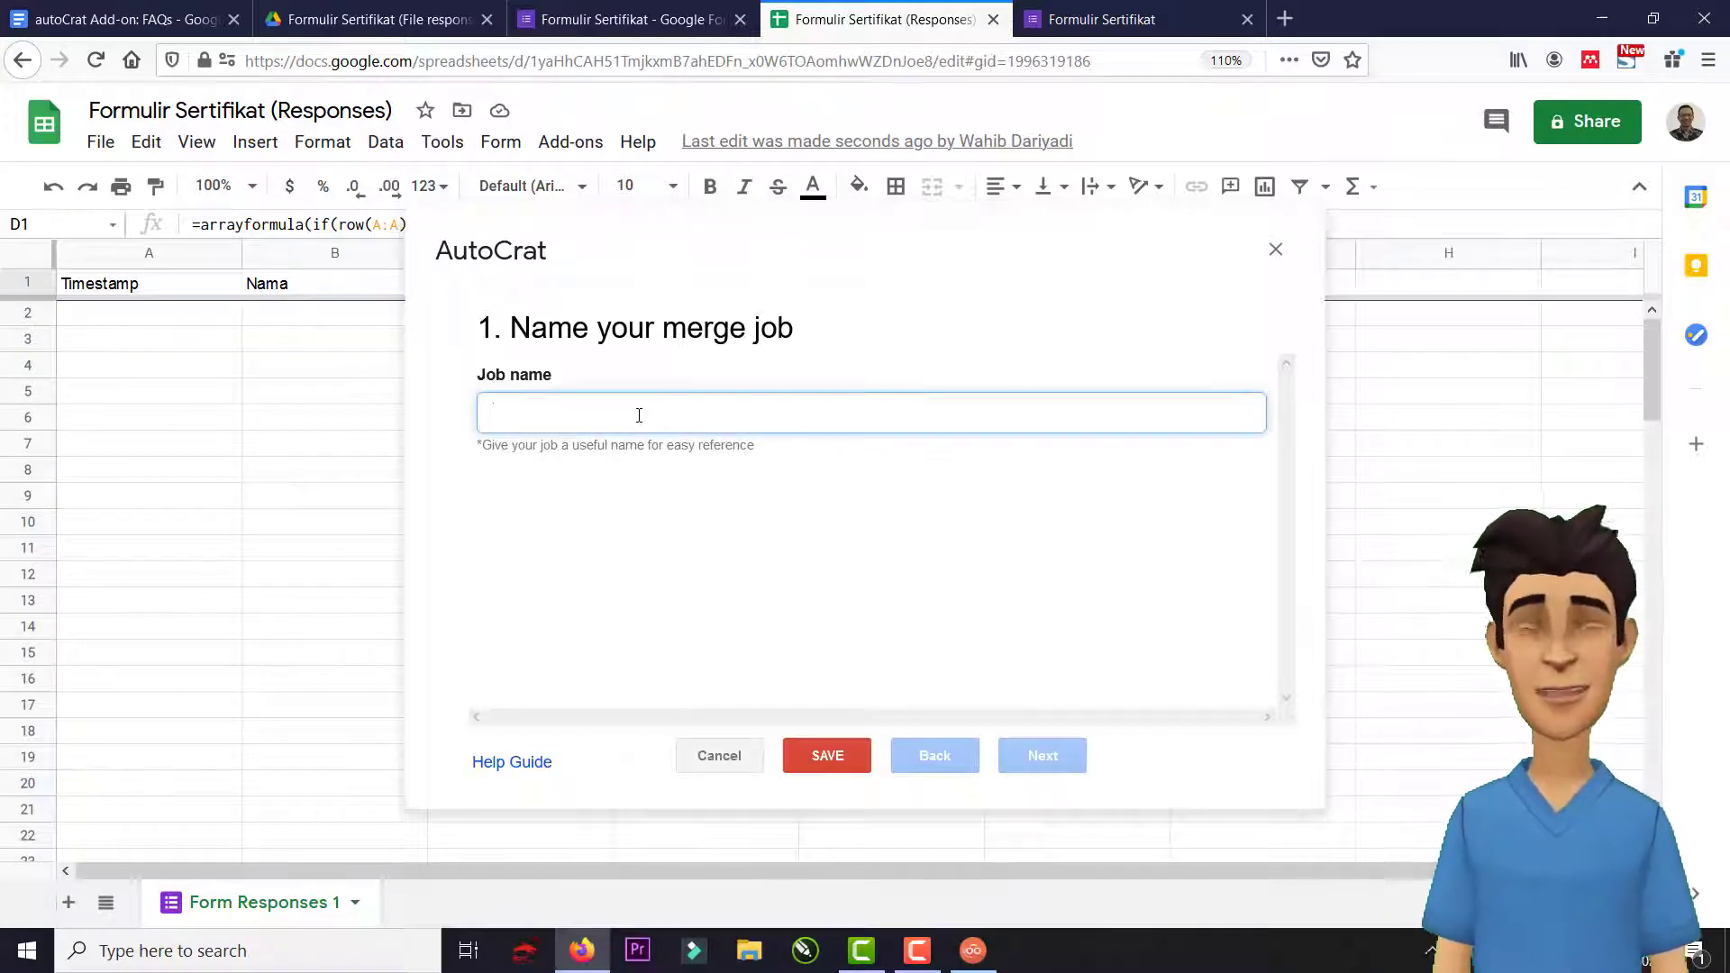
pyautogui.write('Se')
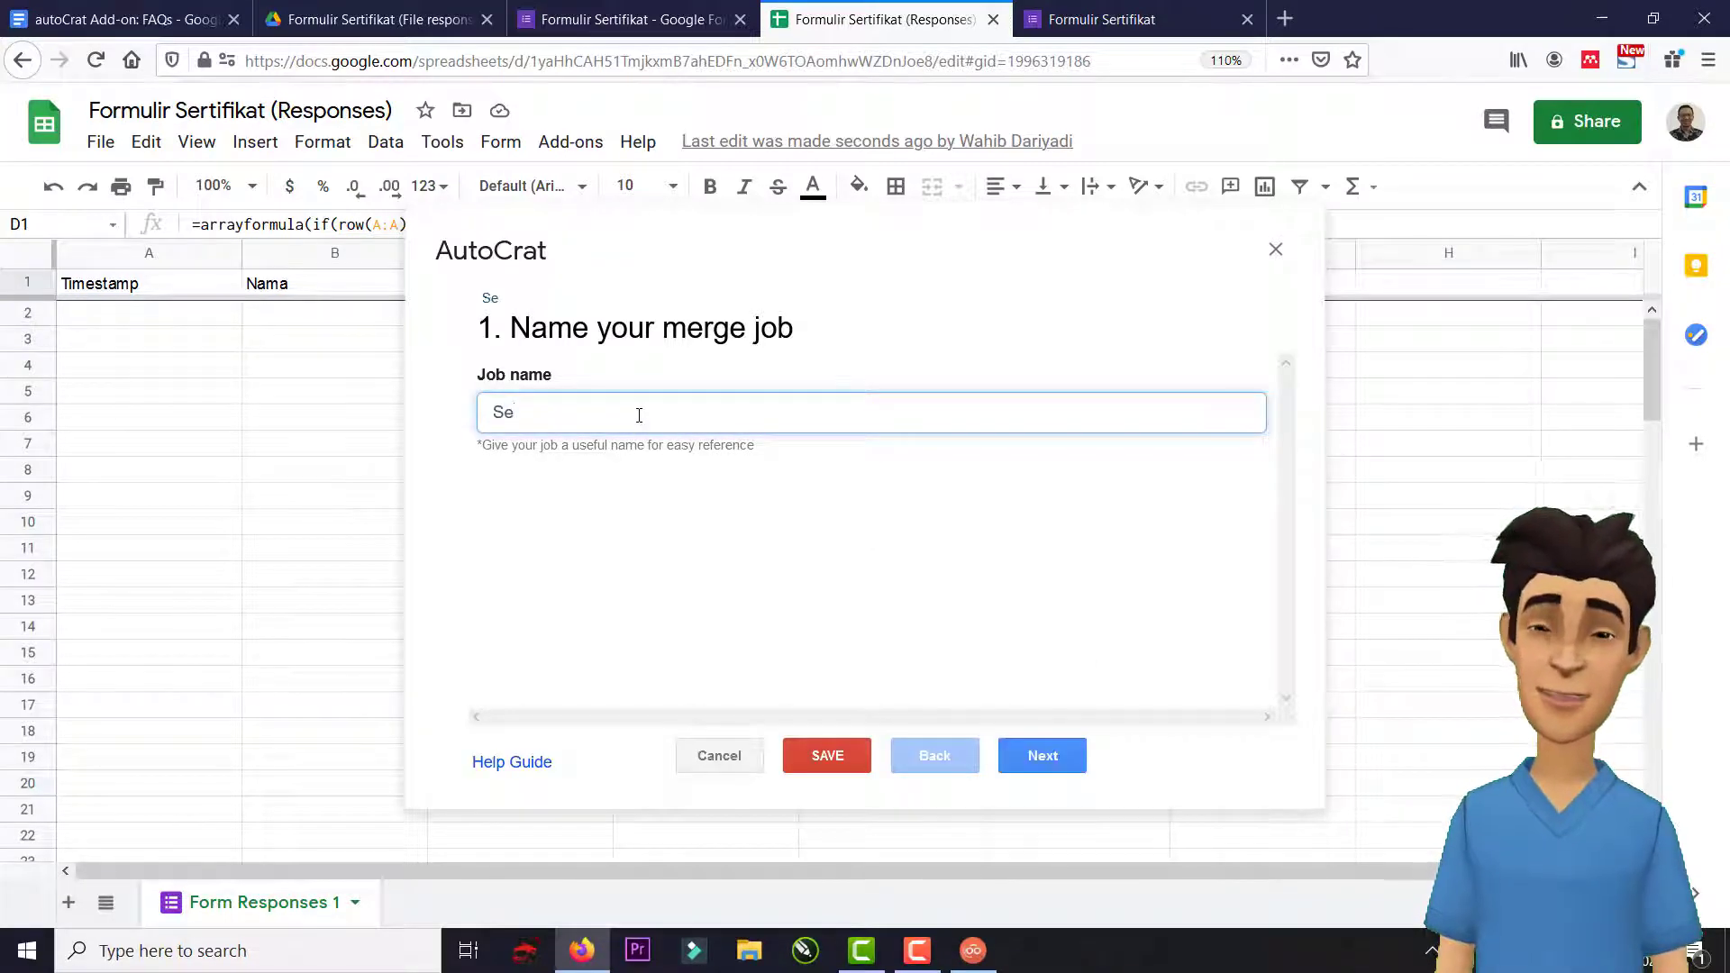
pyautogui.write('rtifikat')
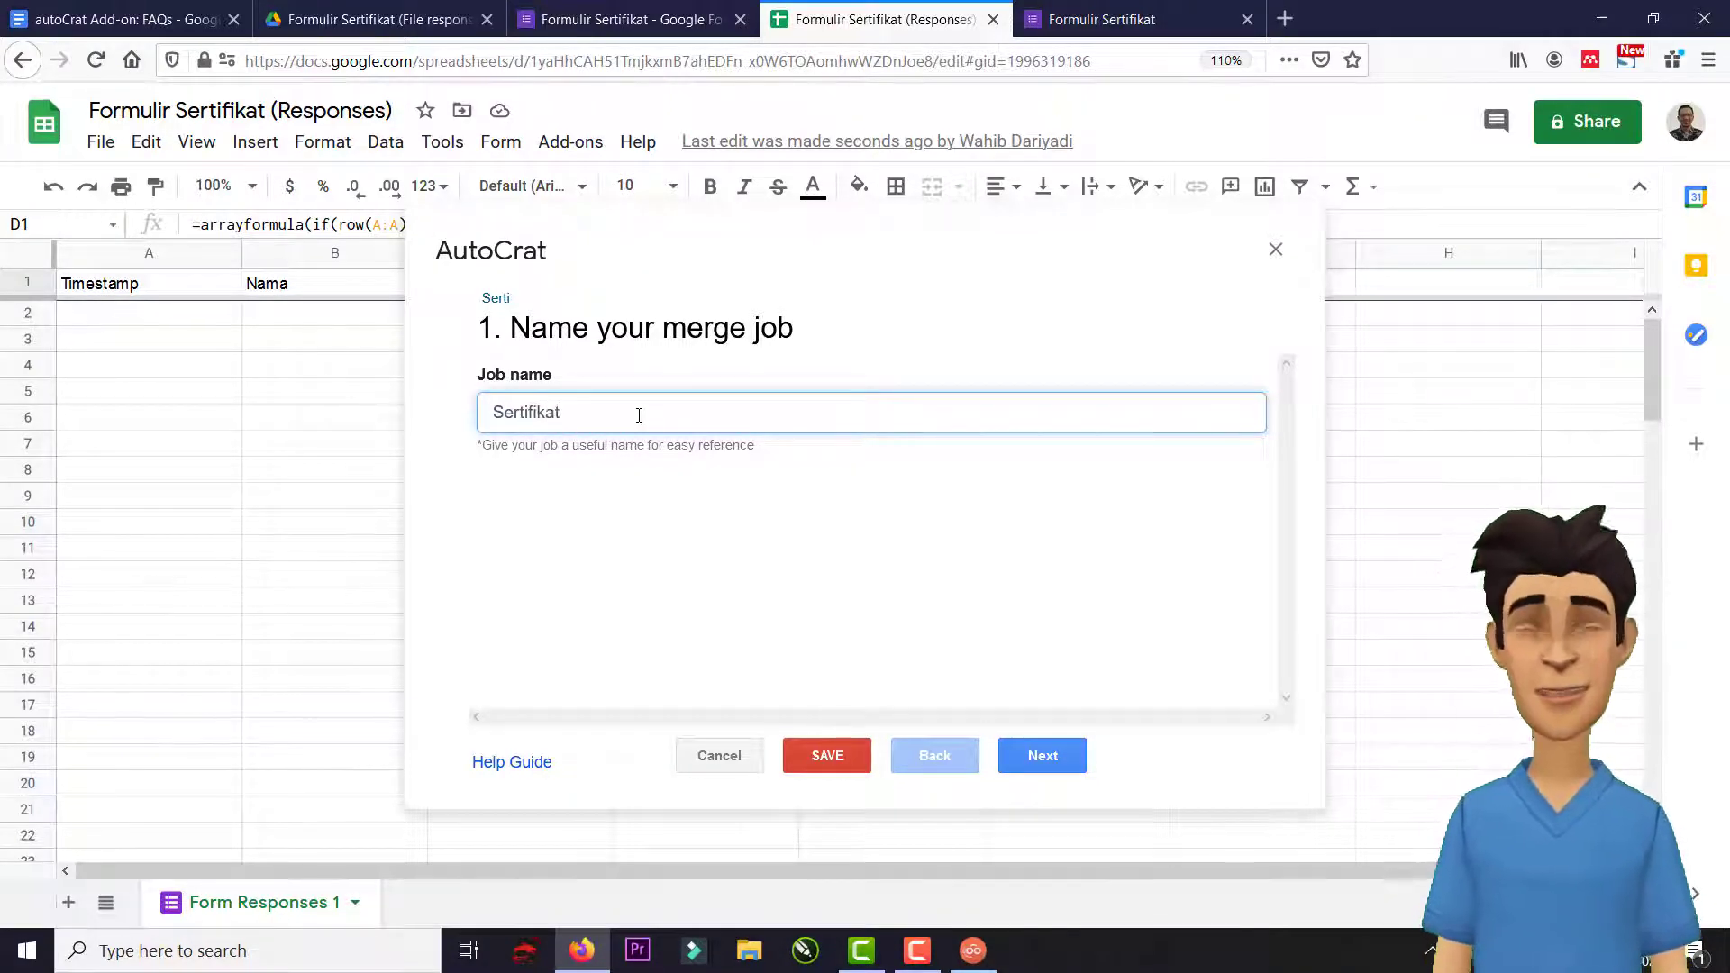
pyautogui.click(1041, 756)
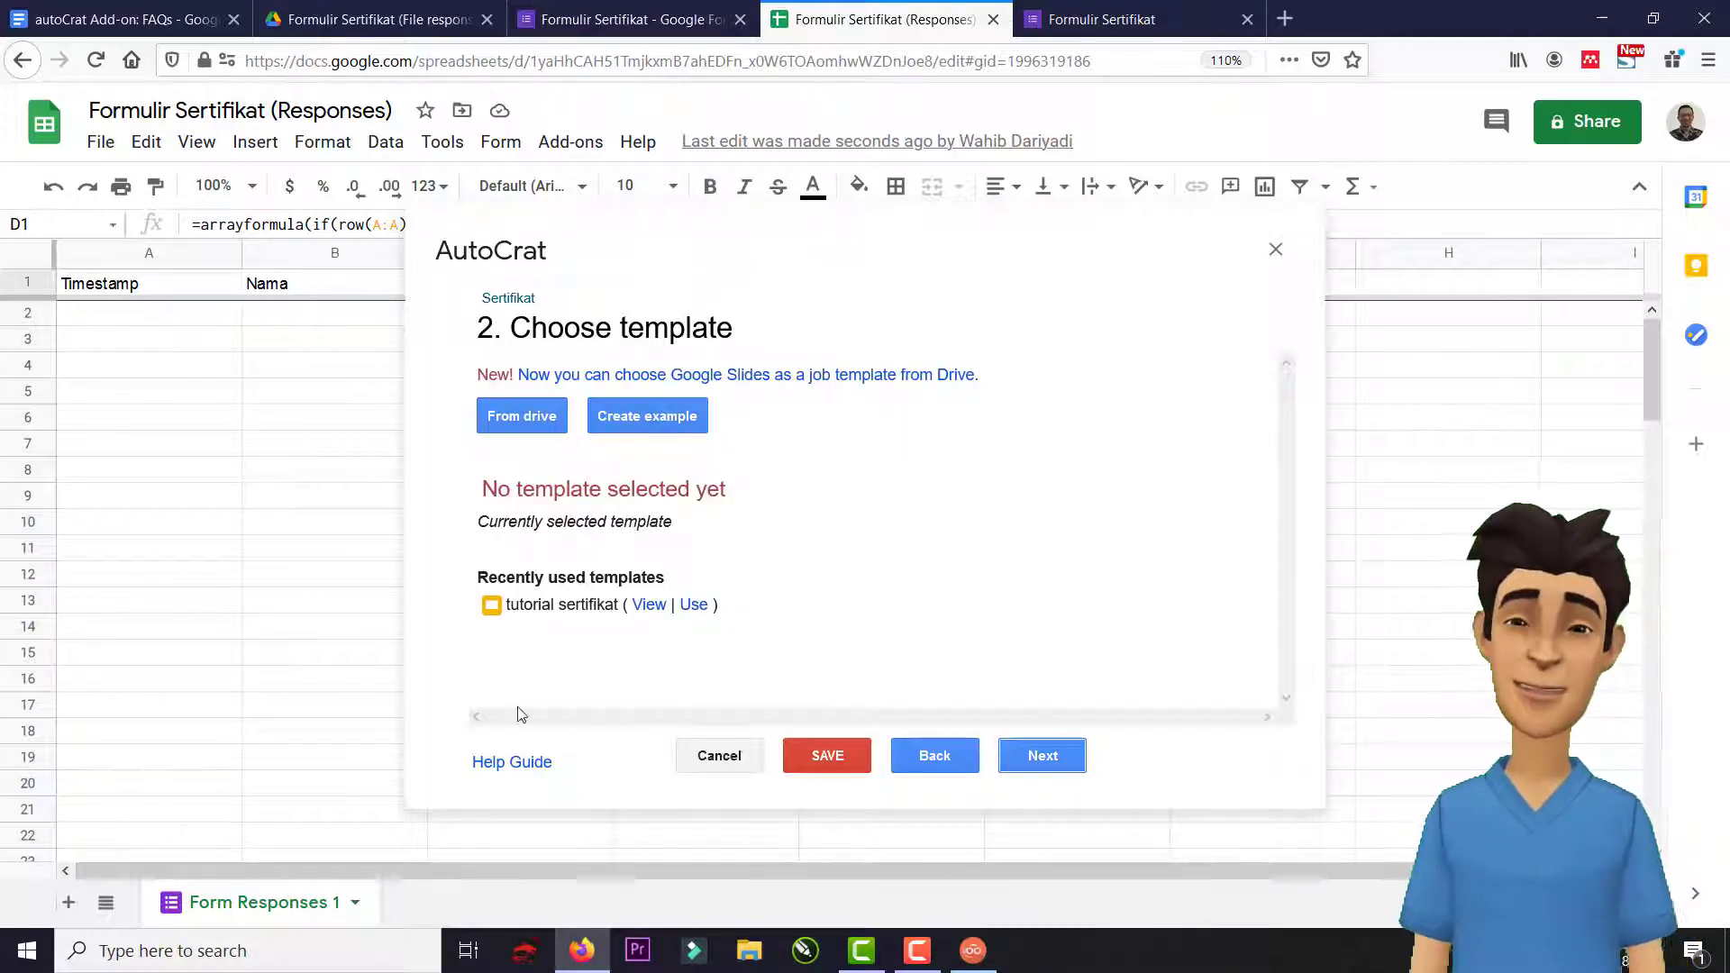
# Choose 'sertif foto' from Drive as the job's template.
pyautogui.click(527, 429)
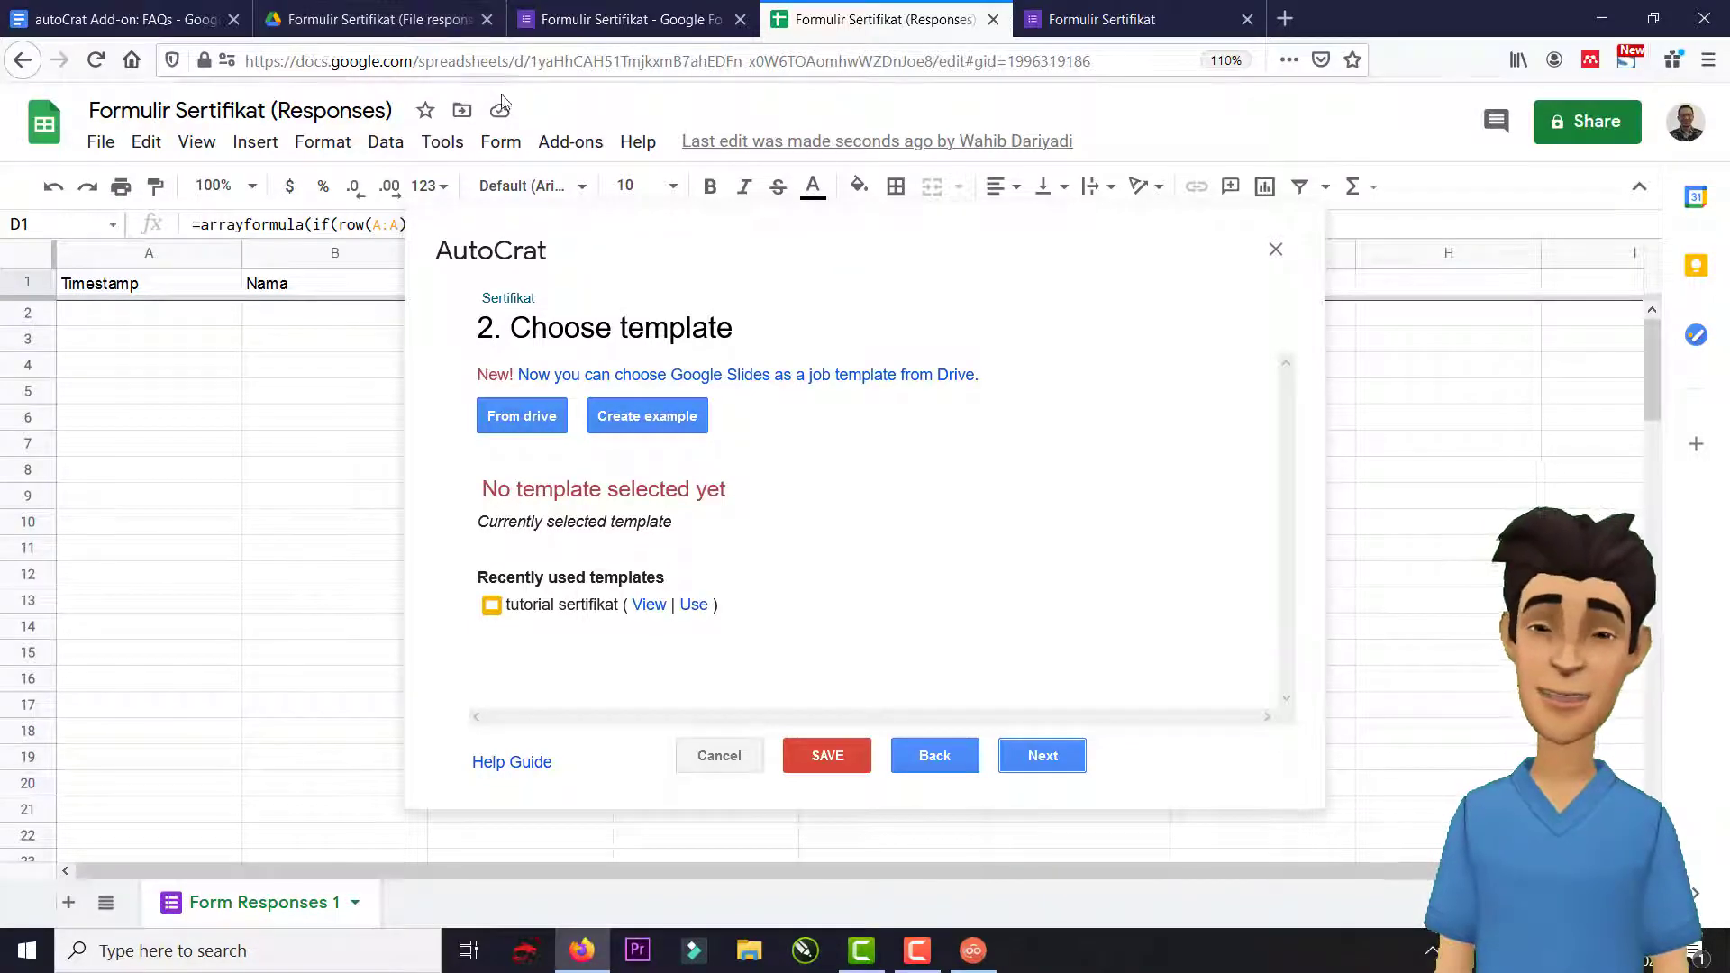
pyautogui.click(552, 419)
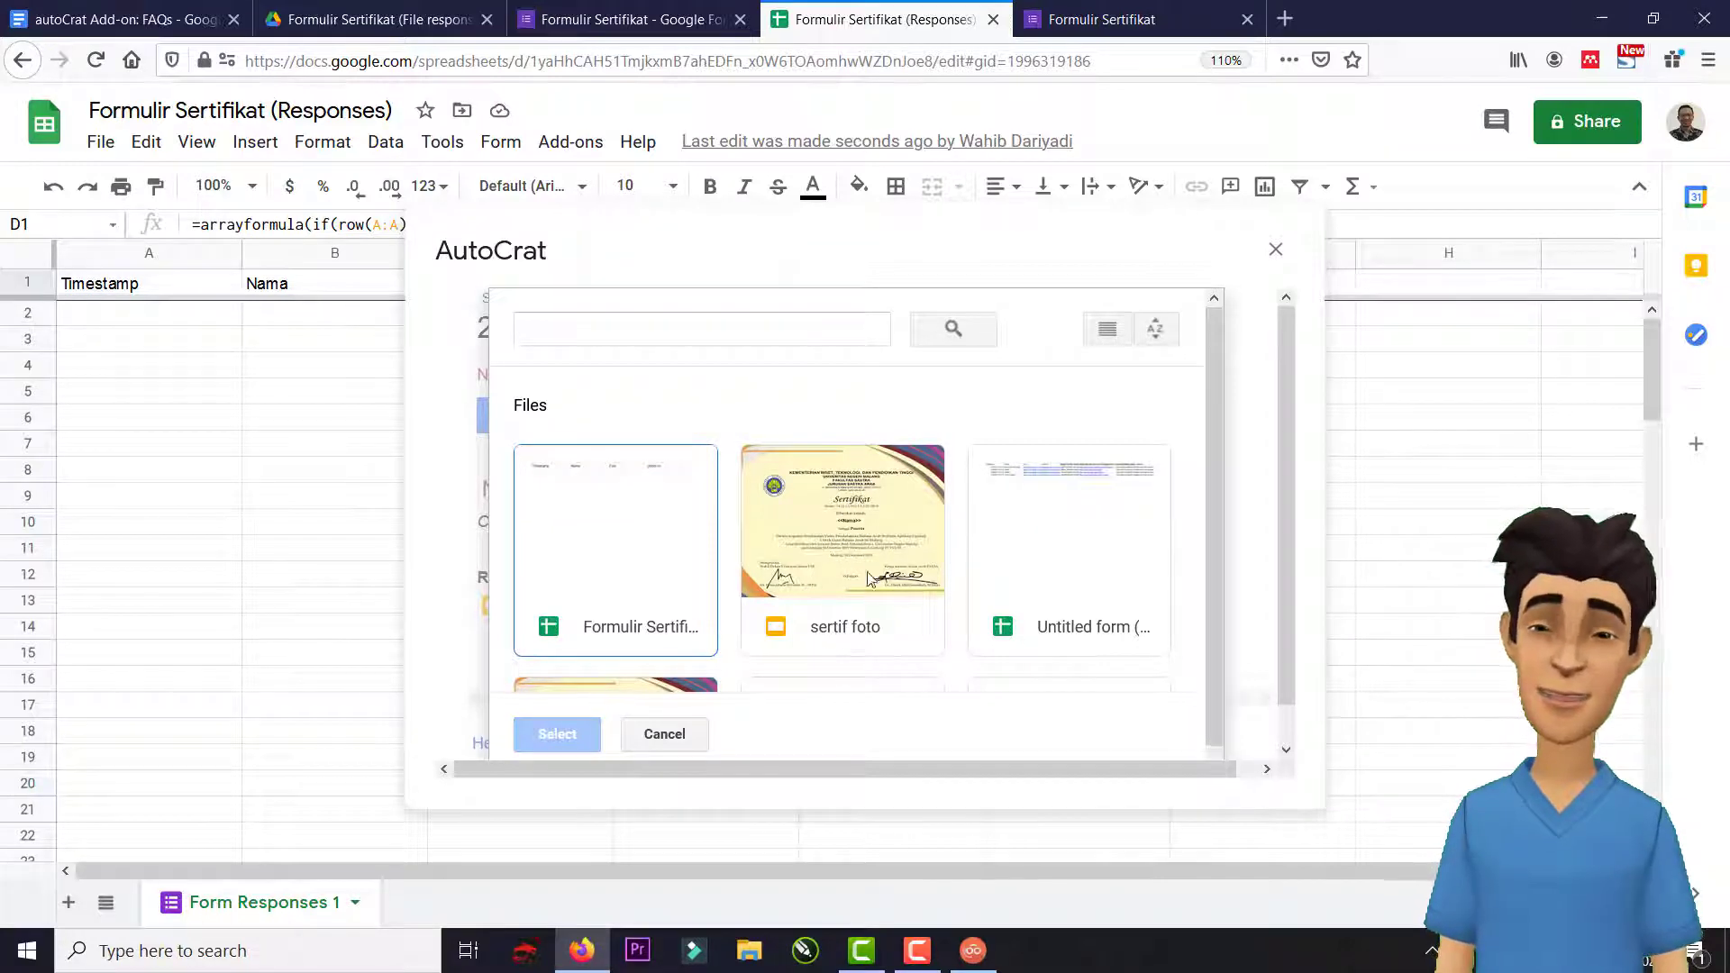
pyautogui.doubleClick(857, 537)
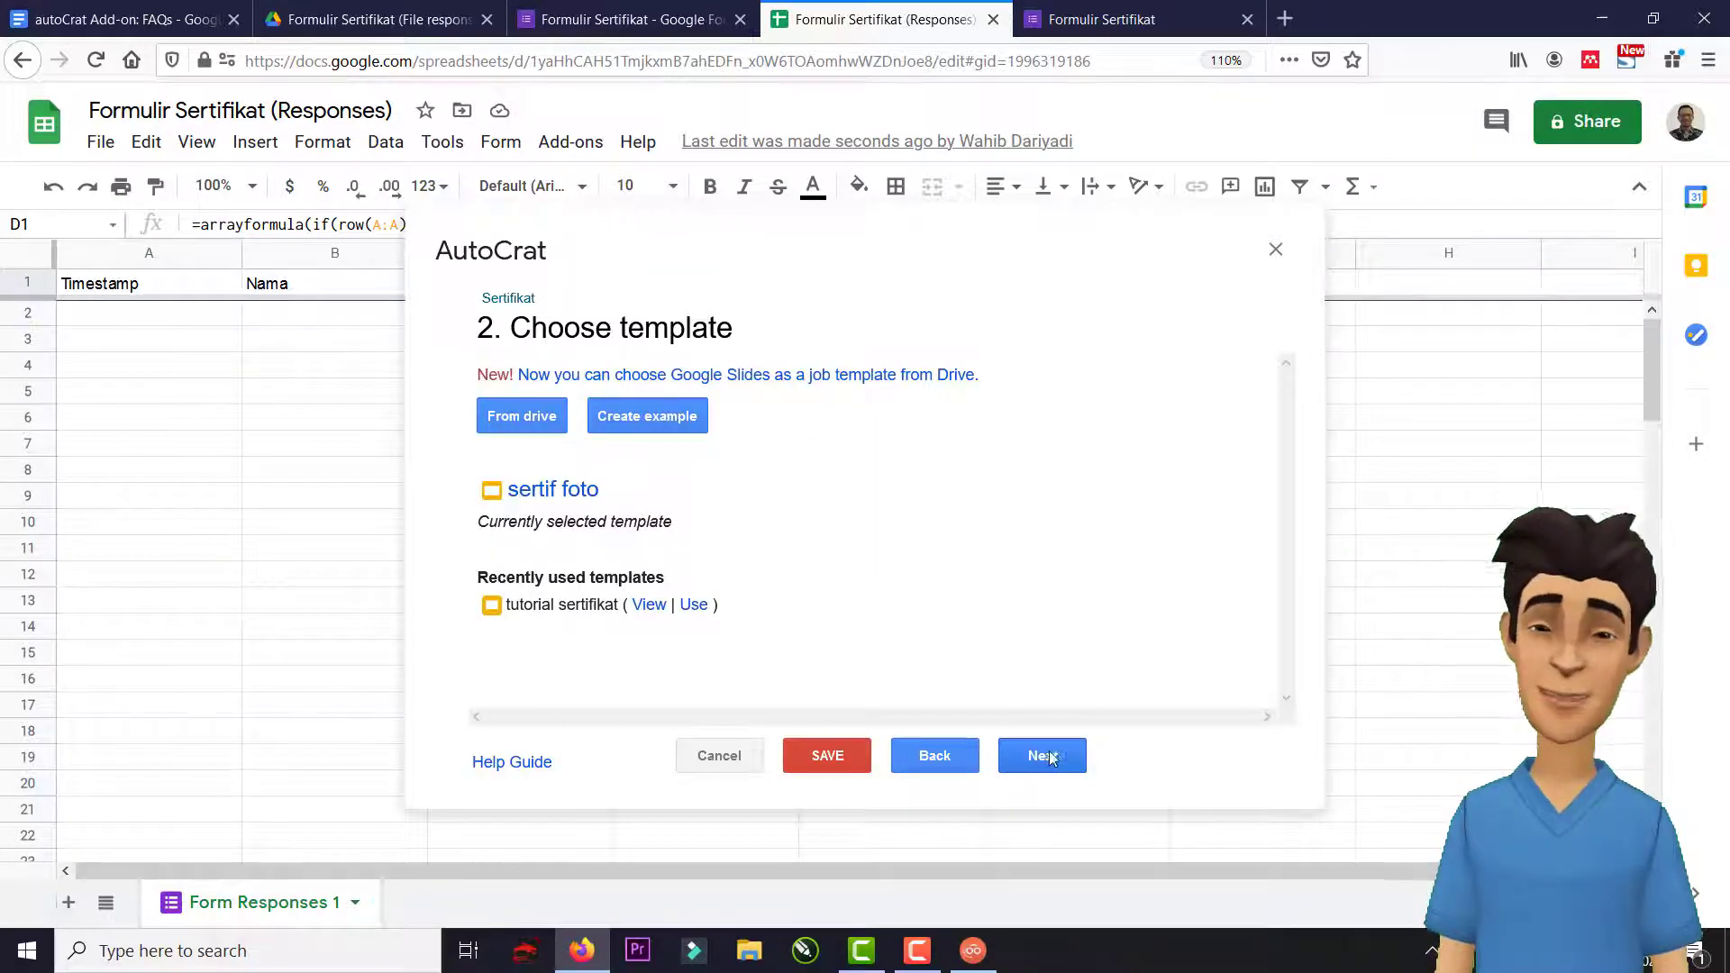
pyautogui.click(1045, 759)
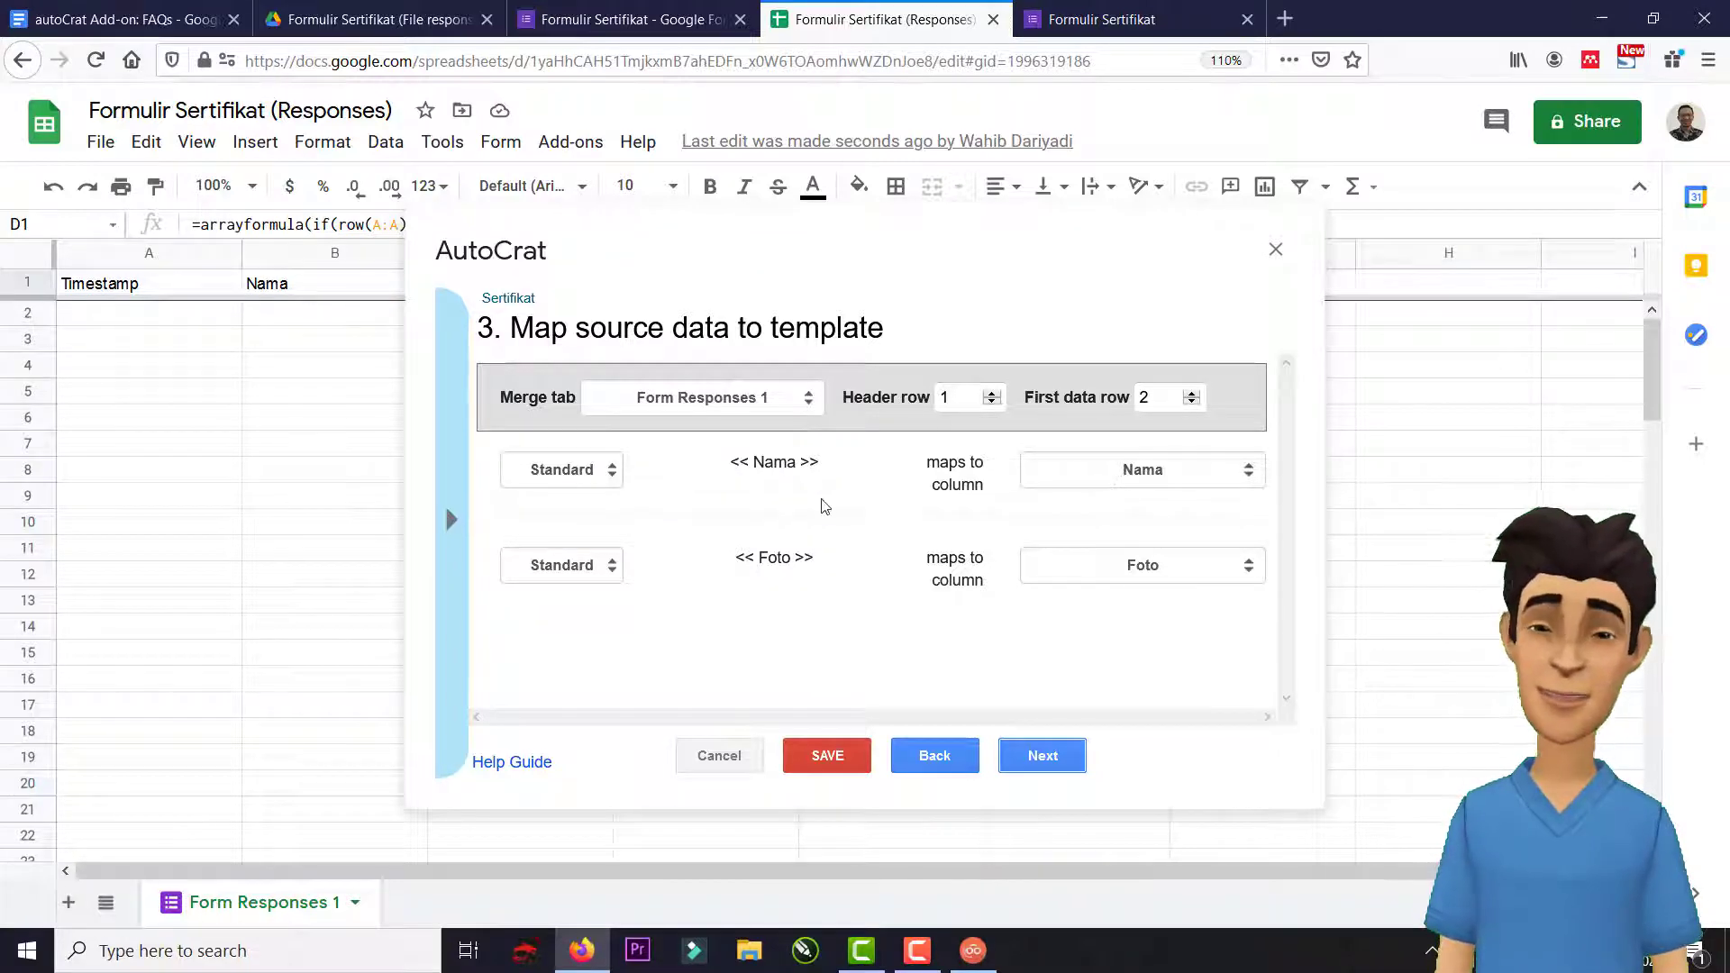
# Keep the Nama tag mapped to the Nama column and set the Foto tag to merge as Image.
pyautogui.click(1095, 476)
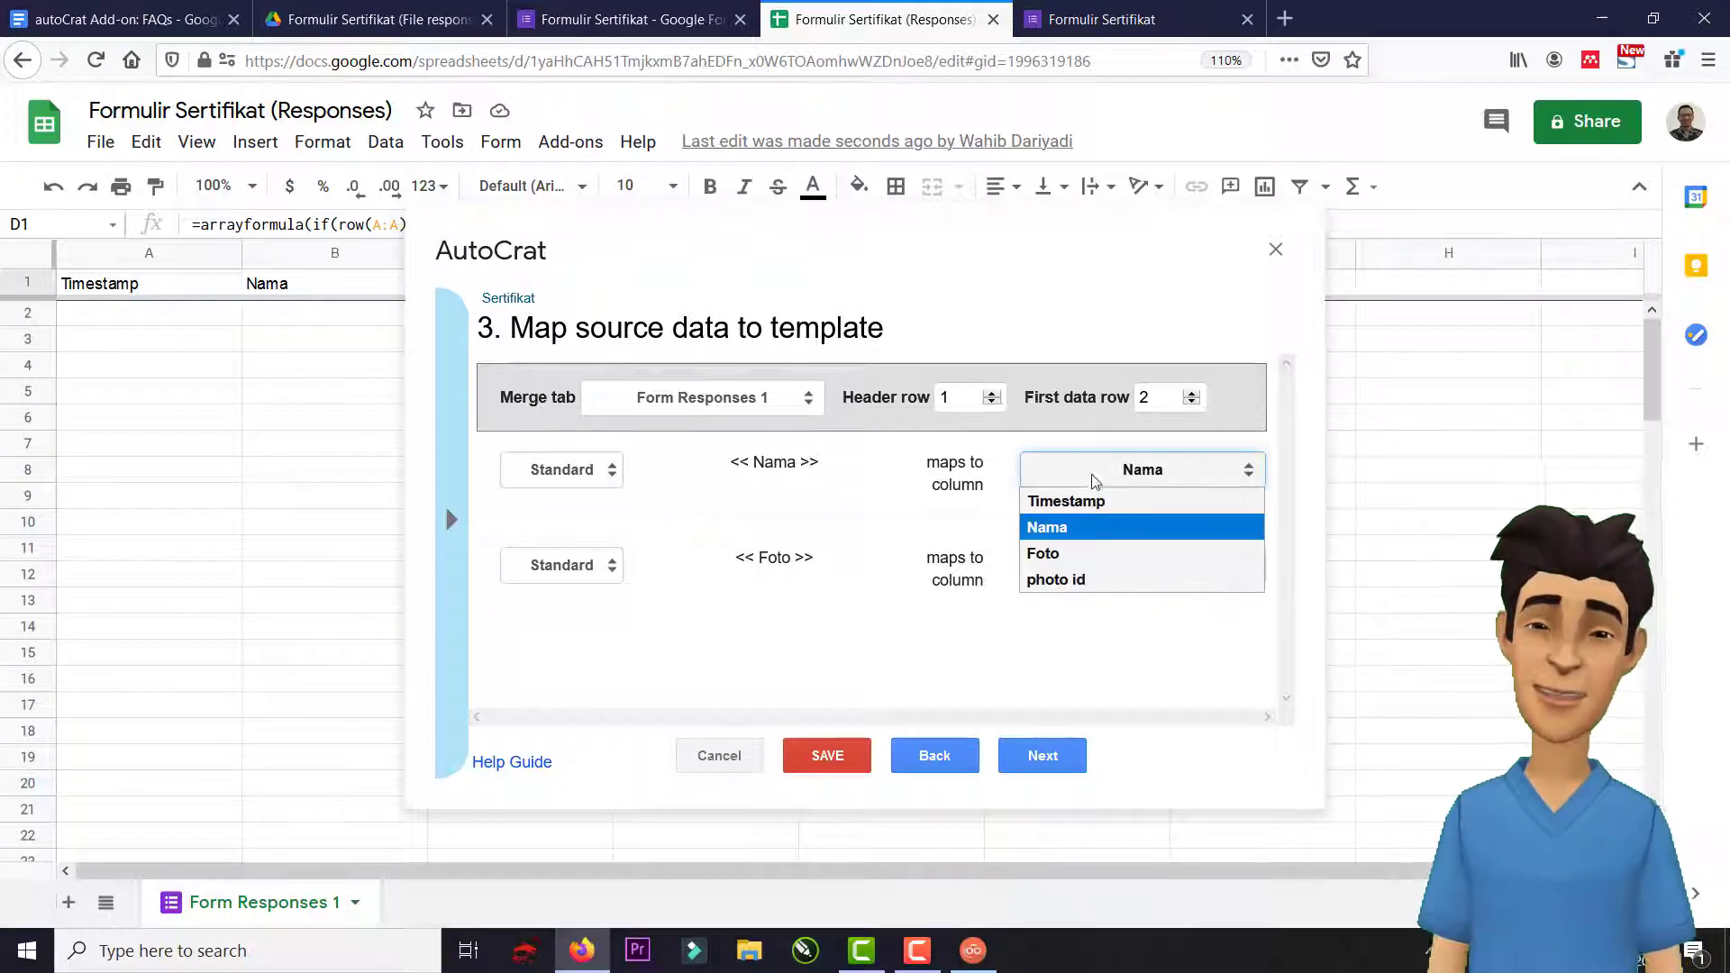
pyautogui.click(1081, 526)
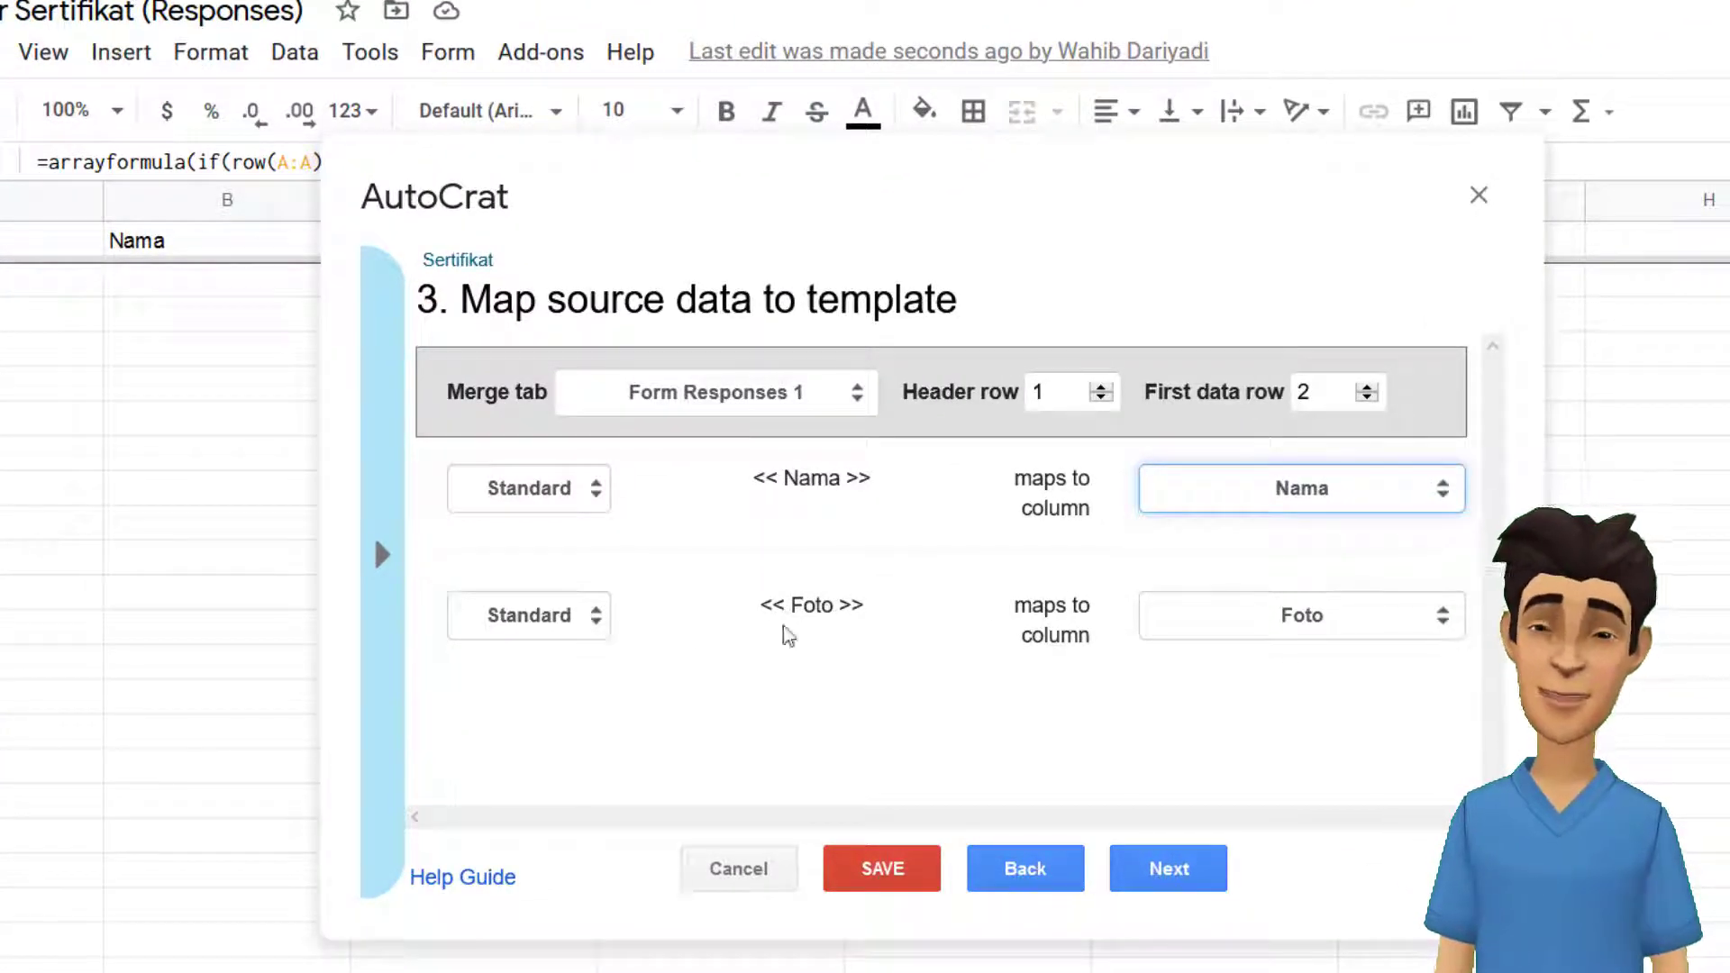
pyautogui.click(549, 621)
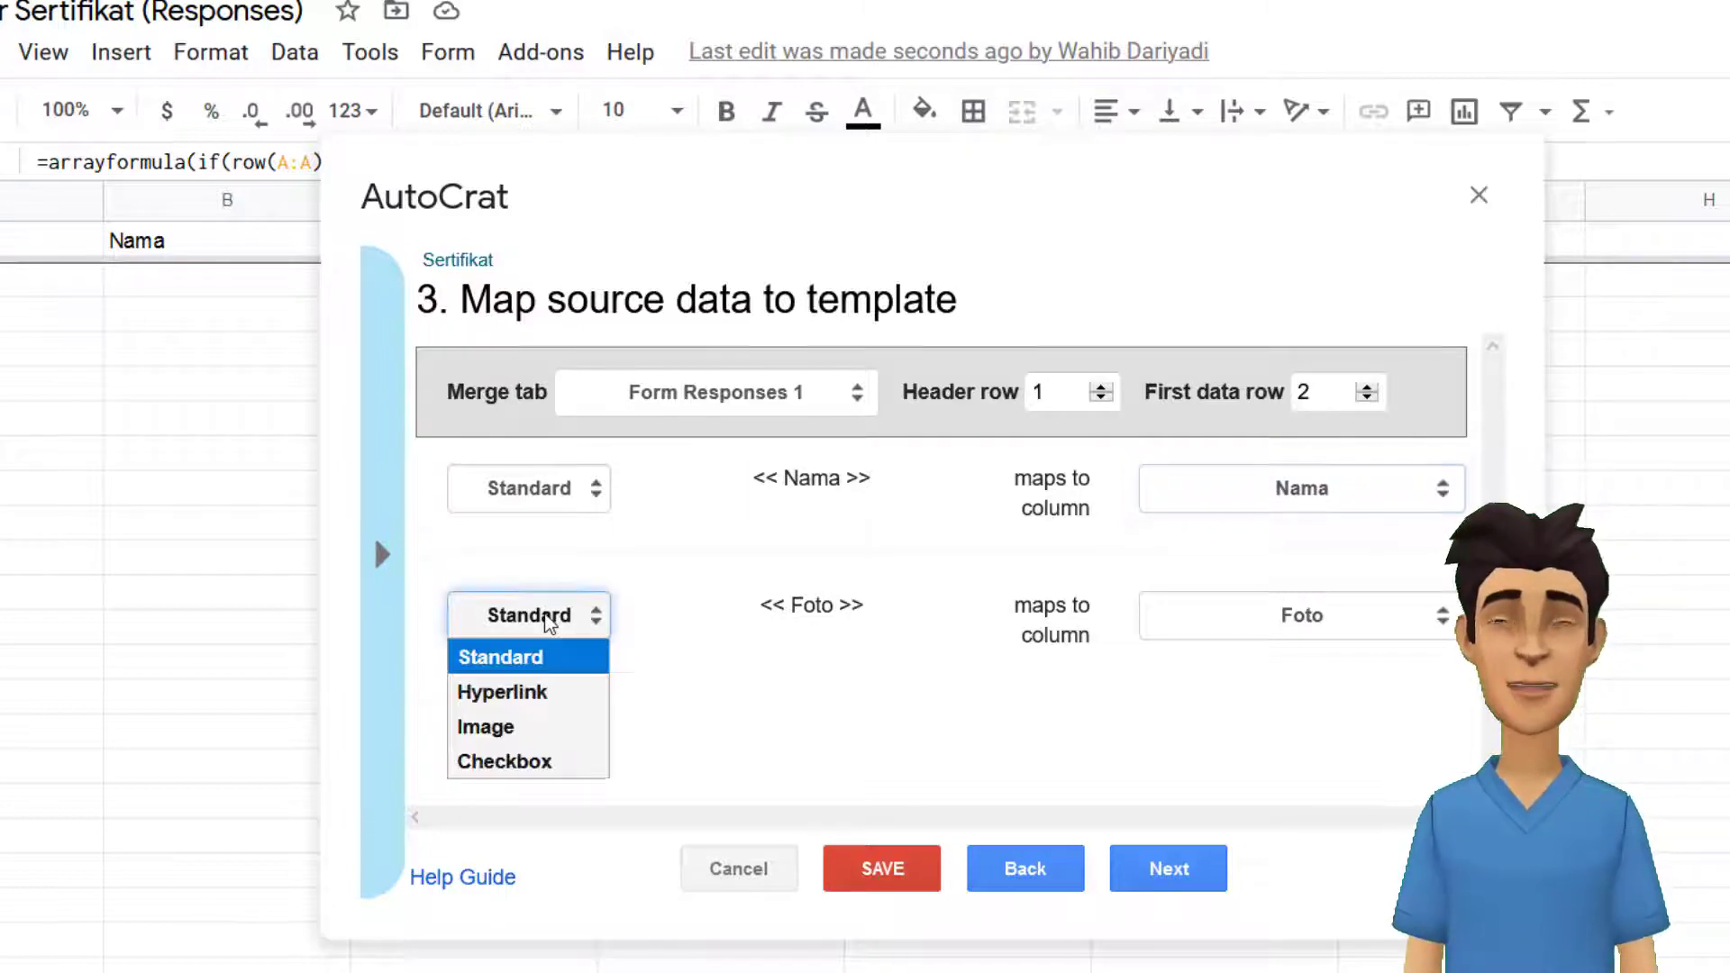
pyautogui.click(513, 737)
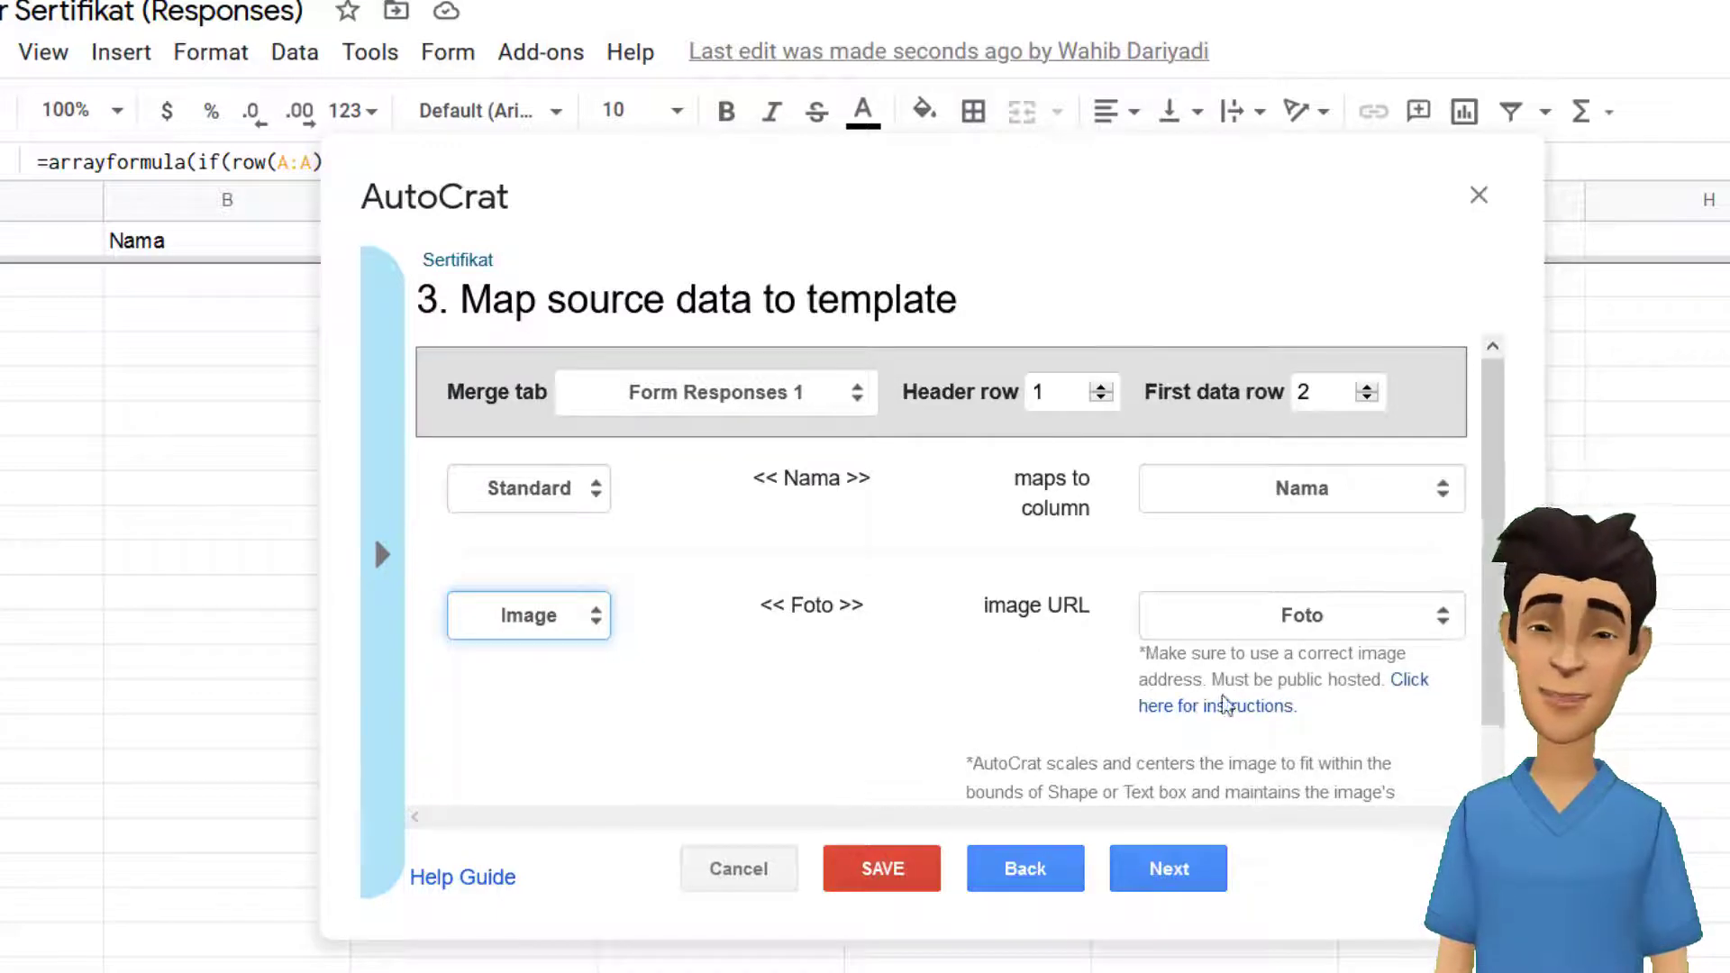
# Map the Foto tag to the photo id column and advance to File settings.
pyautogui.click(1421, 685)
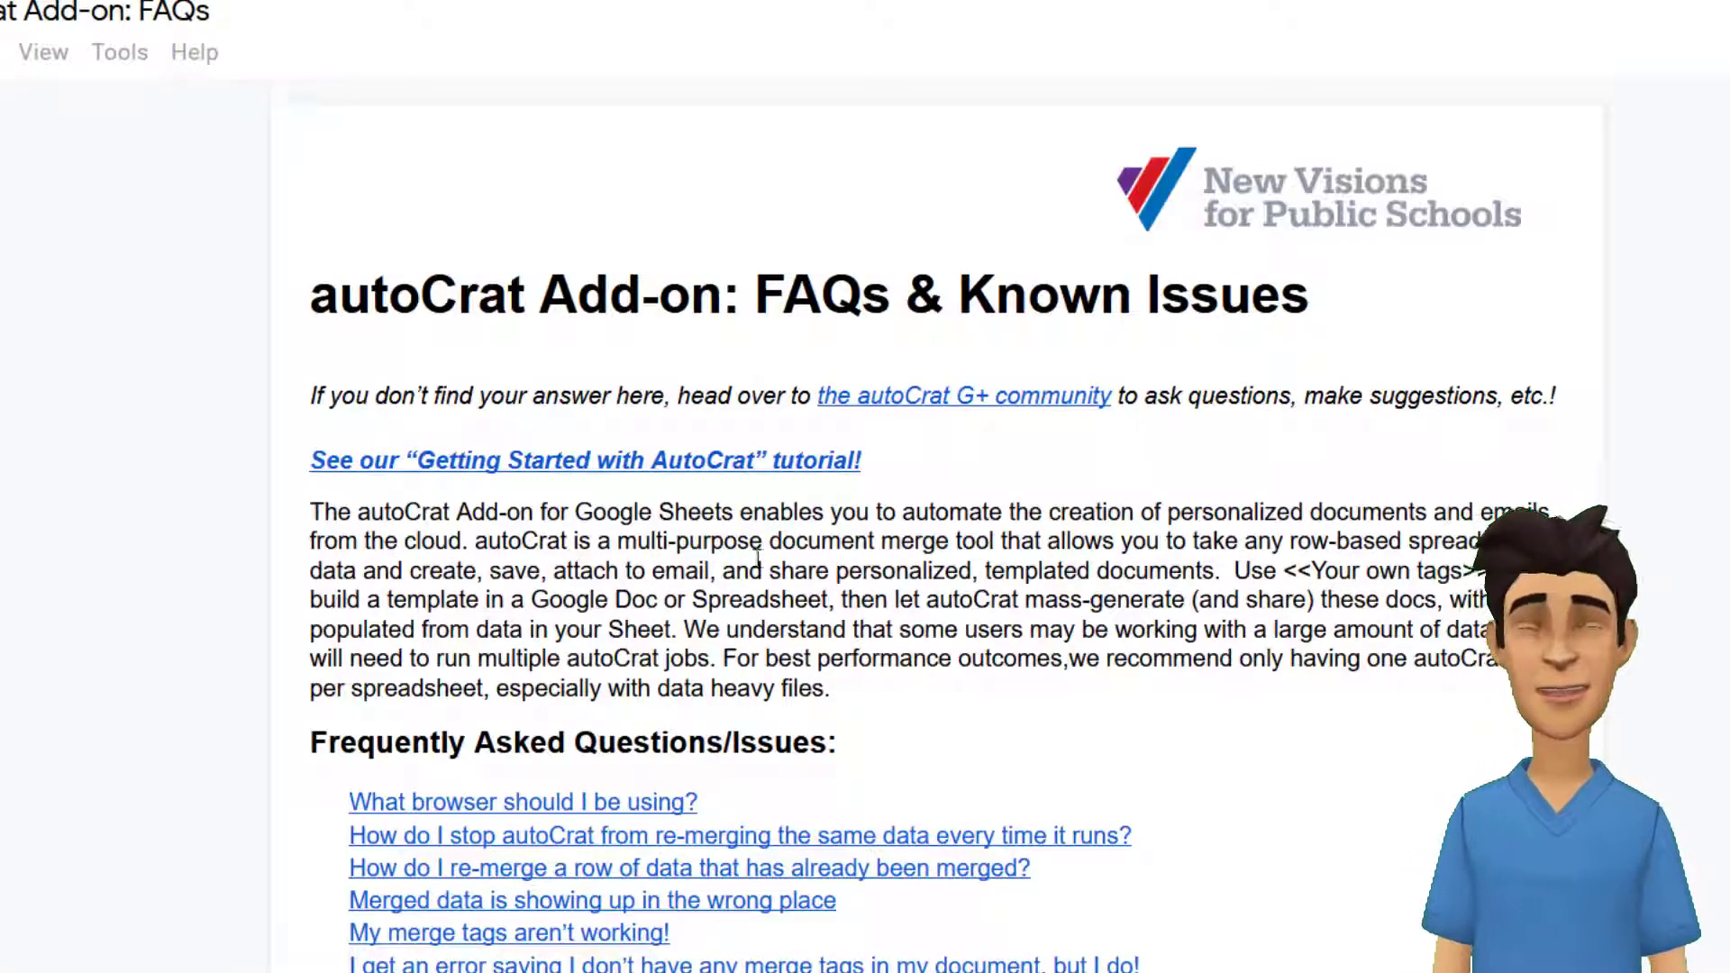
pyautogui.scroll(-20, 762, 405)
pyautogui.scroll(6, 793, 405)
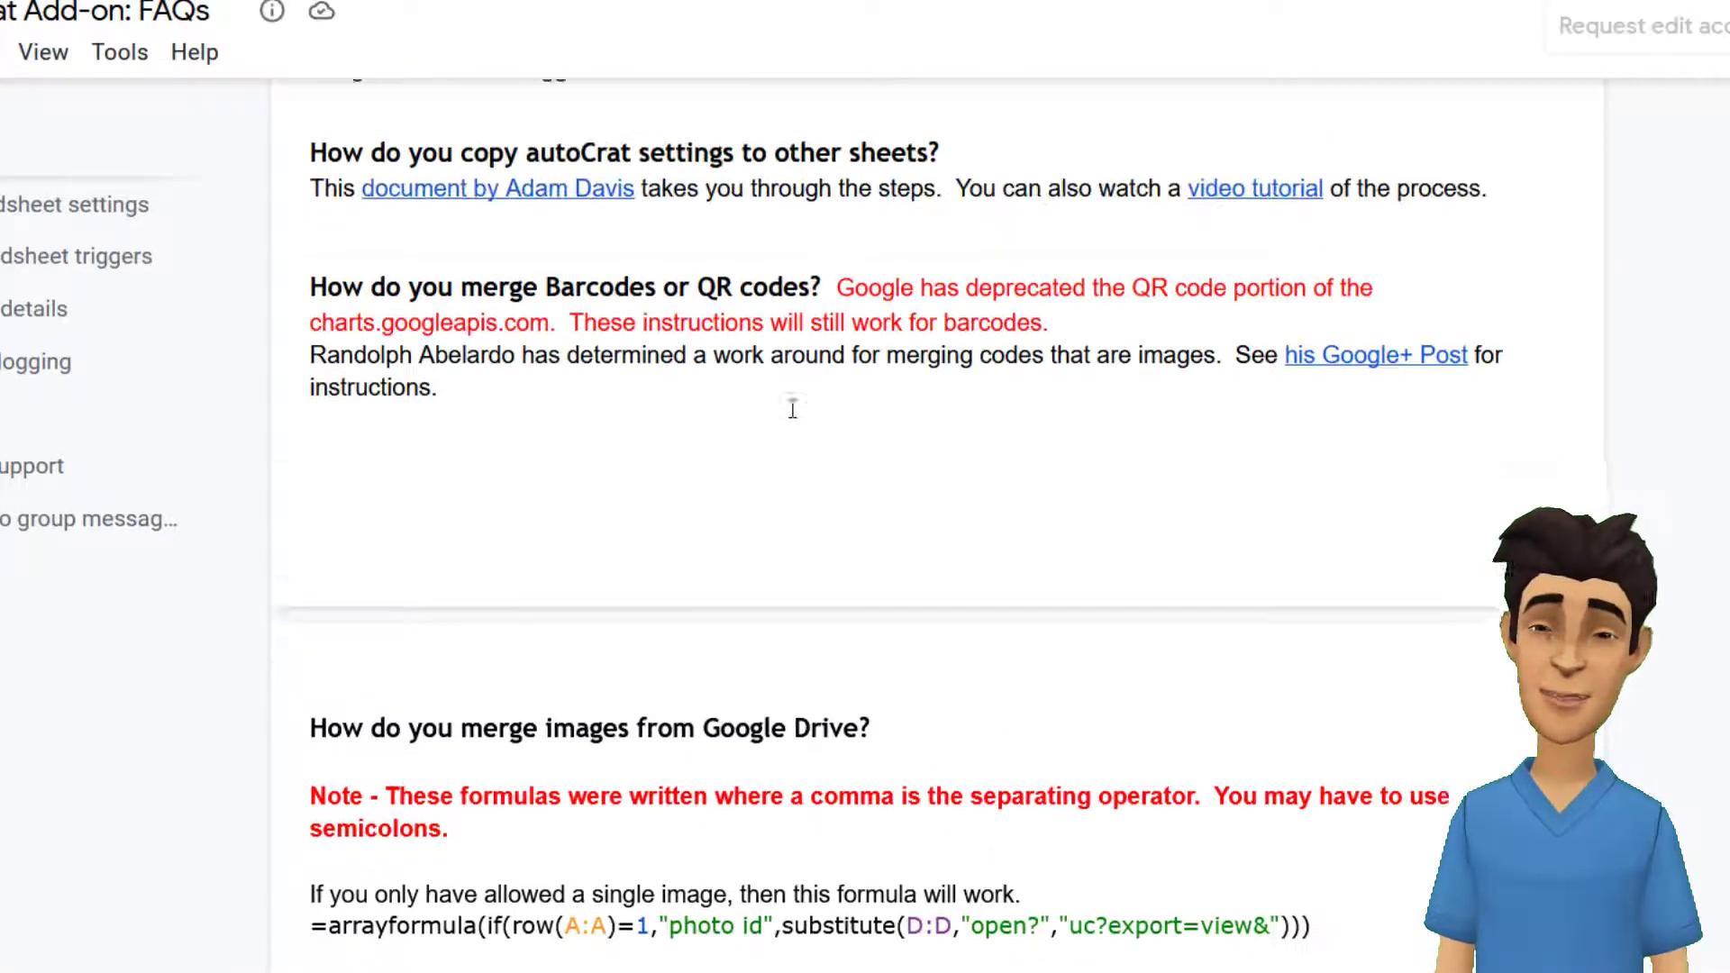
pyautogui.scroll(-4, 791, 410)
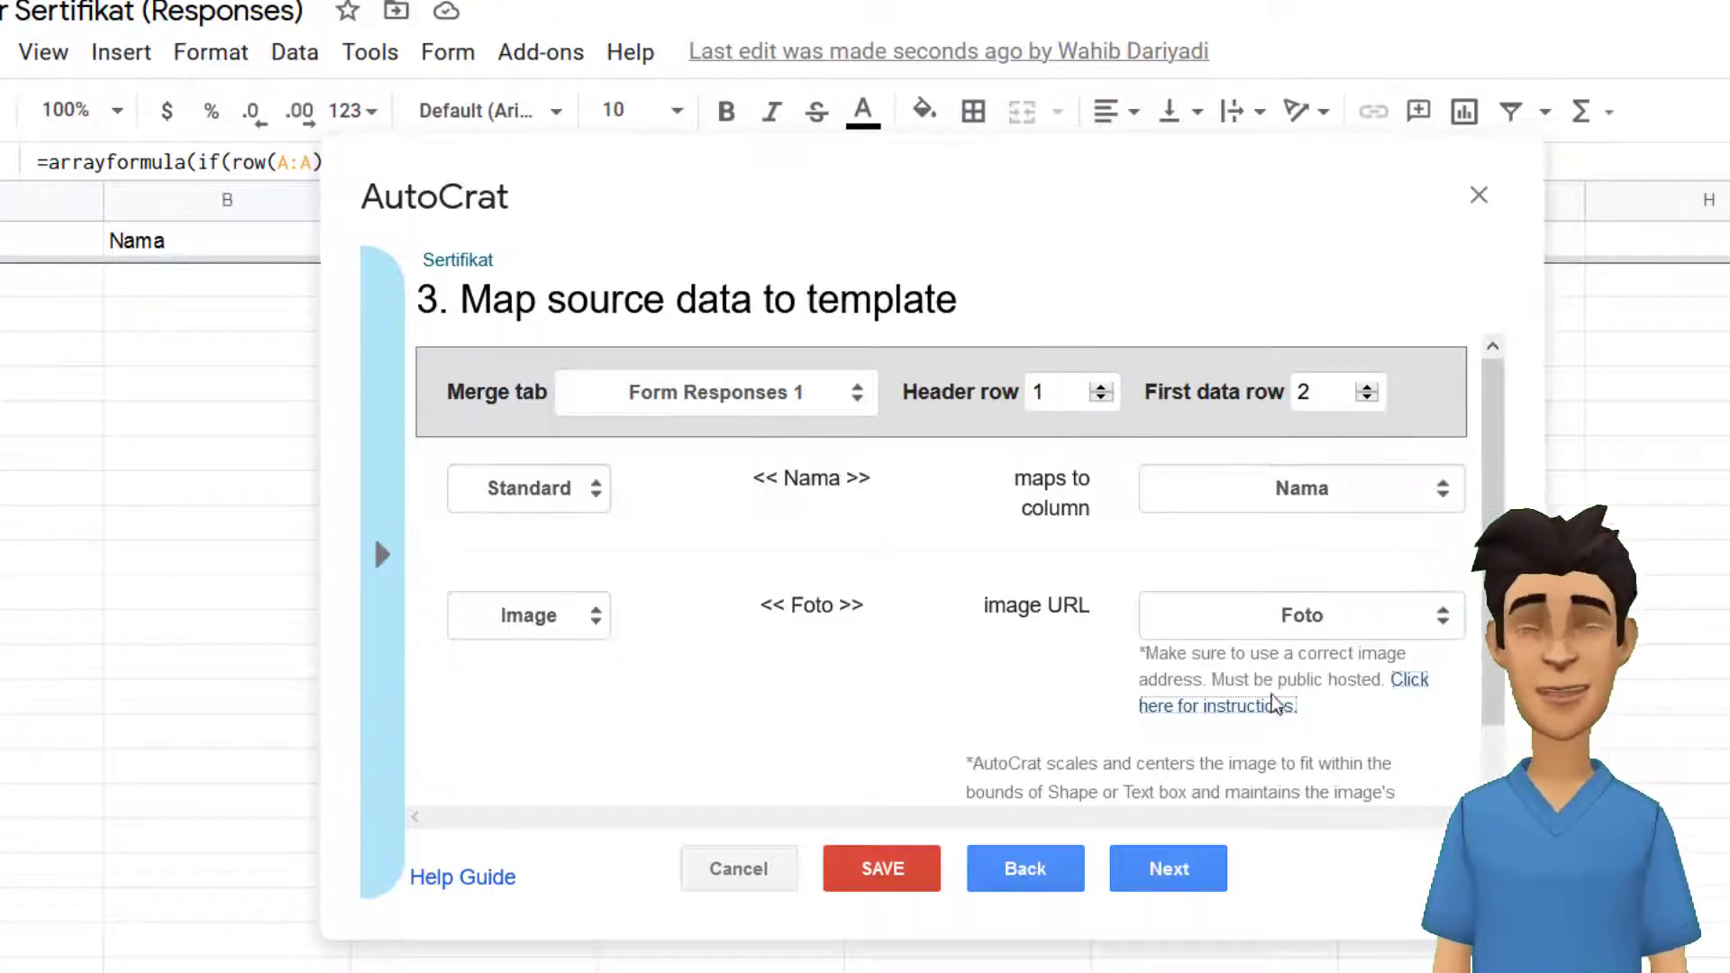
pyautogui.click(1335, 621)
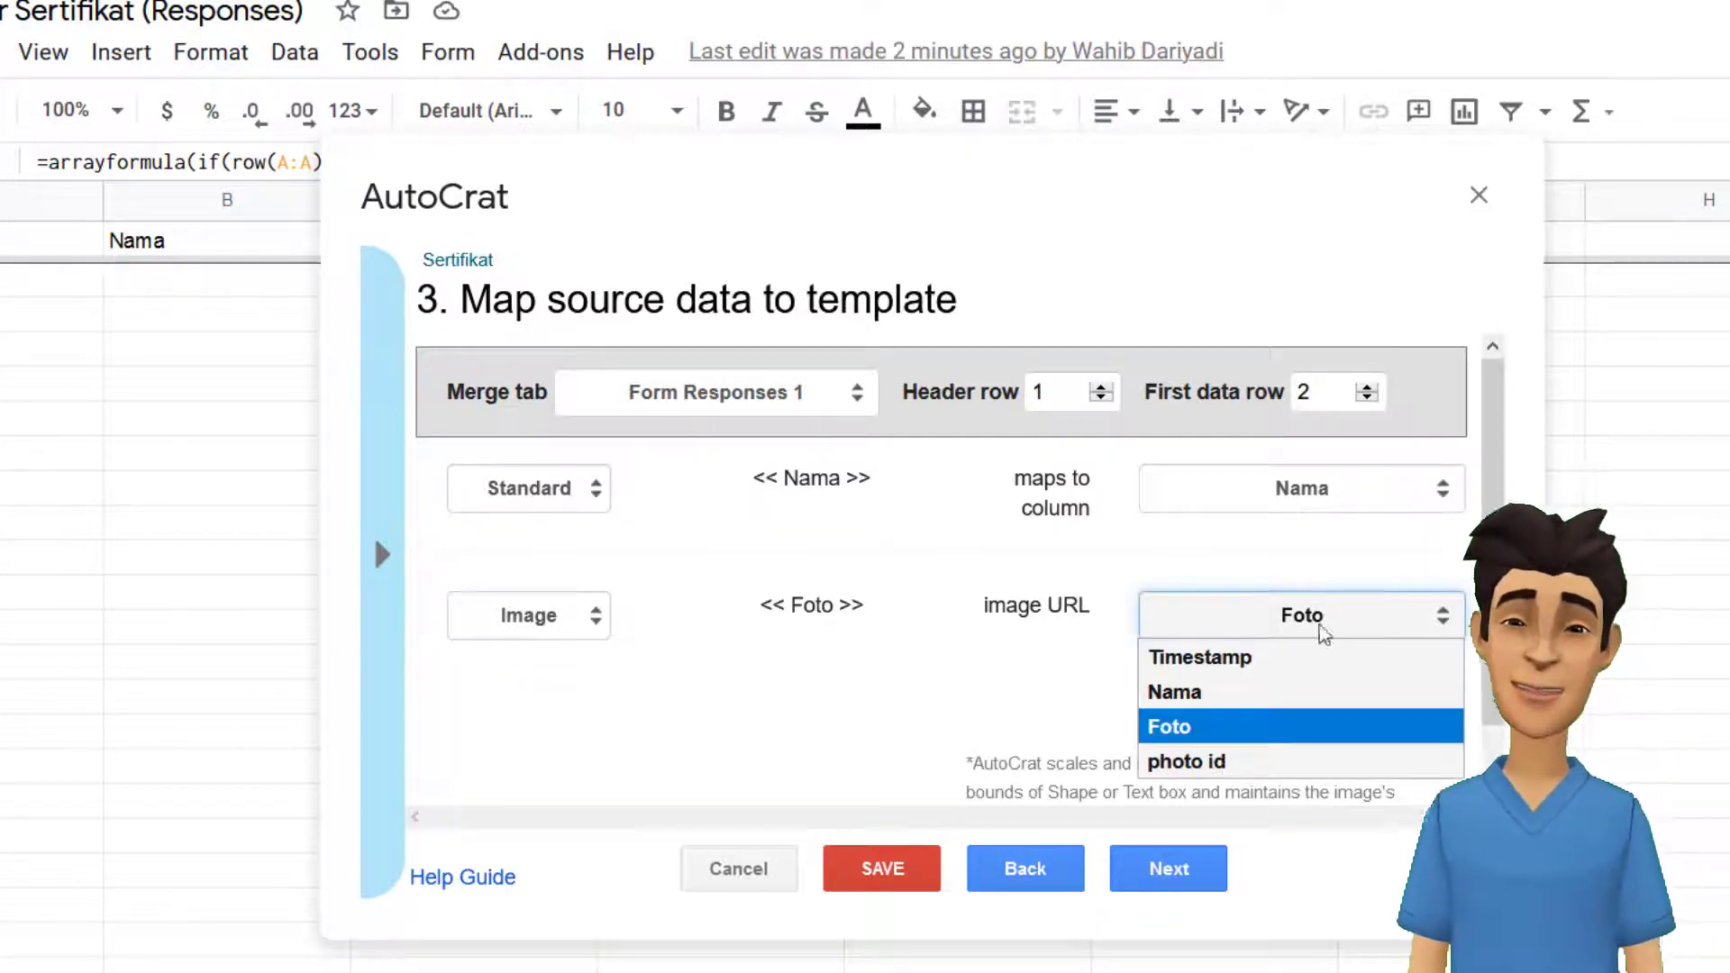
pyautogui.click(1213, 760)
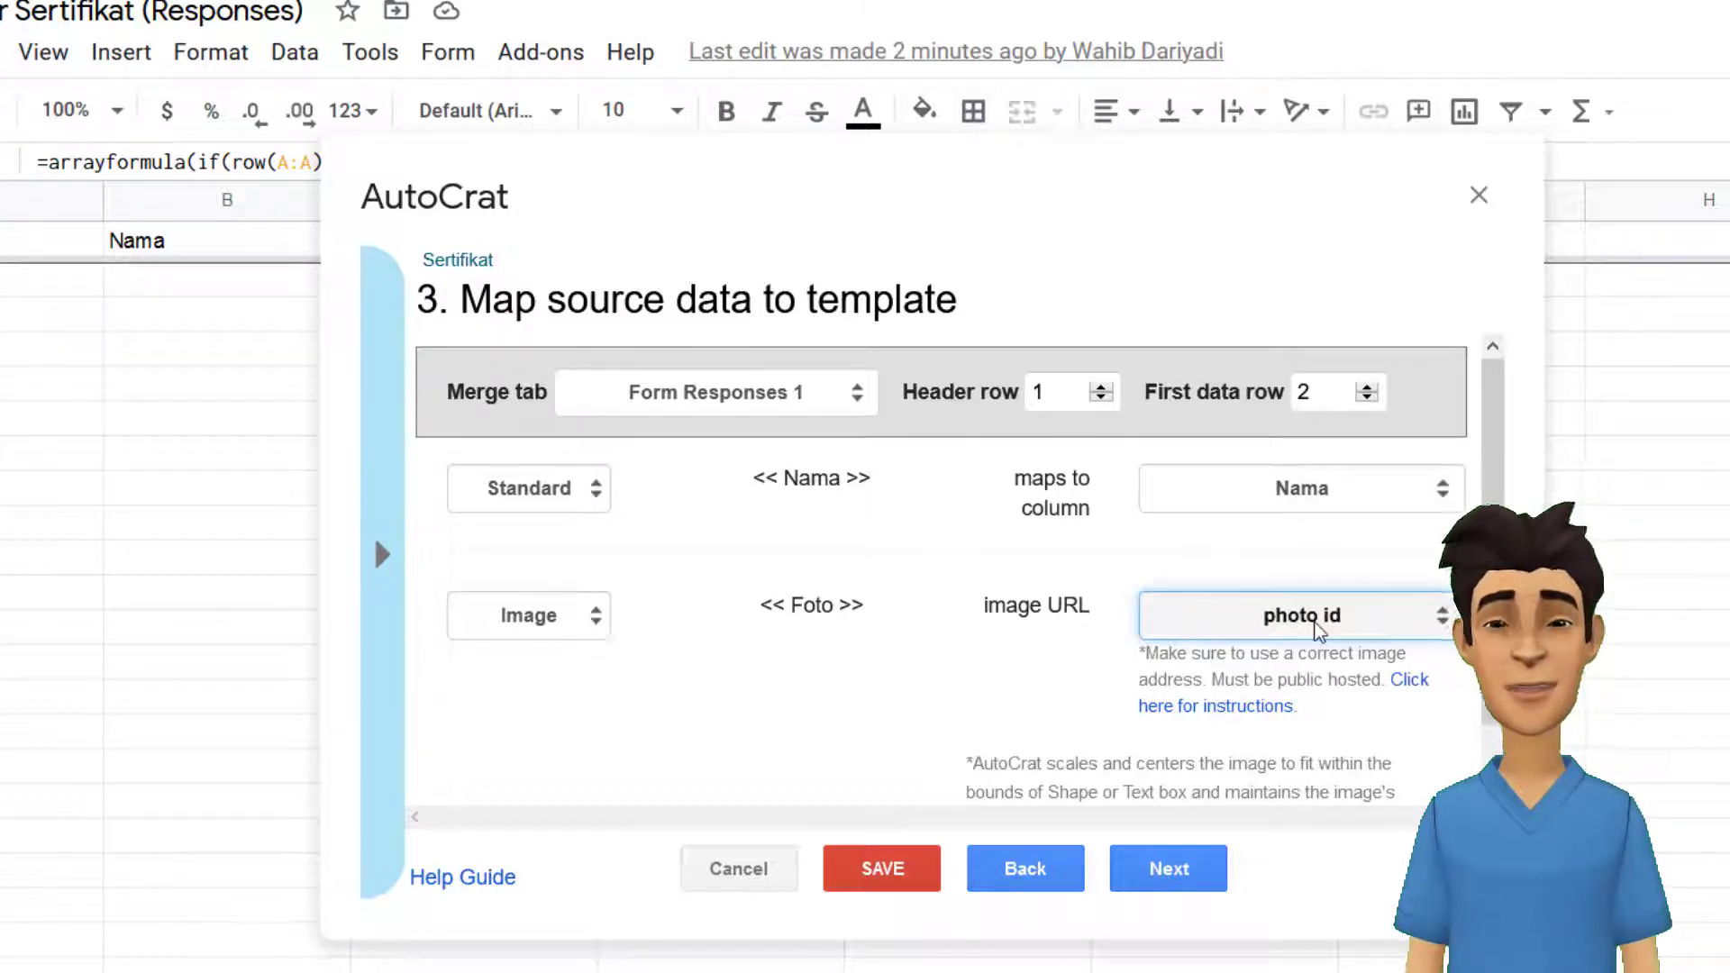
pyautogui.click(1183, 881)
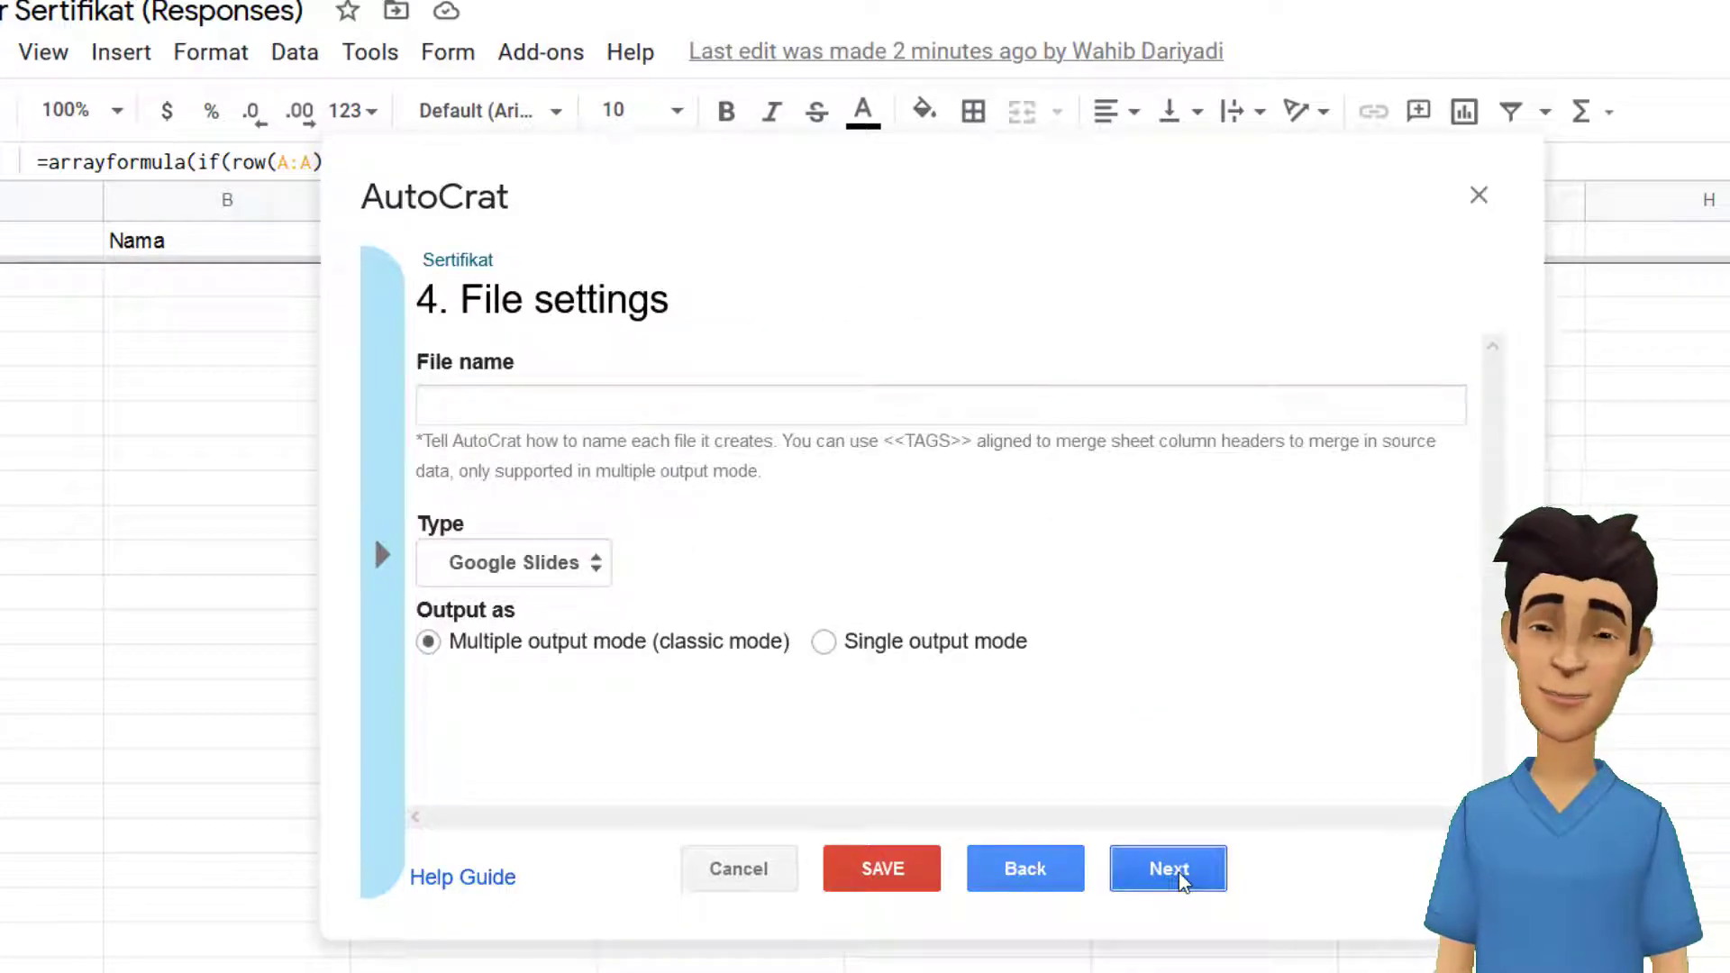
# Set the output file name to <<Nama>> and the file type to PDF, then continue.
pyautogui.click(555, 401)
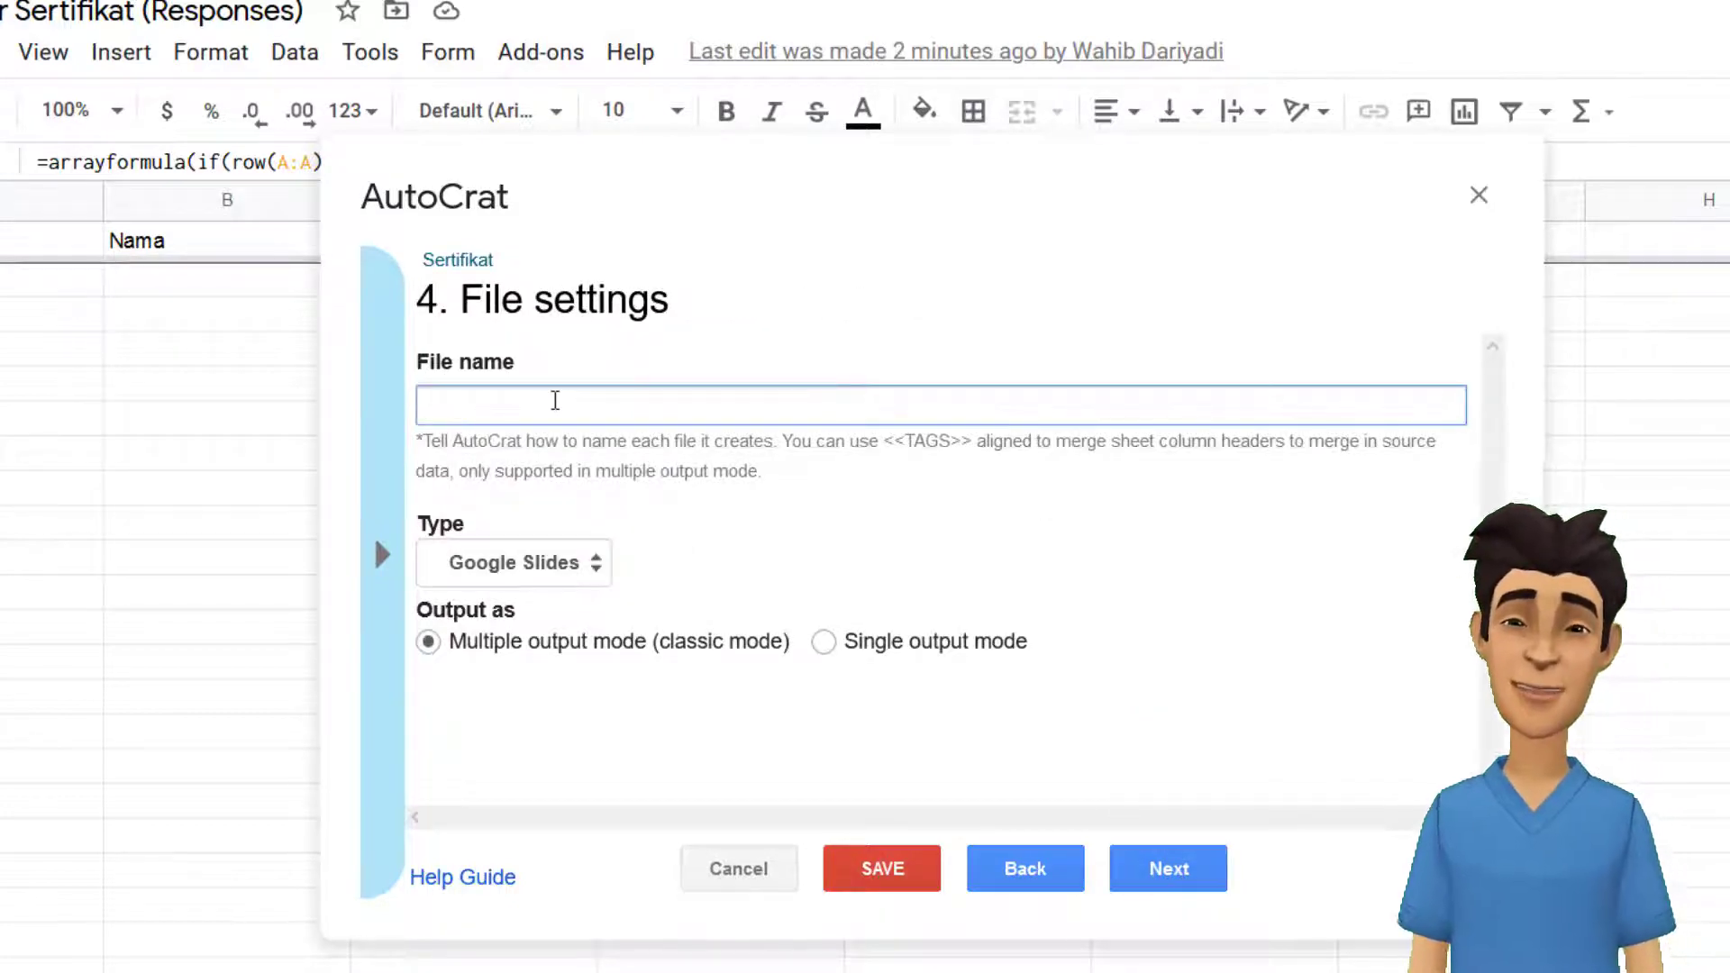
pyautogui.write(',,')
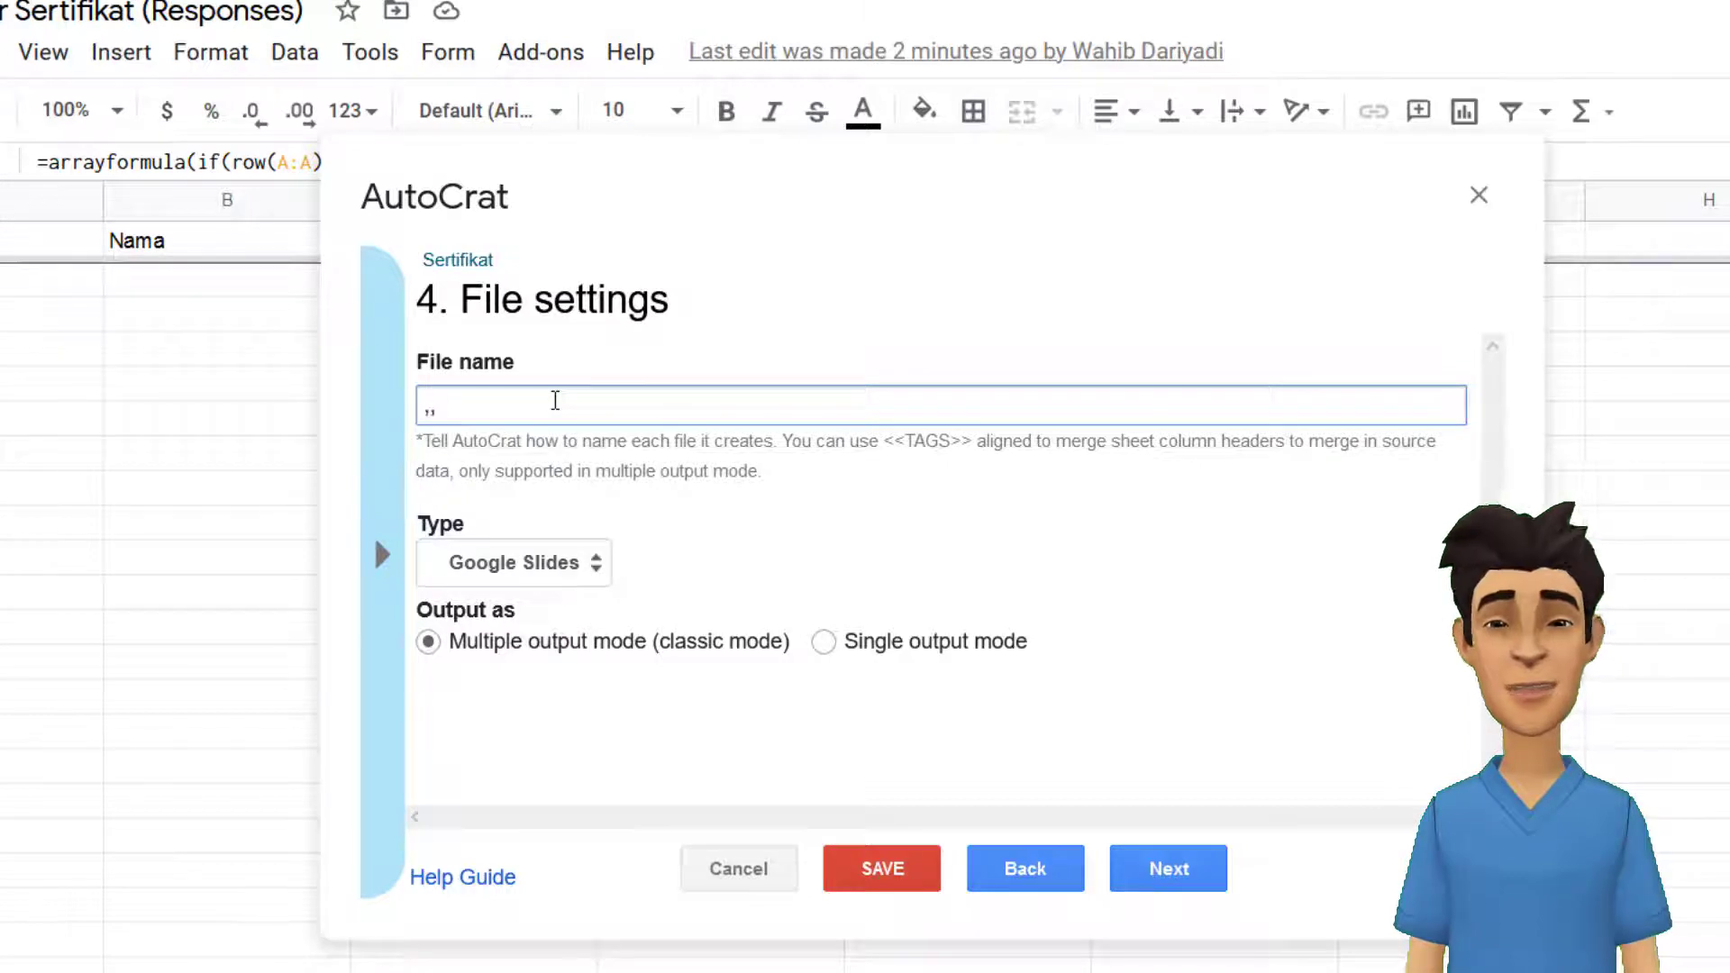
pyautogui.write('<<')
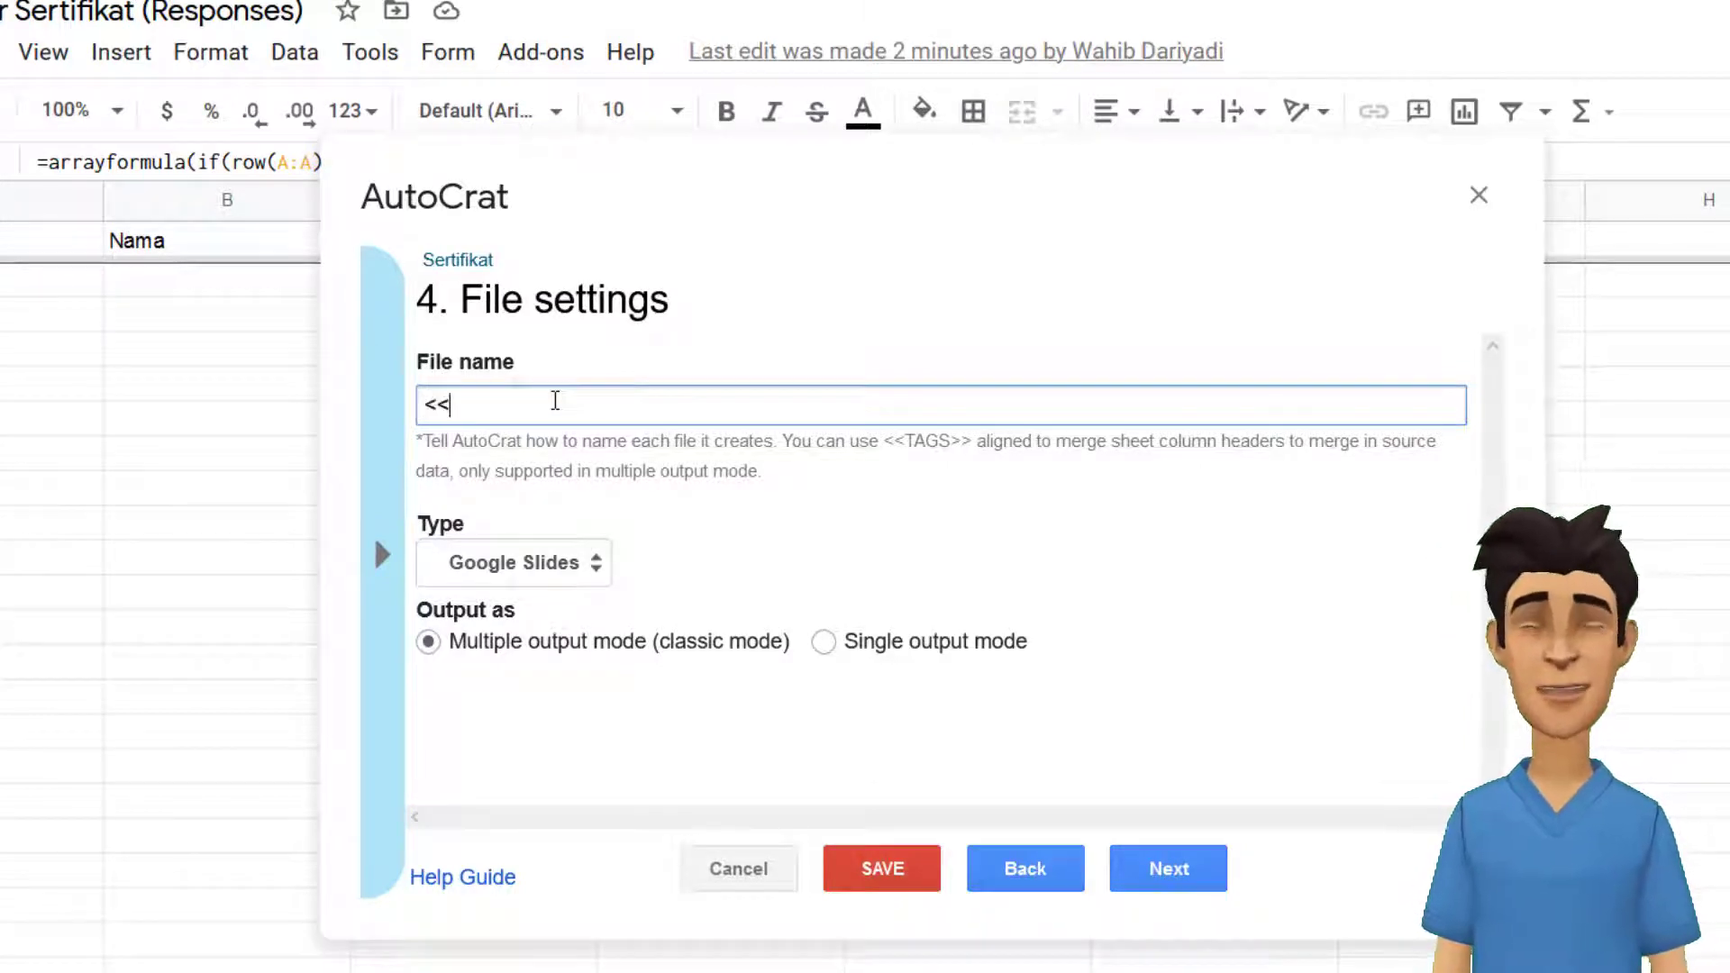
pyautogui.write('Nama')
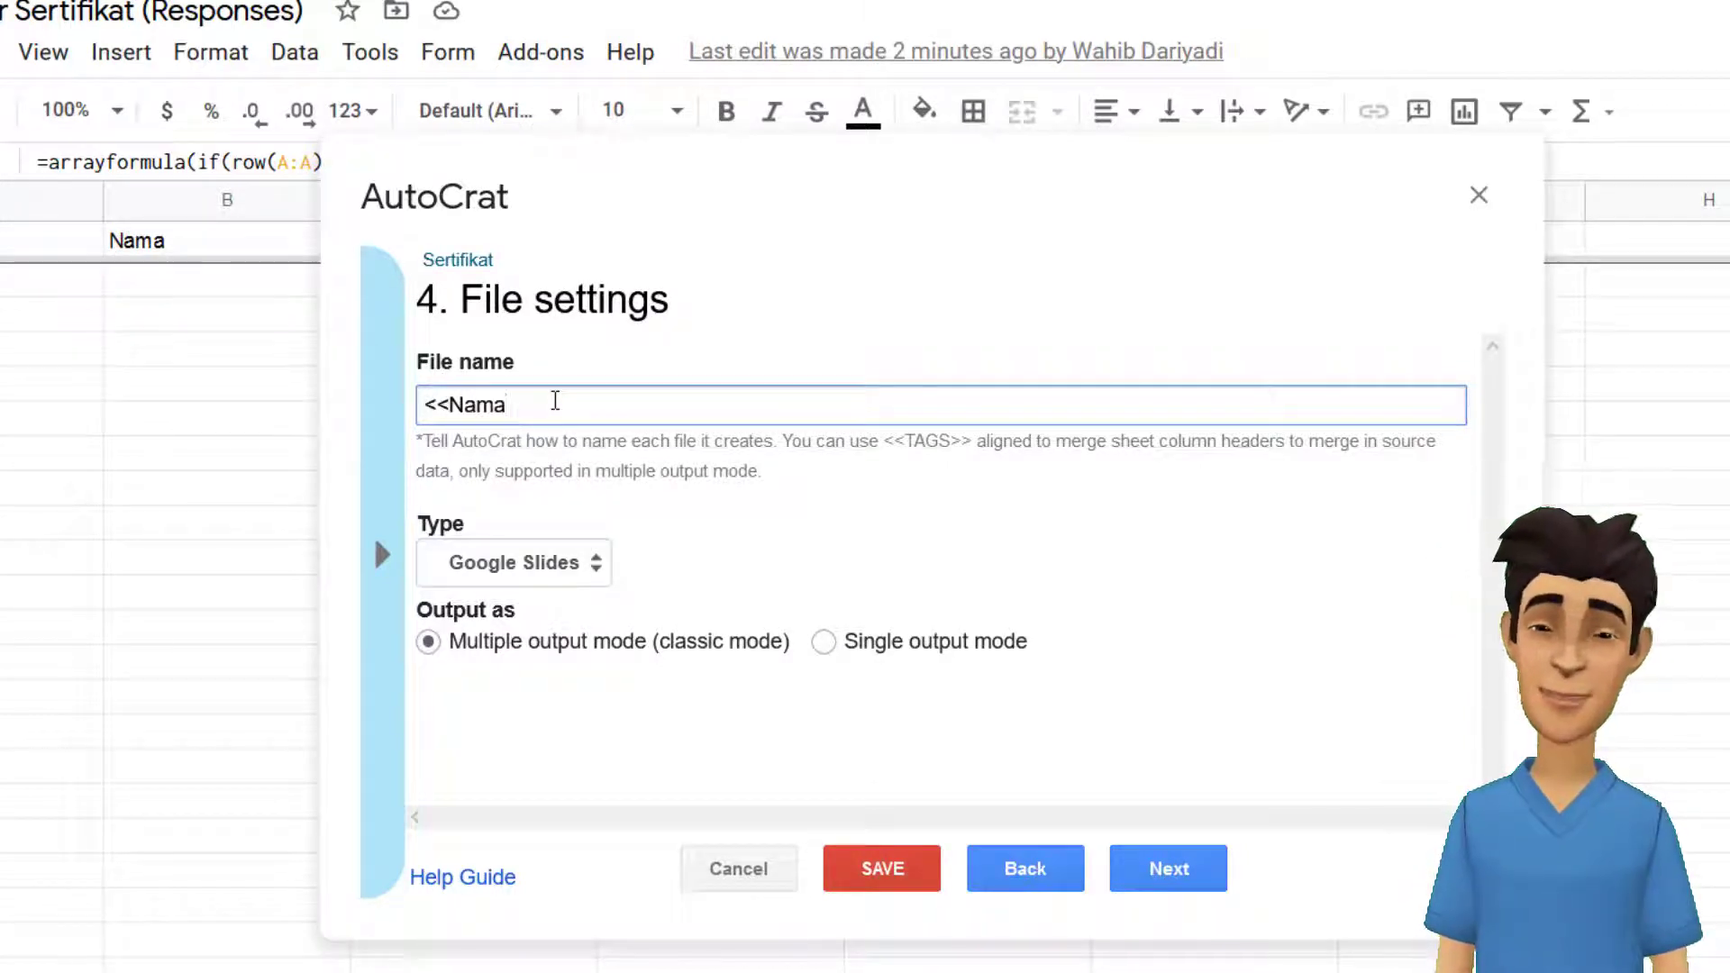
pyautogui.write('>>')
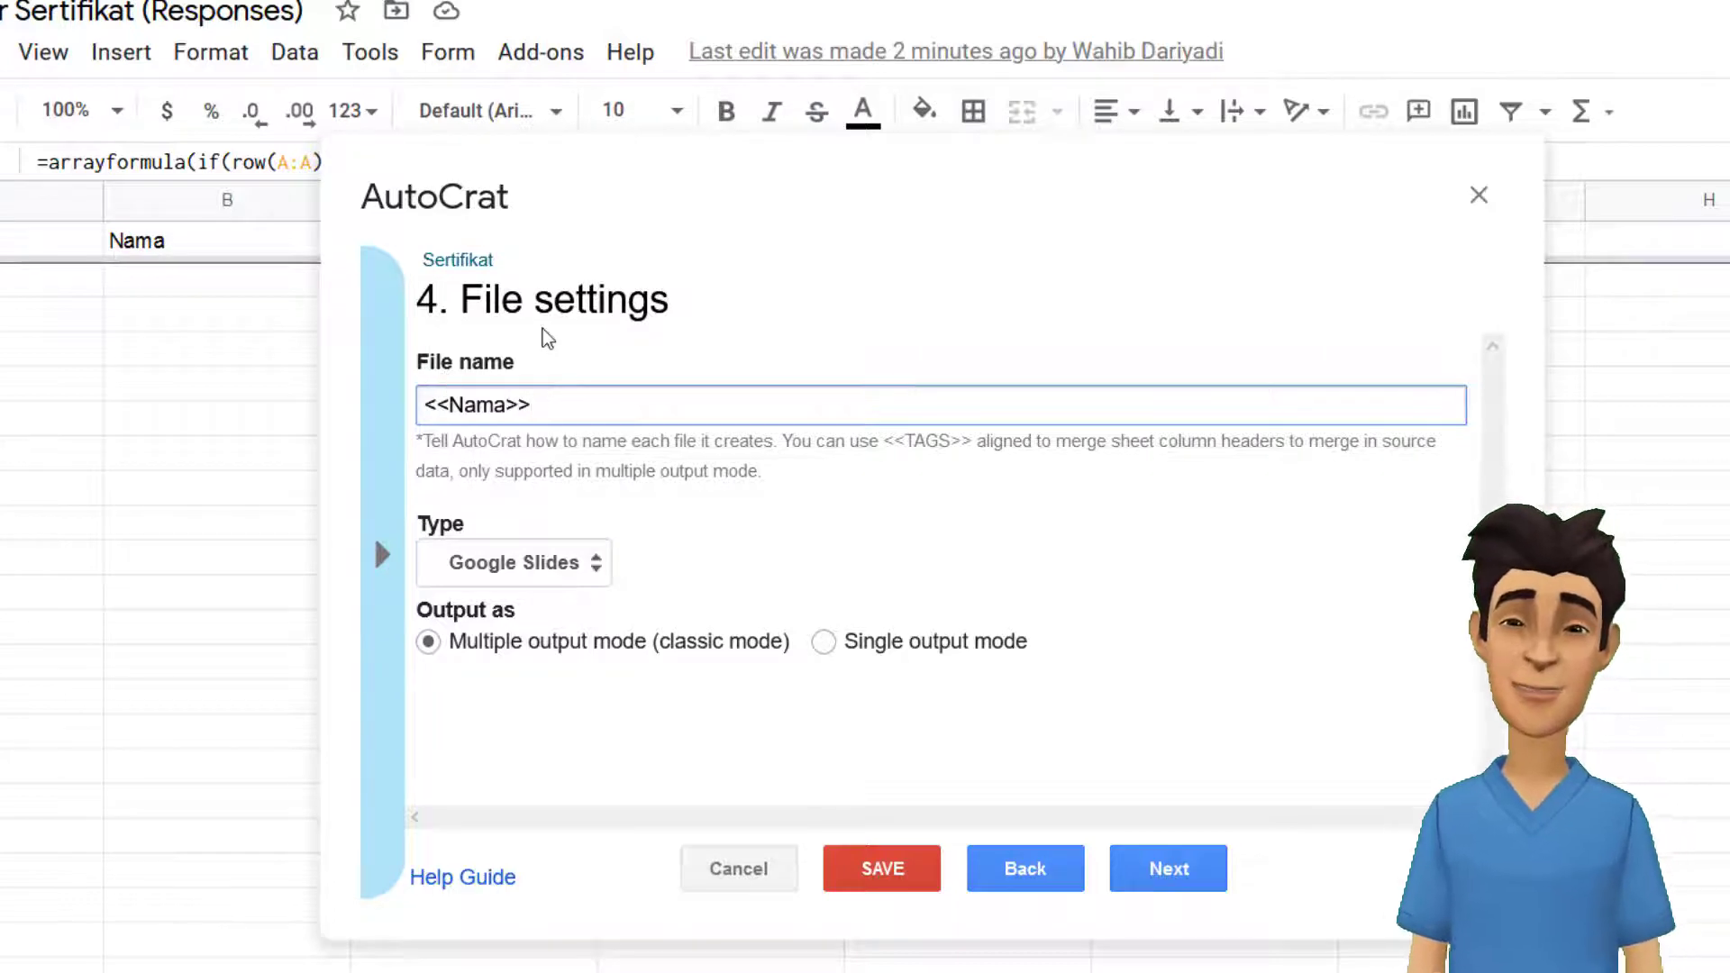
pyautogui.click(500, 571)
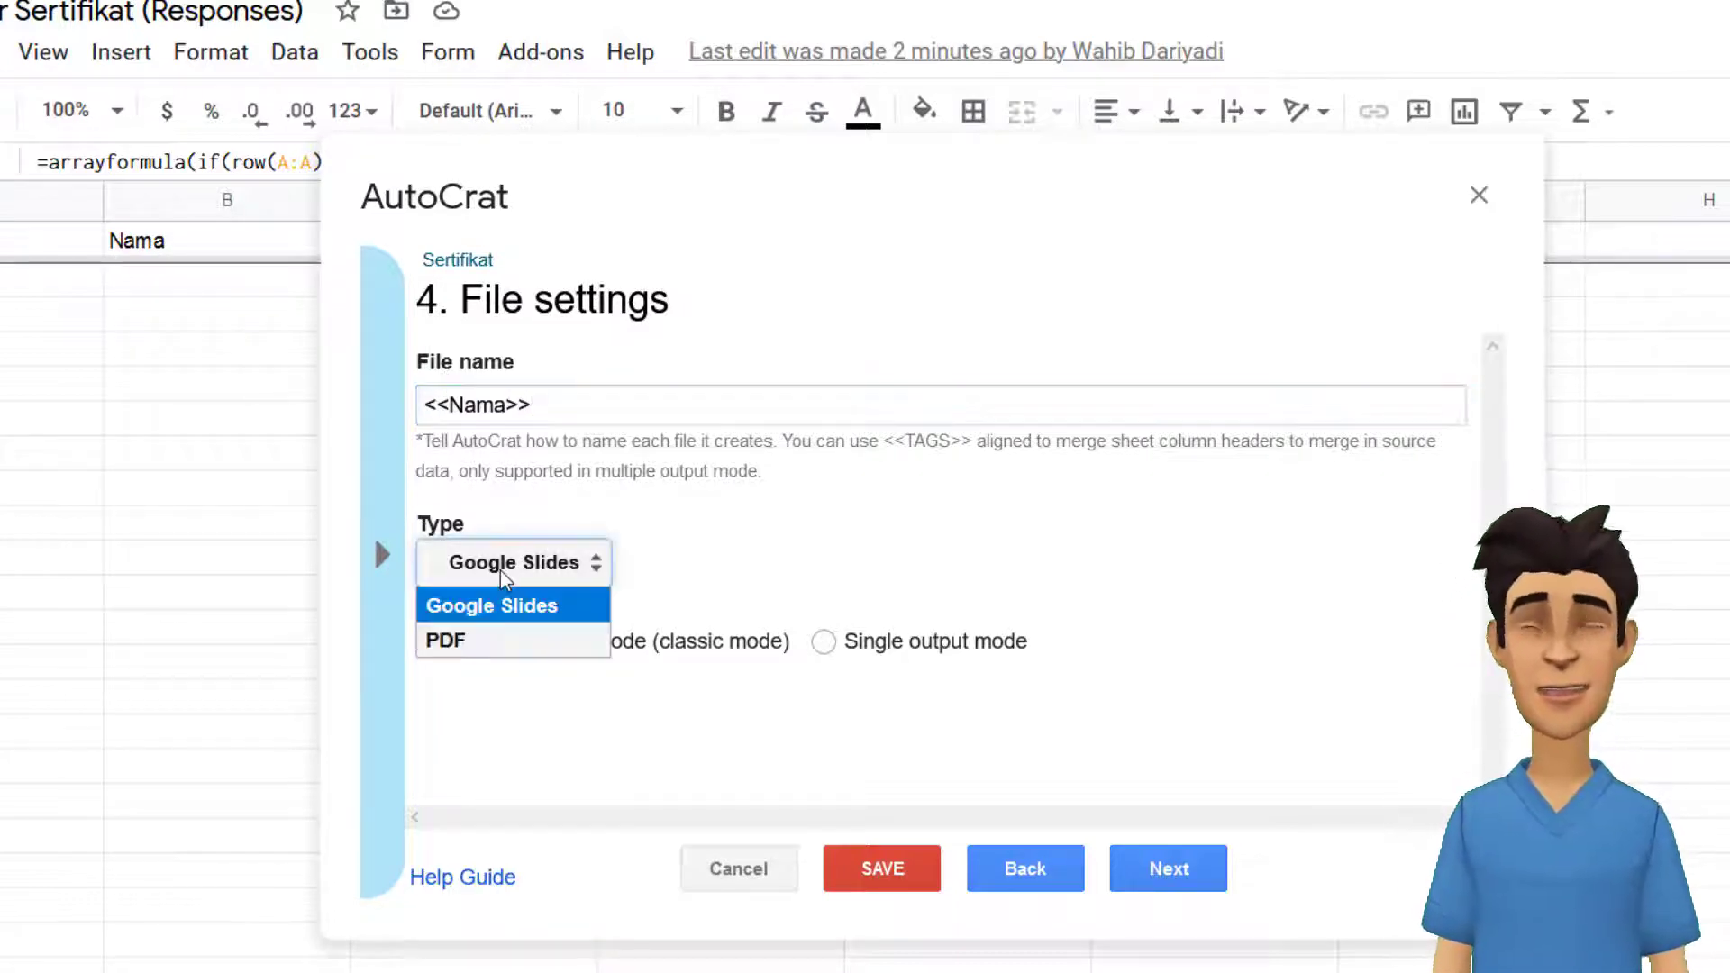
pyautogui.click(505, 642)
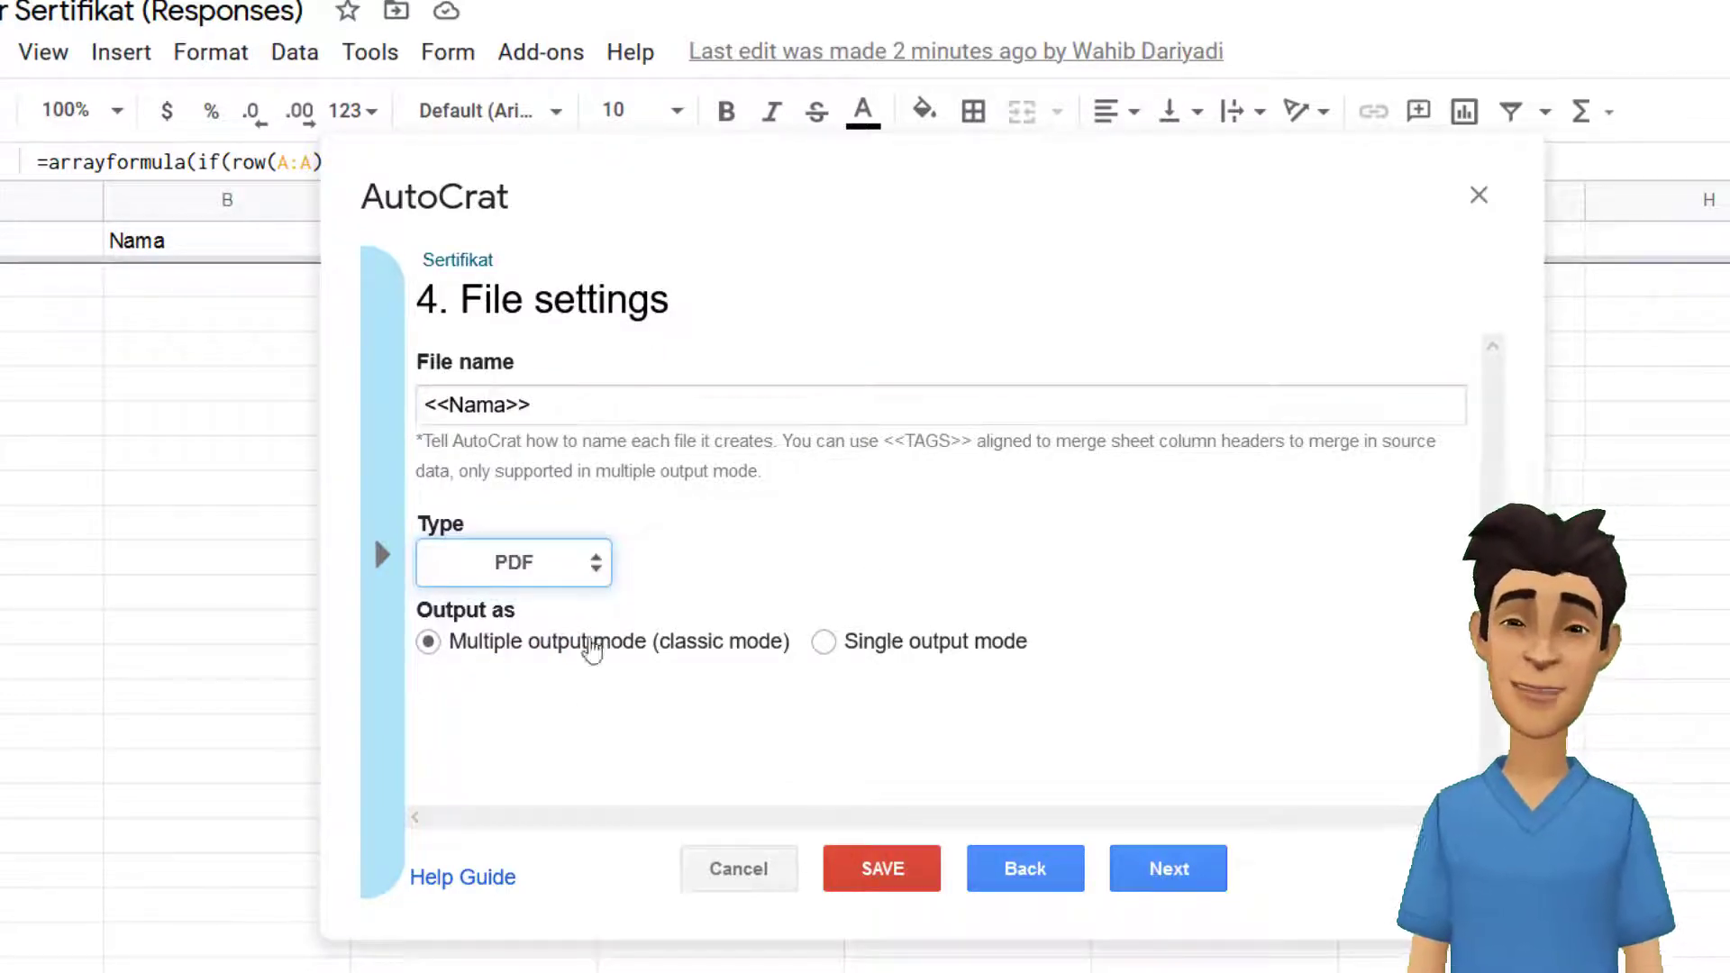
pyautogui.click(1186, 865)
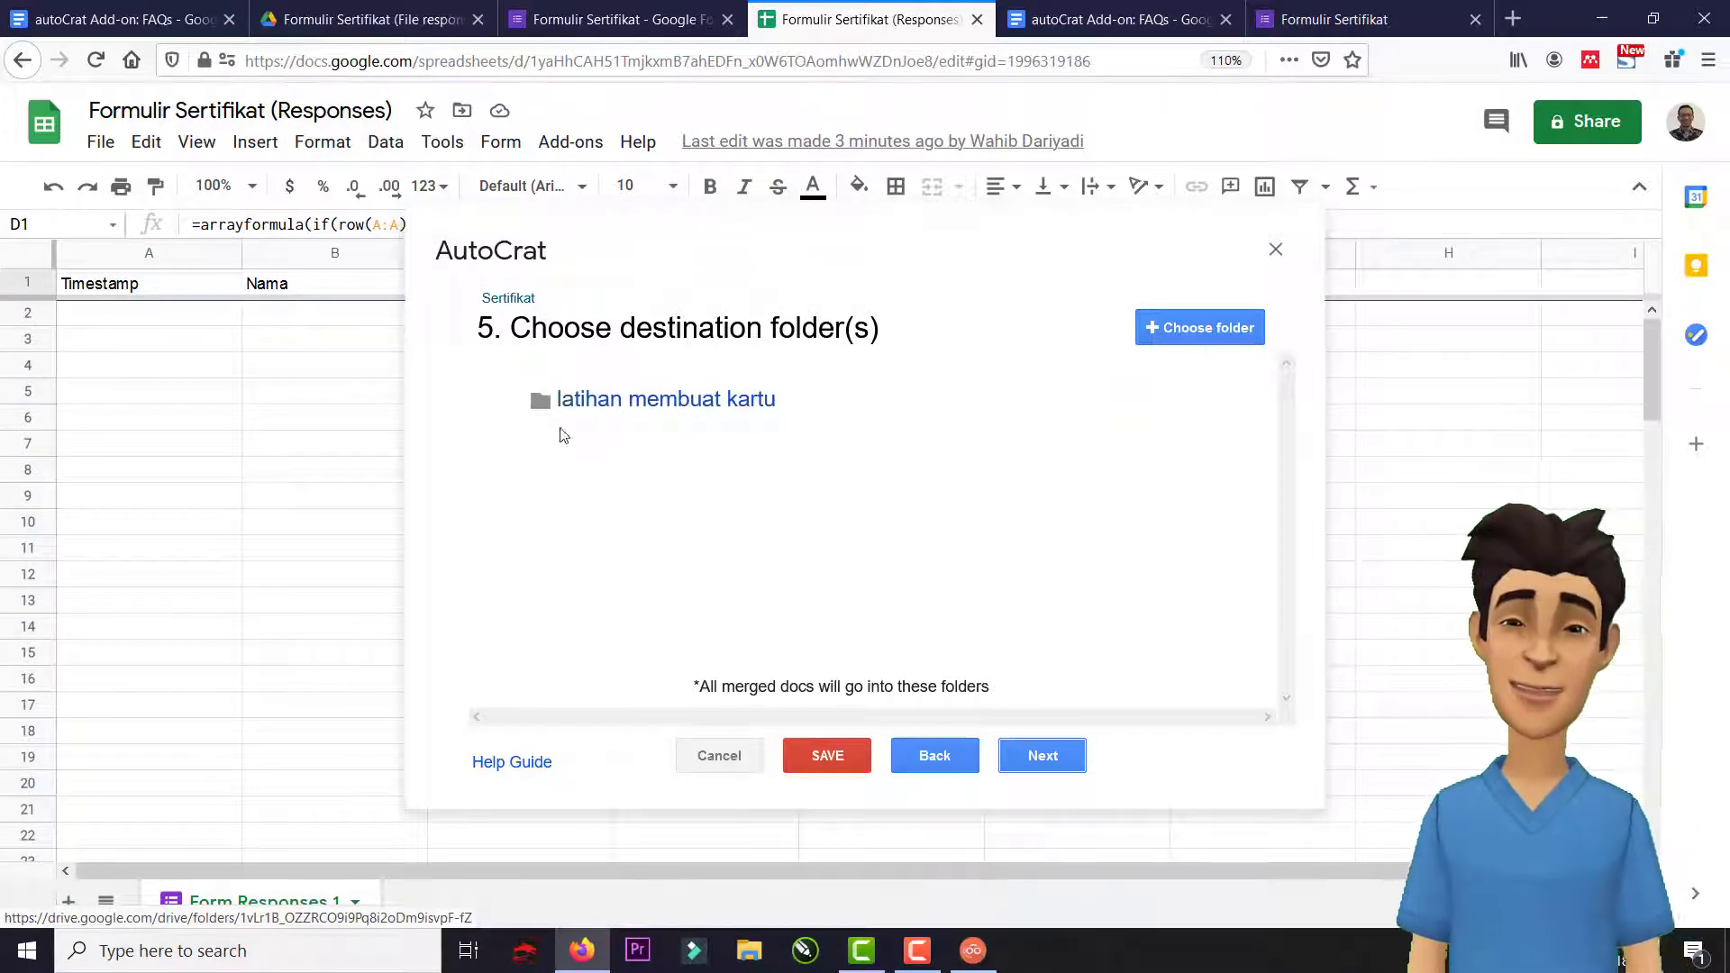
# Create a new folder named hasil inside the latihan membuat kartu Drive folder.
pyautogui.click(374, 19)
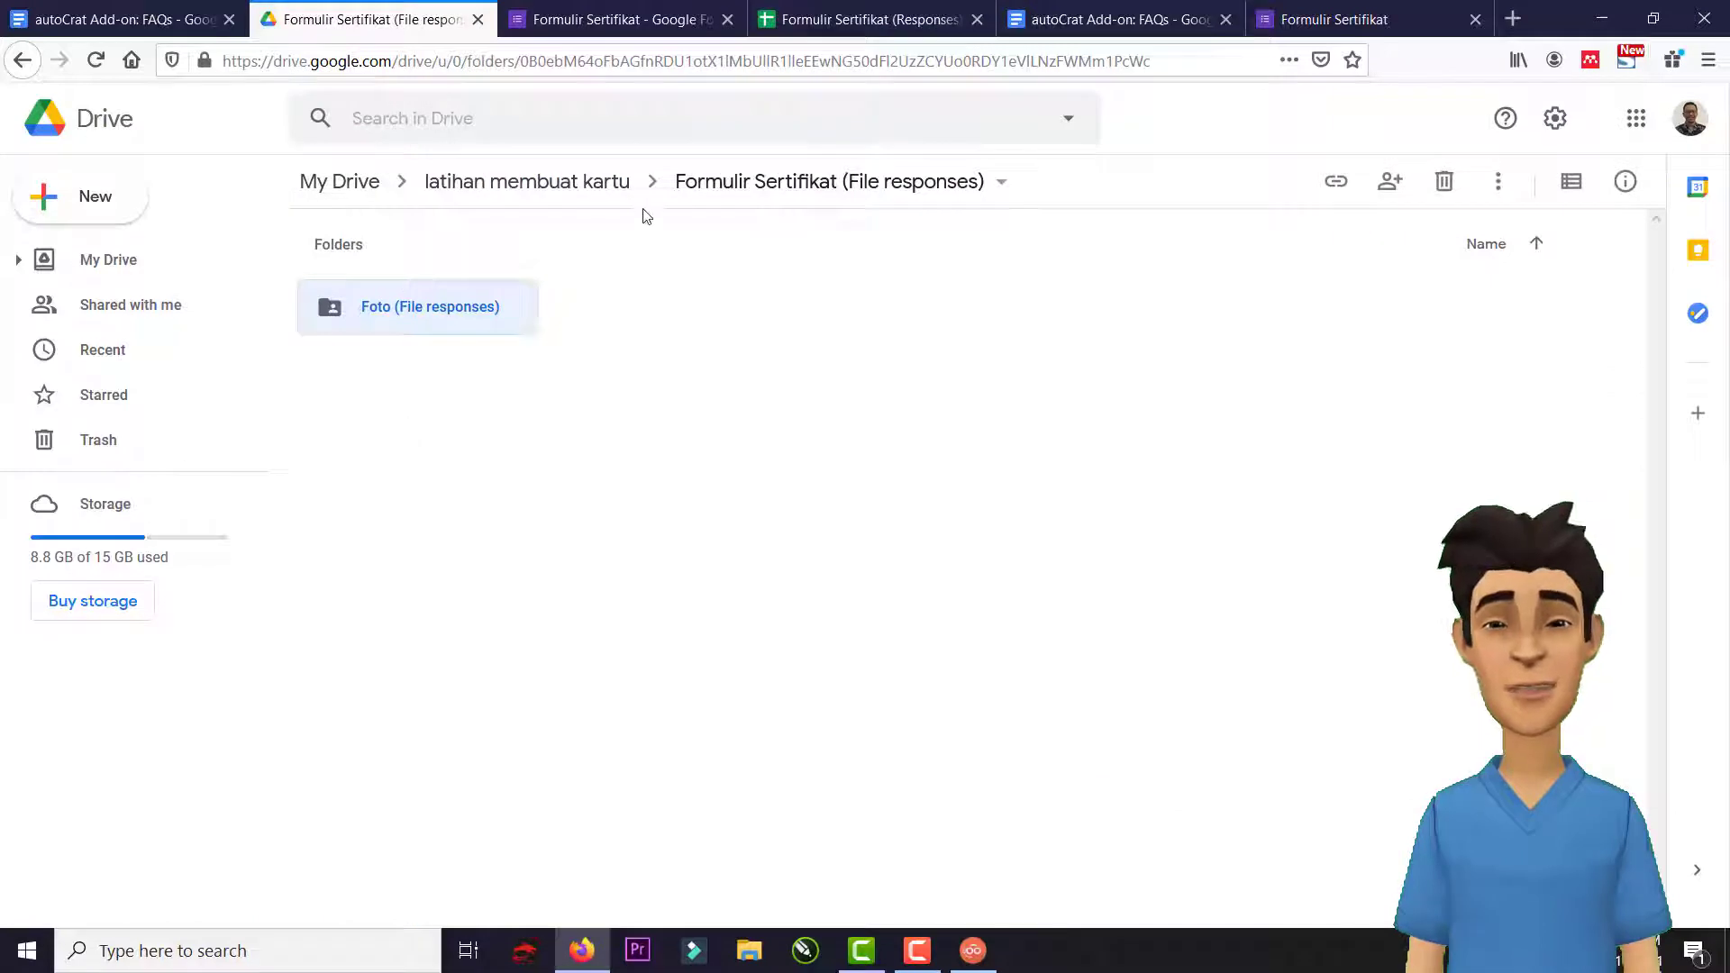
pyautogui.click(589, 184)
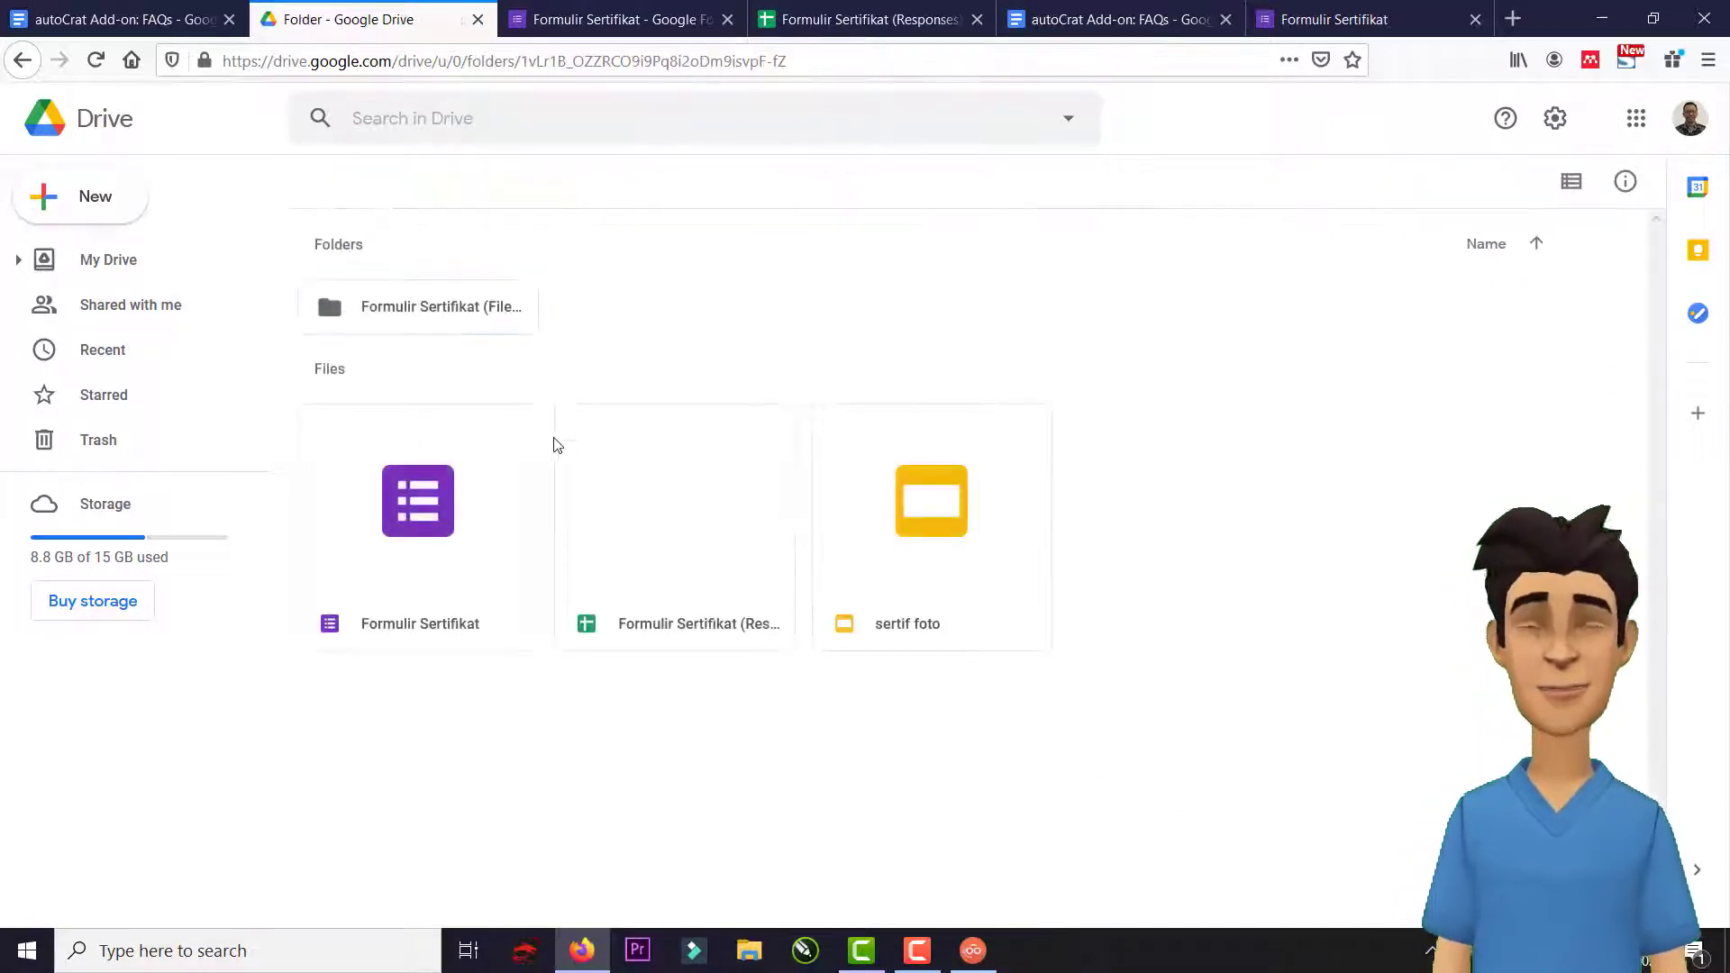
pyautogui.rightClick(621, 311)
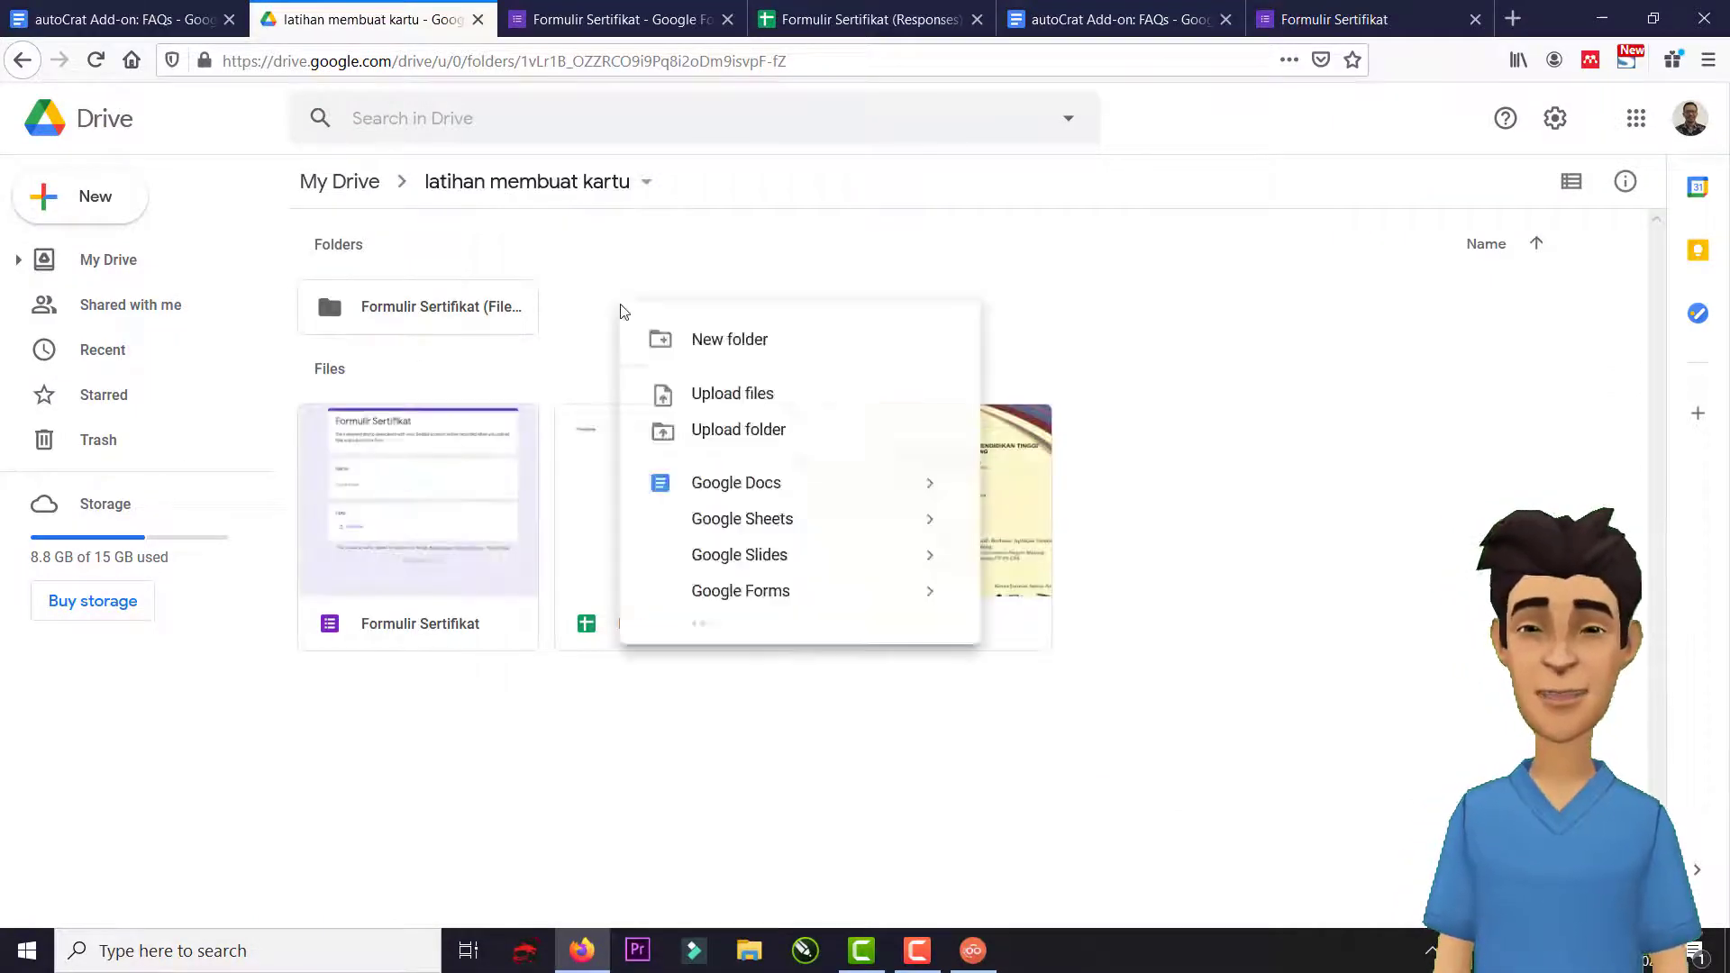
pyautogui.click(696, 342)
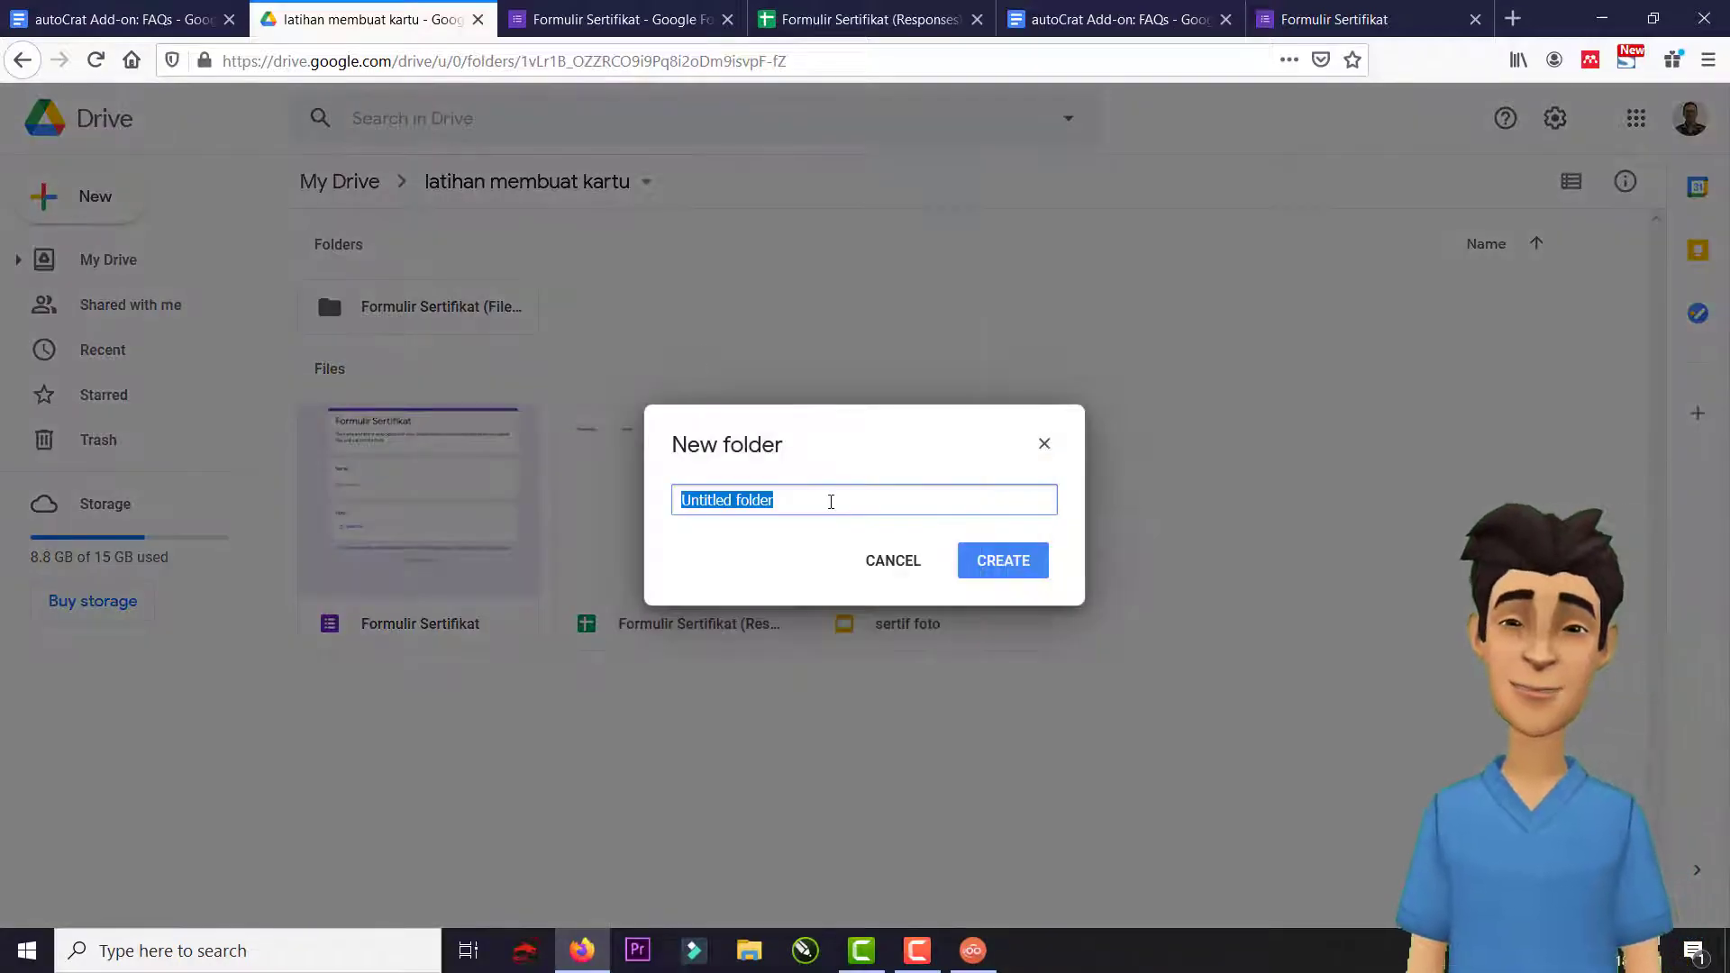
pyautogui.write('ha')
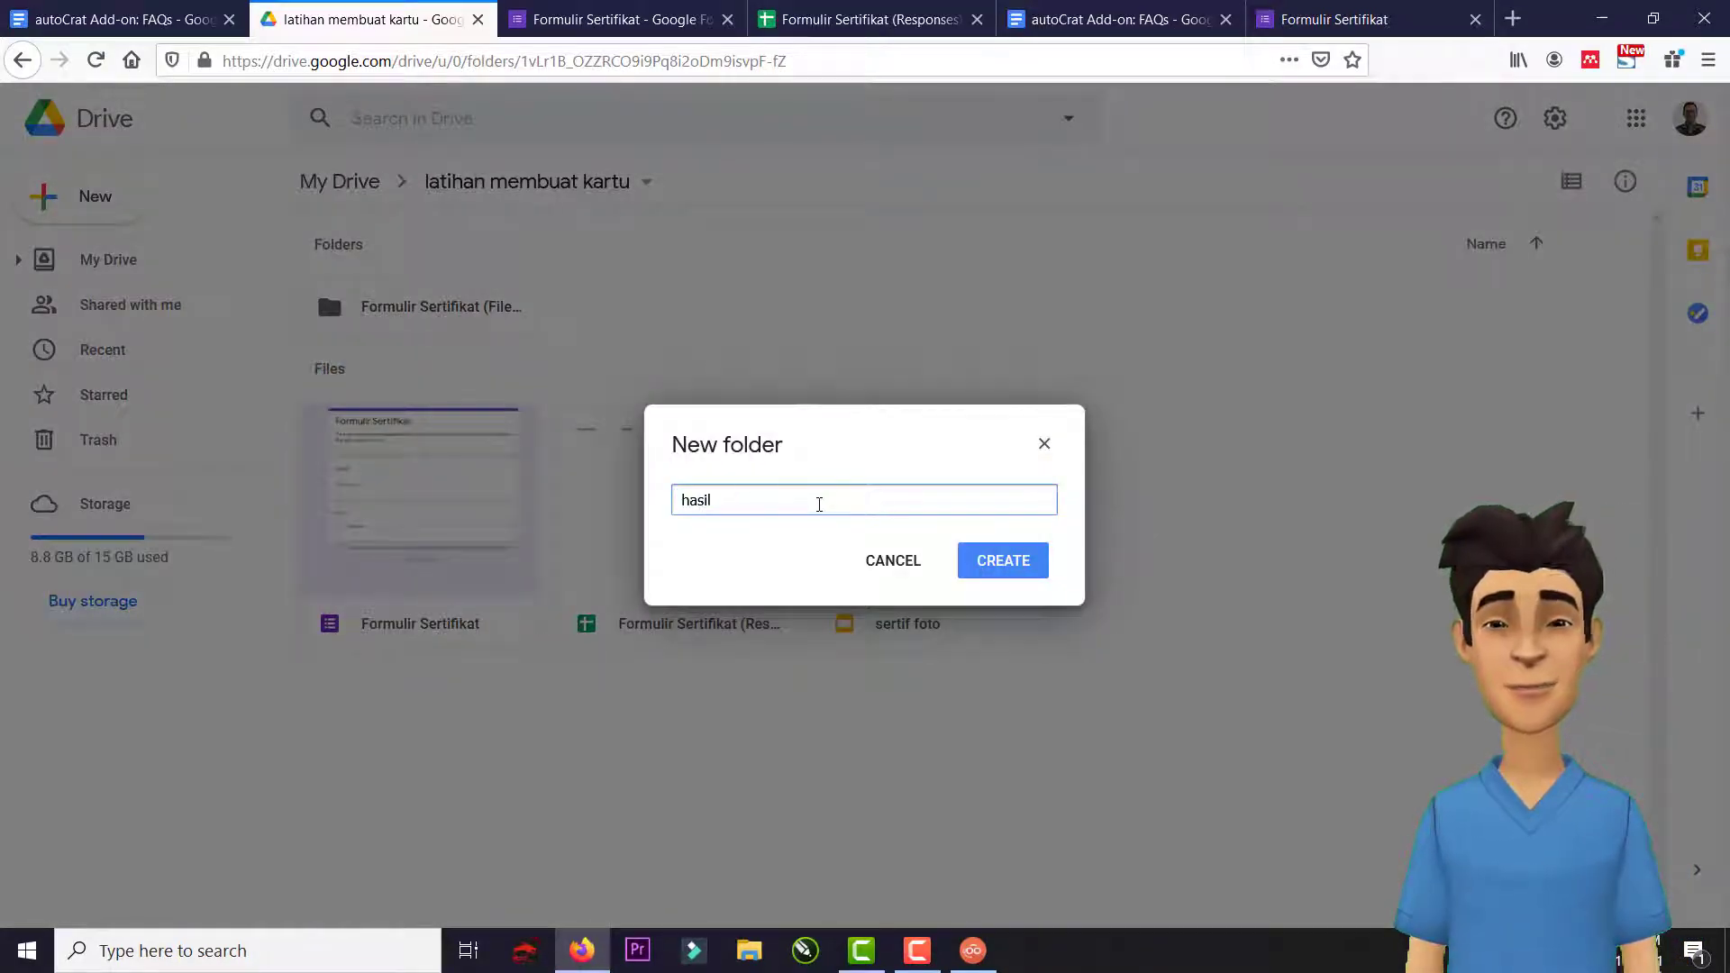
pyautogui.write('sil')
pyautogui.click(1002, 559)
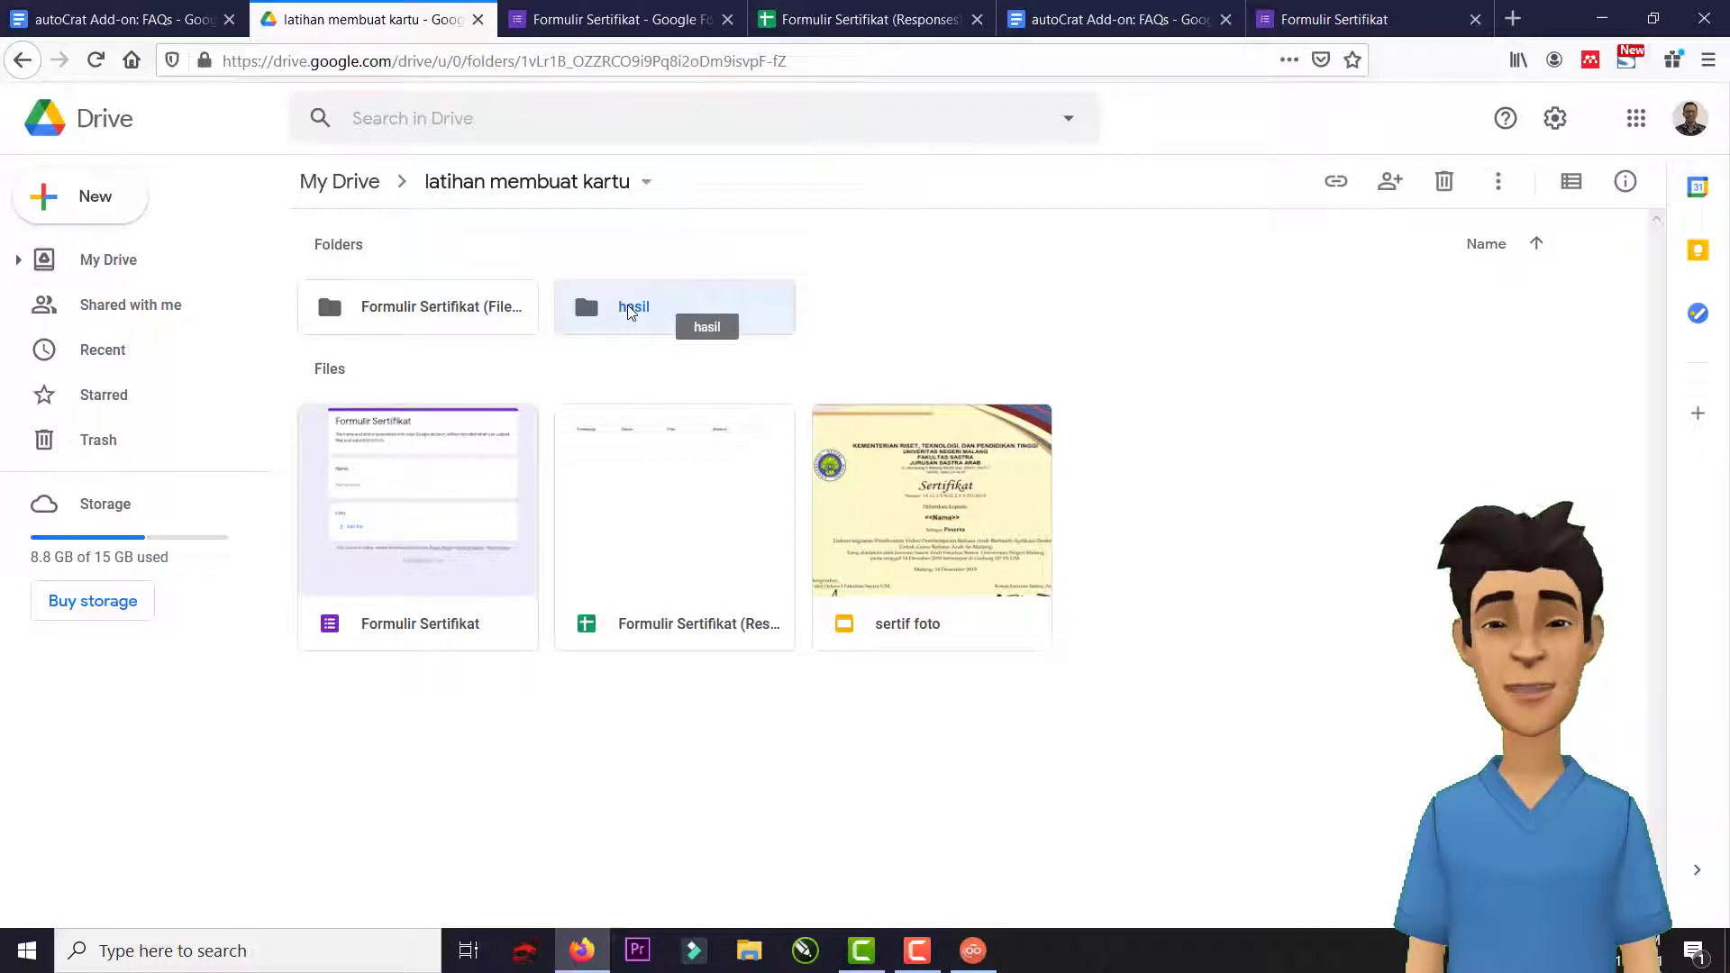
# Share the hasil folder so anyone with the link has Editor access.
pyautogui.rightClick(630, 311)
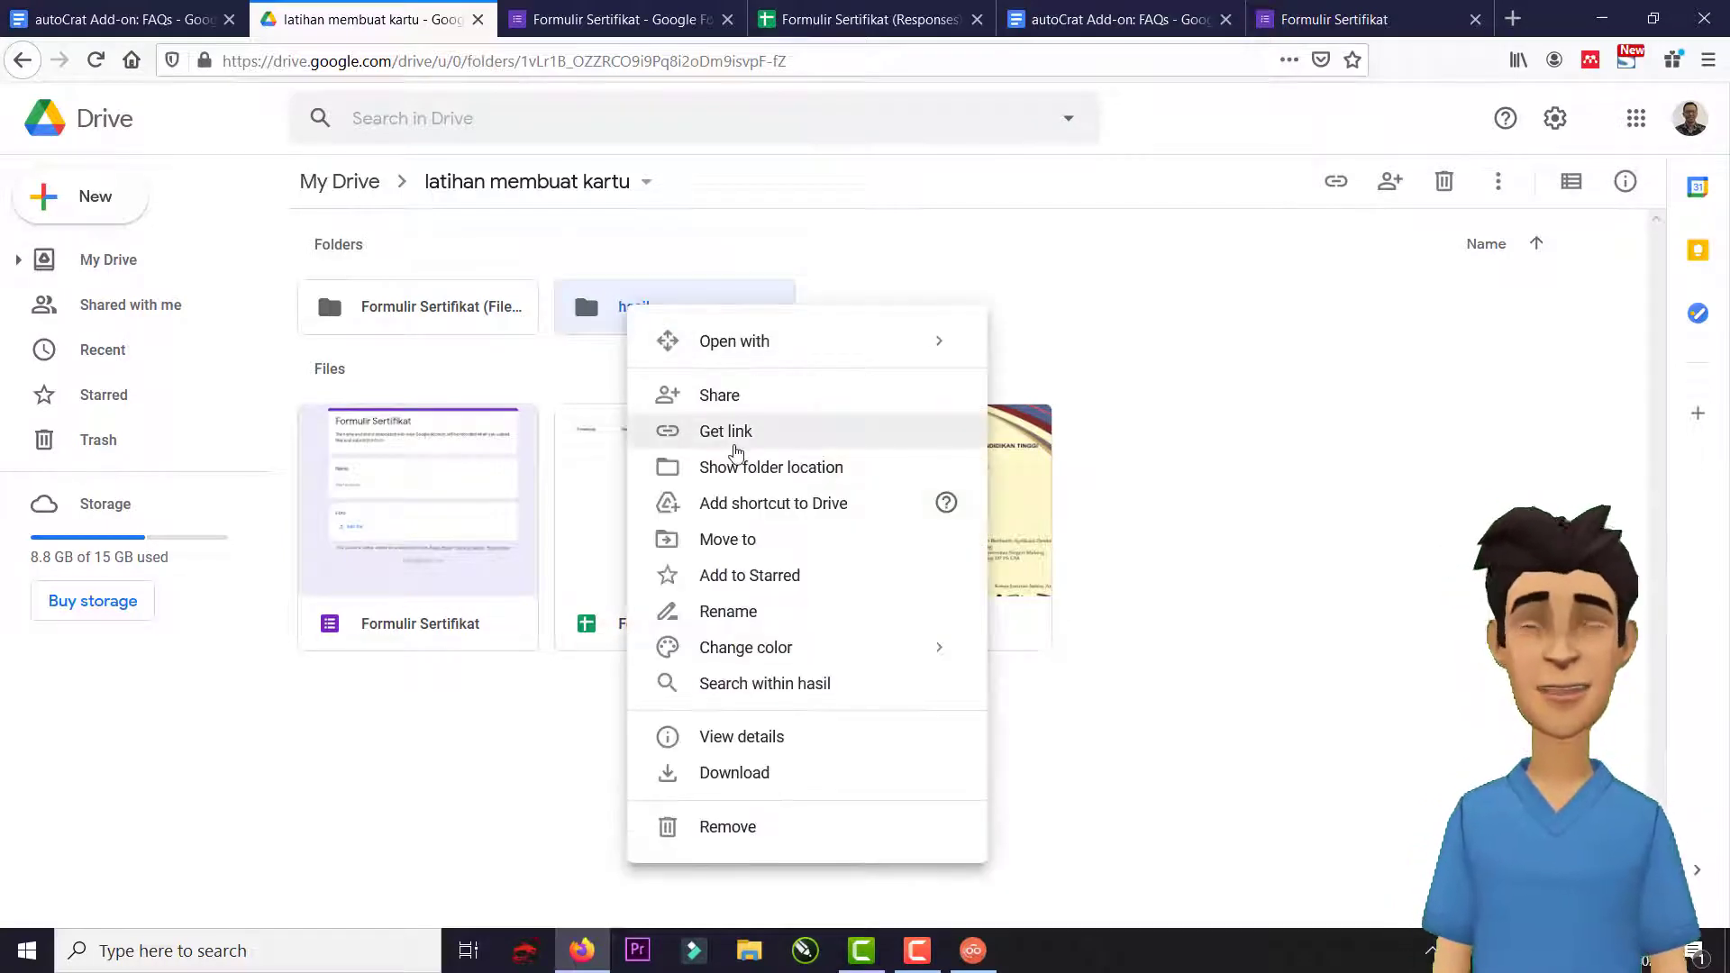
pyautogui.click(737, 401)
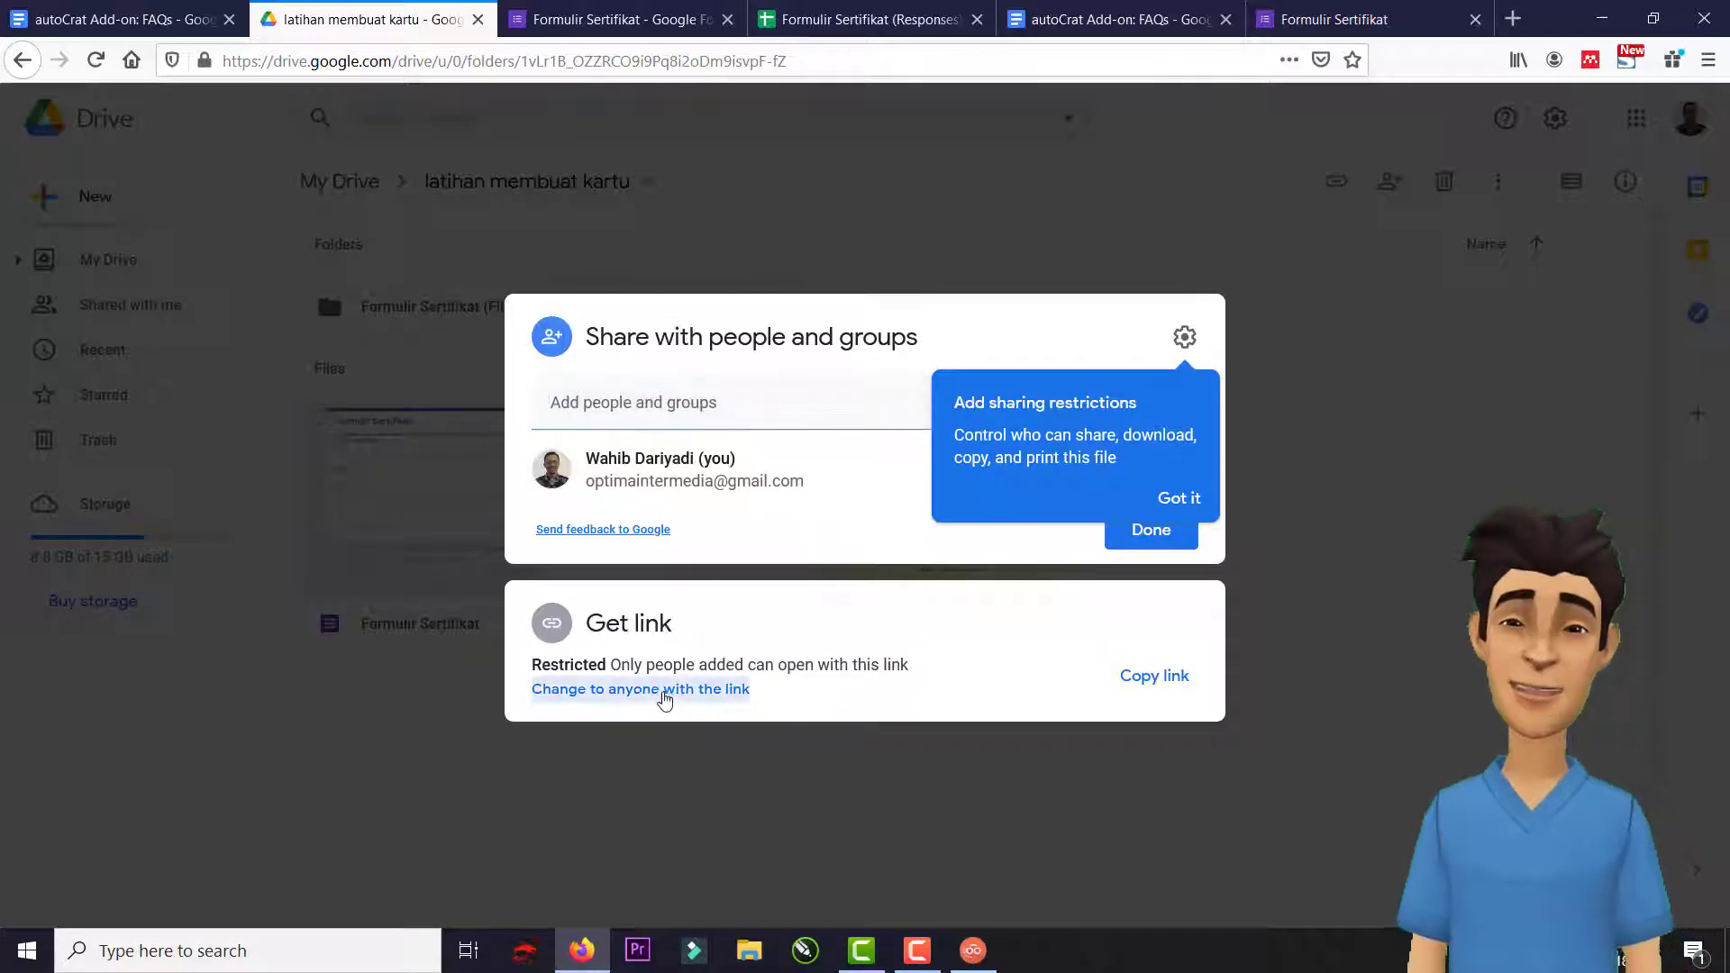
pyautogui.click(661, 690)
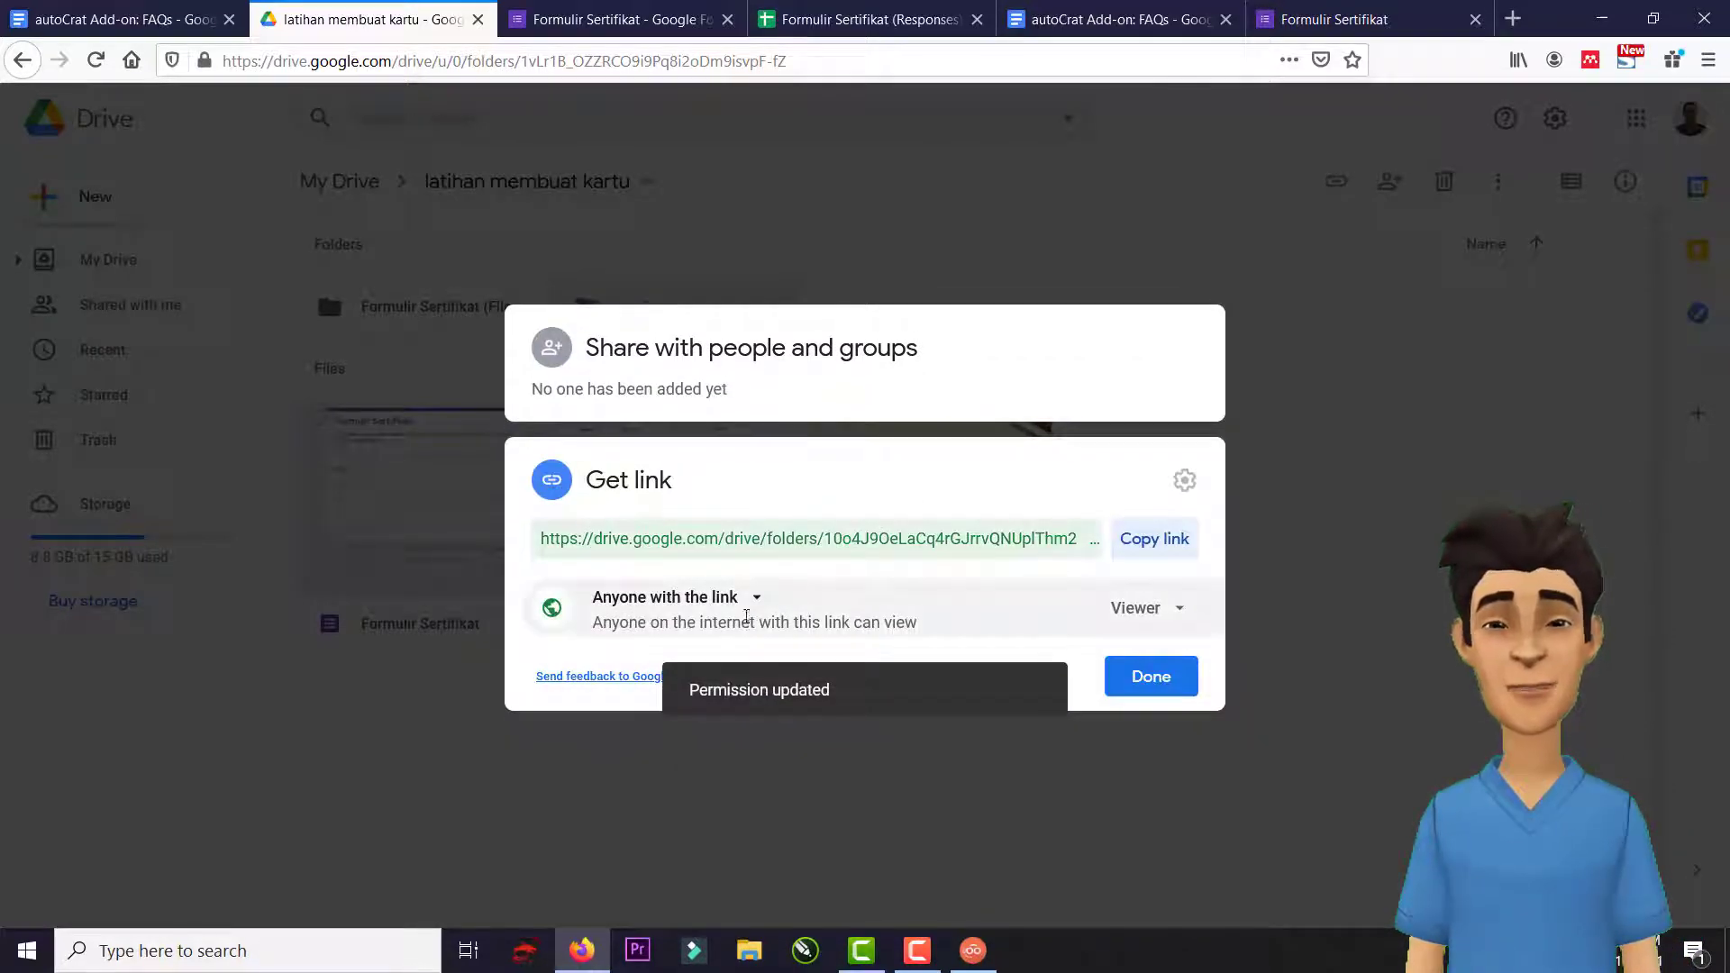
pyautogui.click(1153, 613)
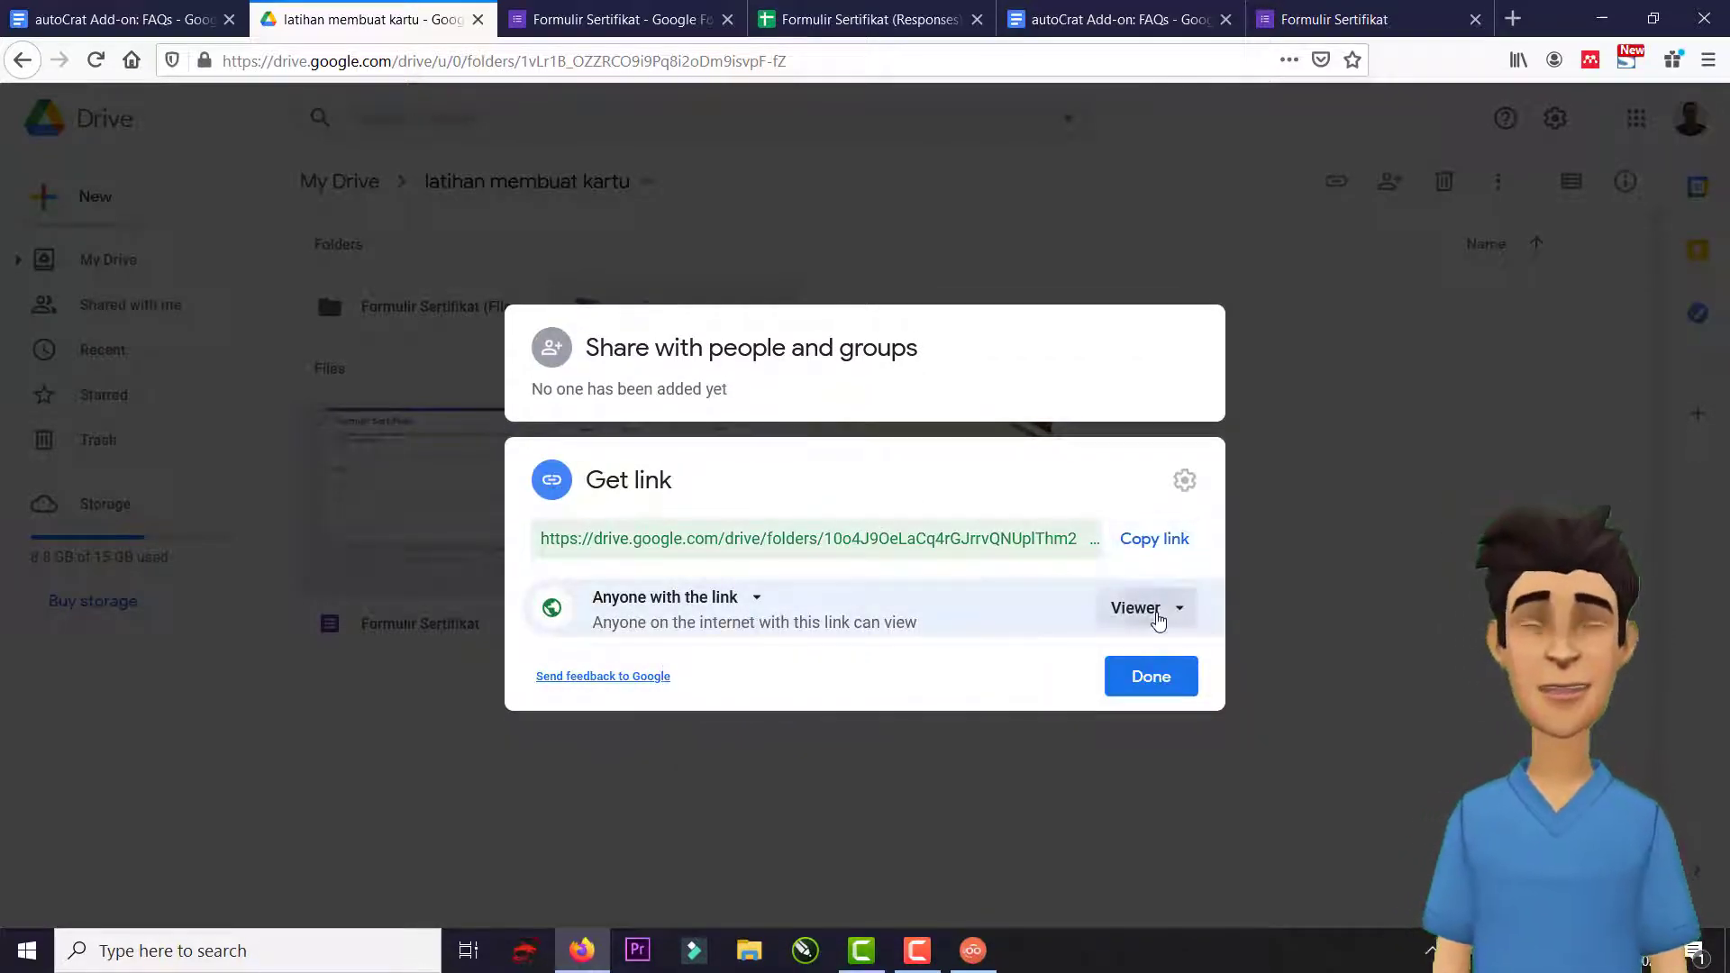
pyautogui.click(1200, 769)
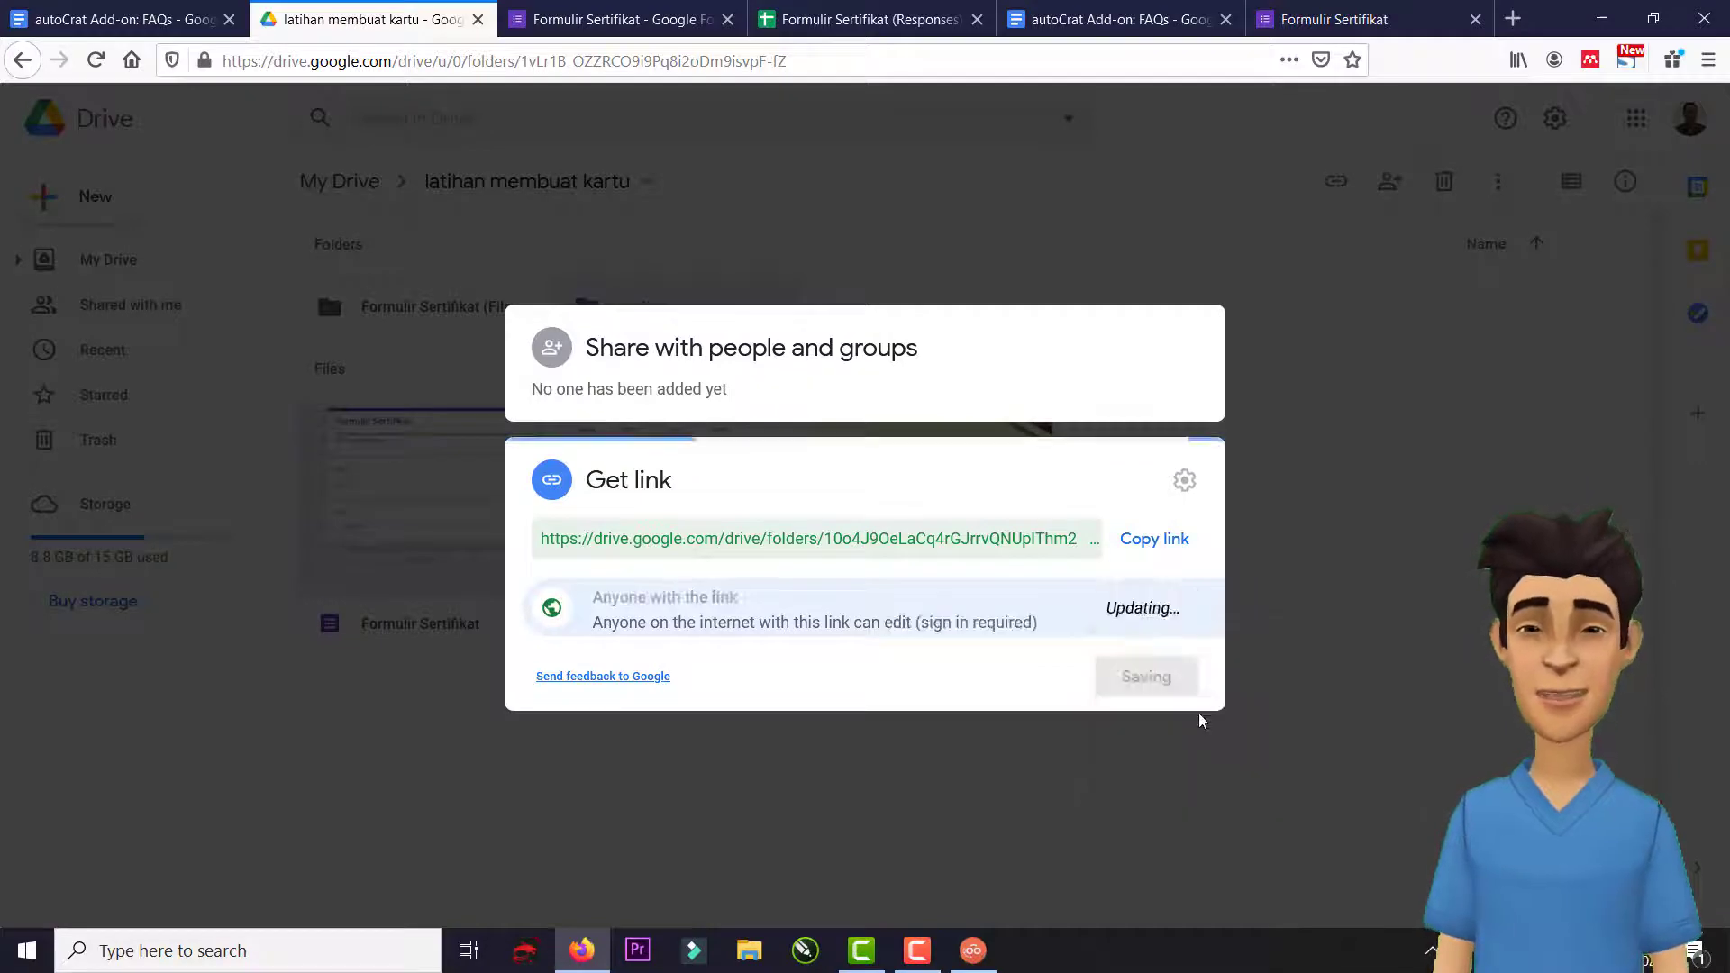
pyautogui.click(1152, 676)
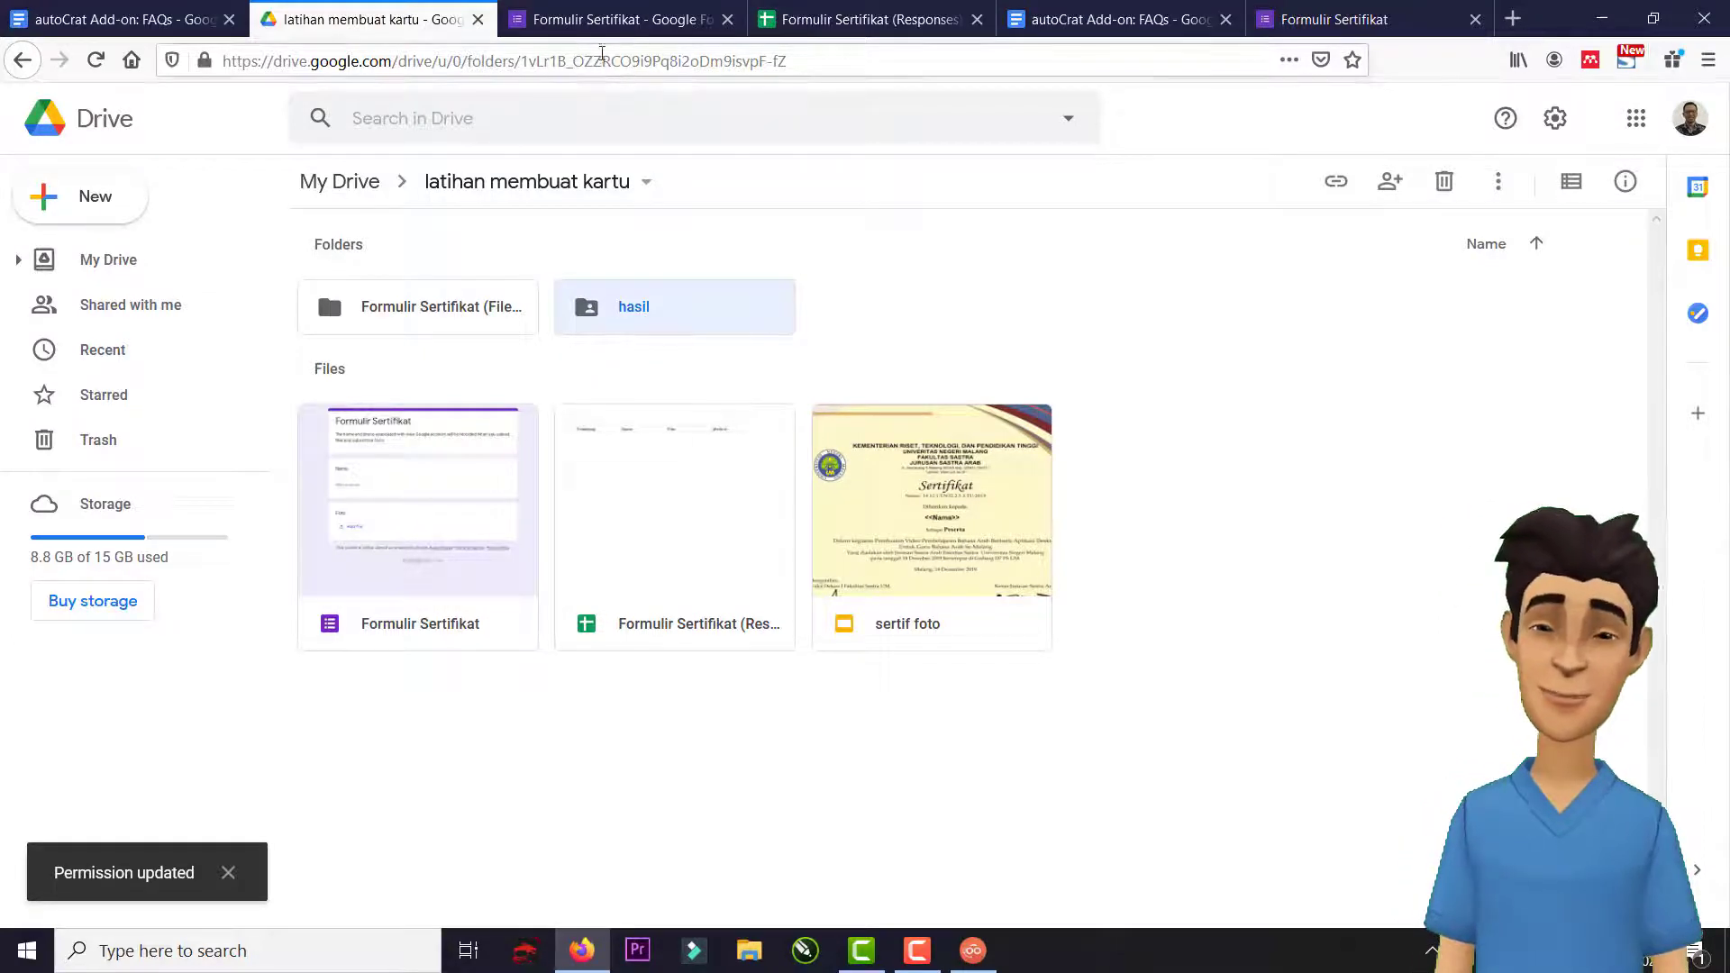
pyautogui.click(609, 18)
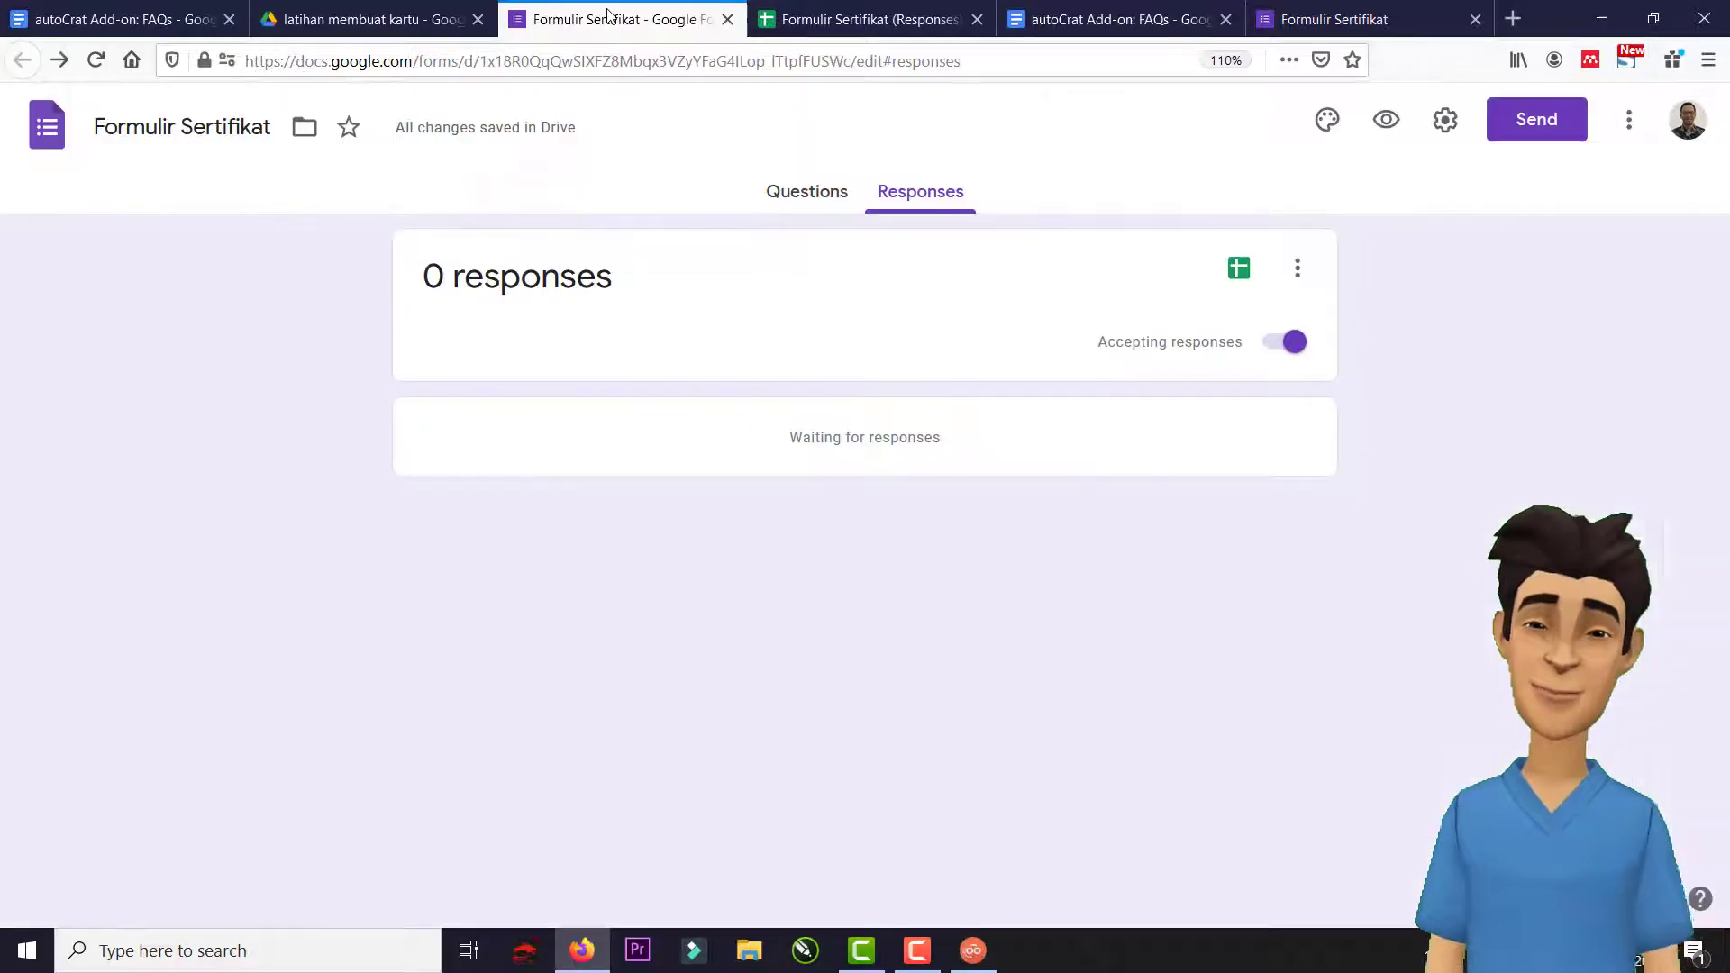
# Add hasil as a destination folder, remove latihan membuat kartu, and continue to dynamic folder reference.
pyautogui.click(850, 9)
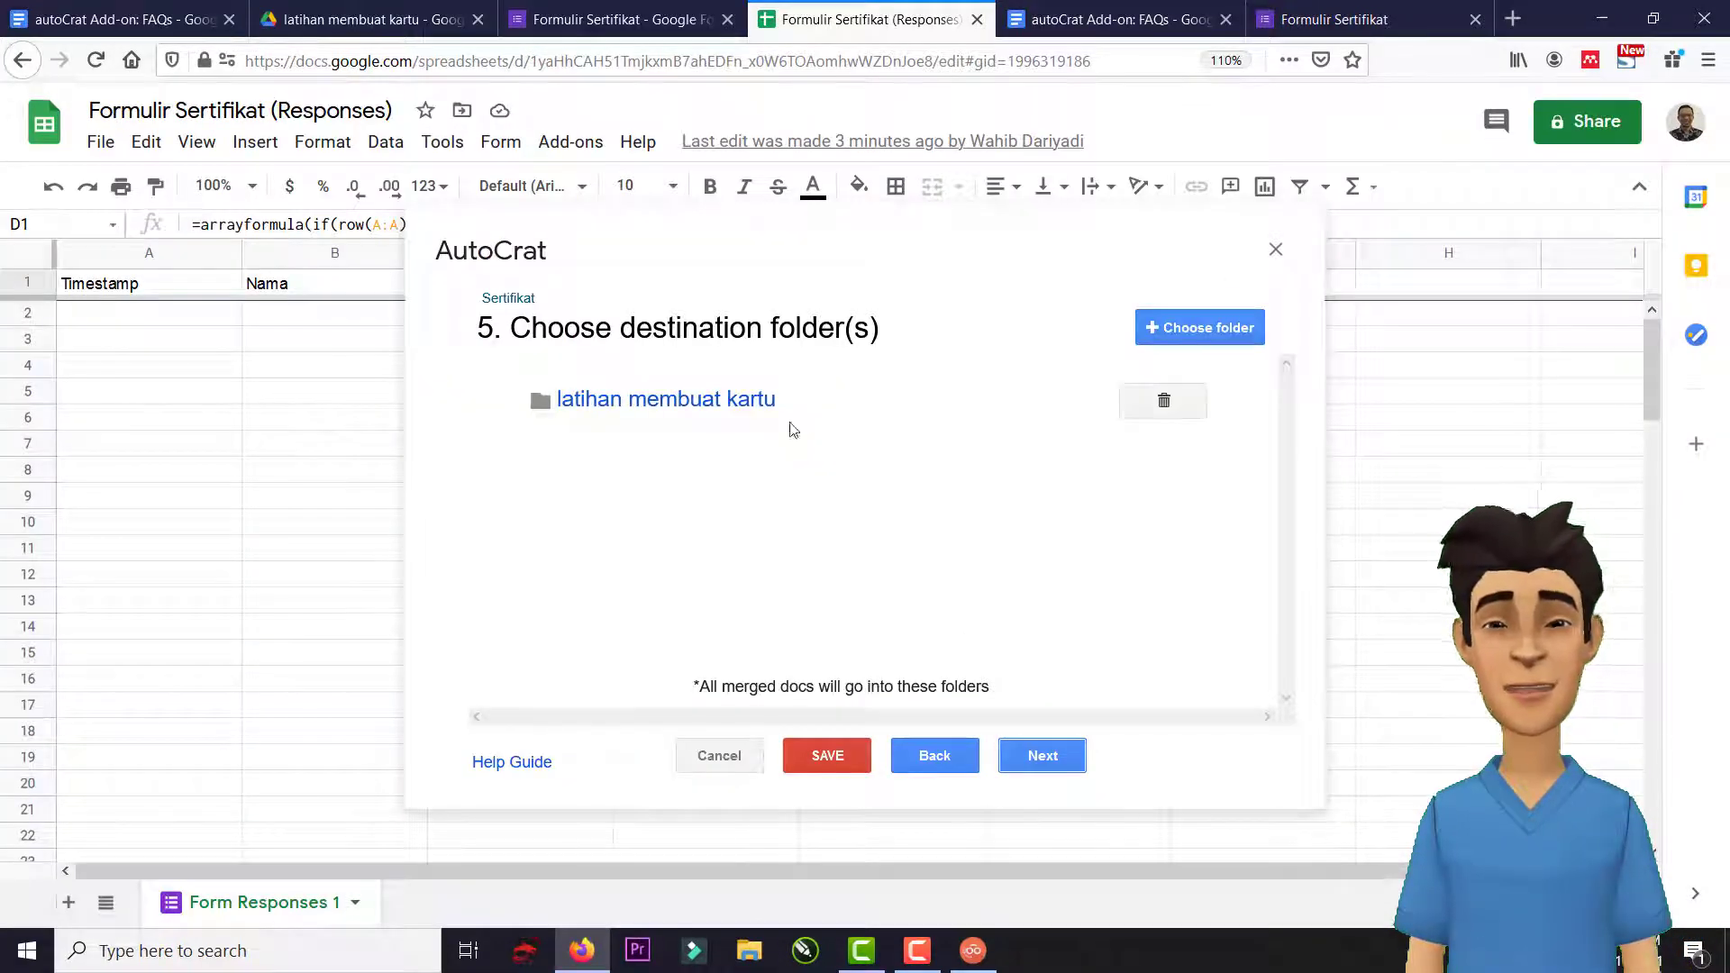
pyautogui.click(1209, 329)
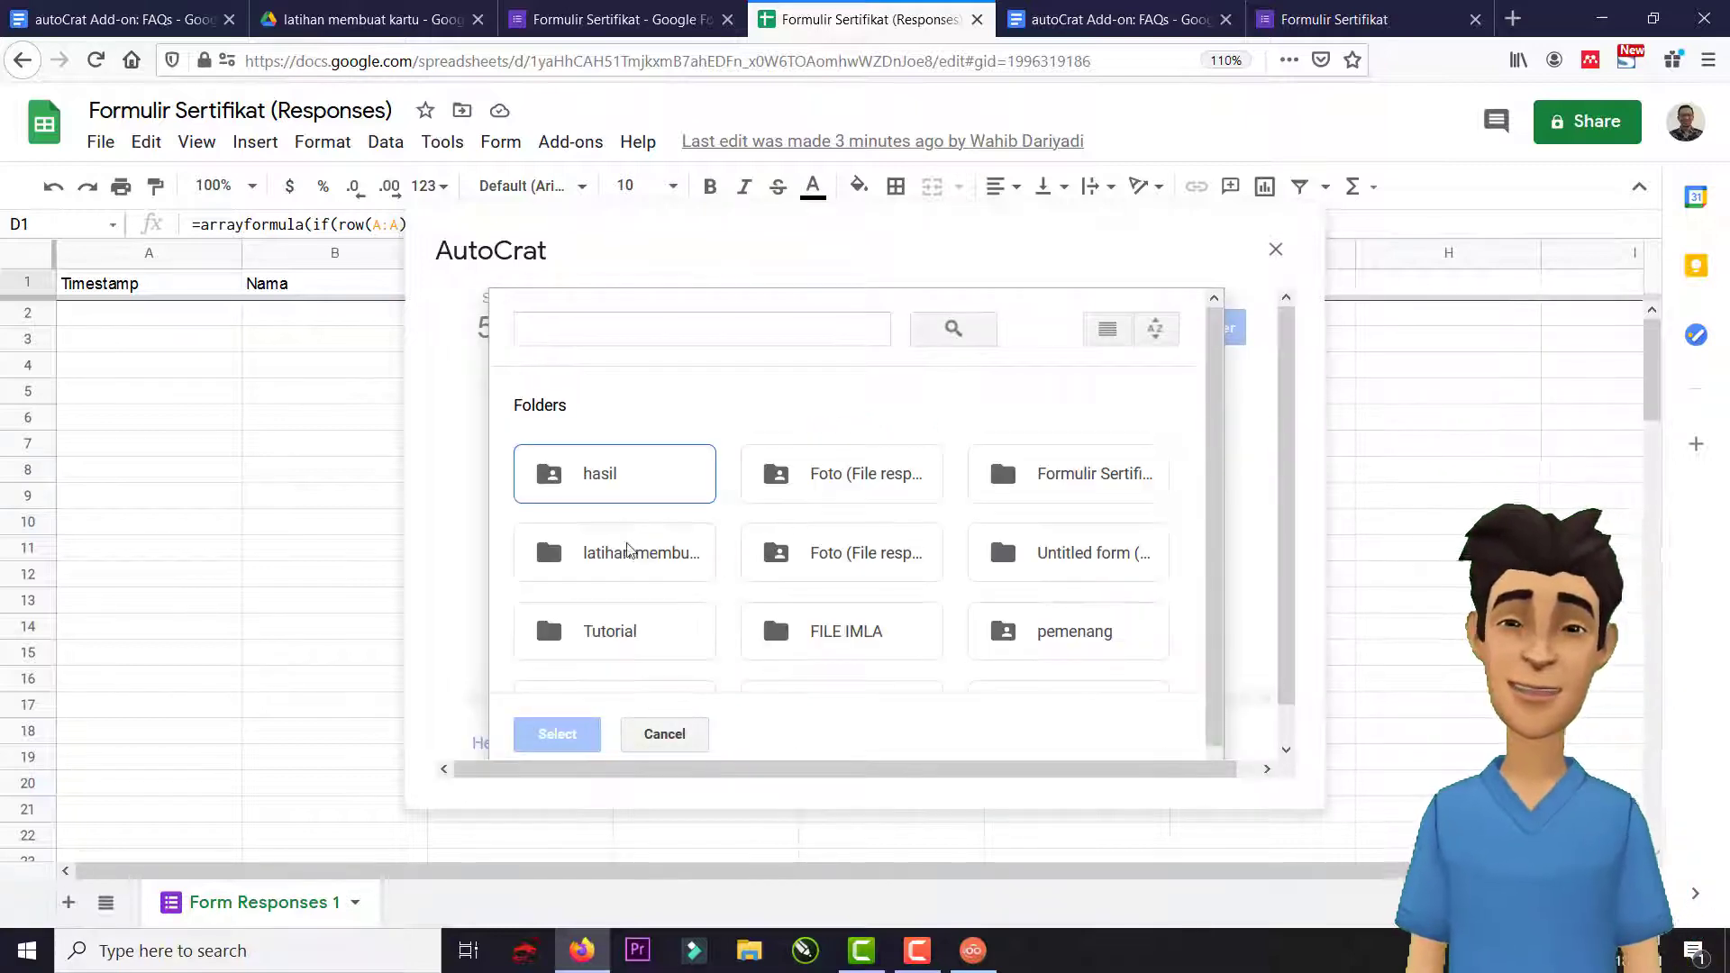
pyautogui.click(600, 478)
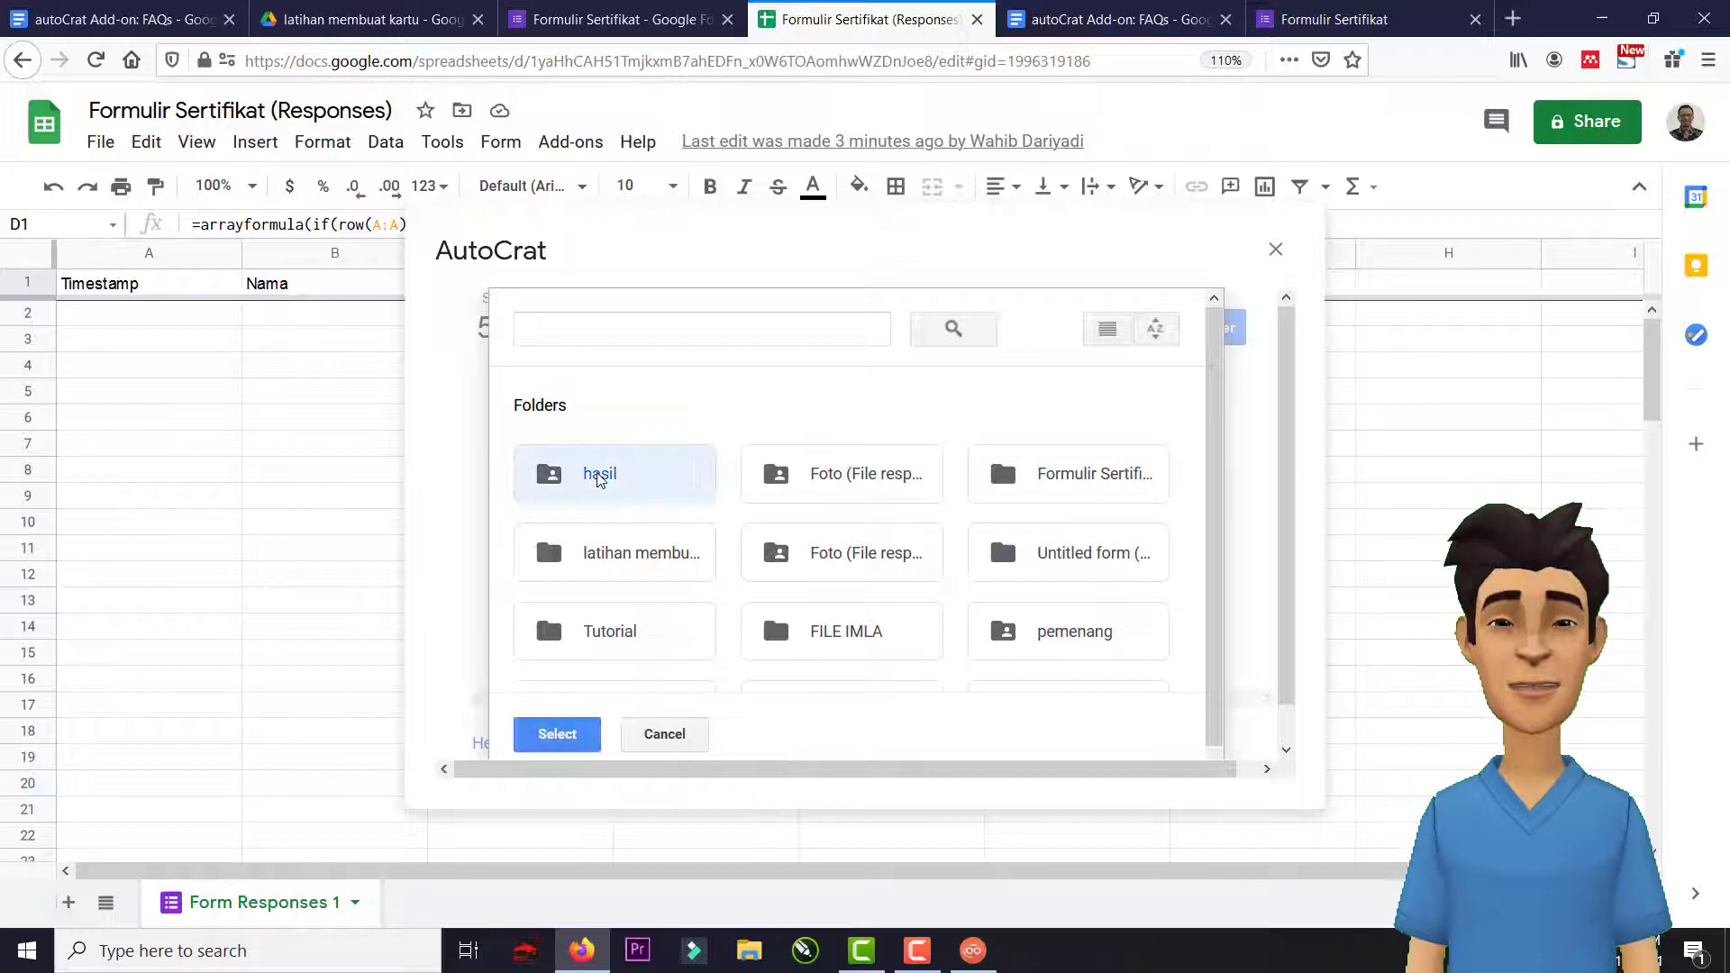
pyautogui.click(573, 744)
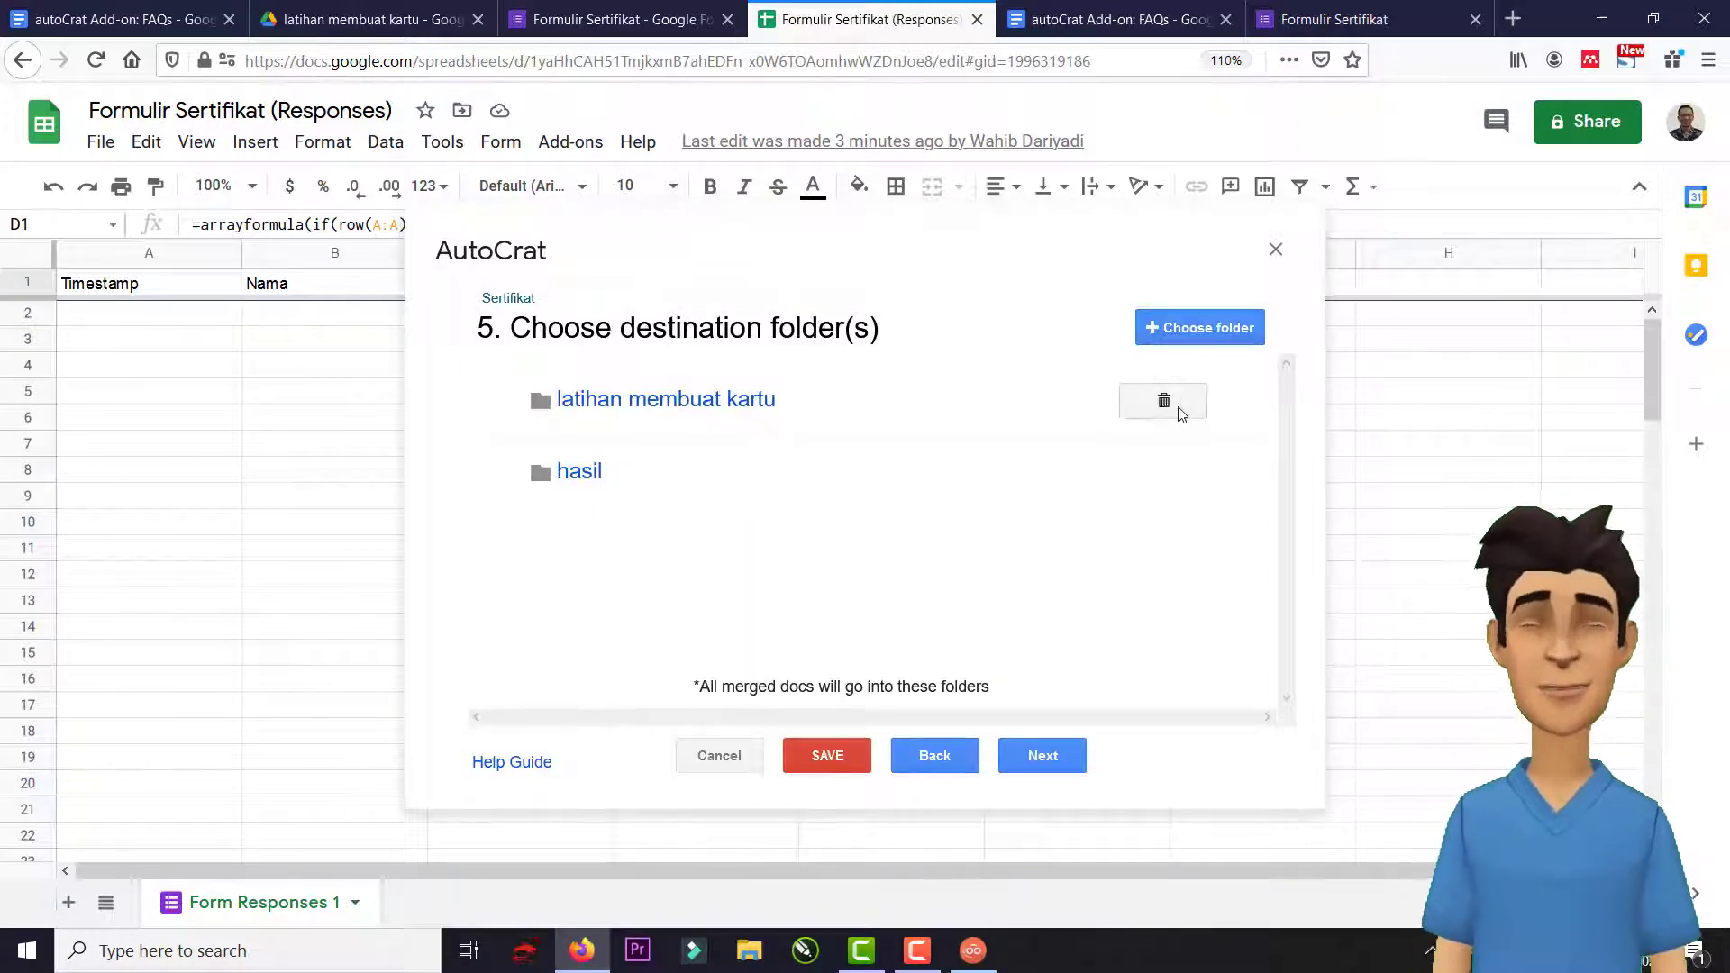
pyautogui.click(1176, 403)
pyautogui.click(1228, 491)
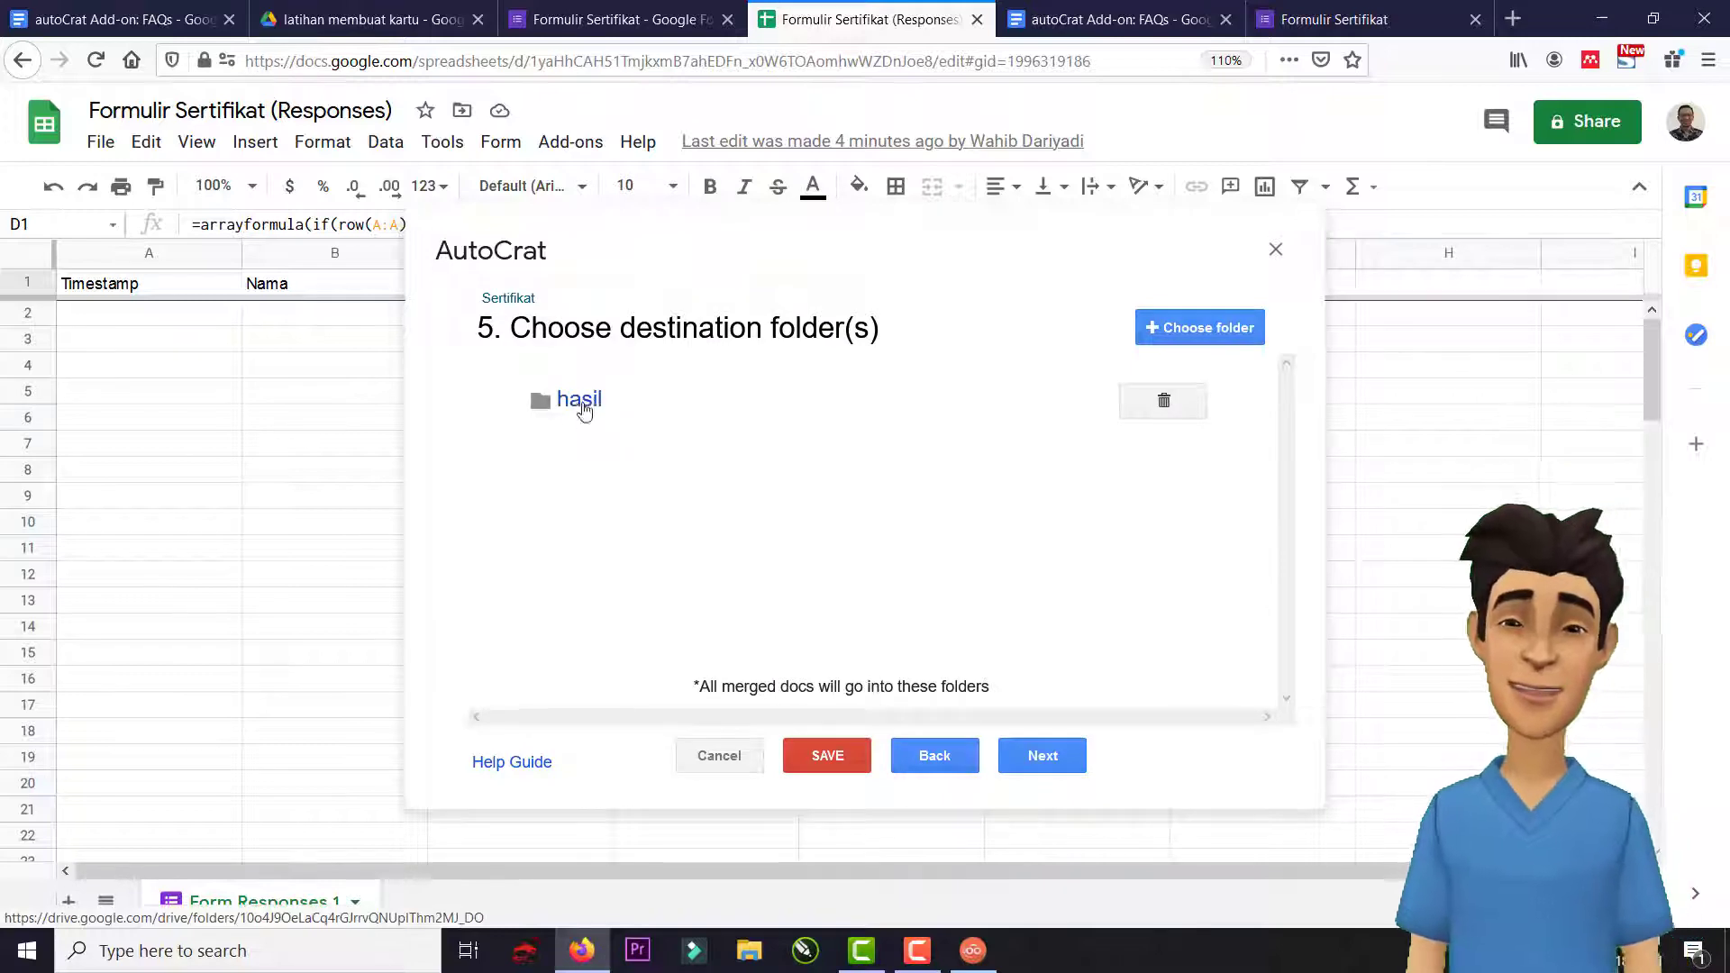
pyautogui.click(1045, 757)
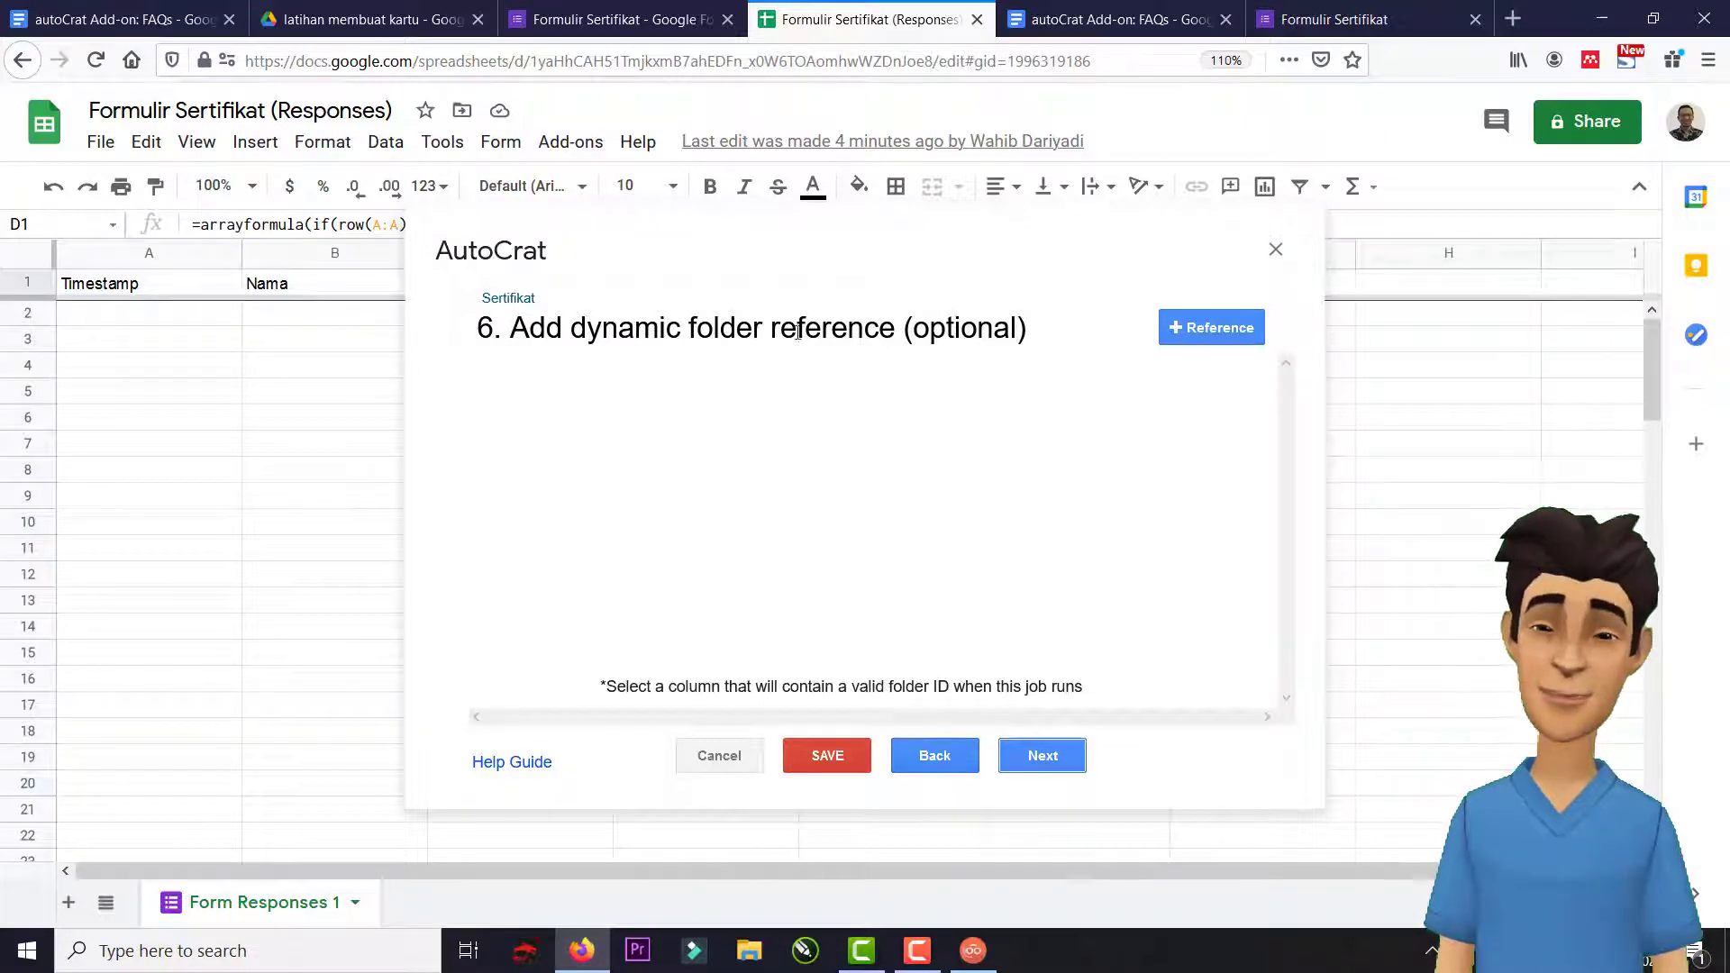
# Skip the merge condition and leave Share doc? set to No before reaching job triggers.
pyautogui.click(1043, 756)
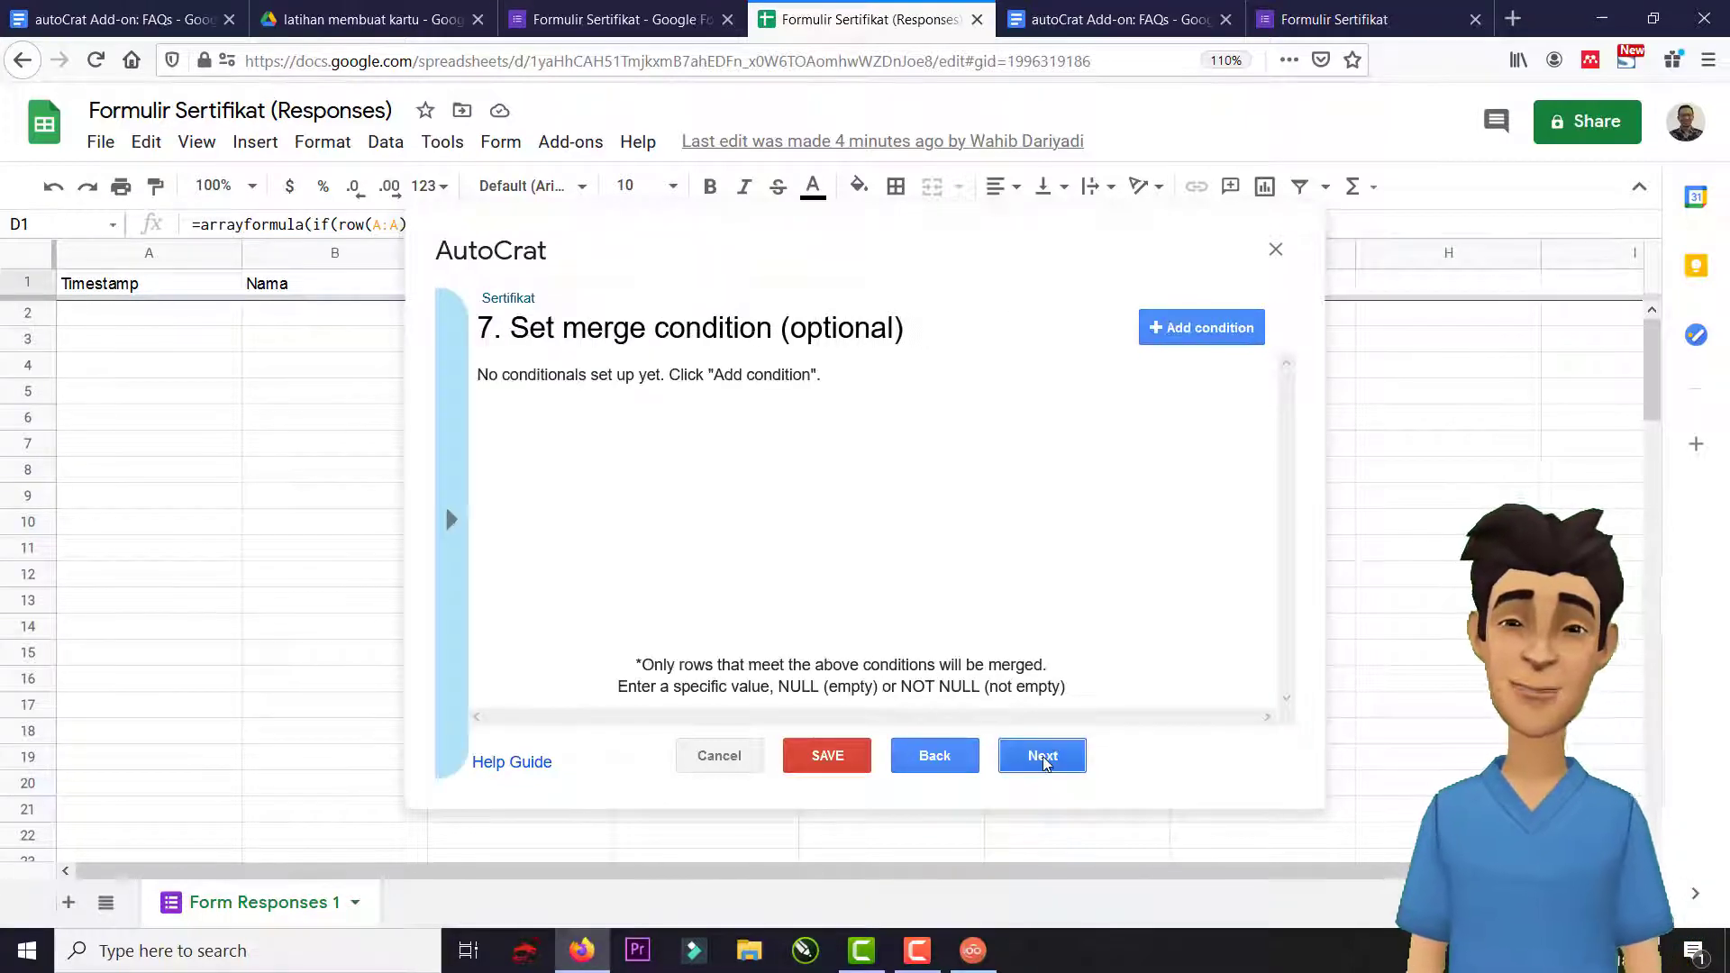
pyautogui.click(1030, 755)
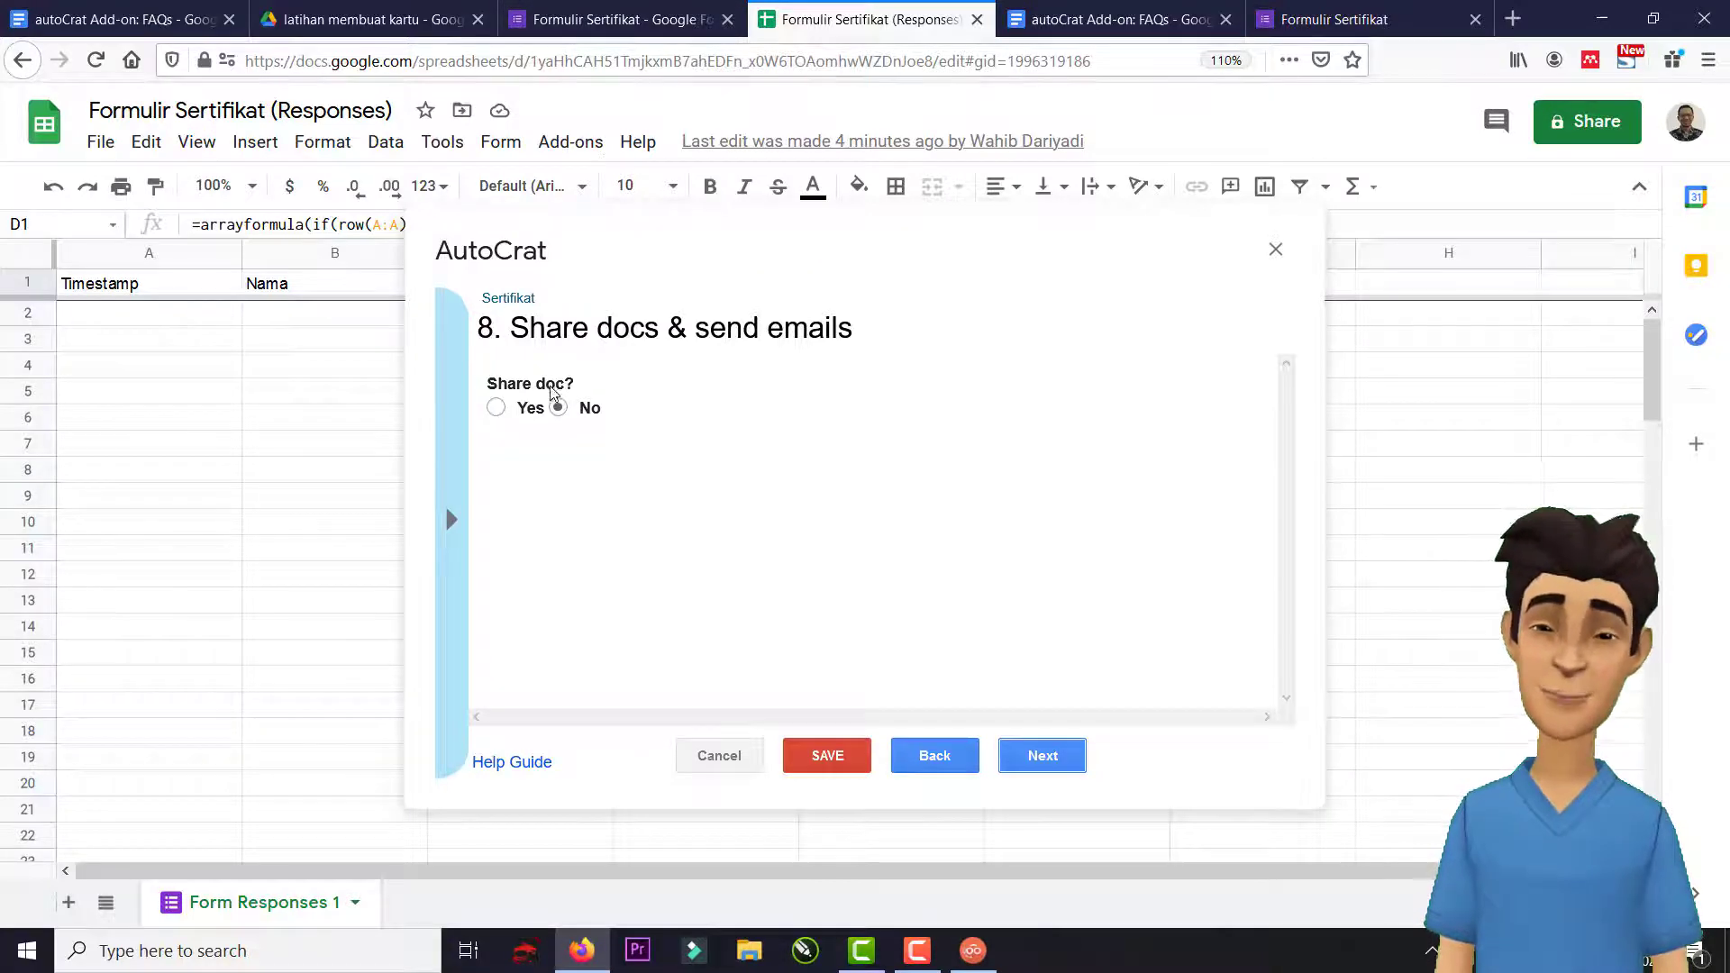
pyautogui.click(496, 407)
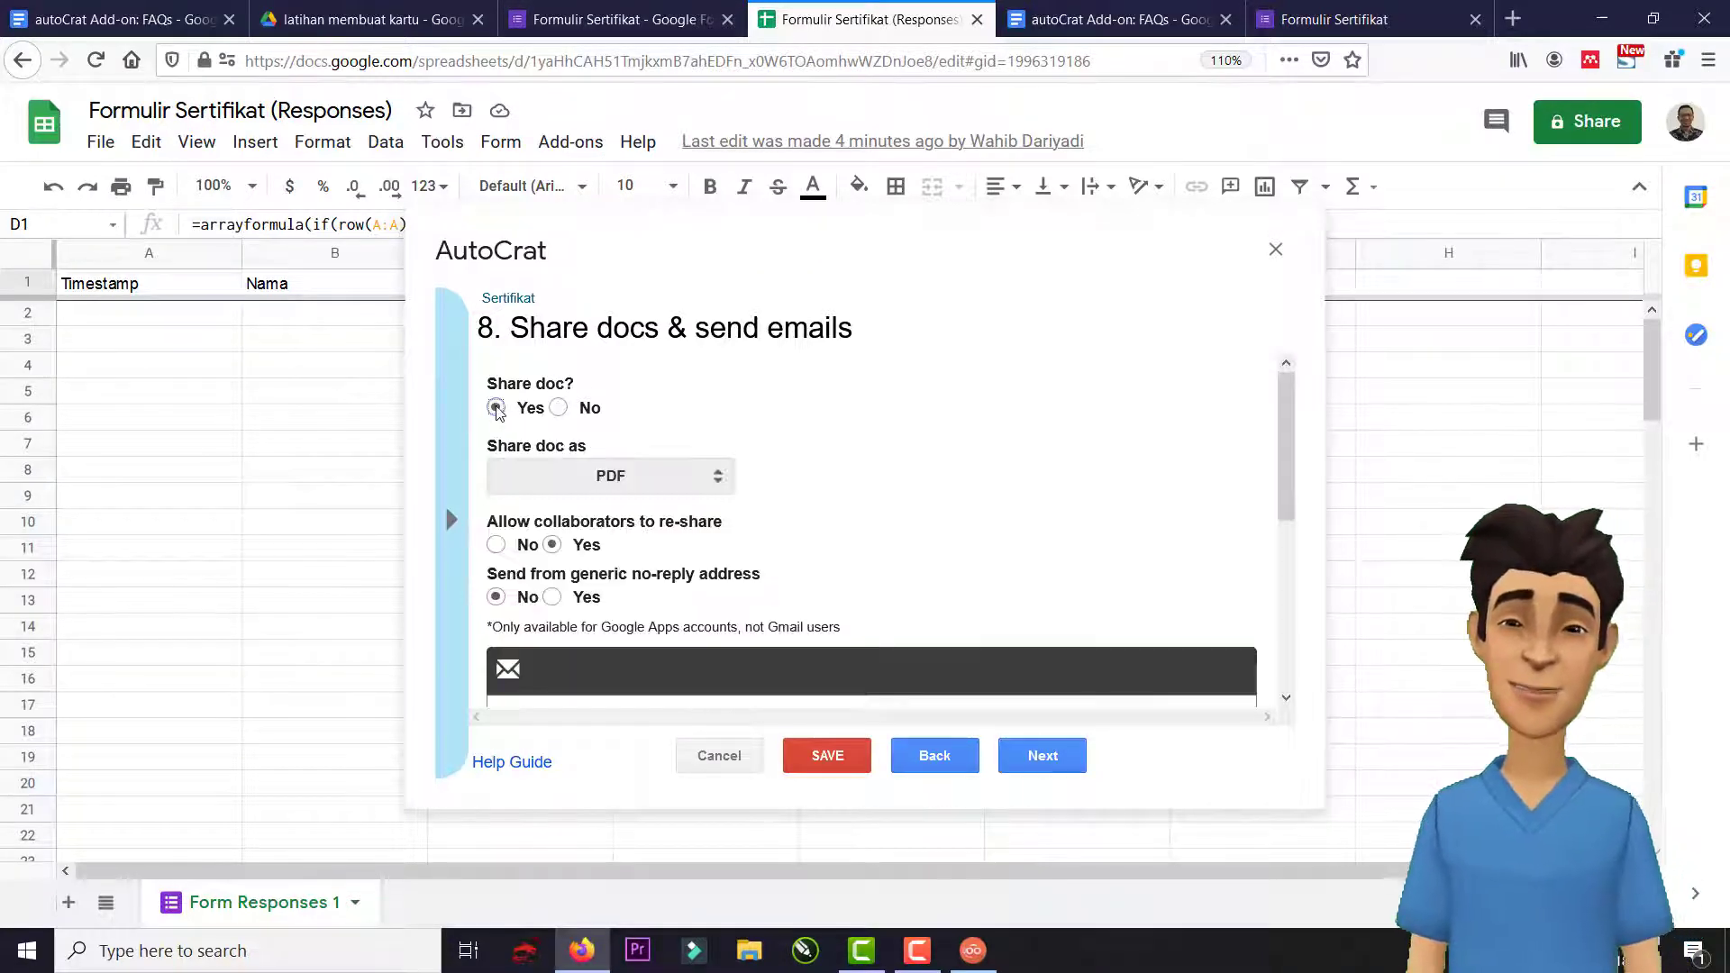
pyautogui.scroll(-4, 671, 481)
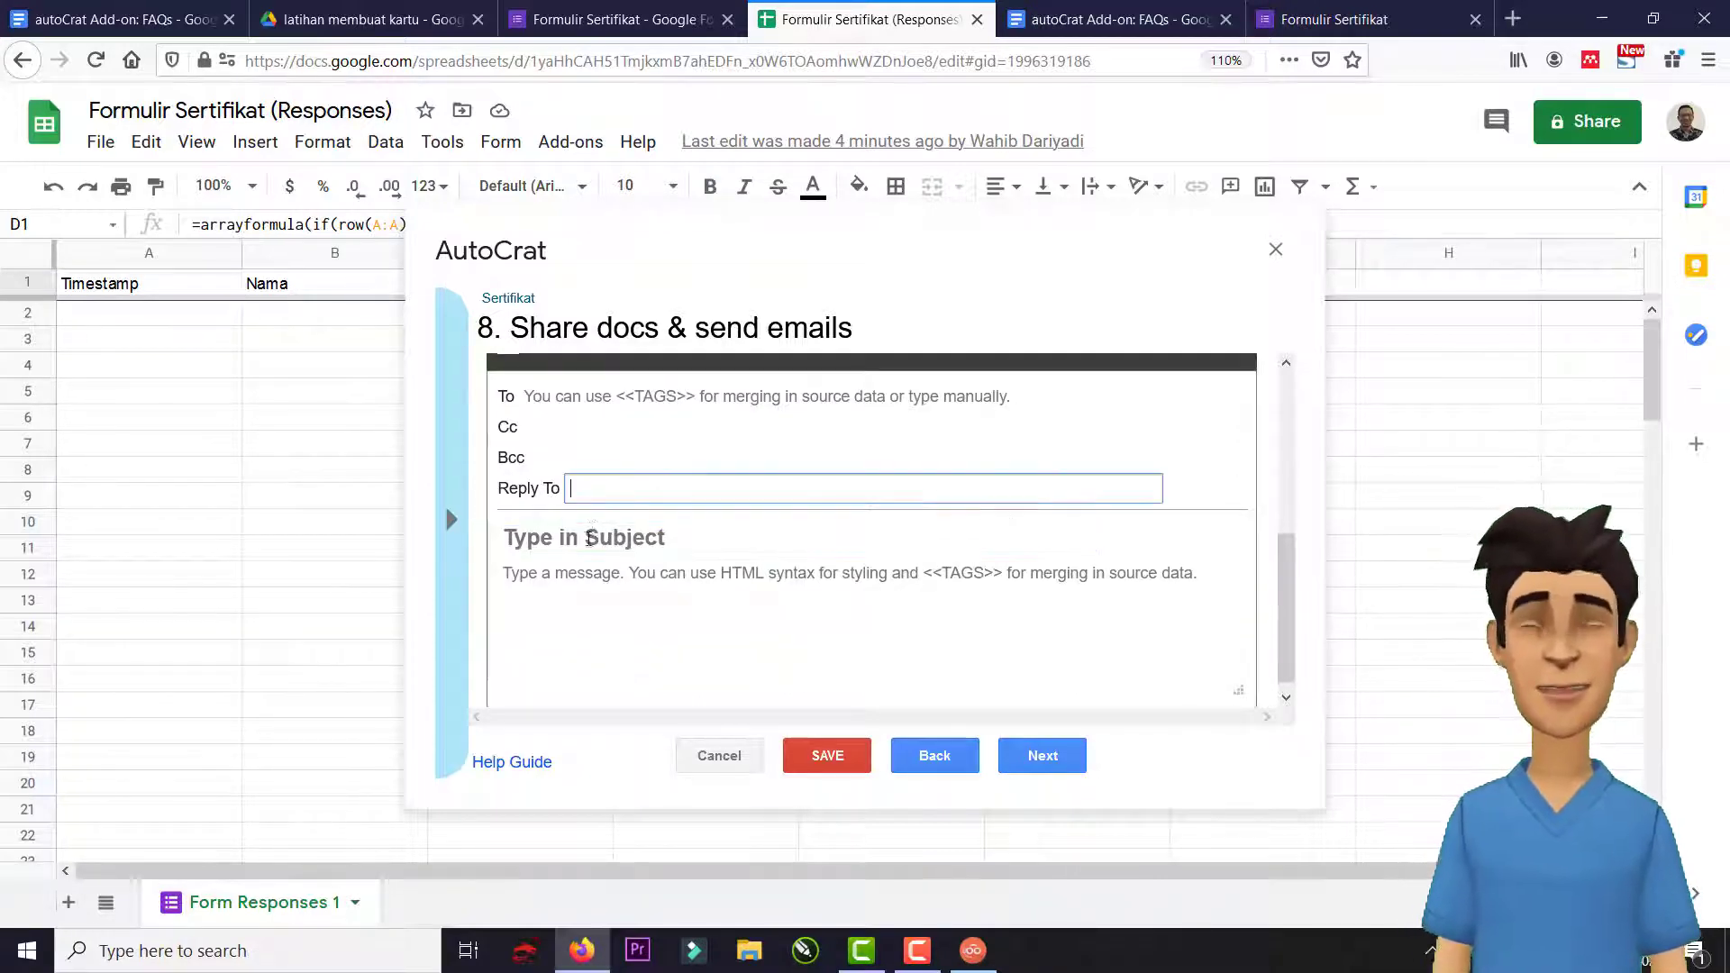
pyautogui.click(592, 538)
pyautogui.scroll(4, 596, 491)
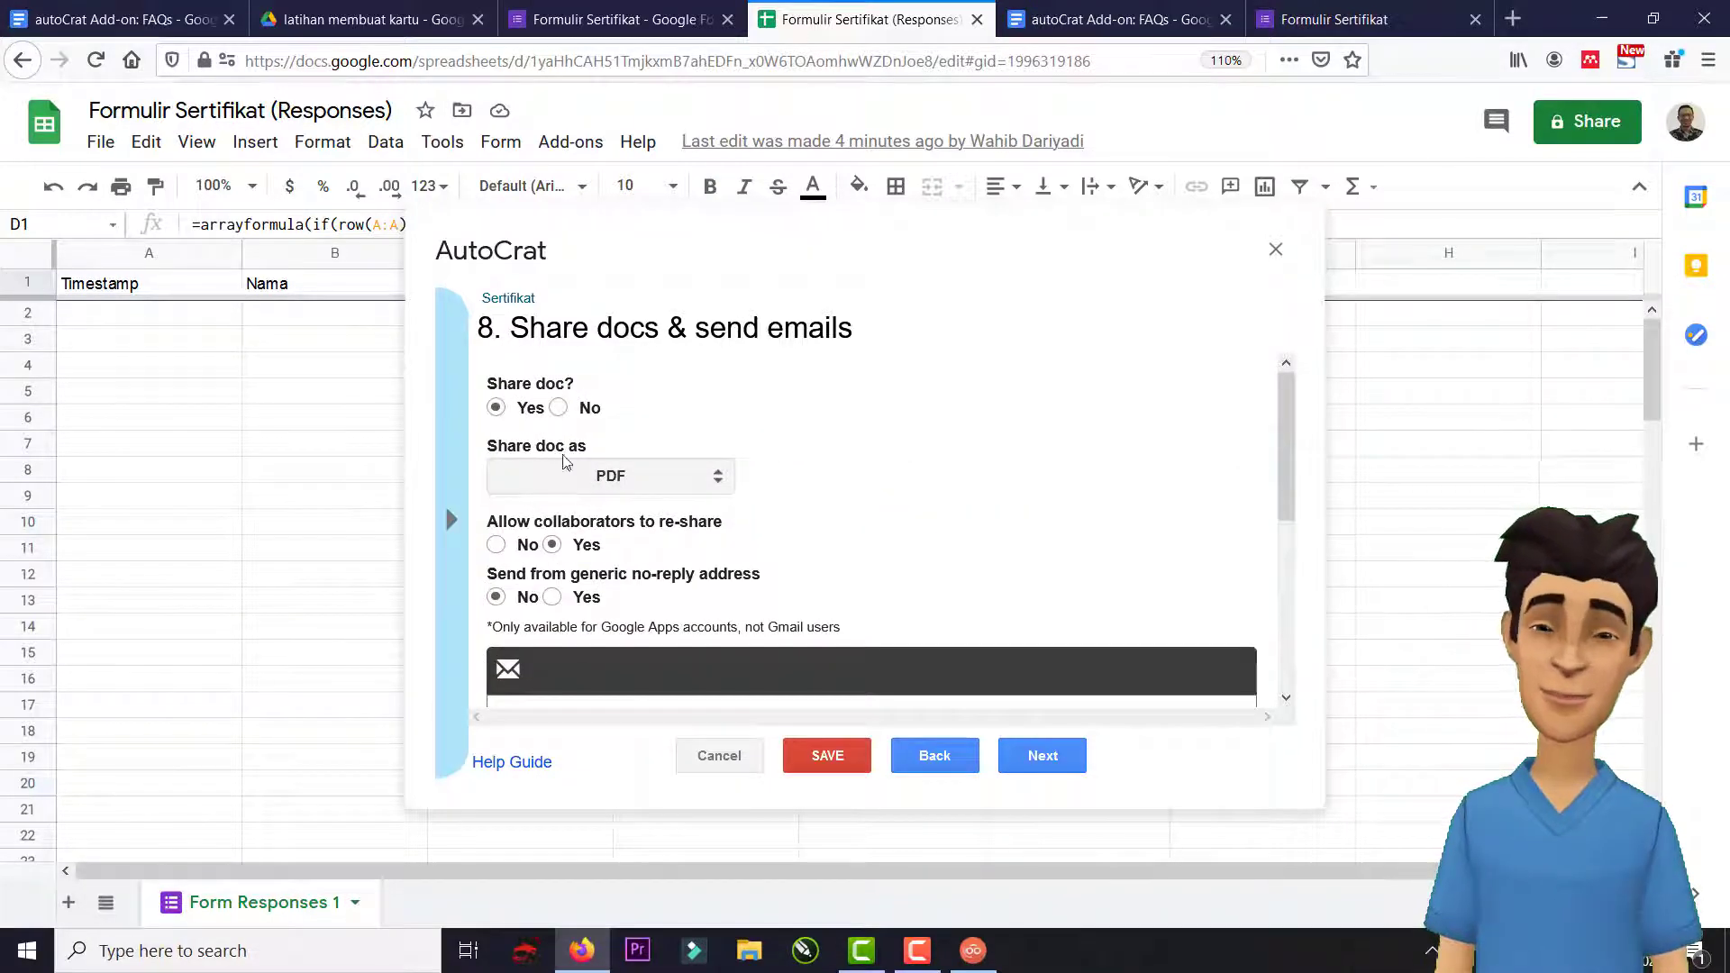
pyautogui.click(559, 407)
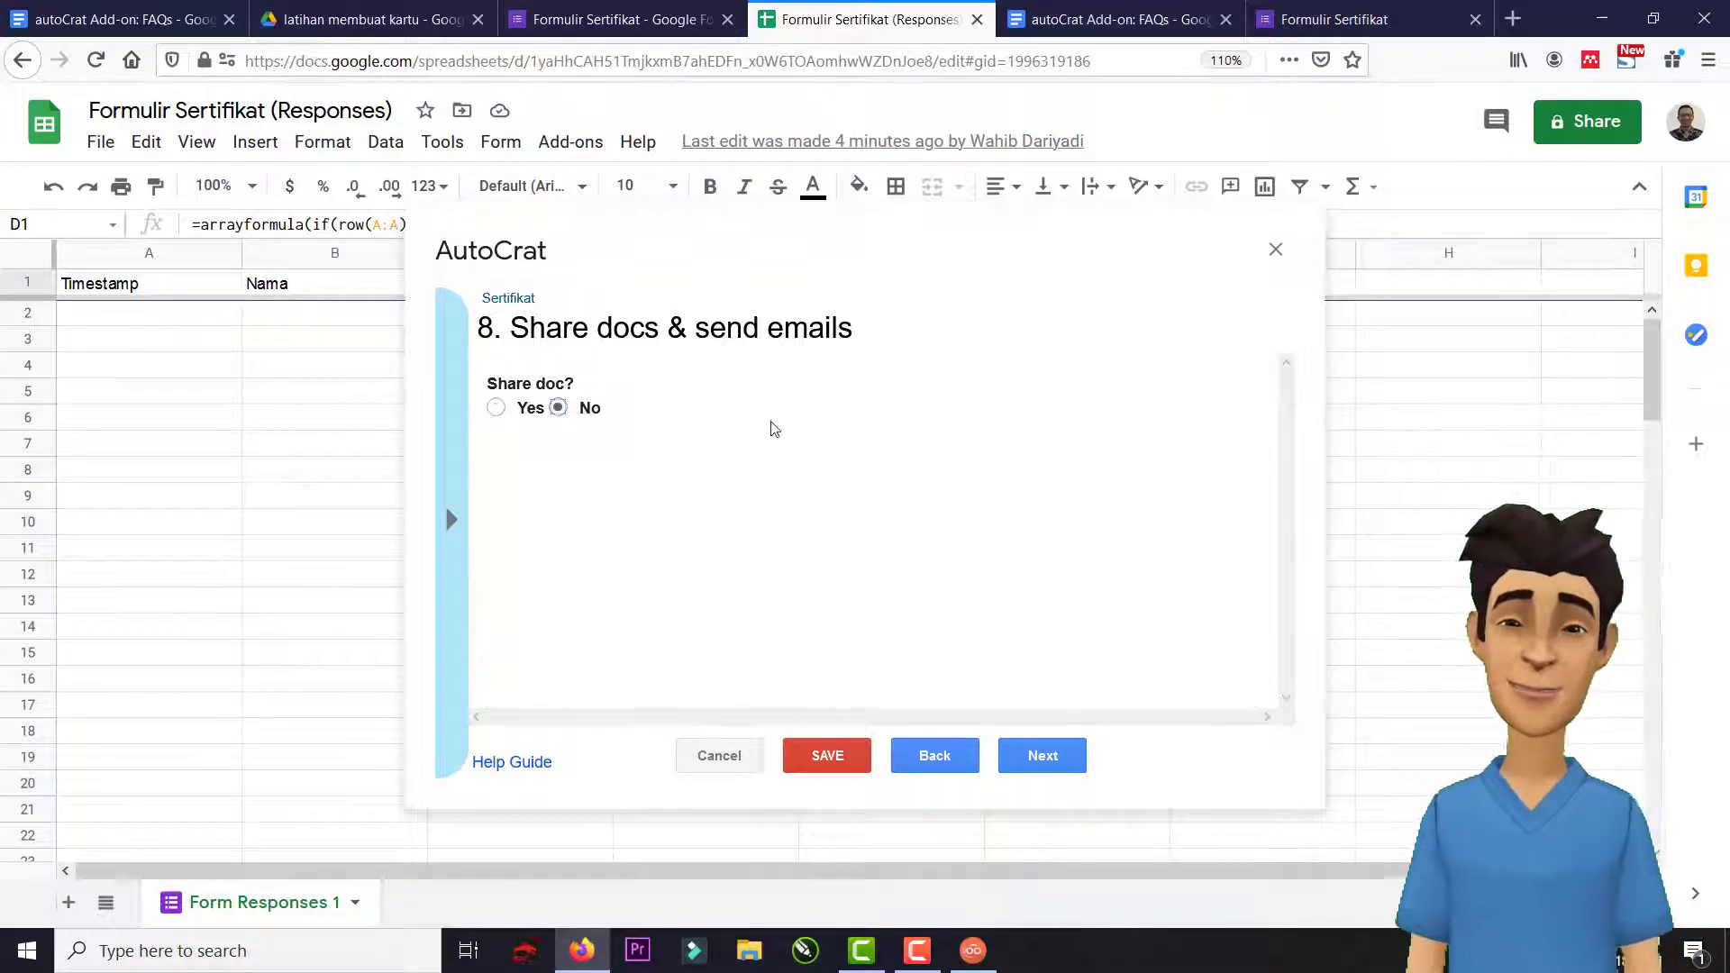
pyautogui.click(1059, 761)
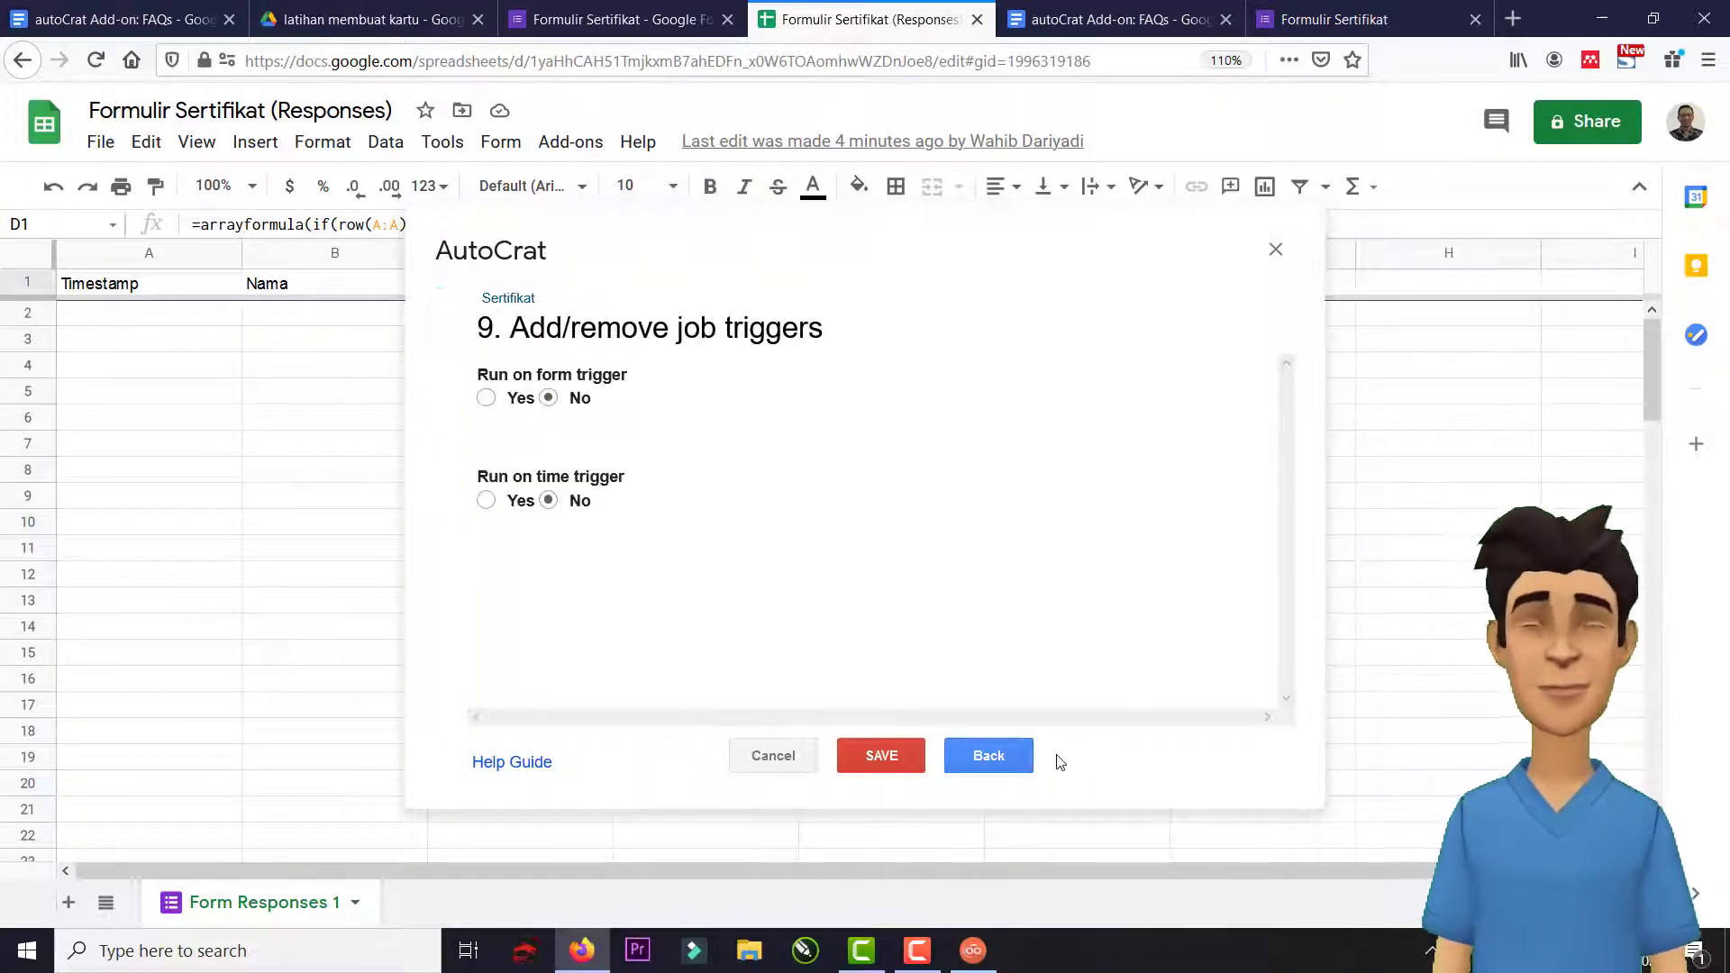
# Turn on Run on form trigger, save the Sertifikat job, and run it.
pyautogui.click(488, 397)
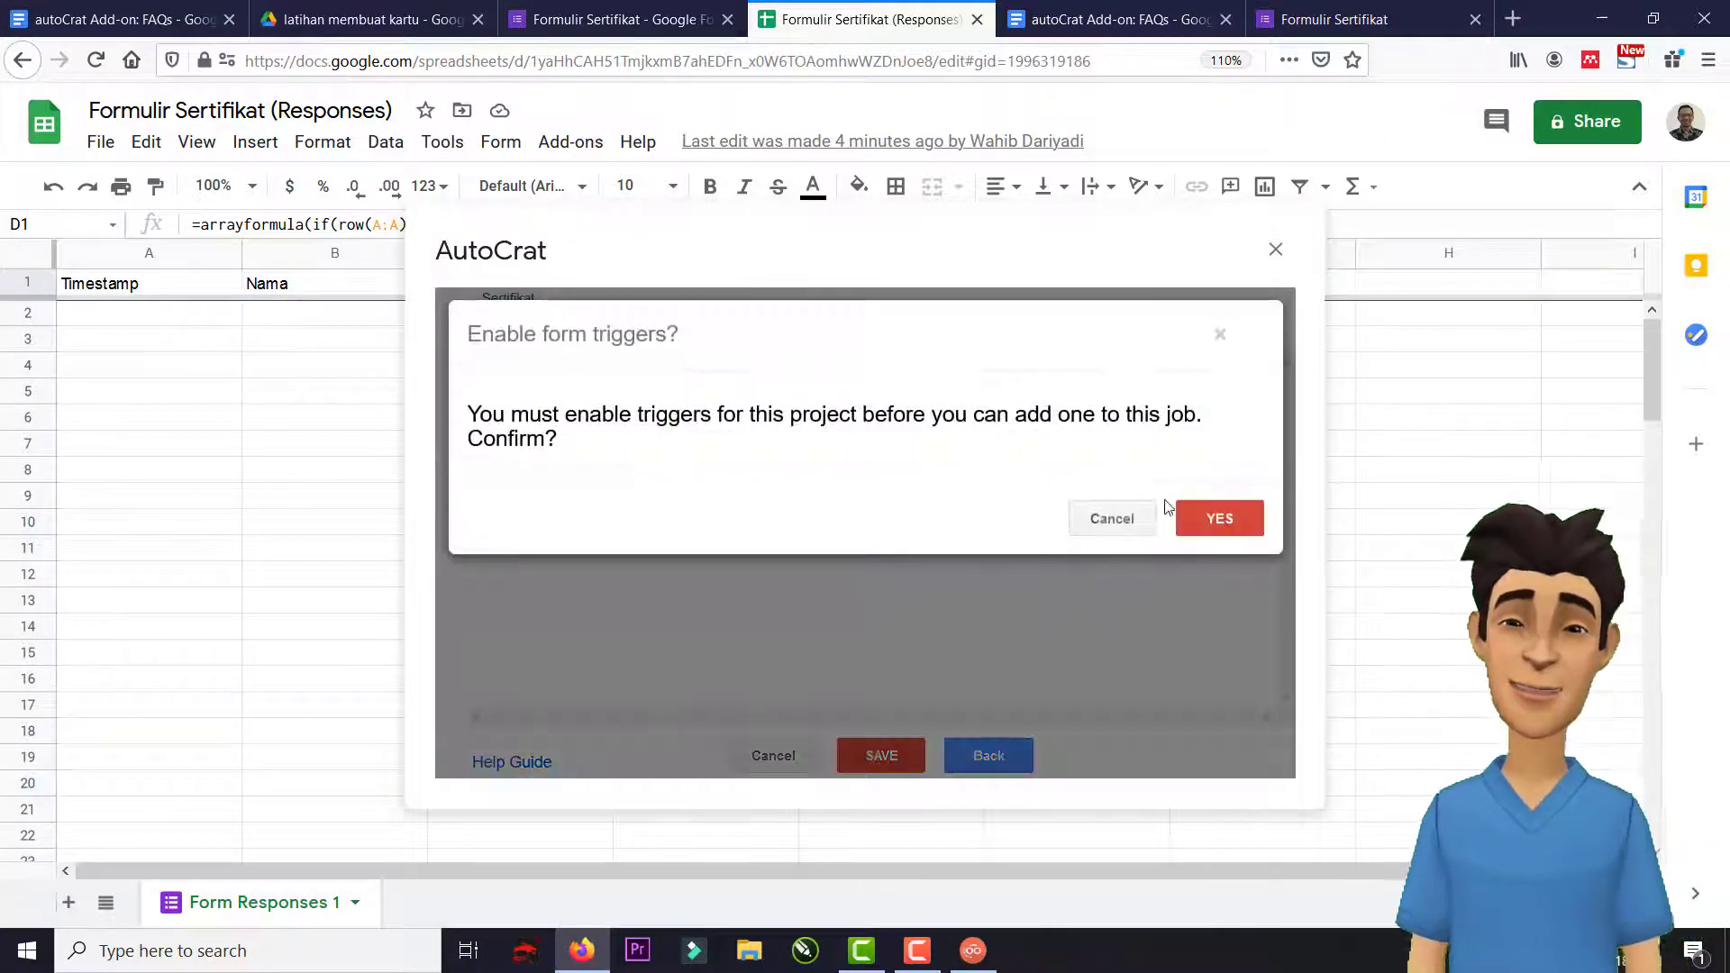
pyautogui.click(1206, 517)
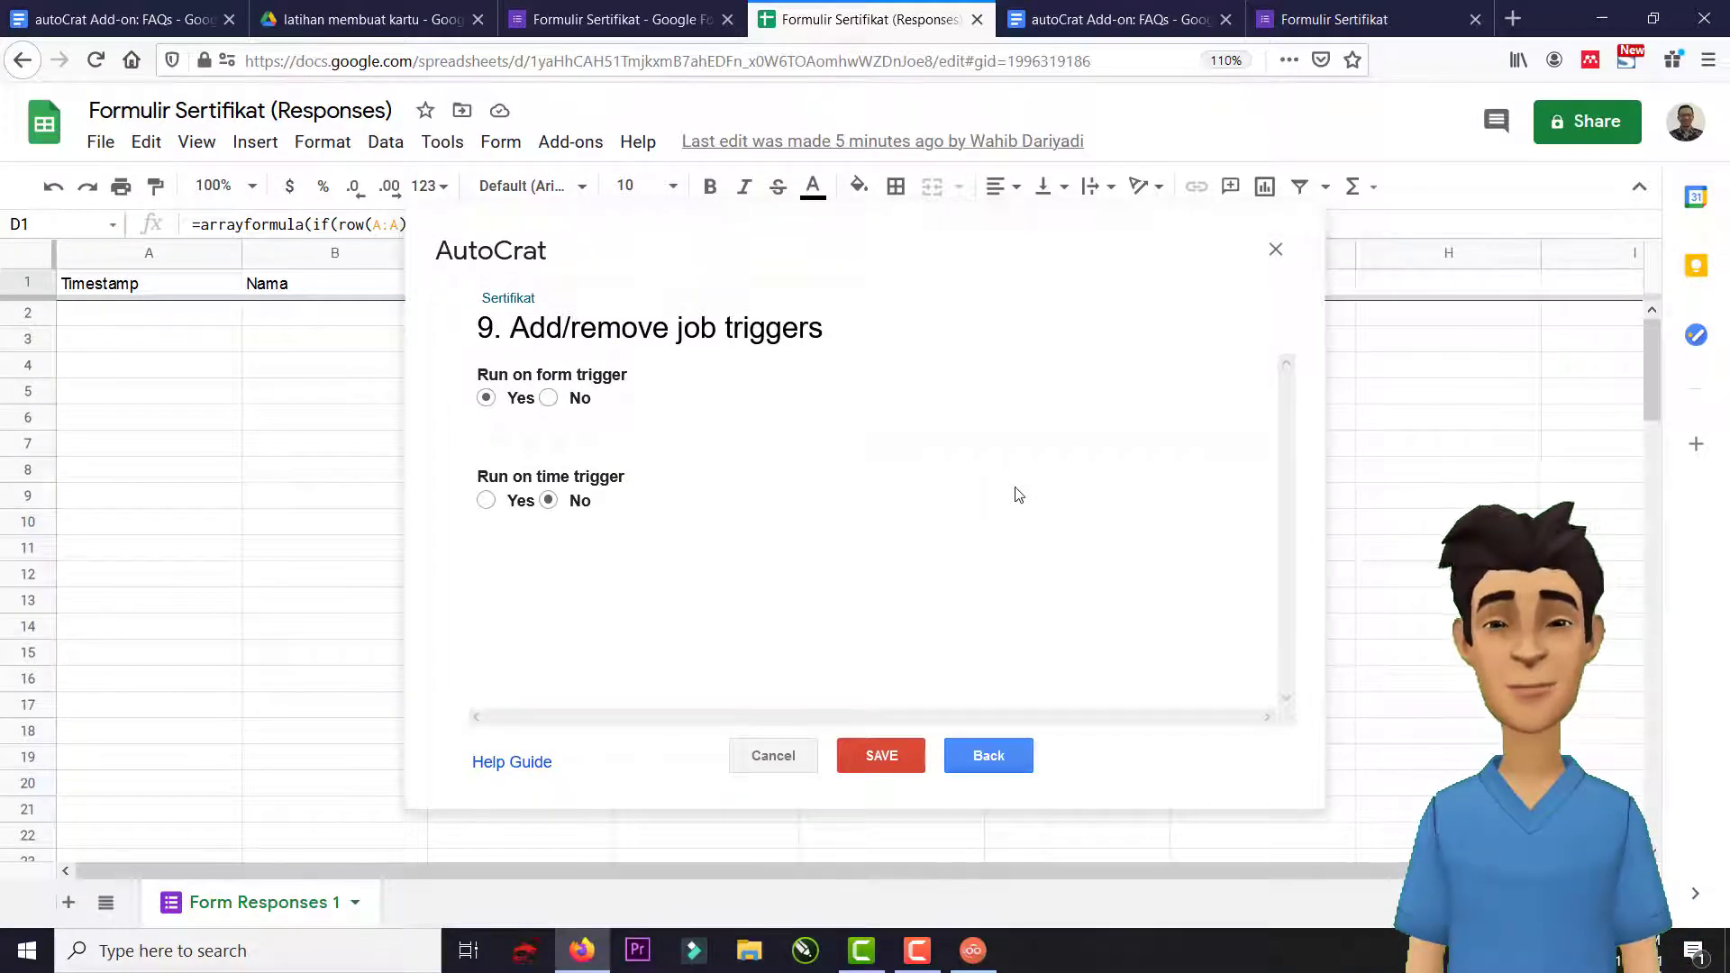
pyautogui.click(905, 759)
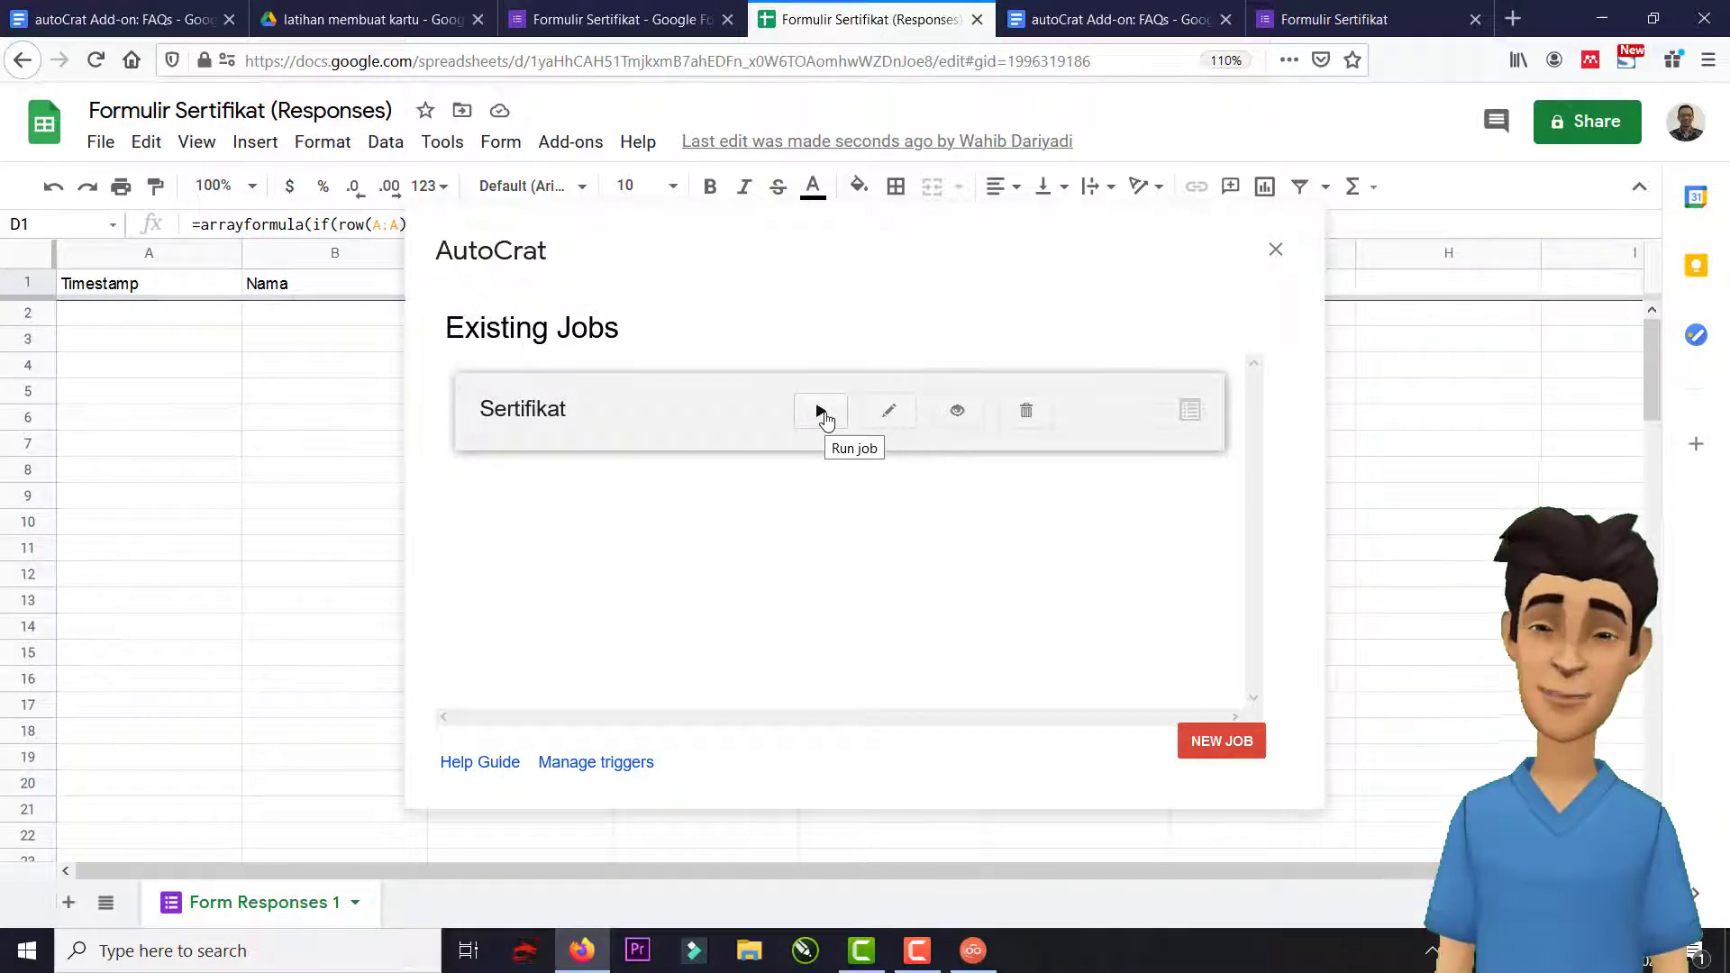
pyautogui.click(821, 413)
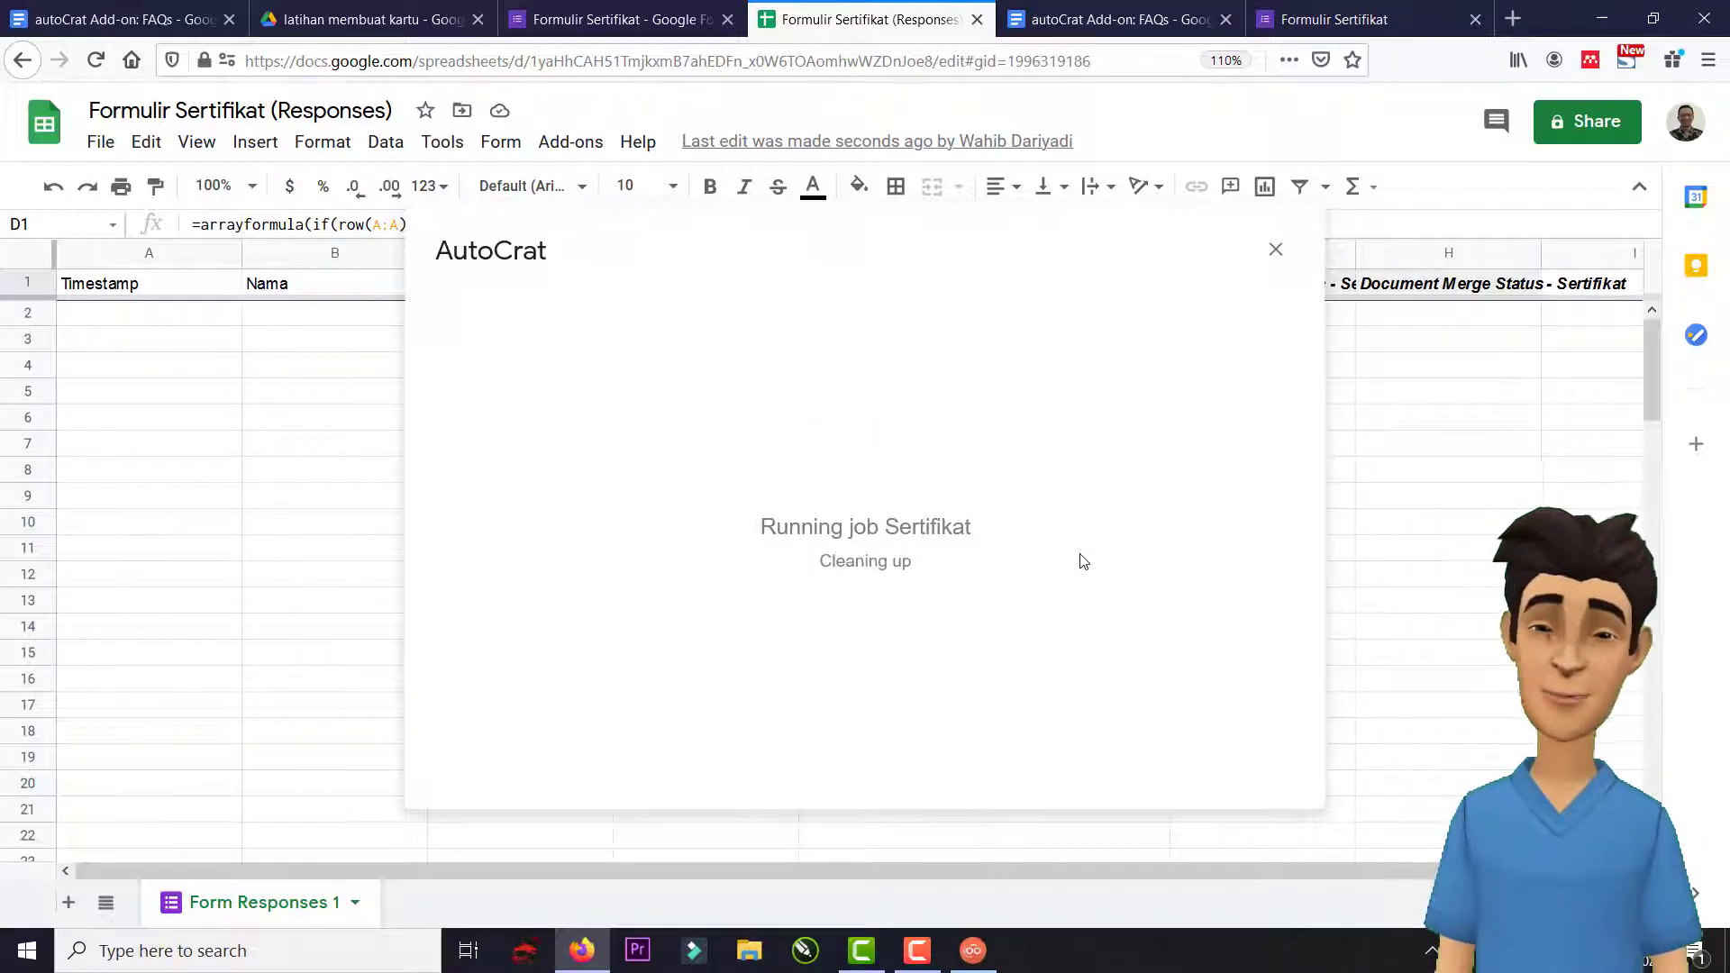
pyautogui.click(1276, 250)
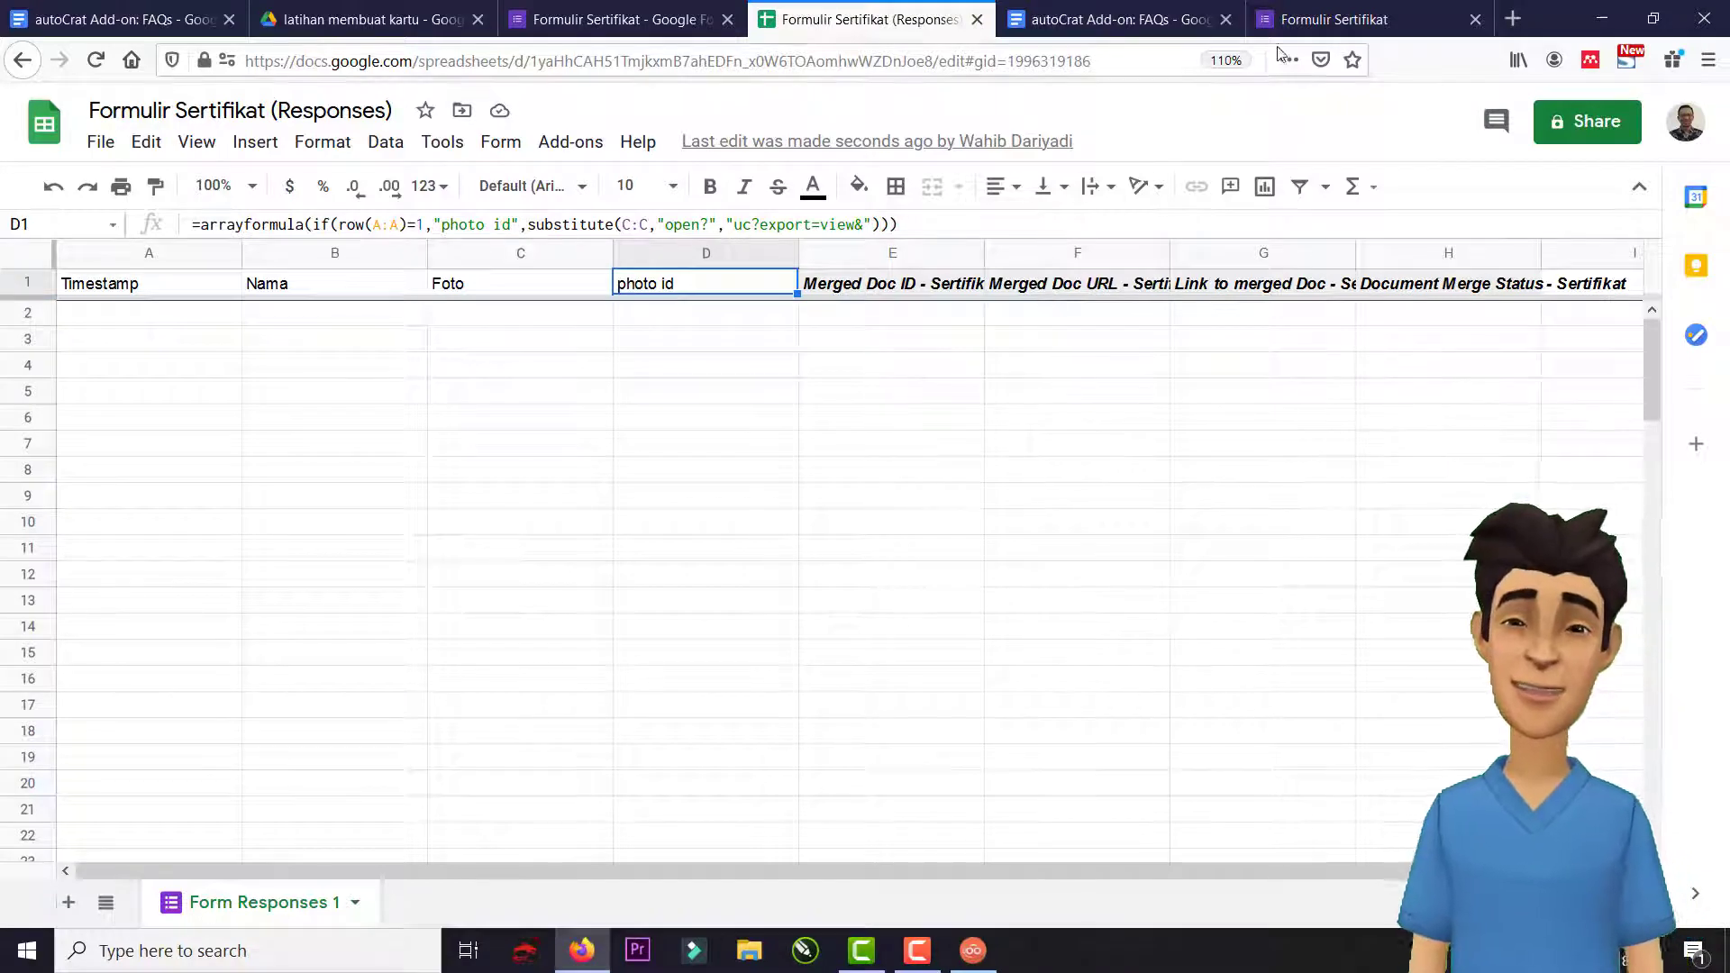
# Enter a test name, upload the WhatsApp photo to Foto, and submit the form.
pyautogui.click(1327, 21)
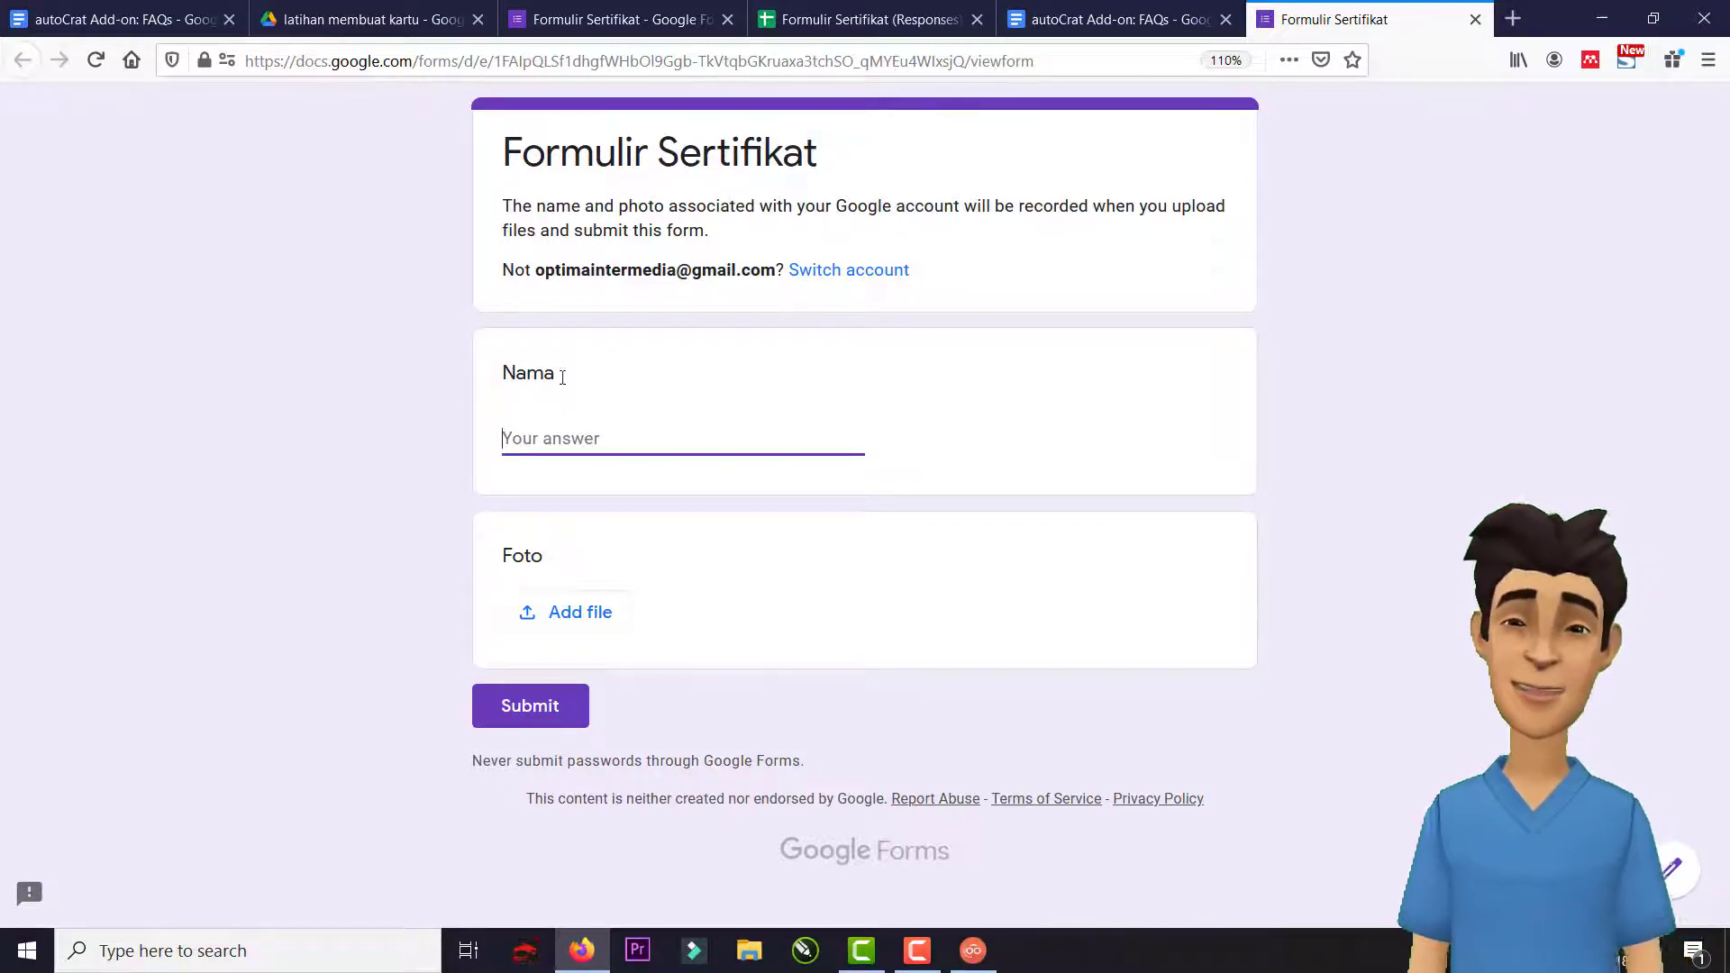
pyautogui.write('Moch')
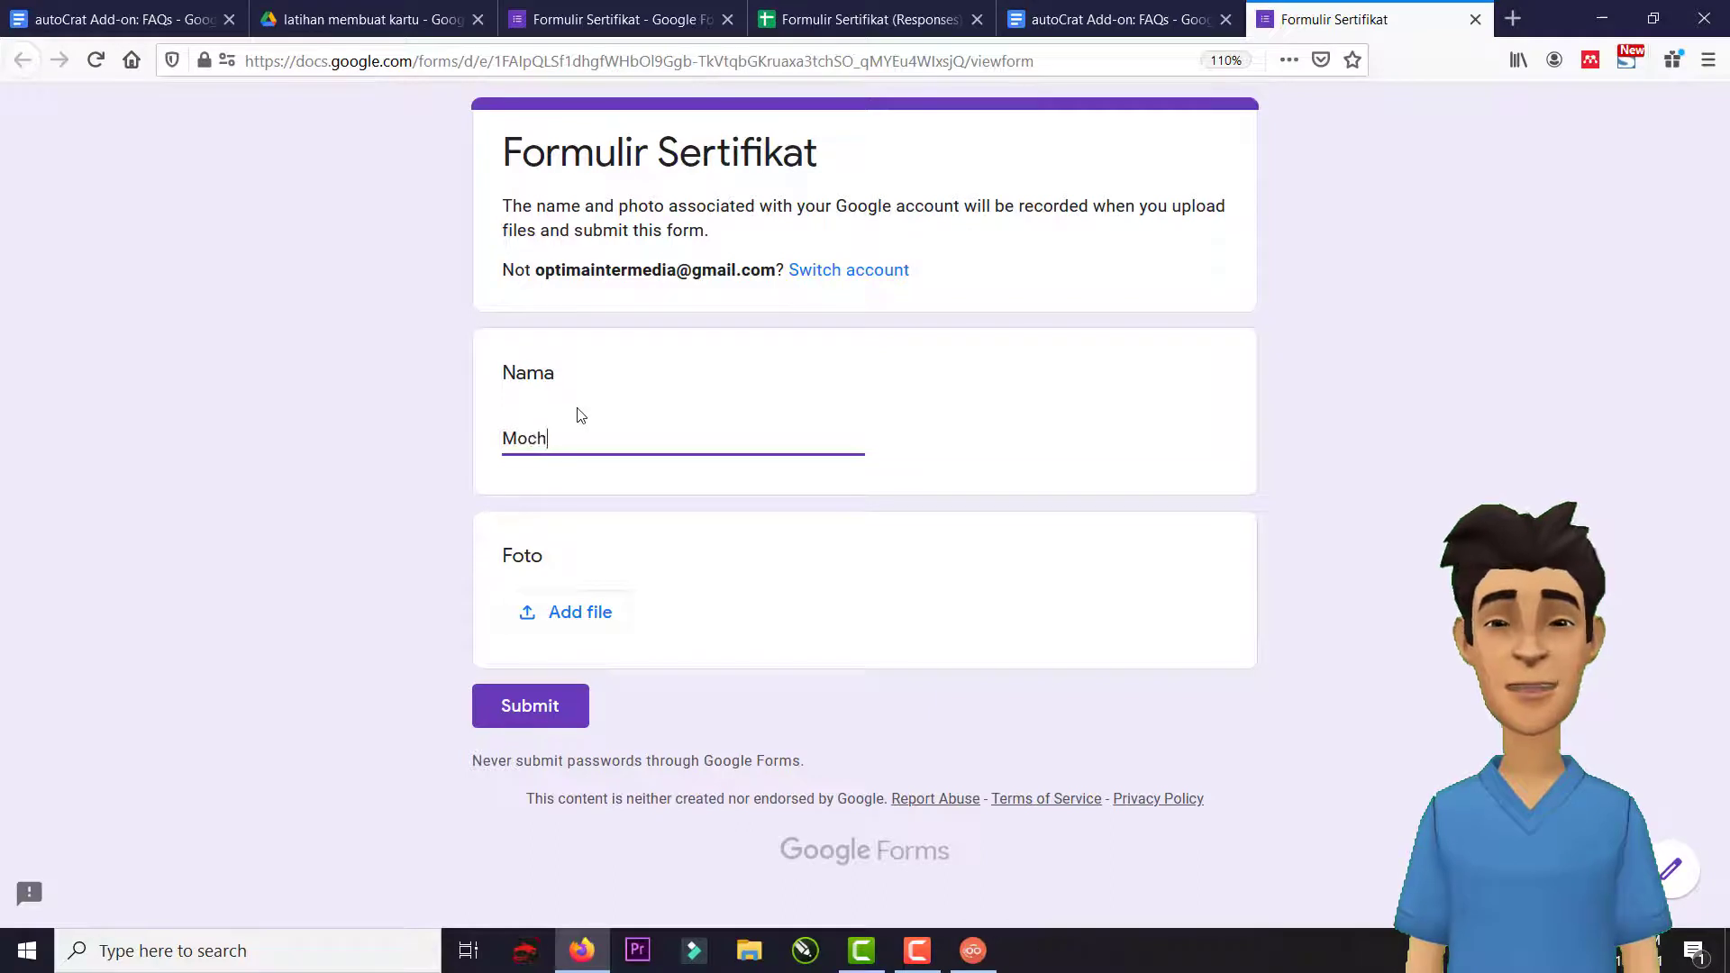
pyautogui.write(' wa')
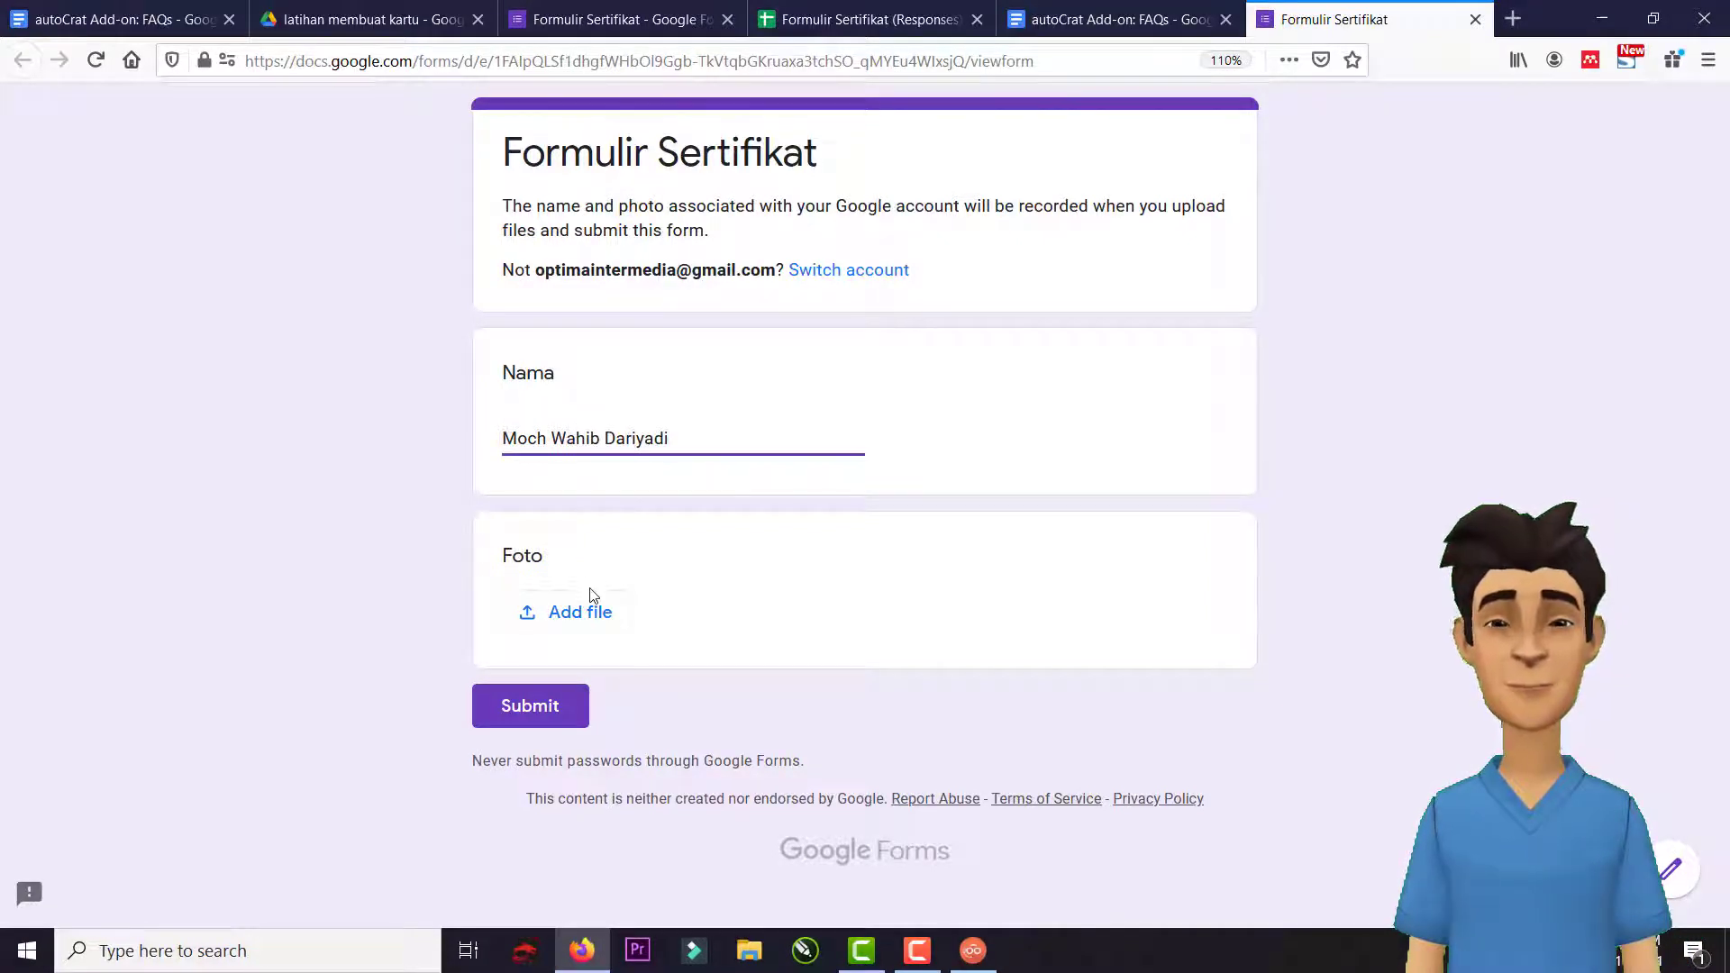
pyautogui.click(602, 628)
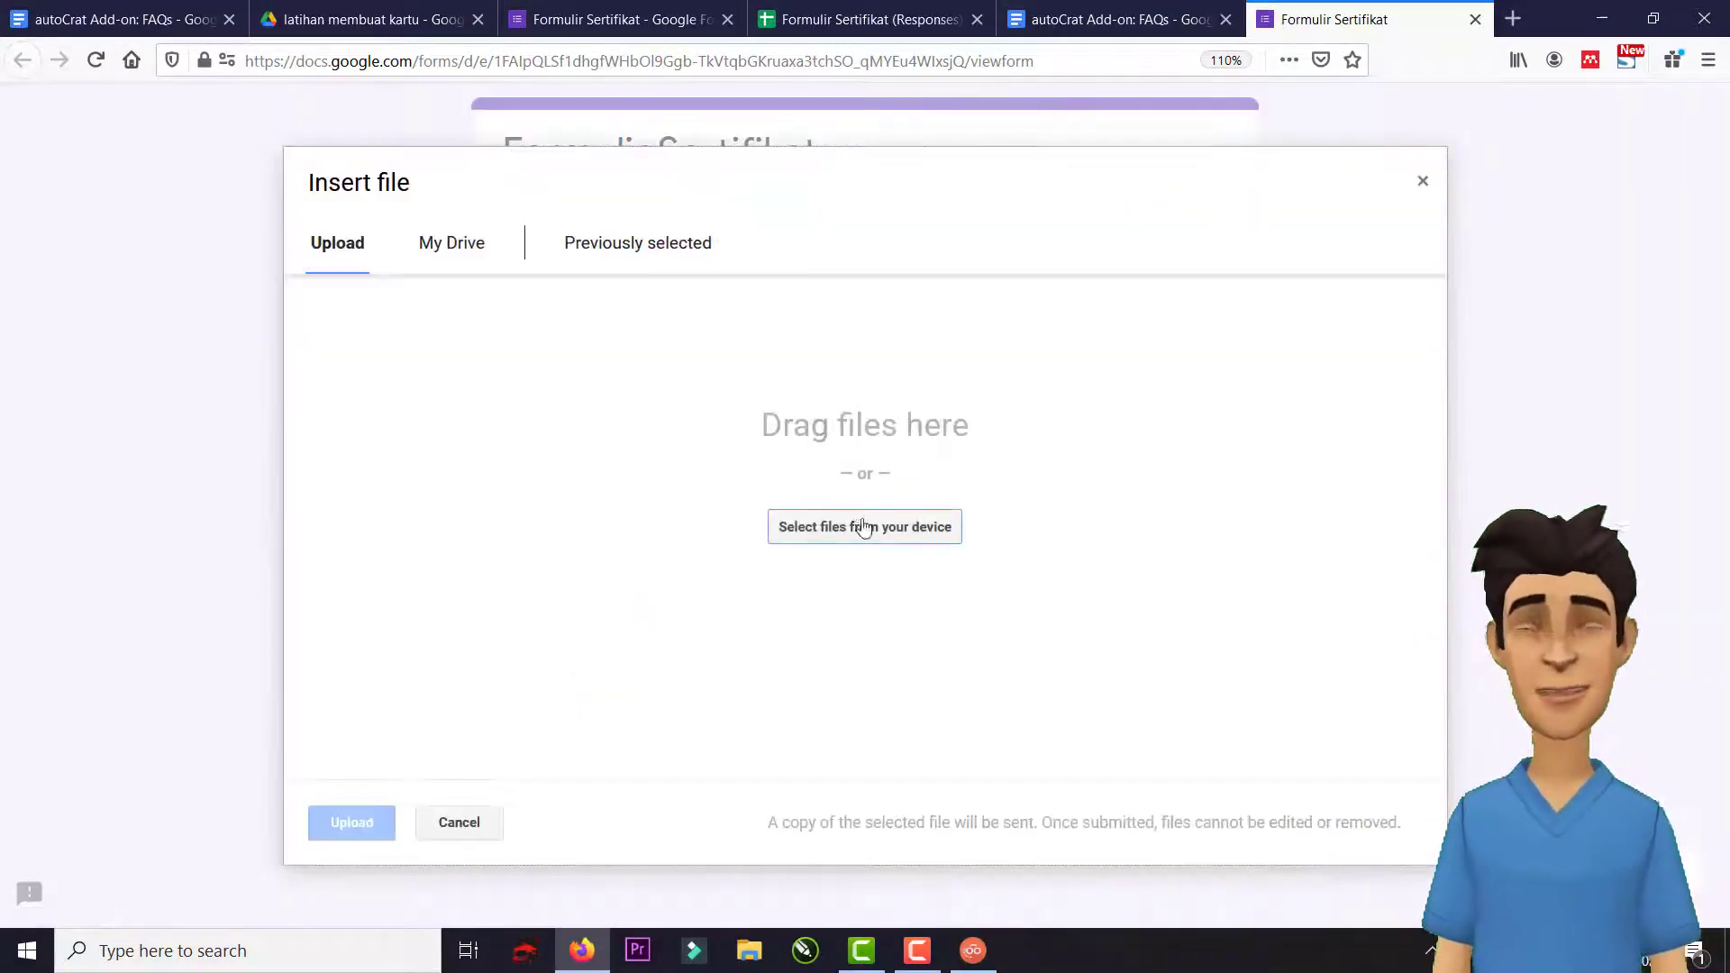
pyautogui.click(866, 531)
pyautogui.scroll(-5, 848, 400)
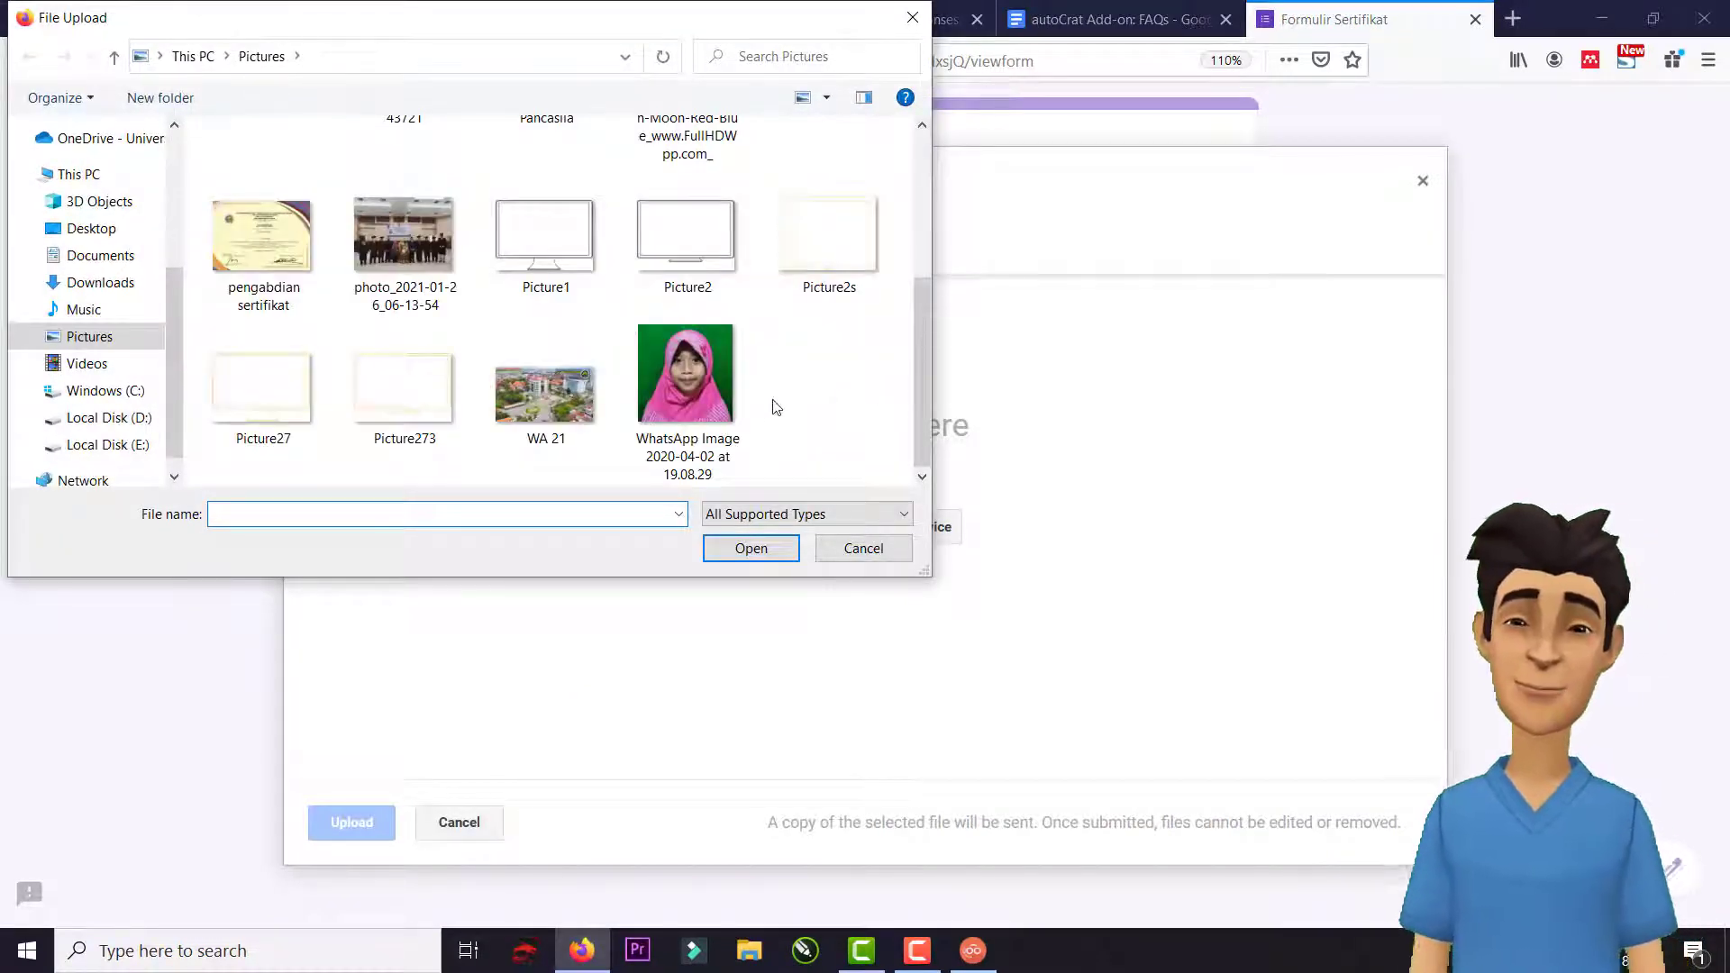
pyautogui.doubleClick(699, 407)
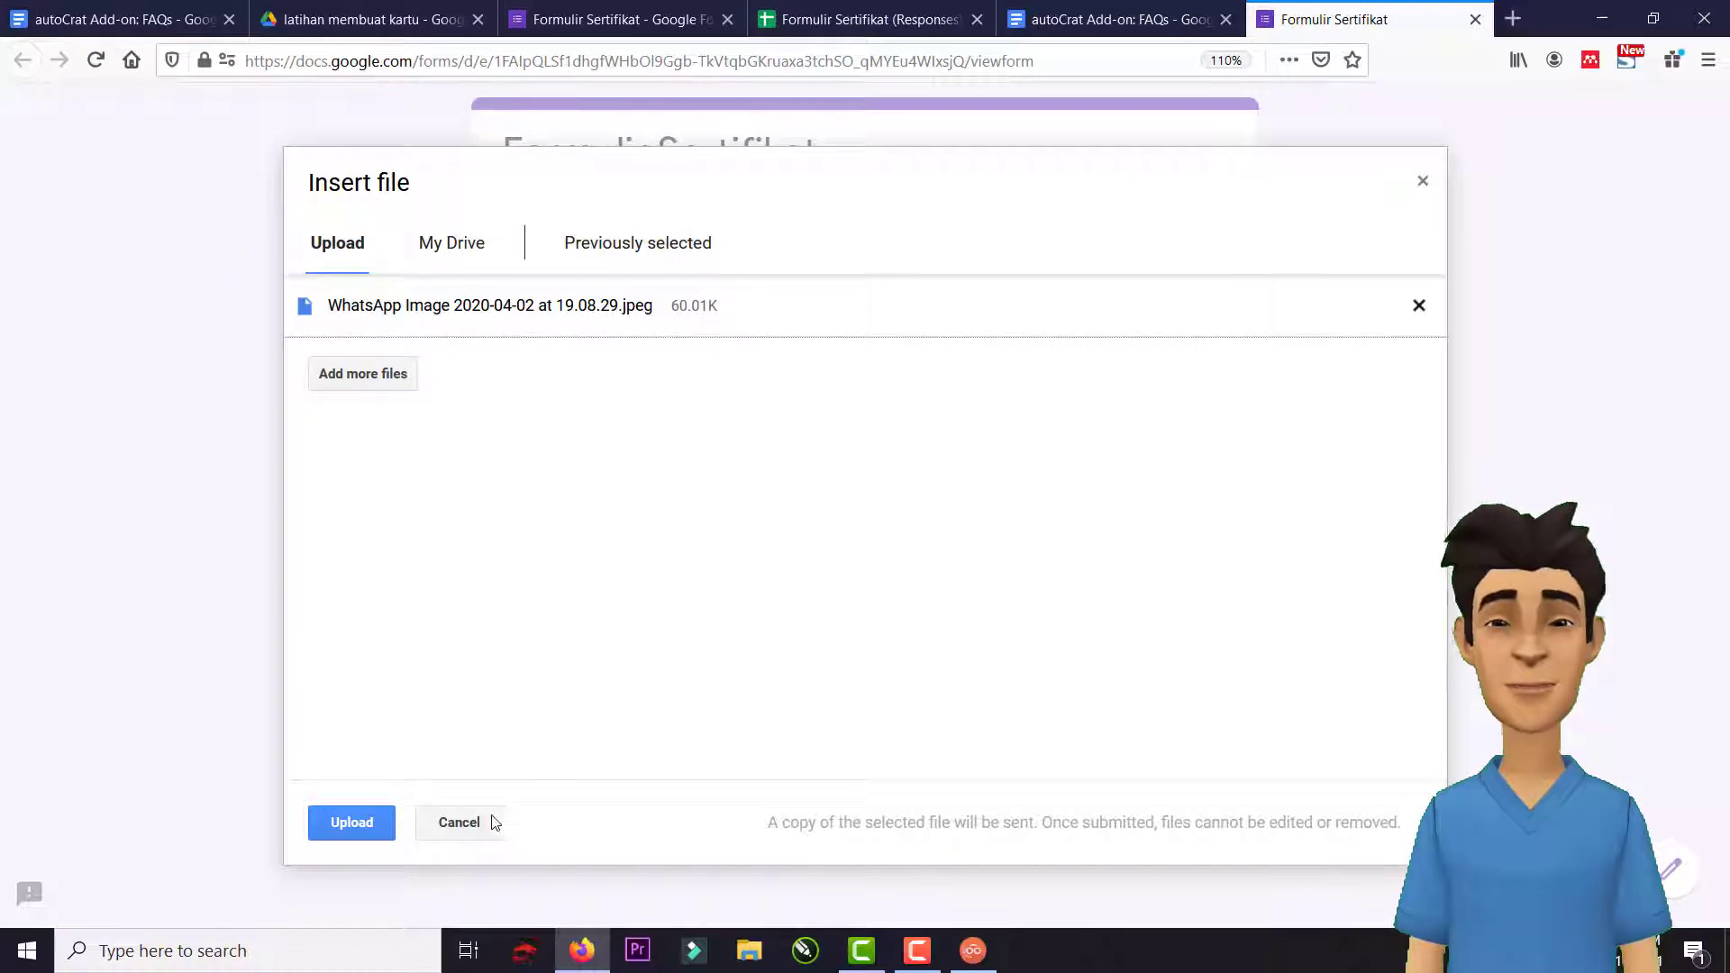
pyautogui.click(362, 835)
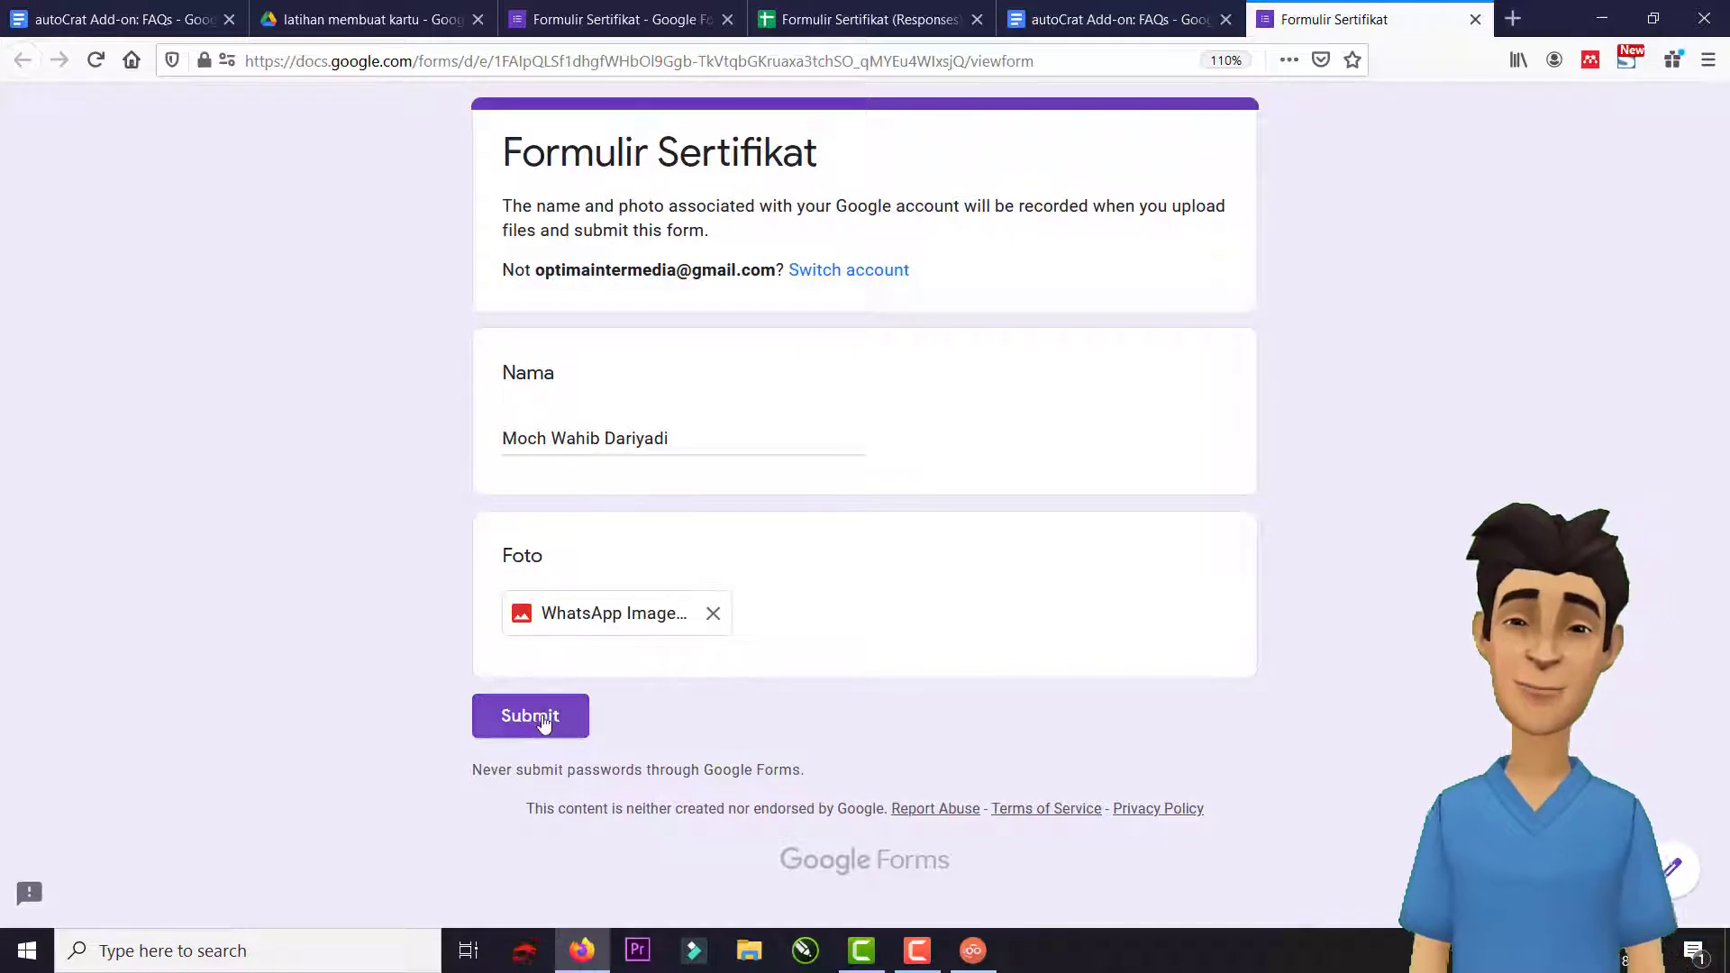
pyautogui.click(538, 722)
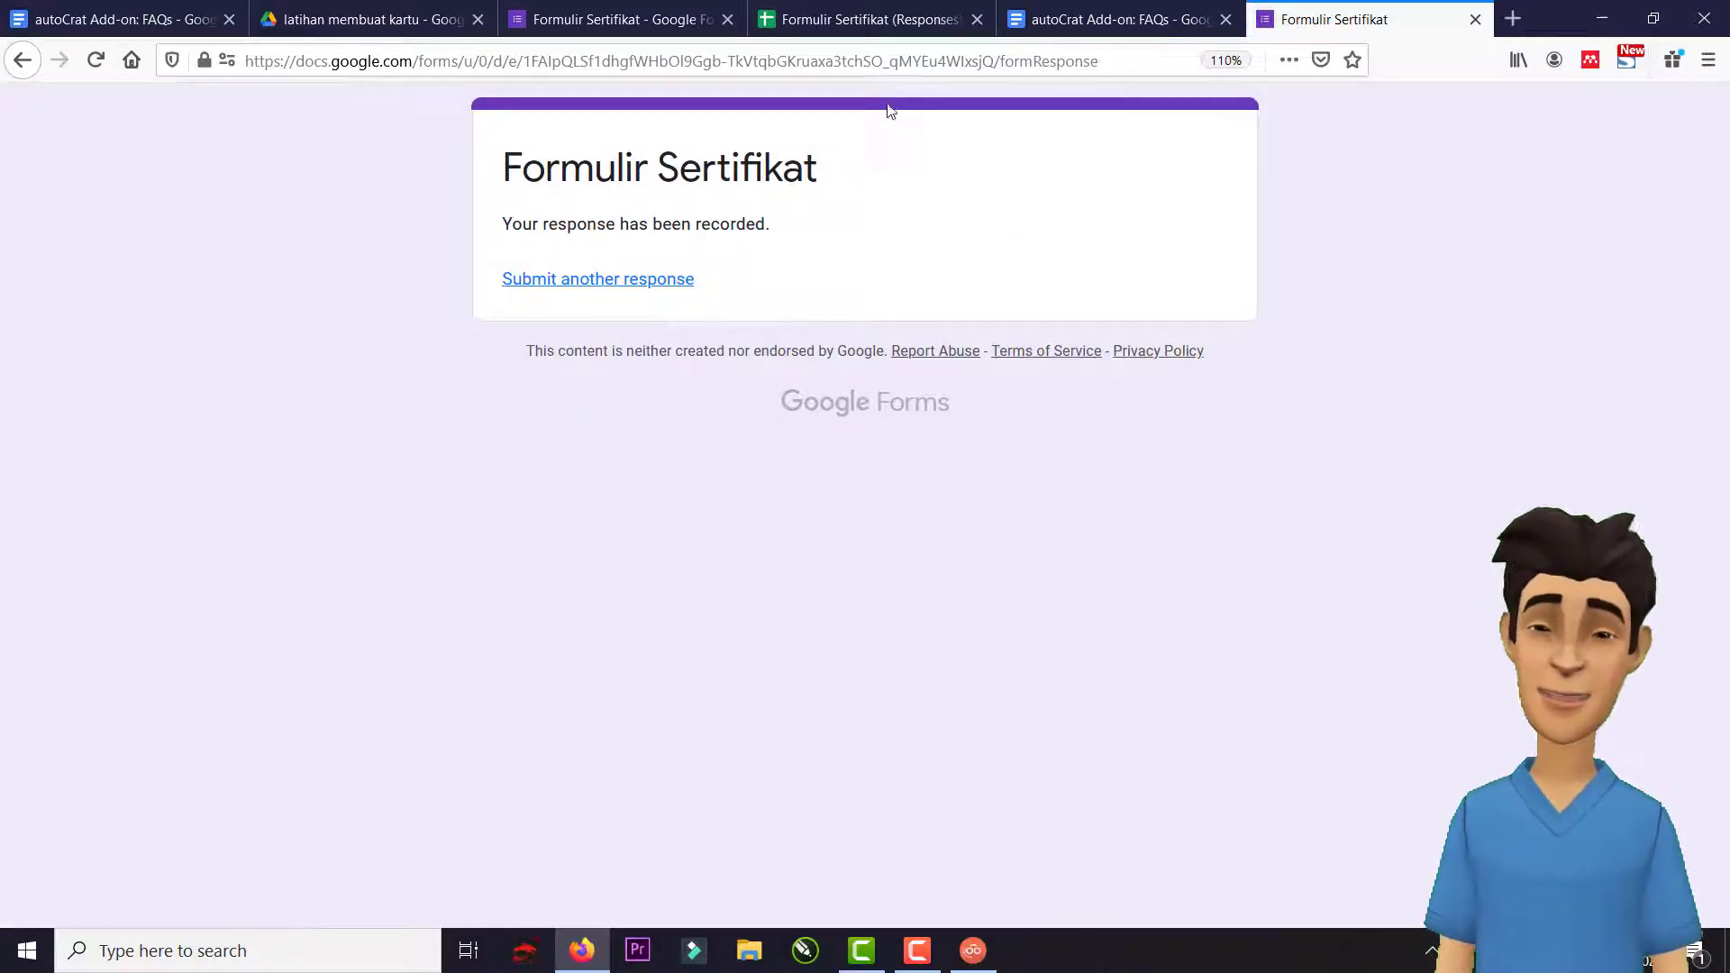
# Open the certificate PDF from the merged doc link in cell G2 of Responses.
pyautogui.click(882, 19)
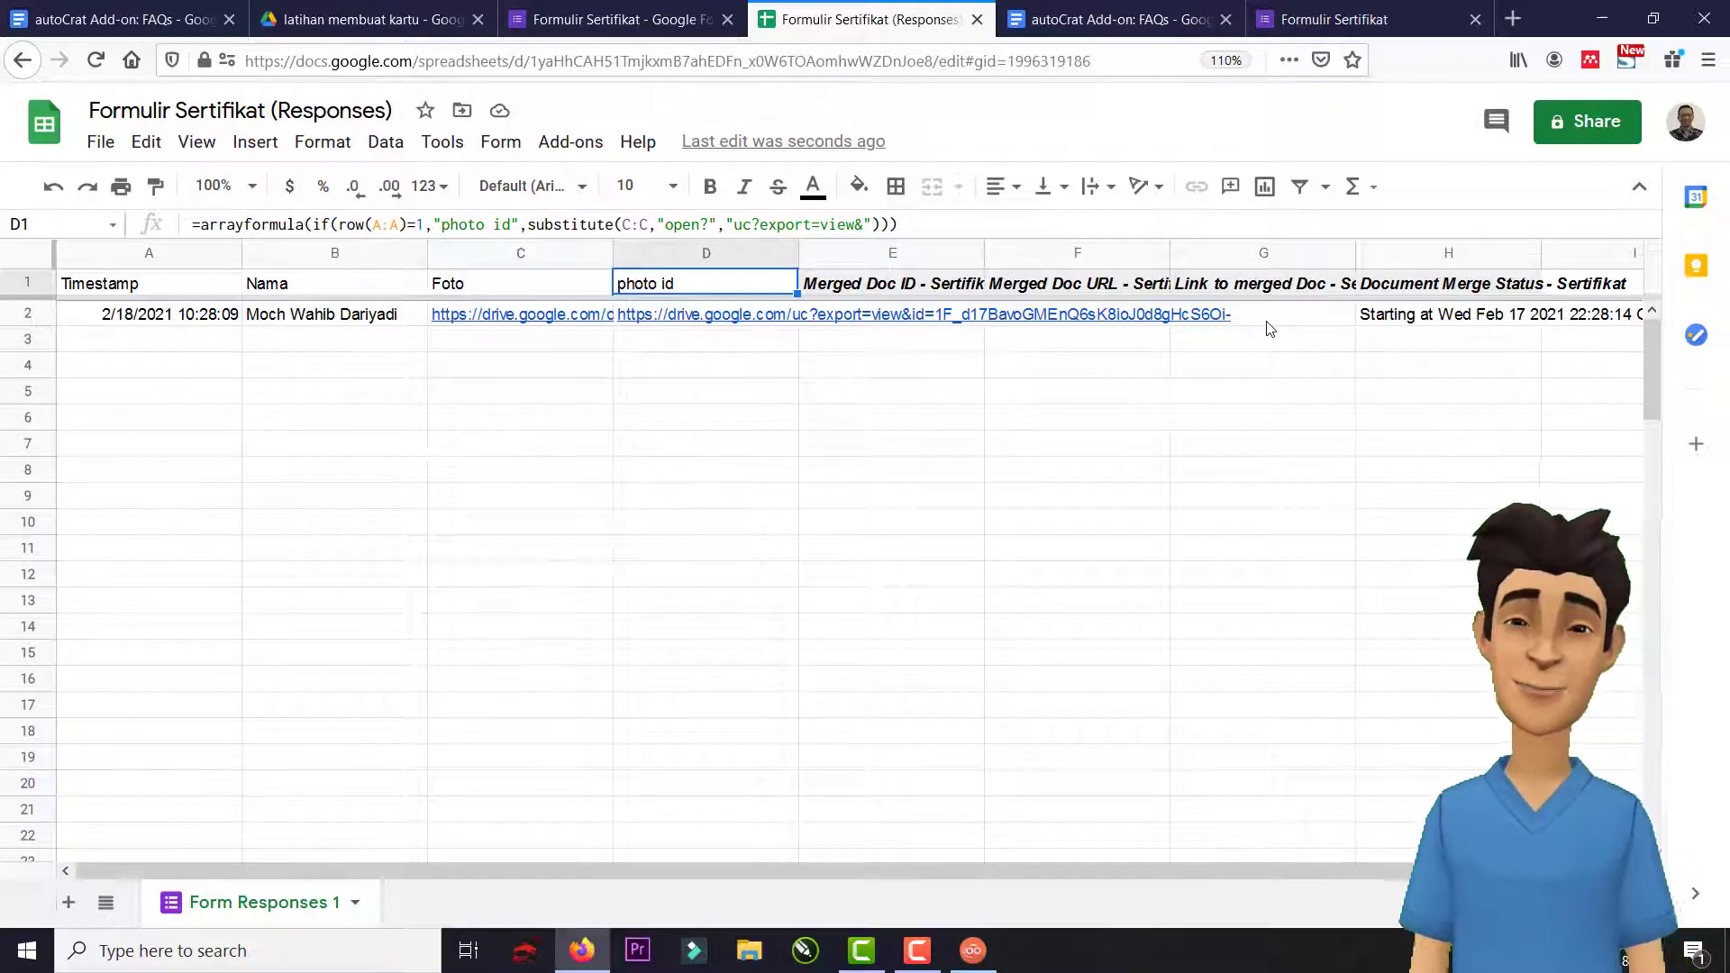
pyautogui.moveTo(1295, 865); pyautogui.dragTo(1392, 865)
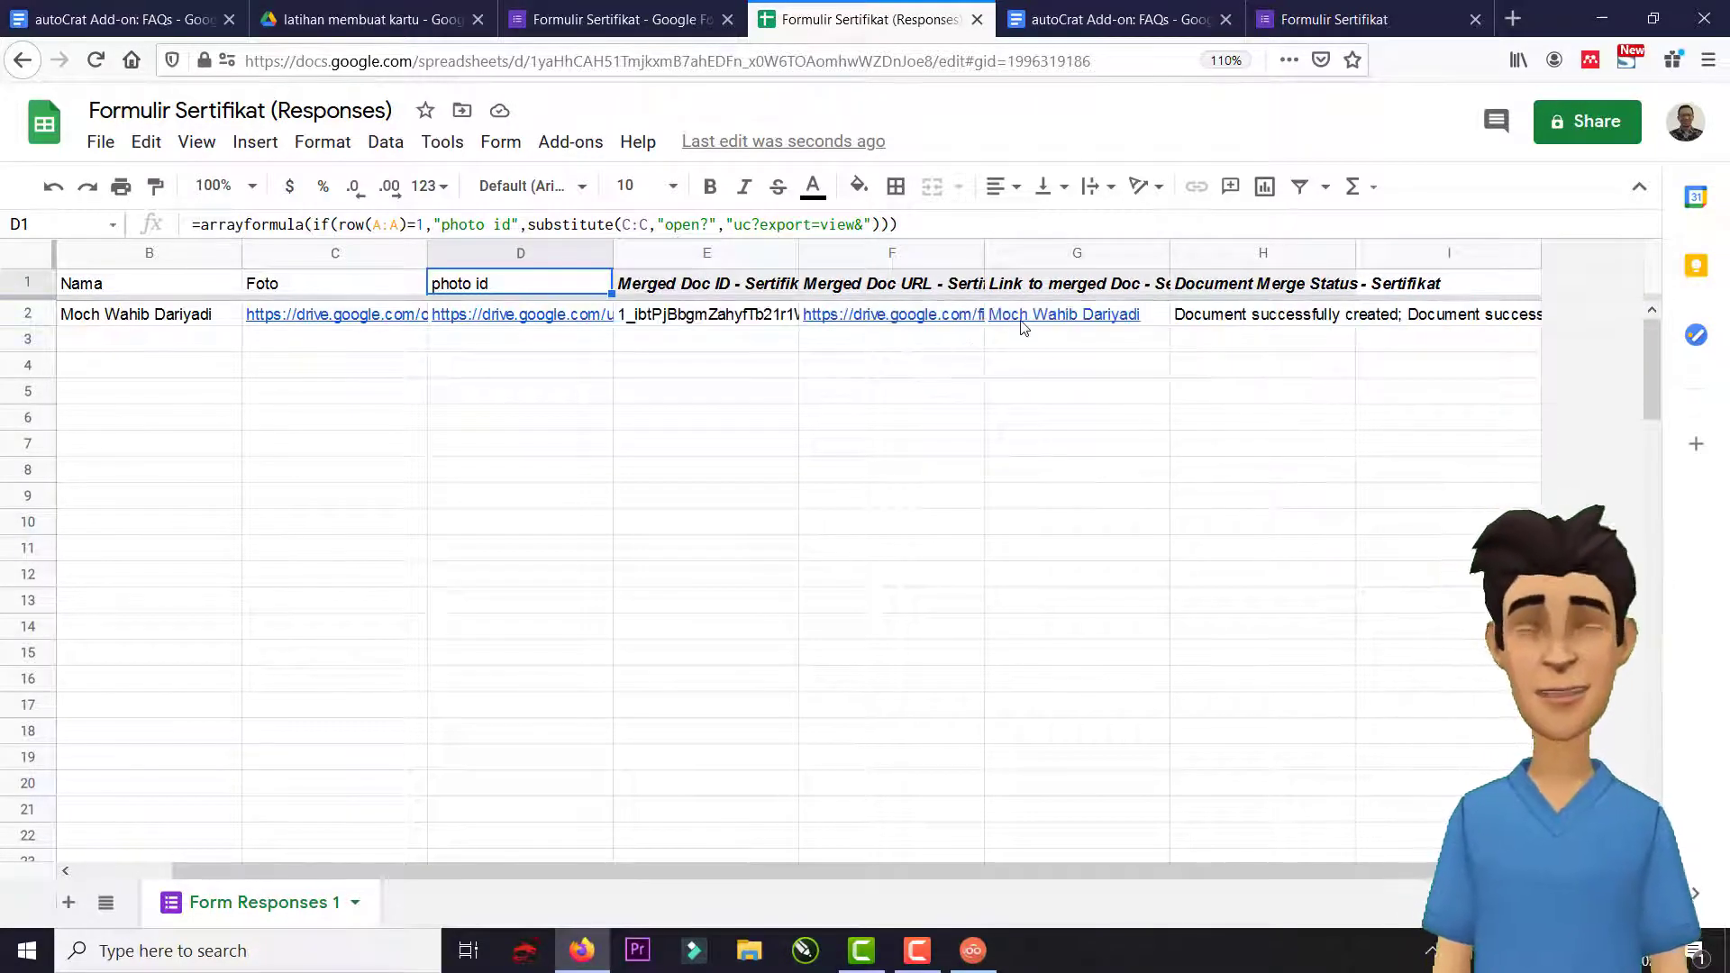
pyautogui.moveTo(1041, 324)
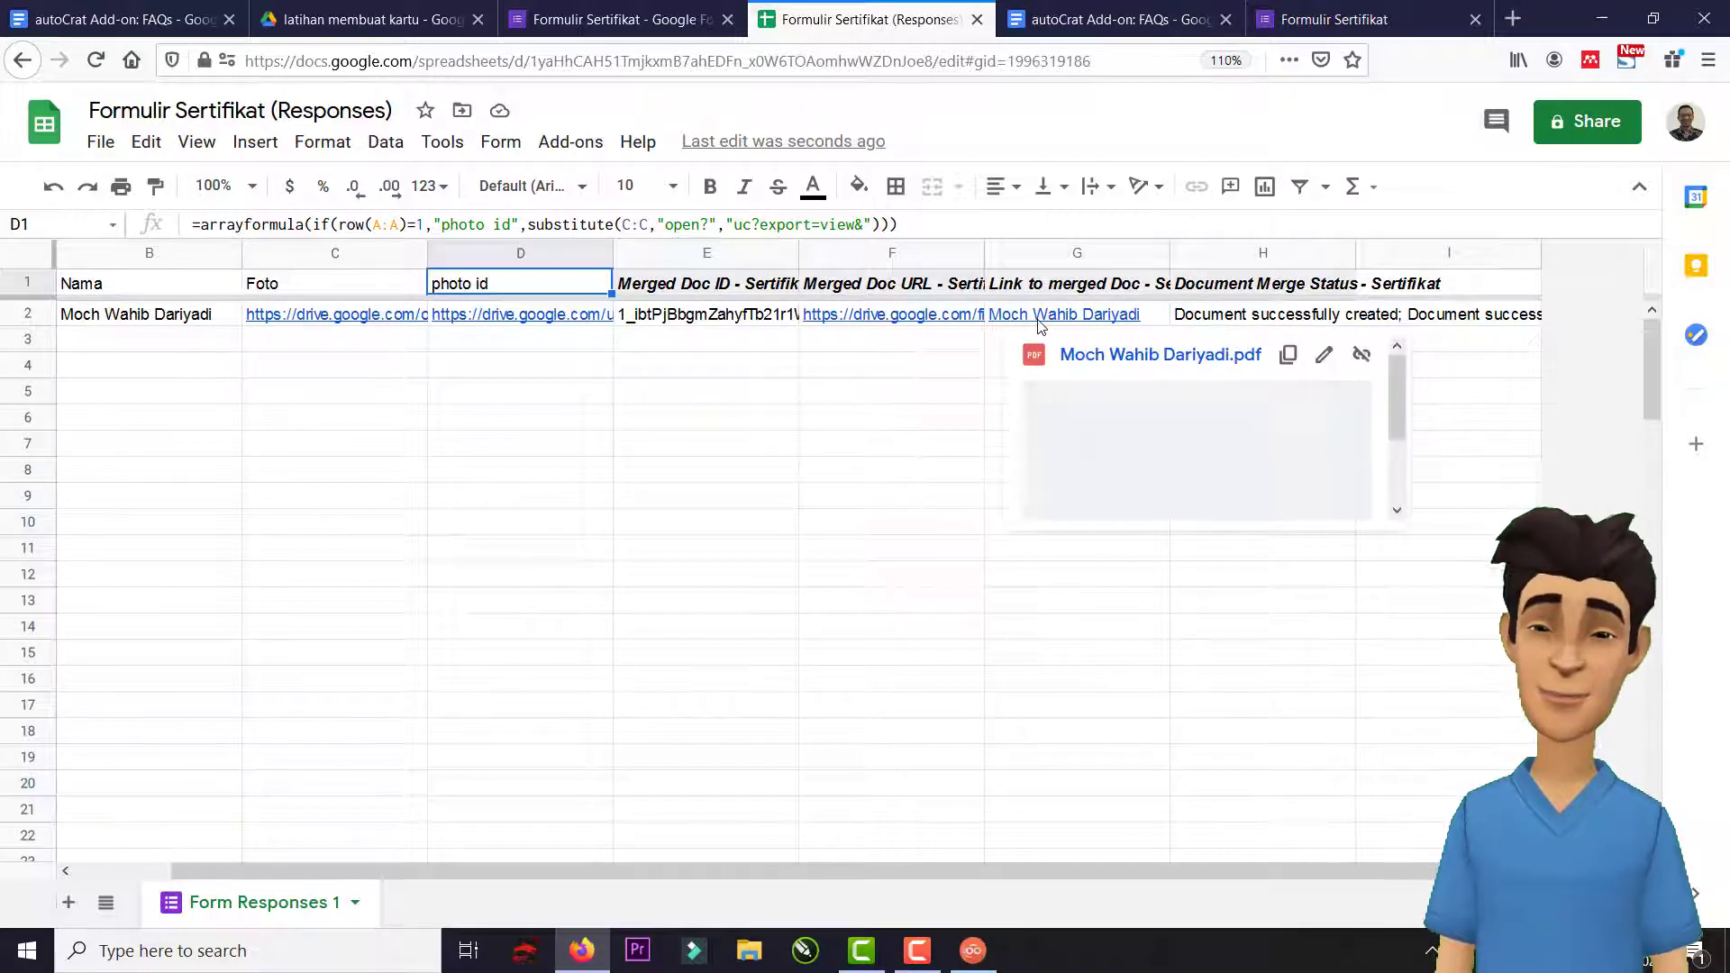
pyautogui.click(1084, 357)
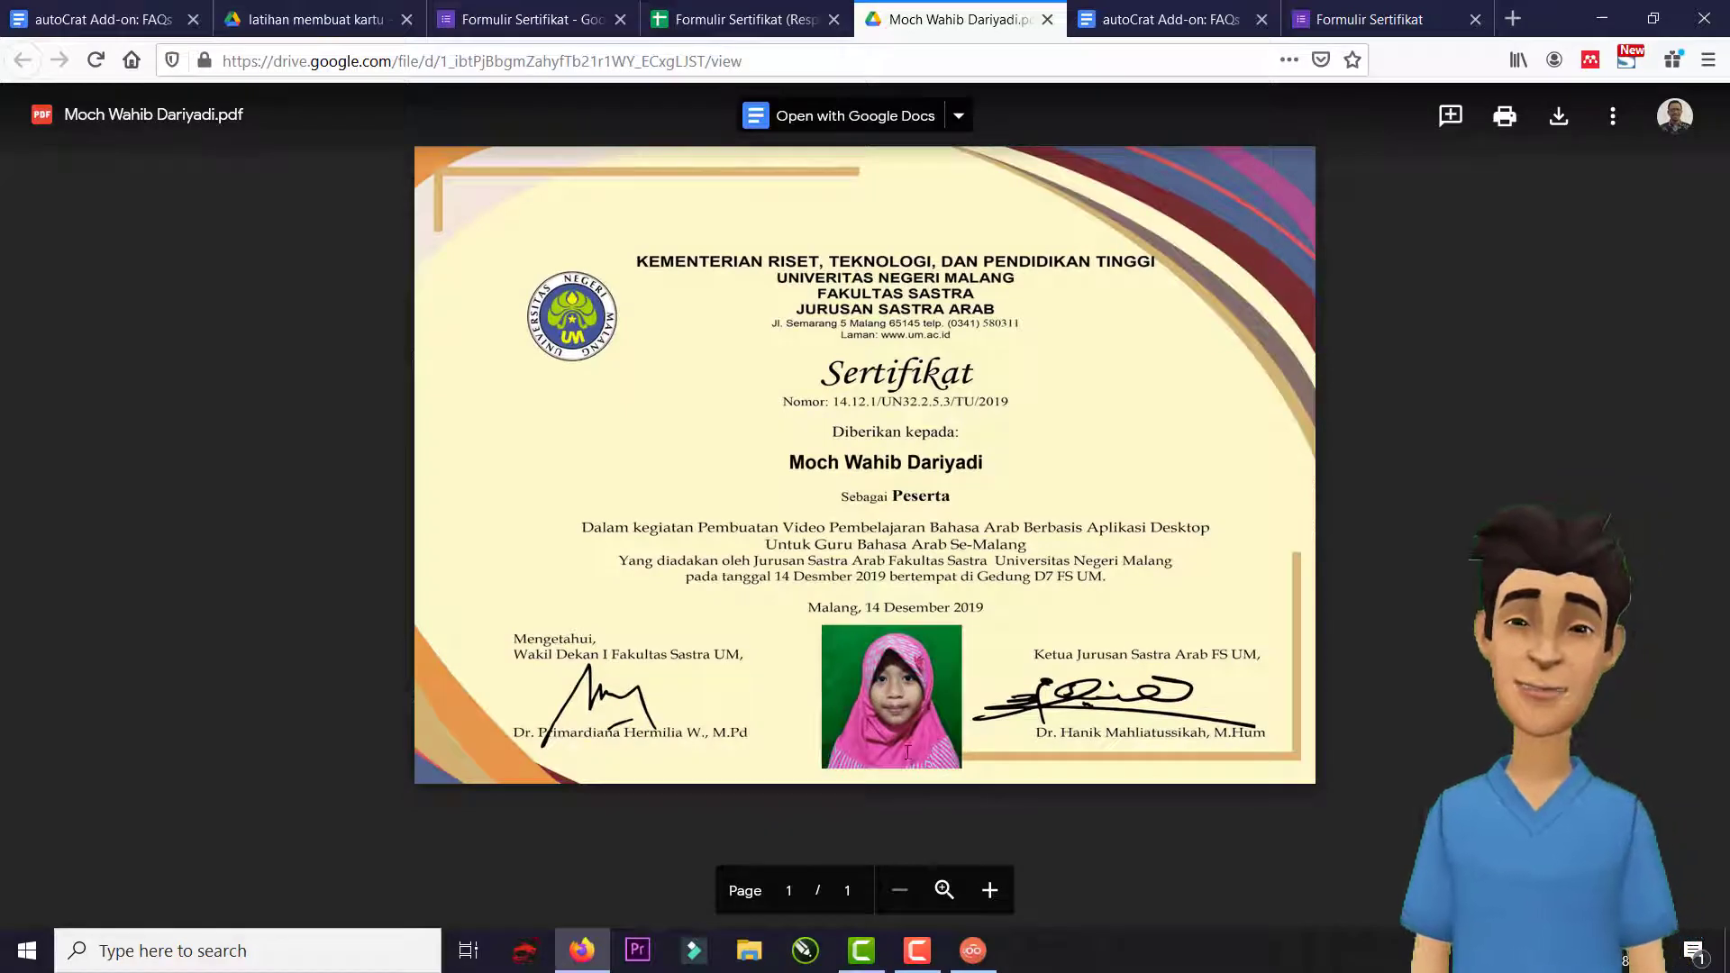
# Preview the certificate PDF in the hasil folder, then return to the form's responses summary.
pyautogui.click(498, 25)
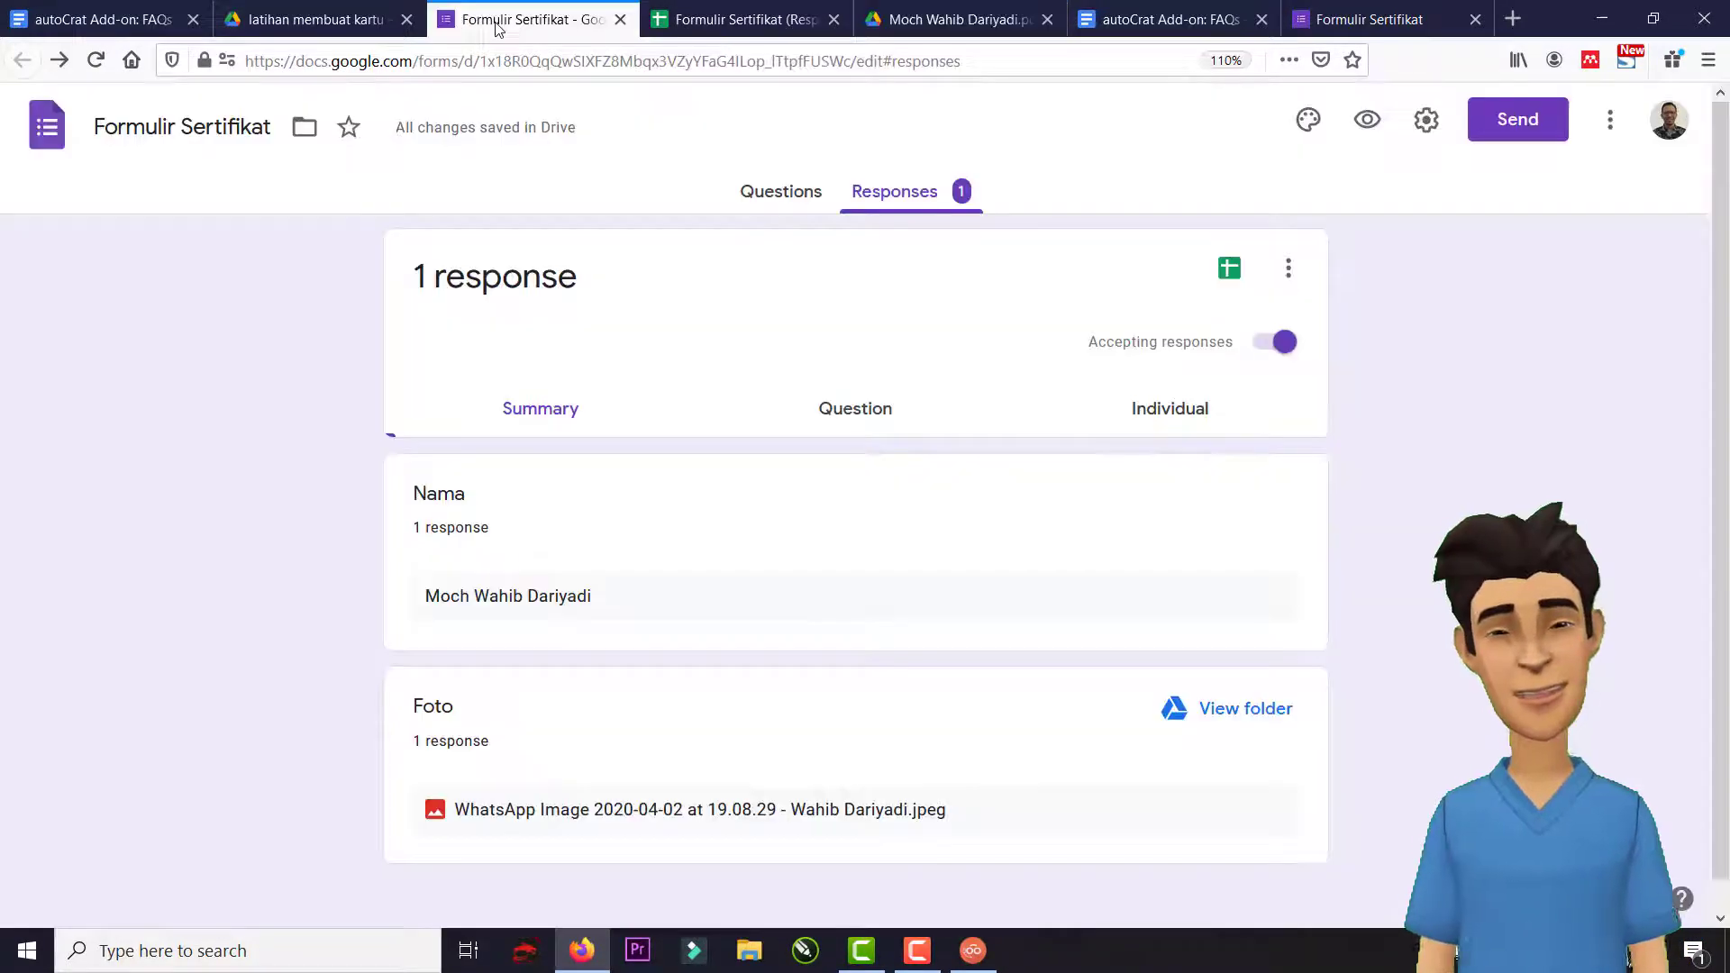
pyautogui.click(333, 30)
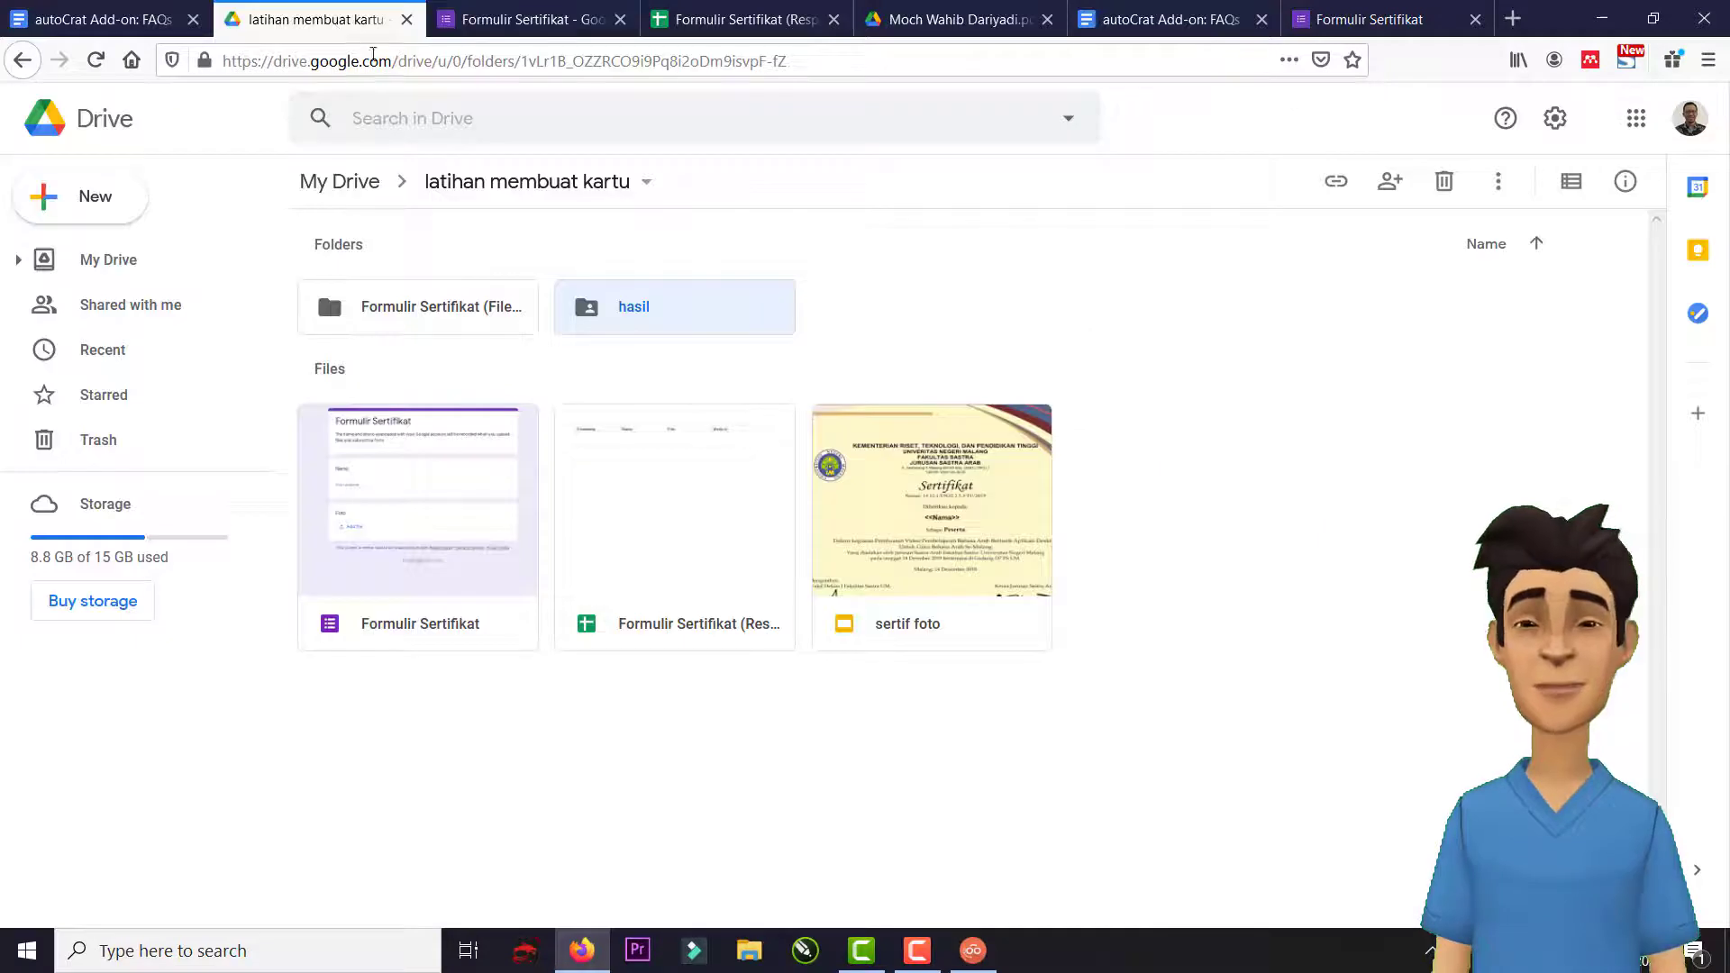
pyautogui.doubleClick(633, 322)
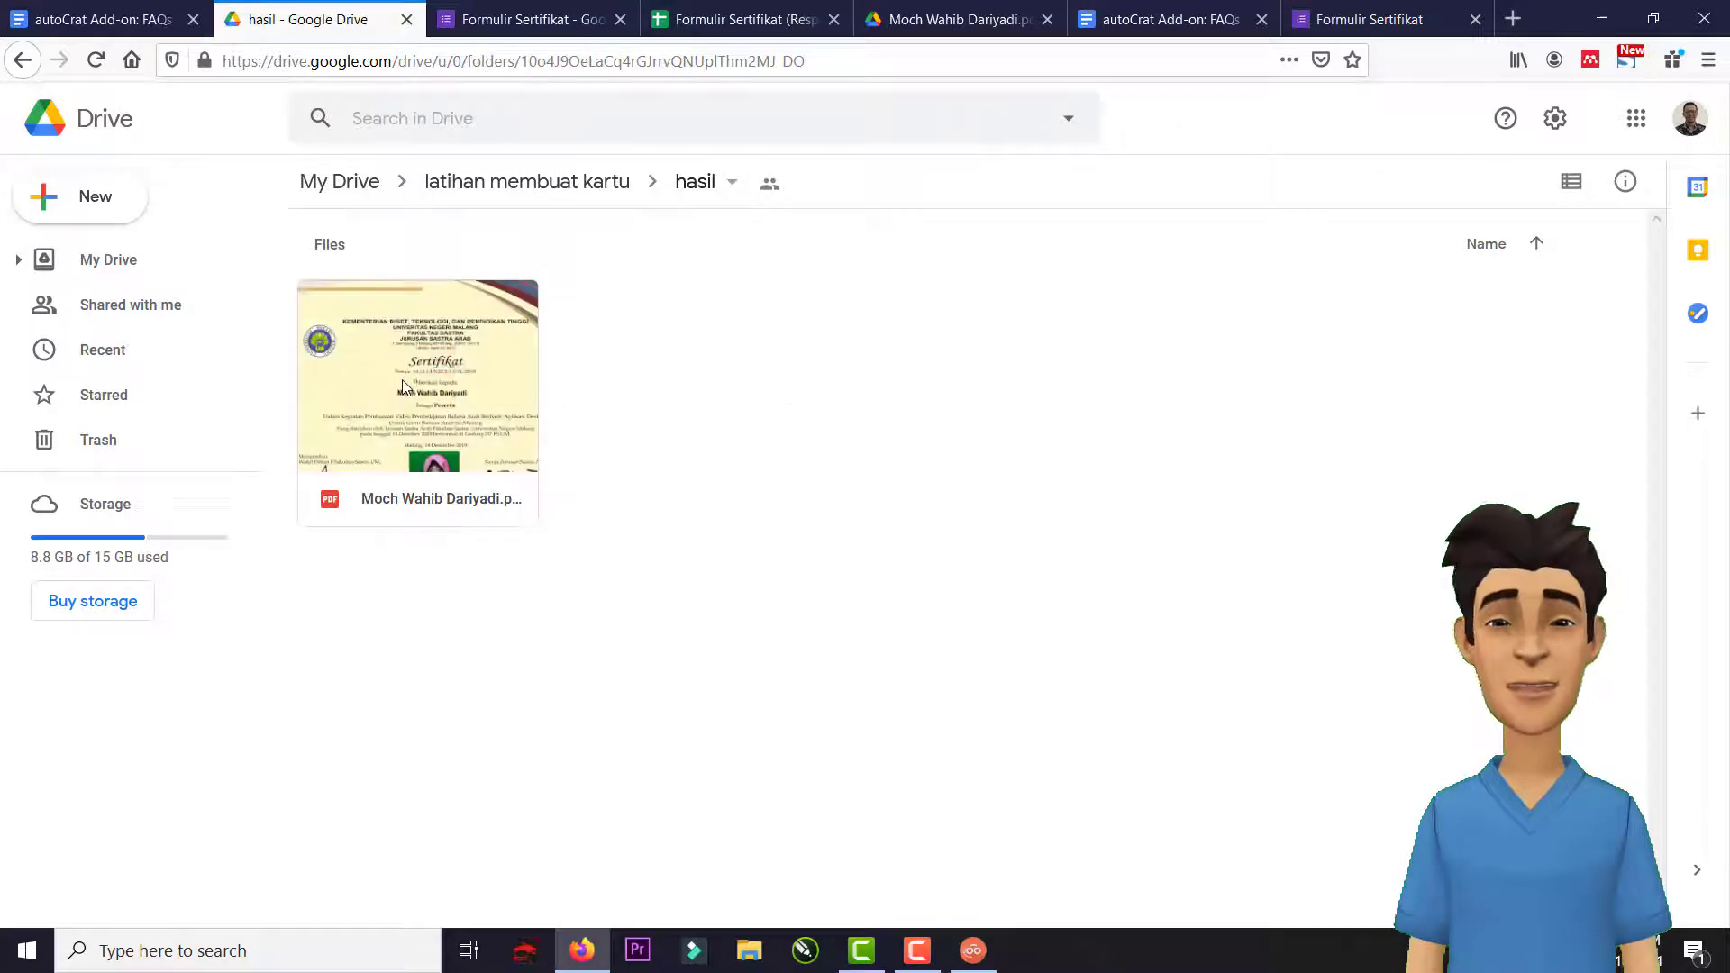
pyautogui.doubleClick(403, 380)
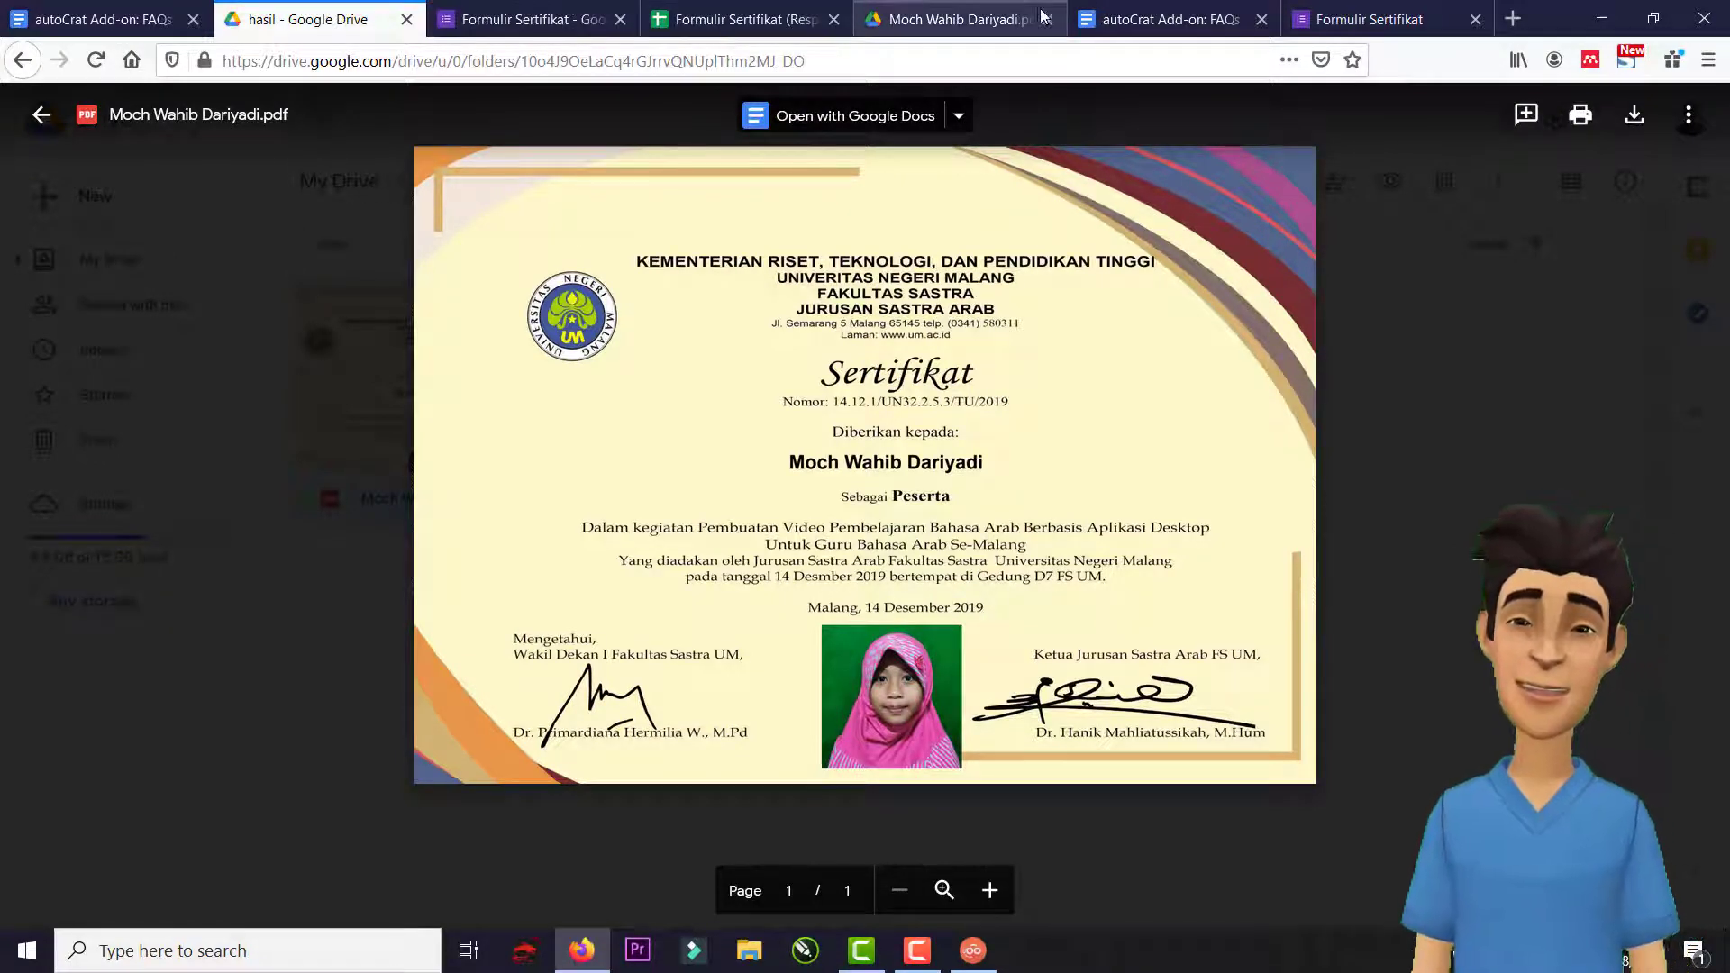
pyautogui.click(1361, 18)
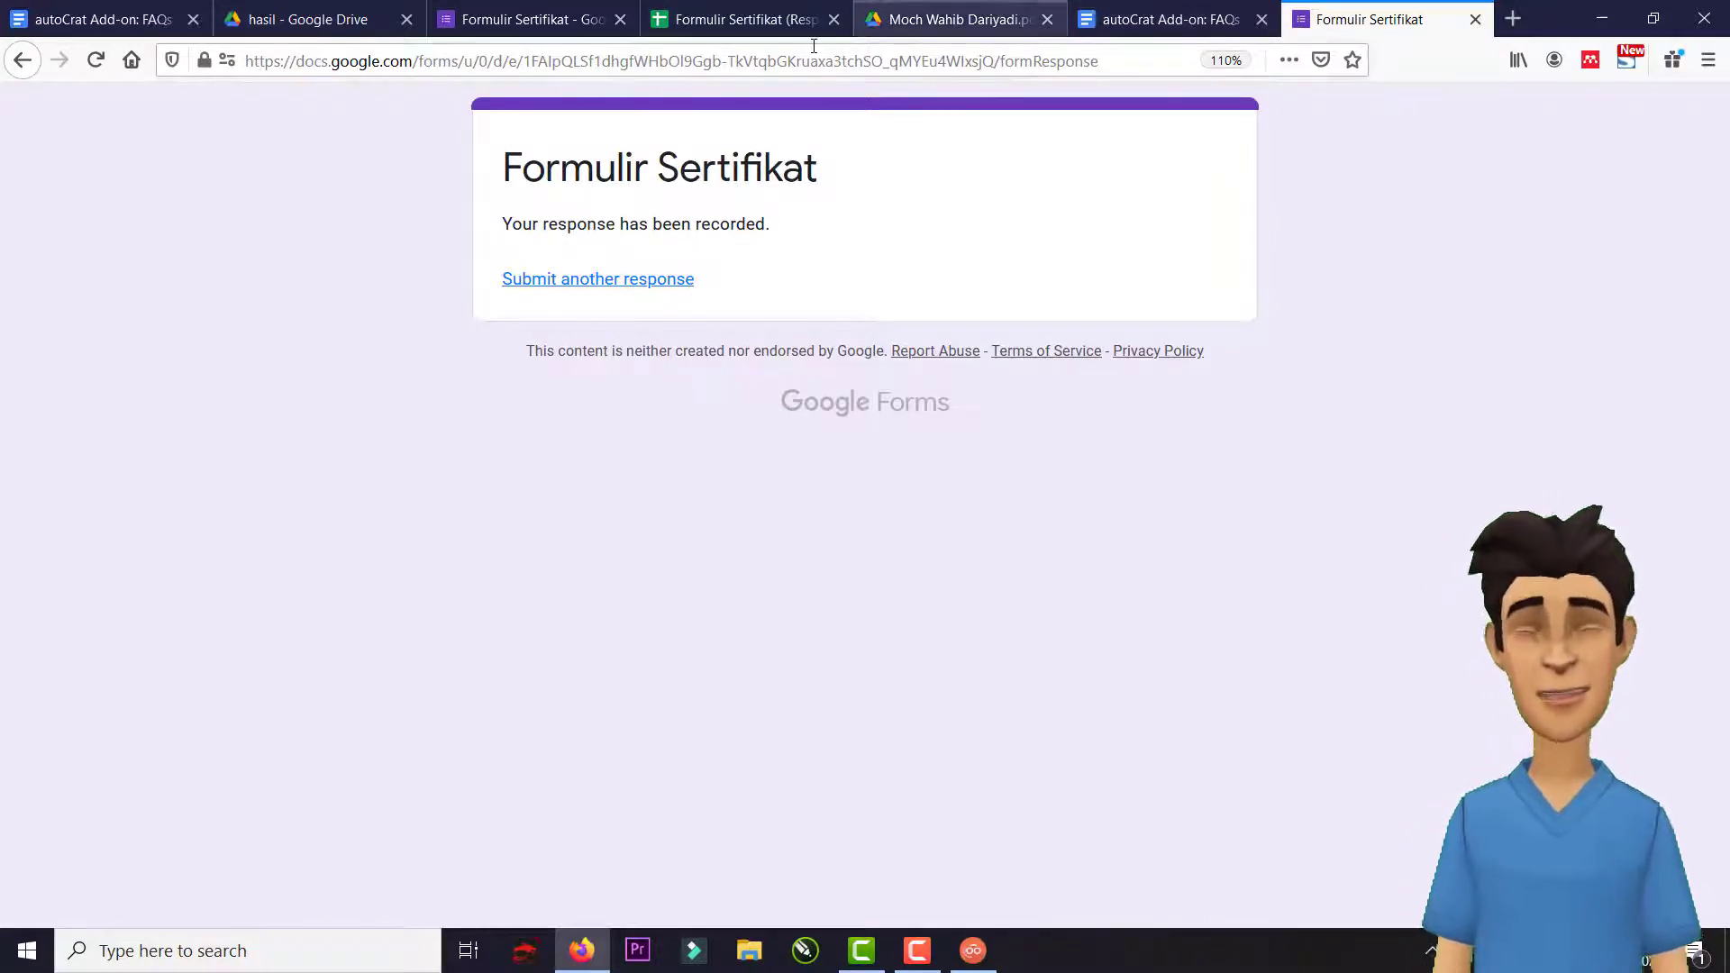
pyautogui.click(527, 20)
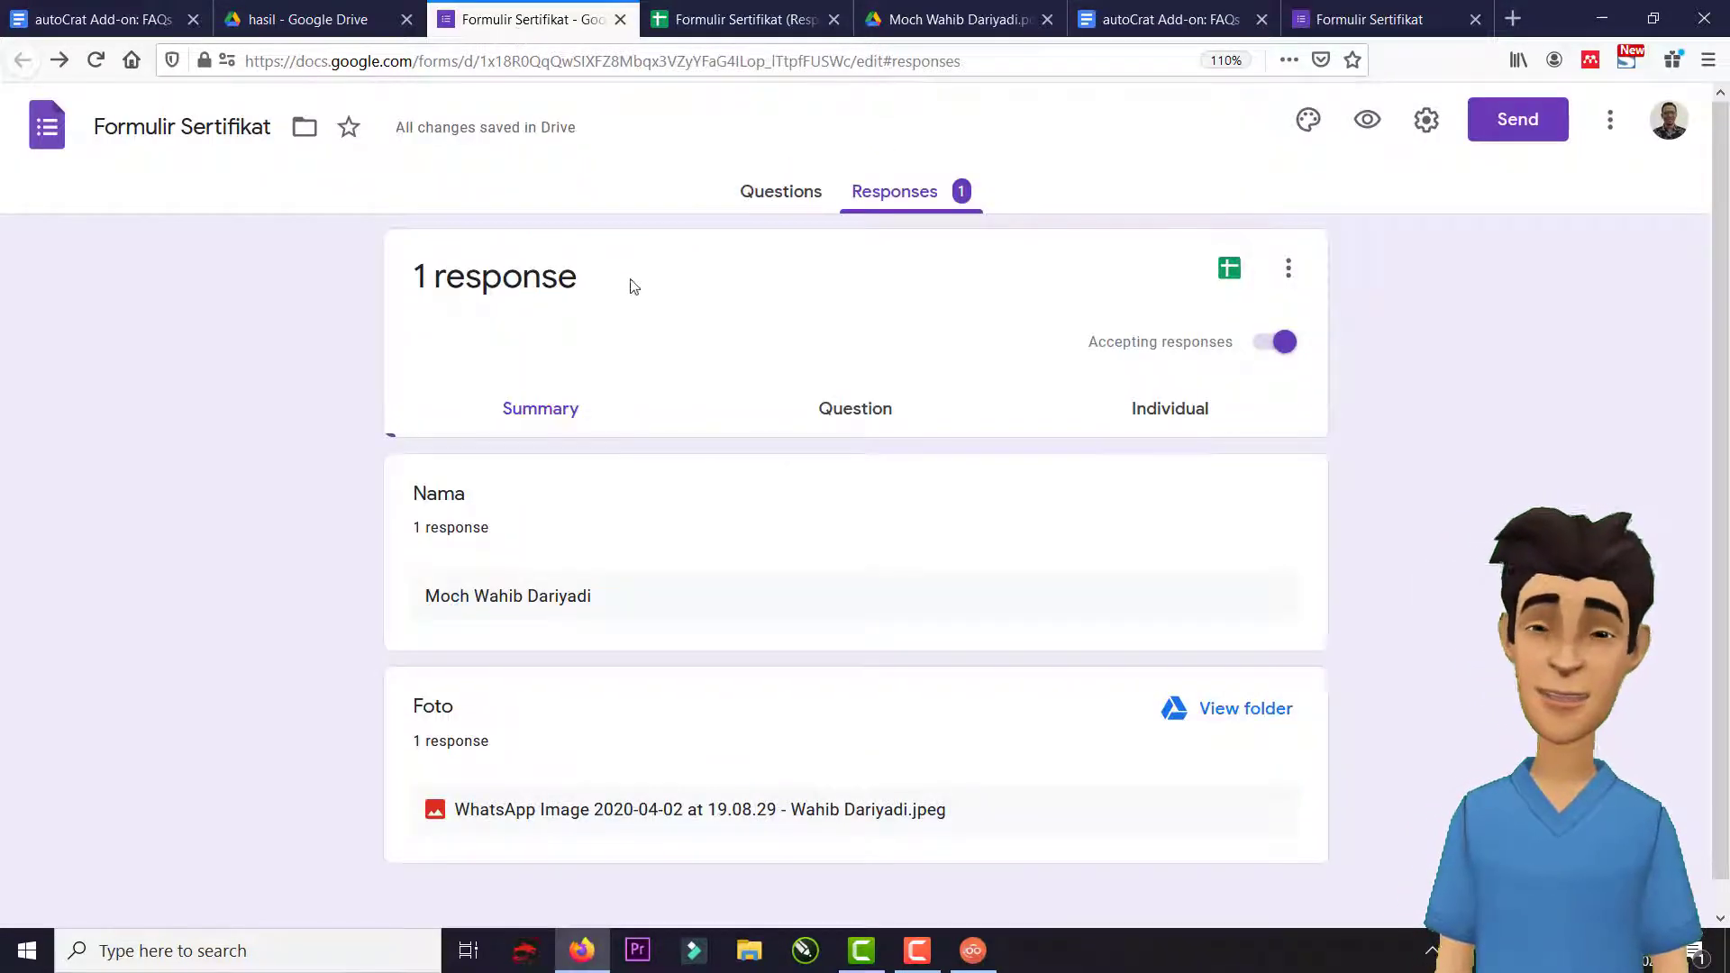
# Add a question titled Email, drag it between Nama and Foto, and preview the form.
pyautogui.click(781, 192)
pyautogui.scroll(-3, 1434, 519)
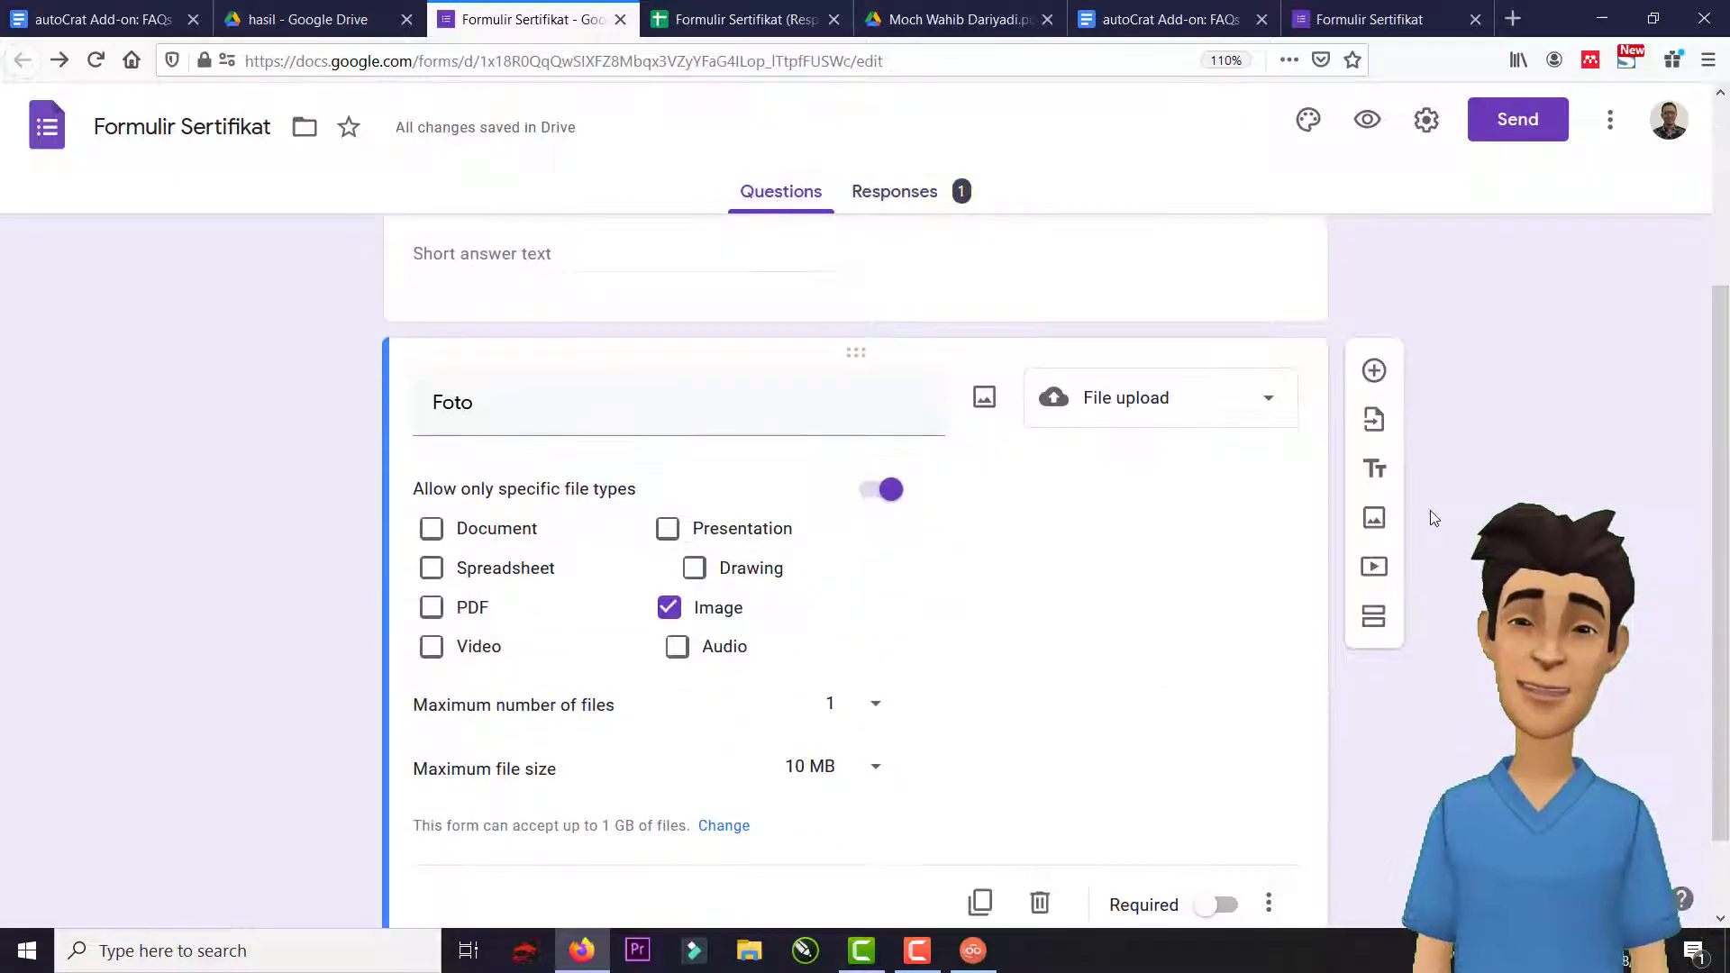
pyautogui.scroll(-1, 1434, 518)
pyautogui.scroll(4, 1374, 546)
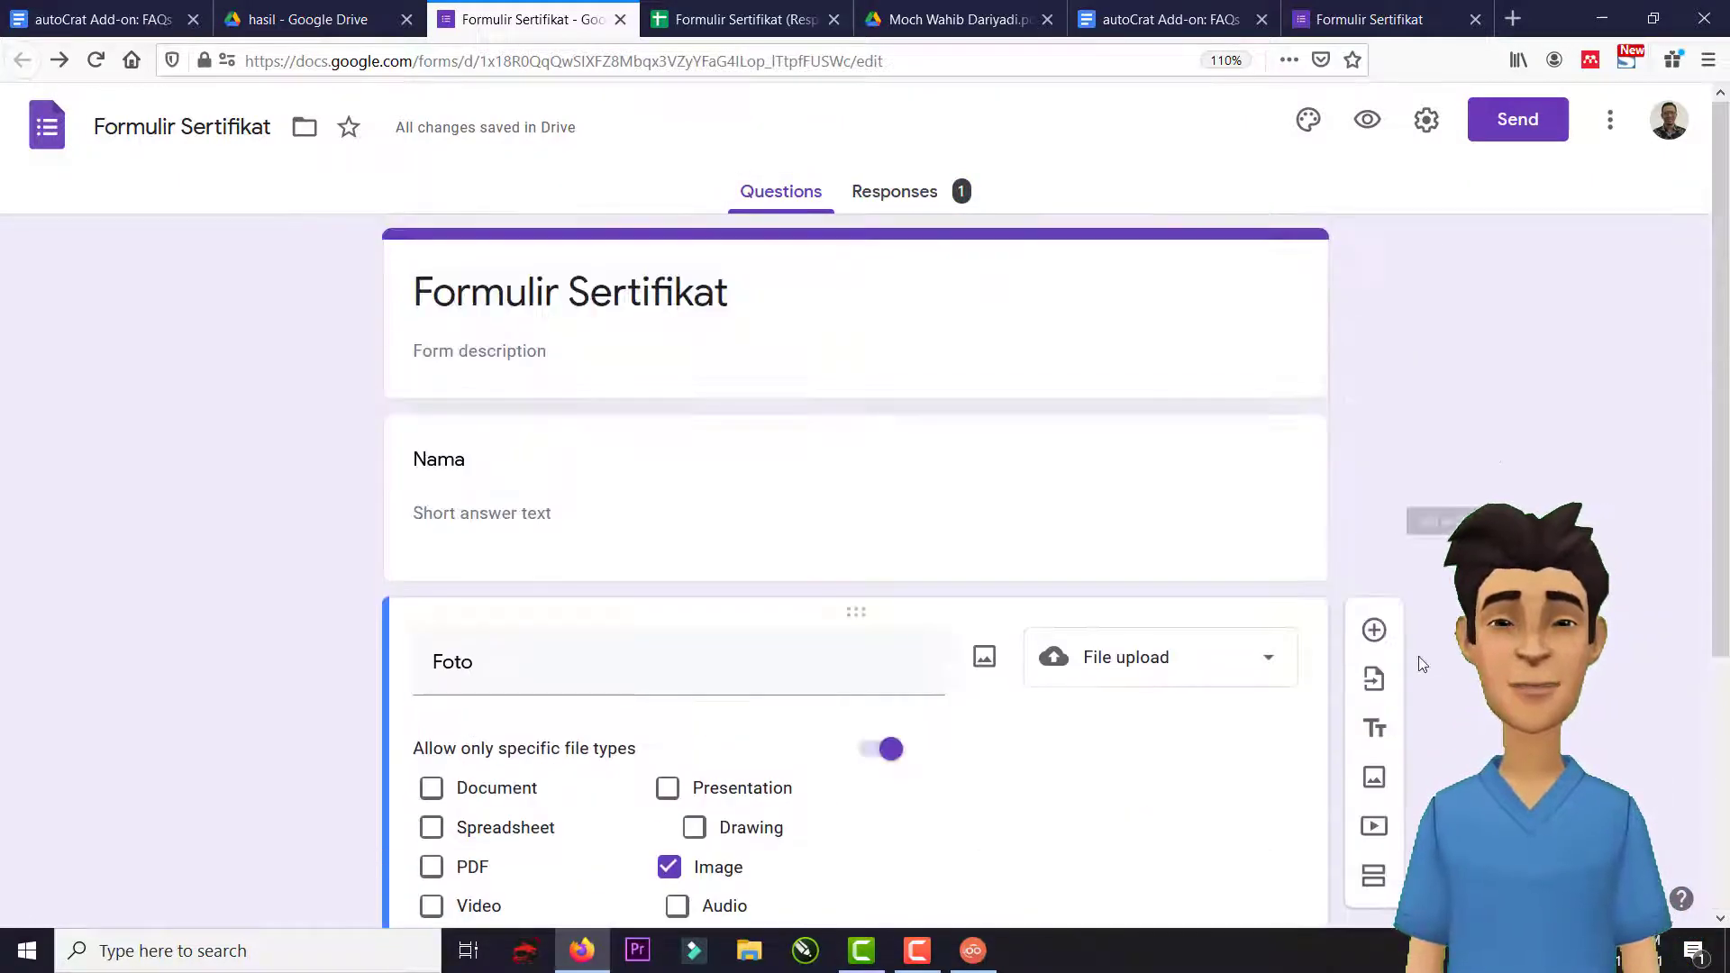
pyautogui.click(1374, 631)
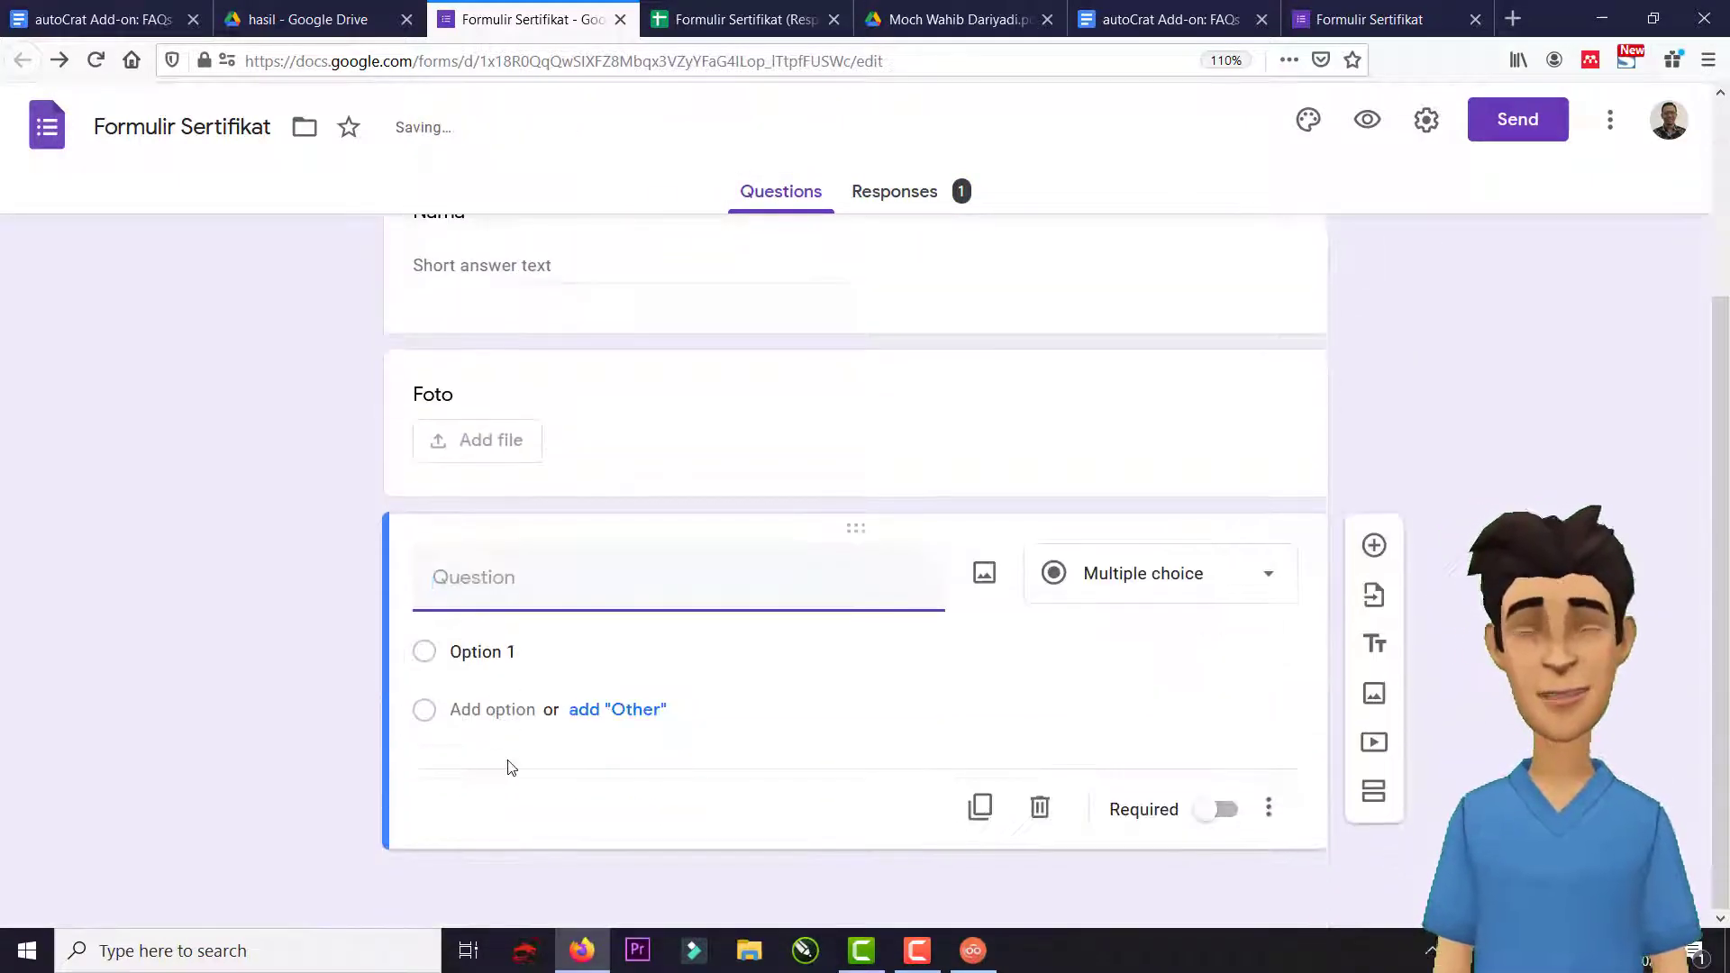
pyautogui.write('Email')
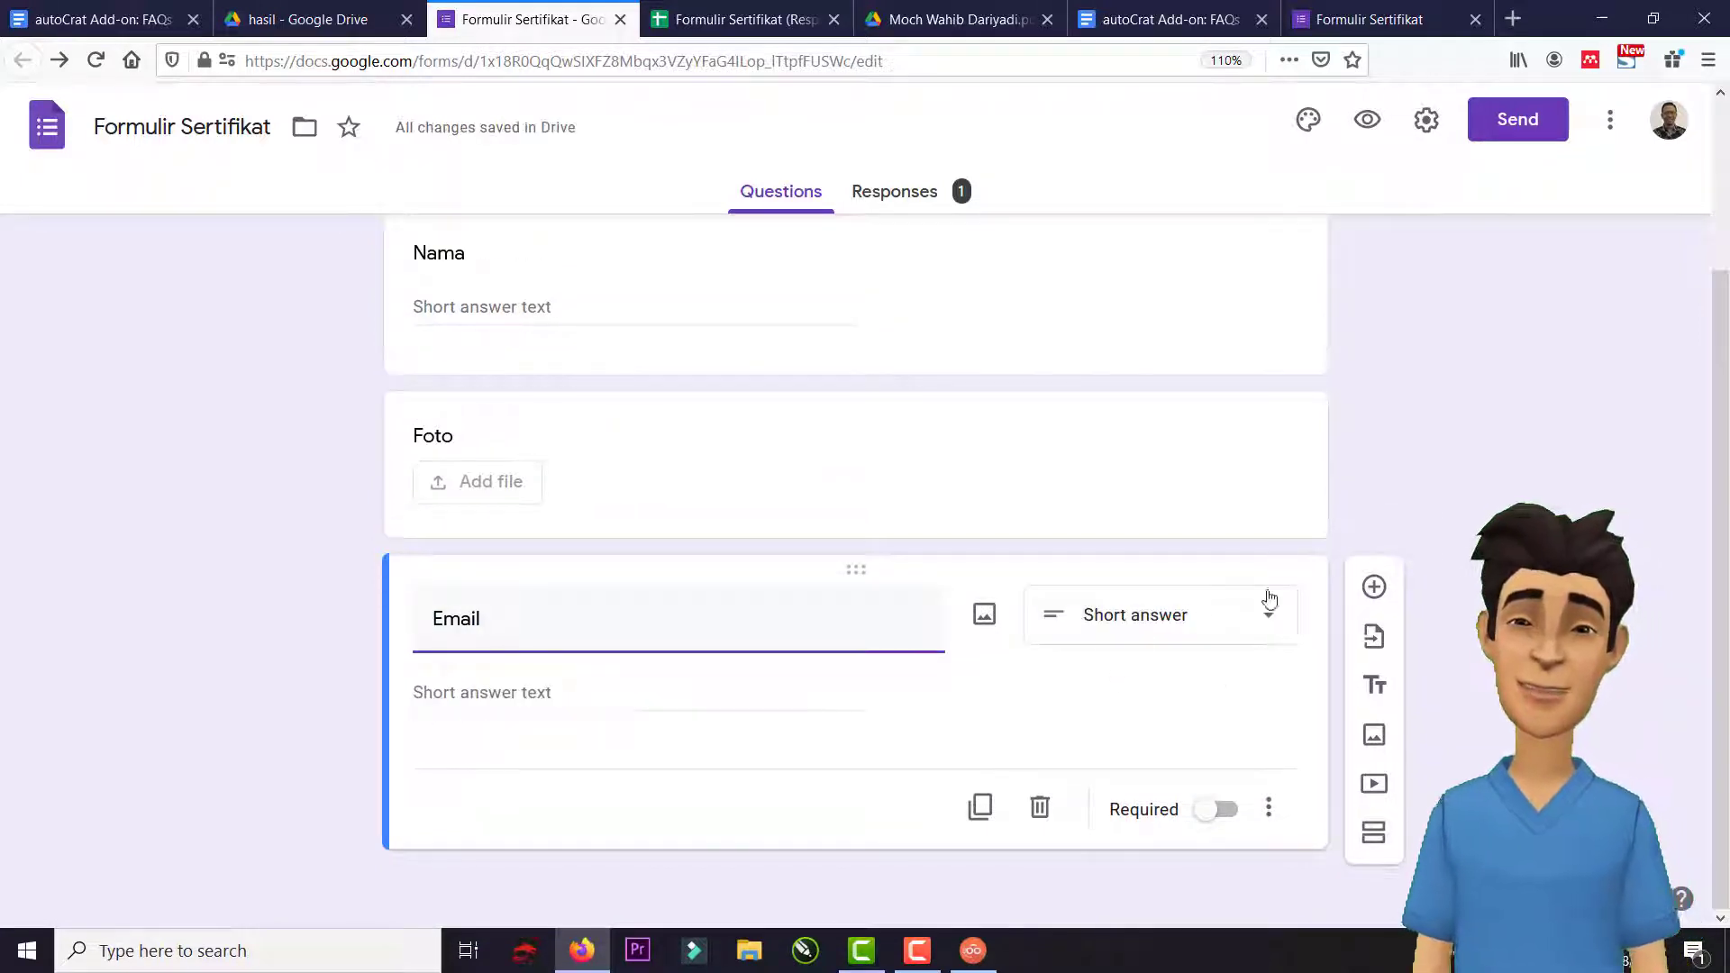
pyautogui.scroll(3, 607, 626)
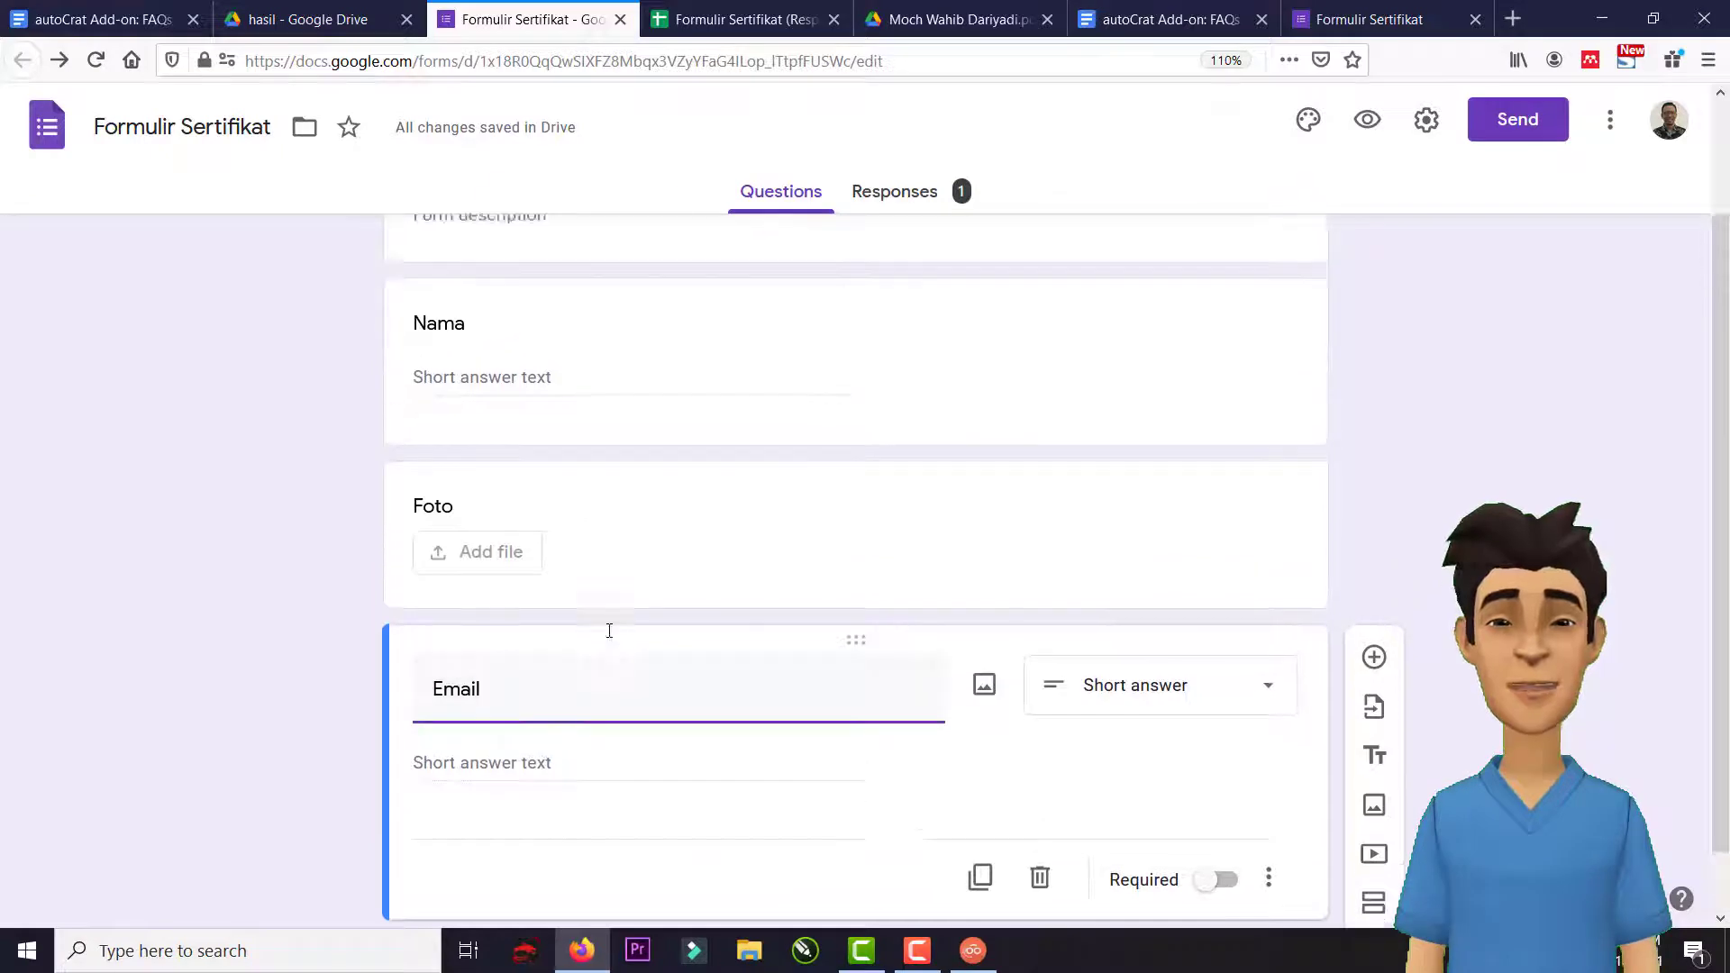
pyautogui.click(403, 568)
pyautogui.moveTo(402, 568); pyautogui.dragTo(402, 499)
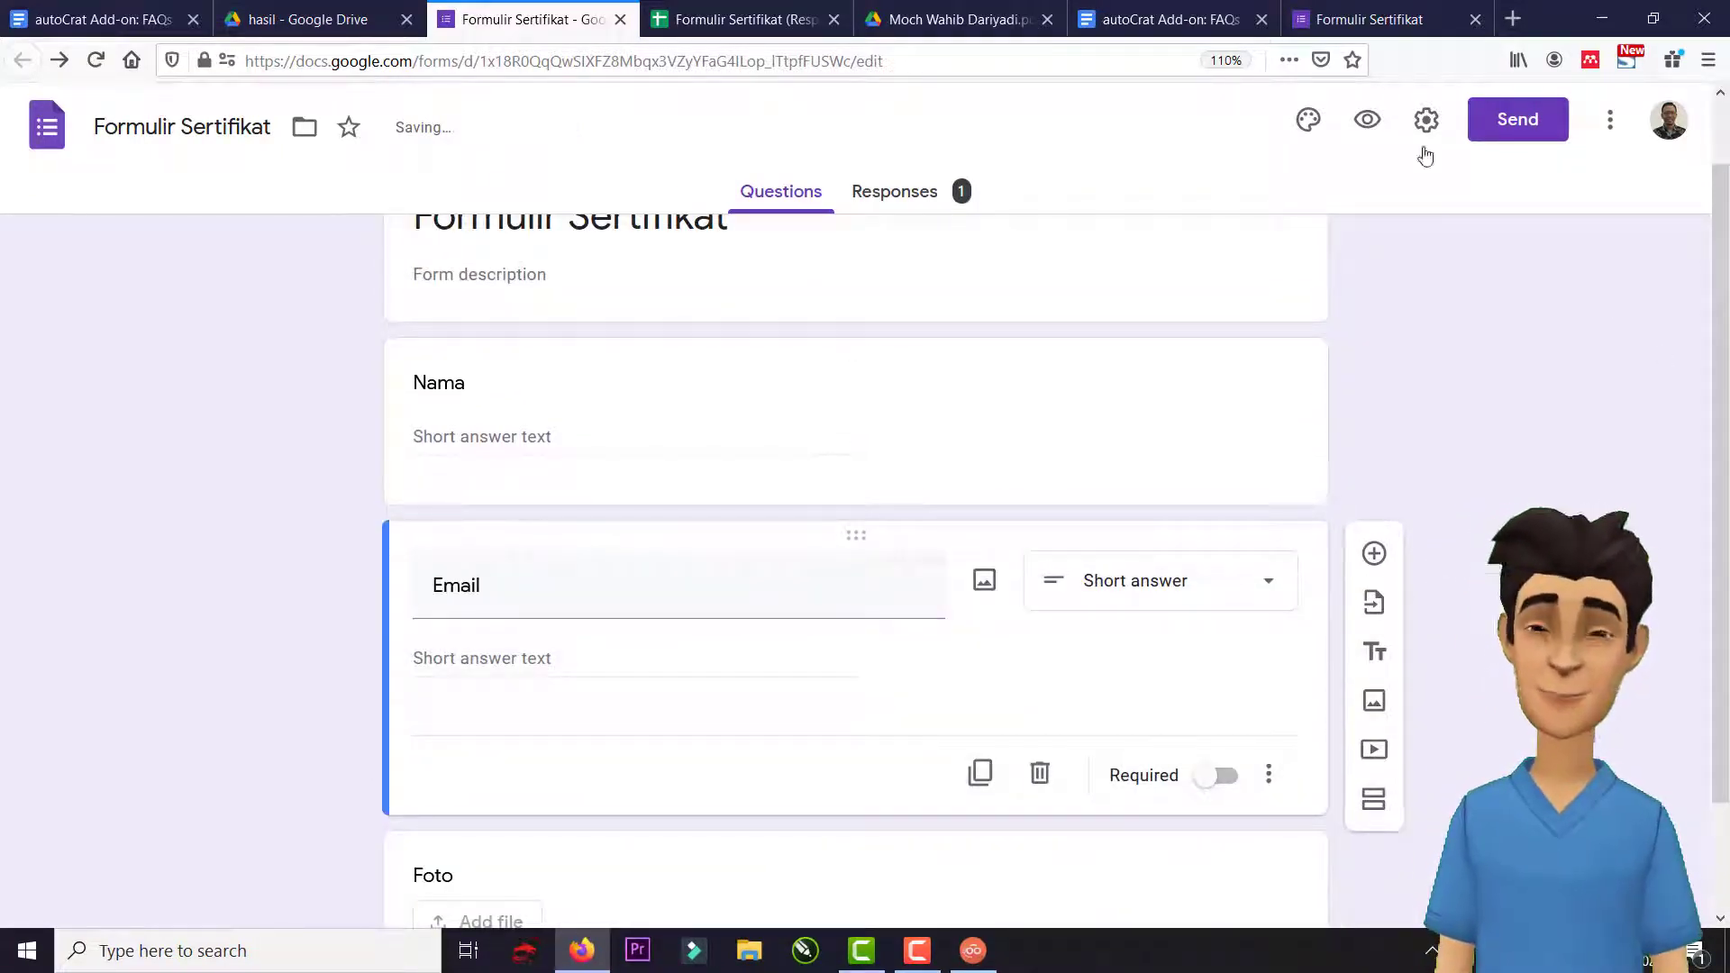
pyautogui.click(1367, 119)
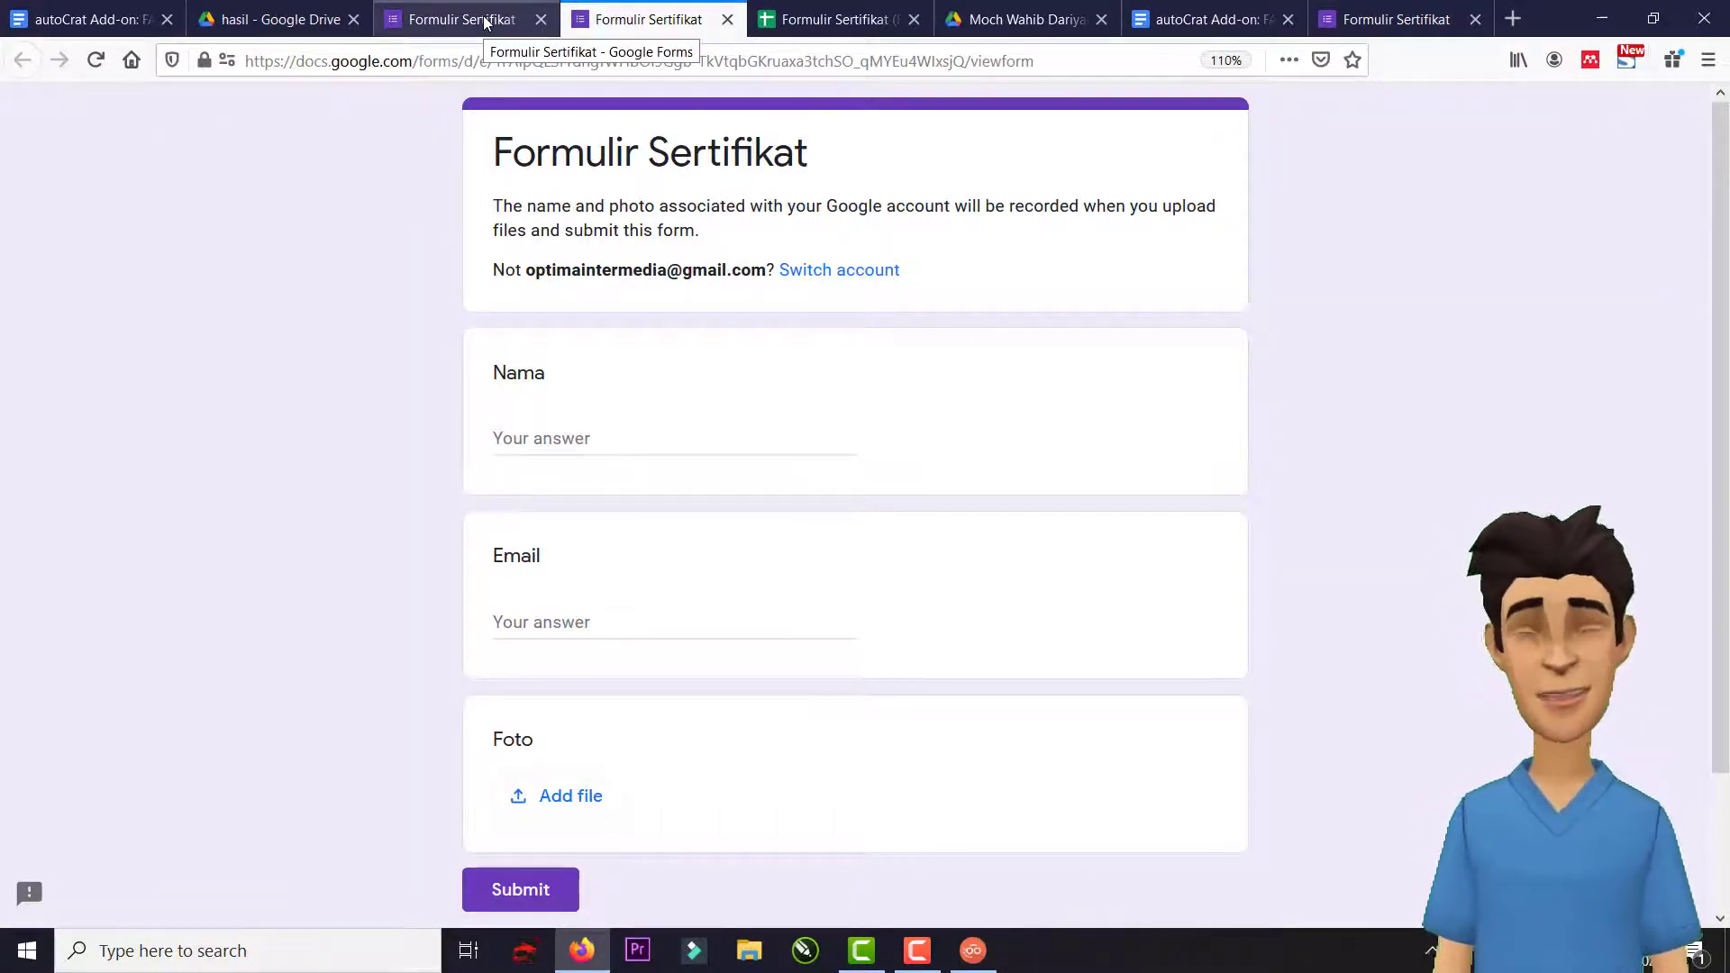
# Reload the responses sheet and check the new Email column D and photo id formula in E1.
pyautogui.click(870, 9)
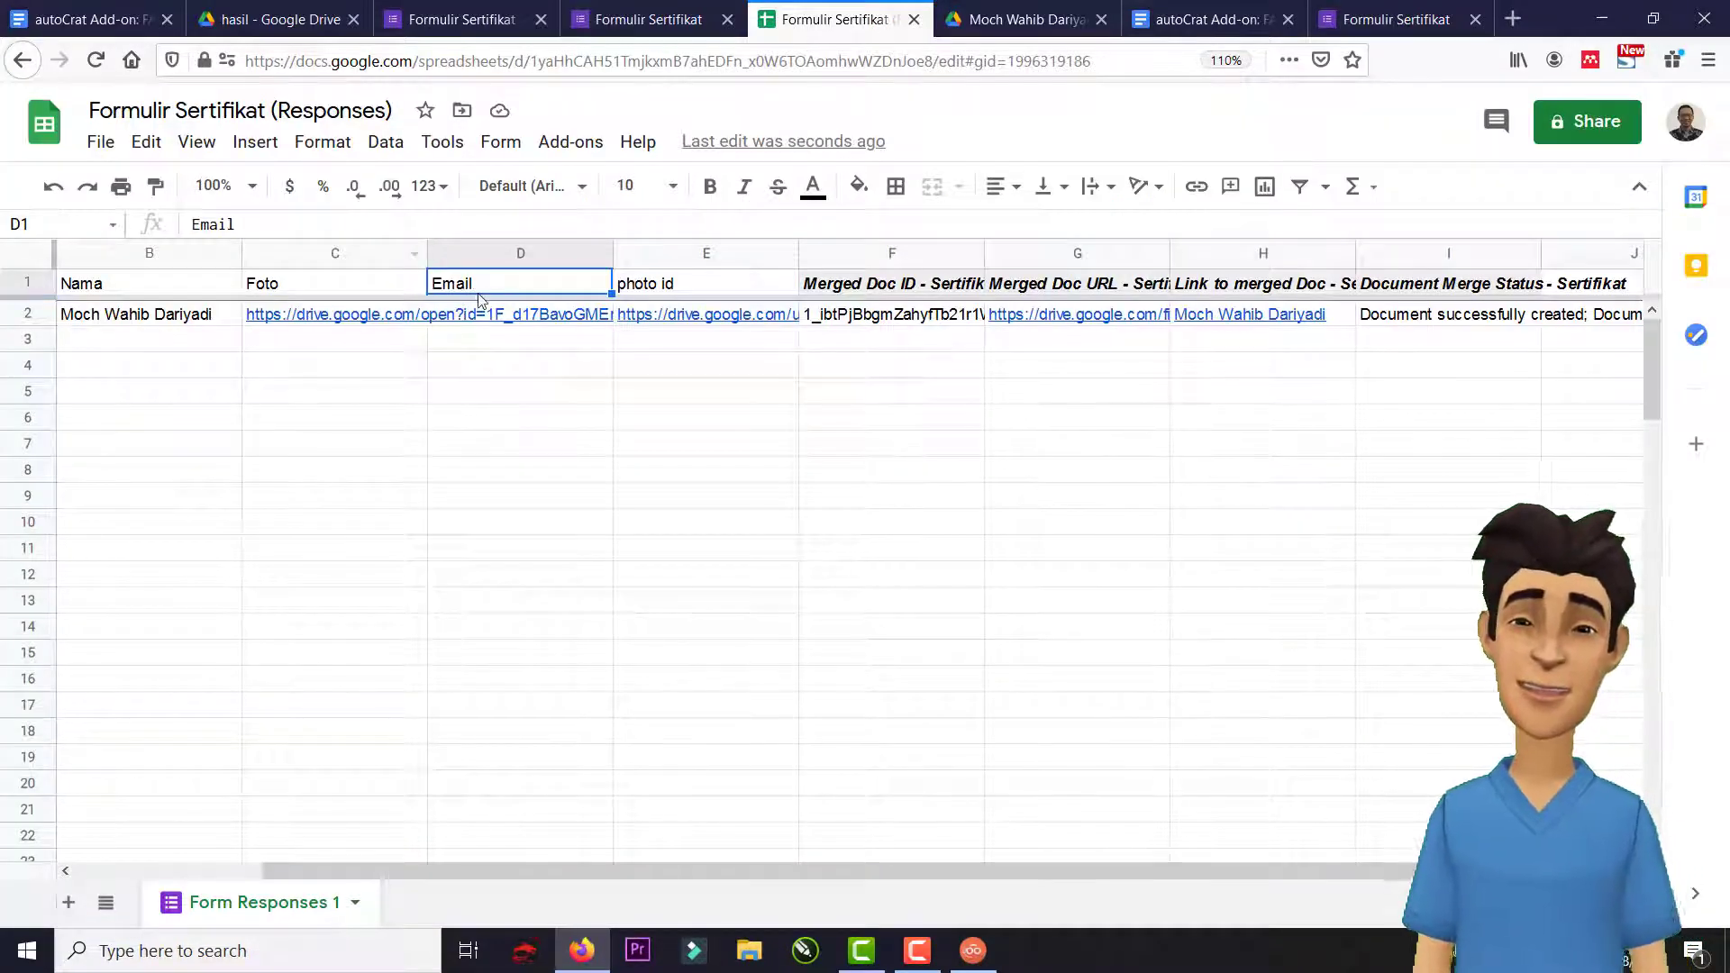
pyautogui.click(95, 60)
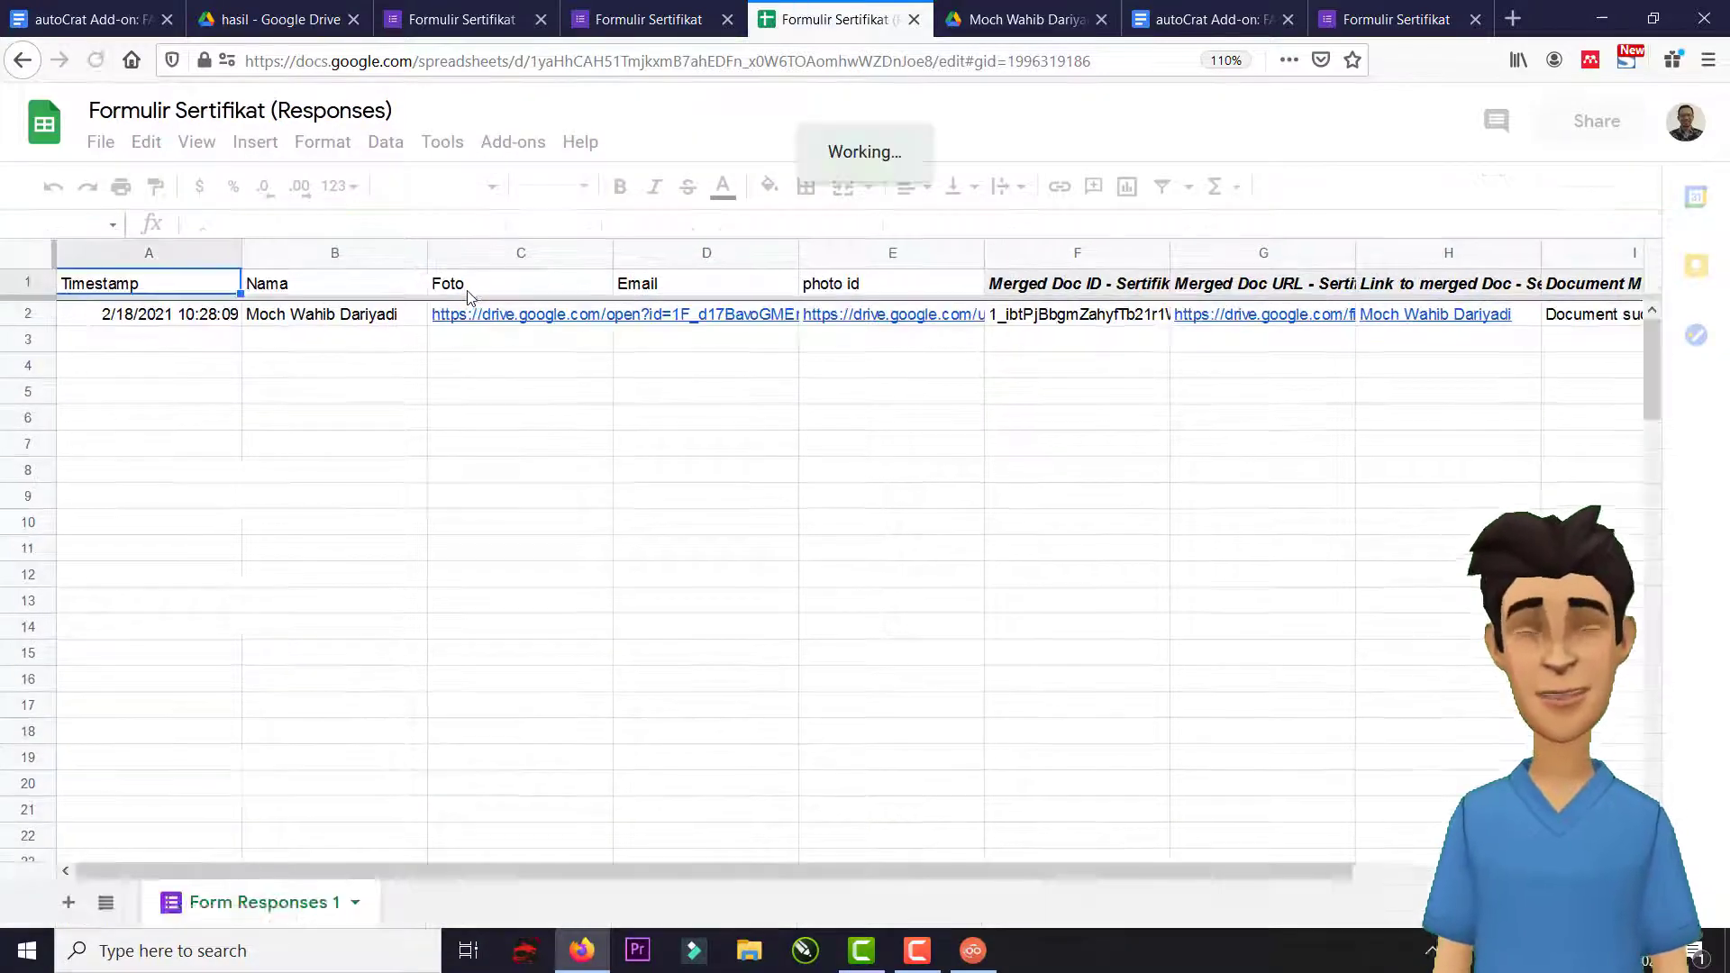
pyautogui.click(657, 284)
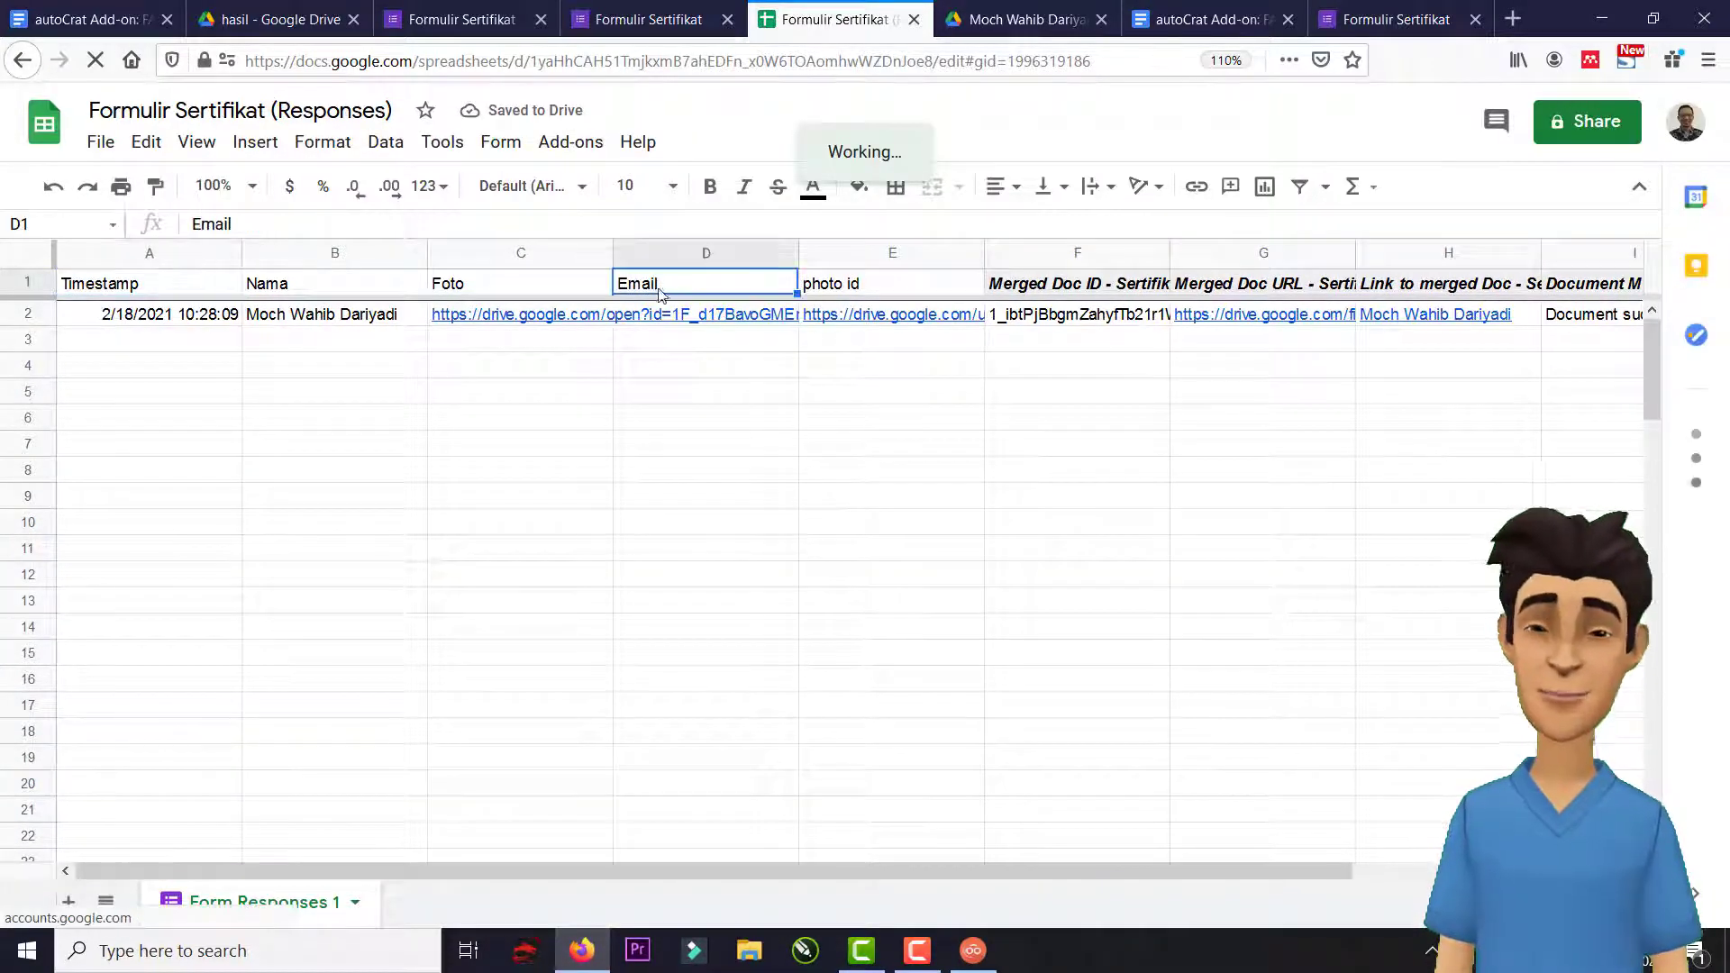
pyautogui.click(658, 314)
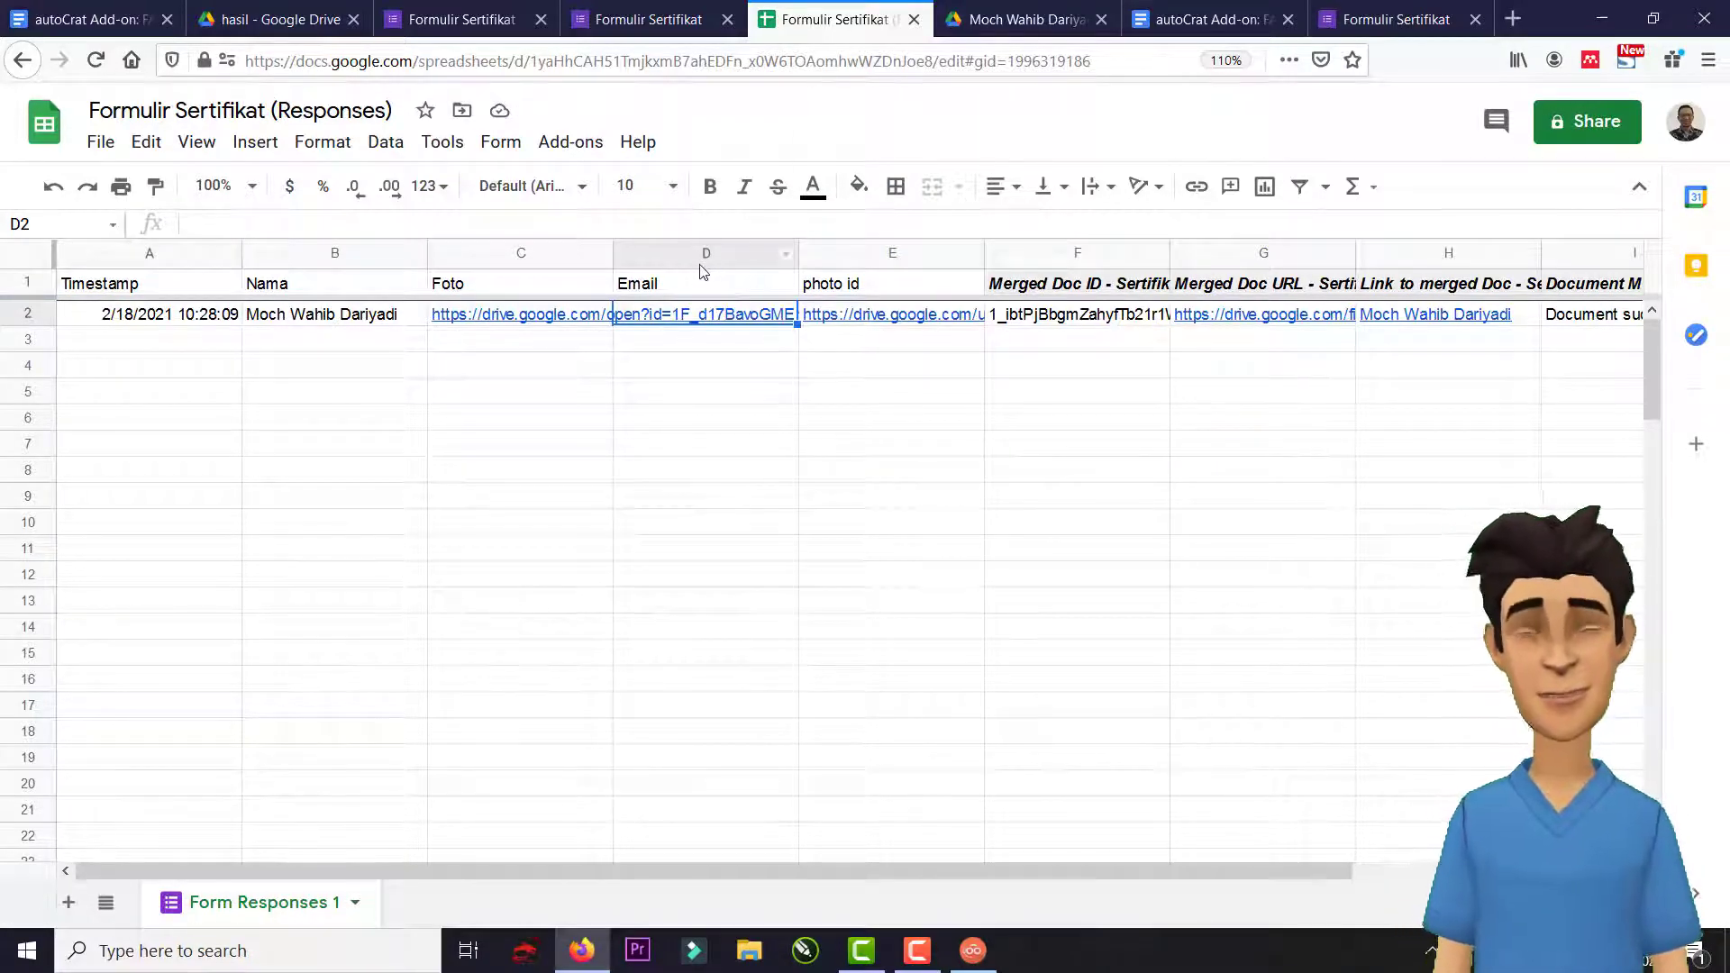
pyautogui.click(846, 286)
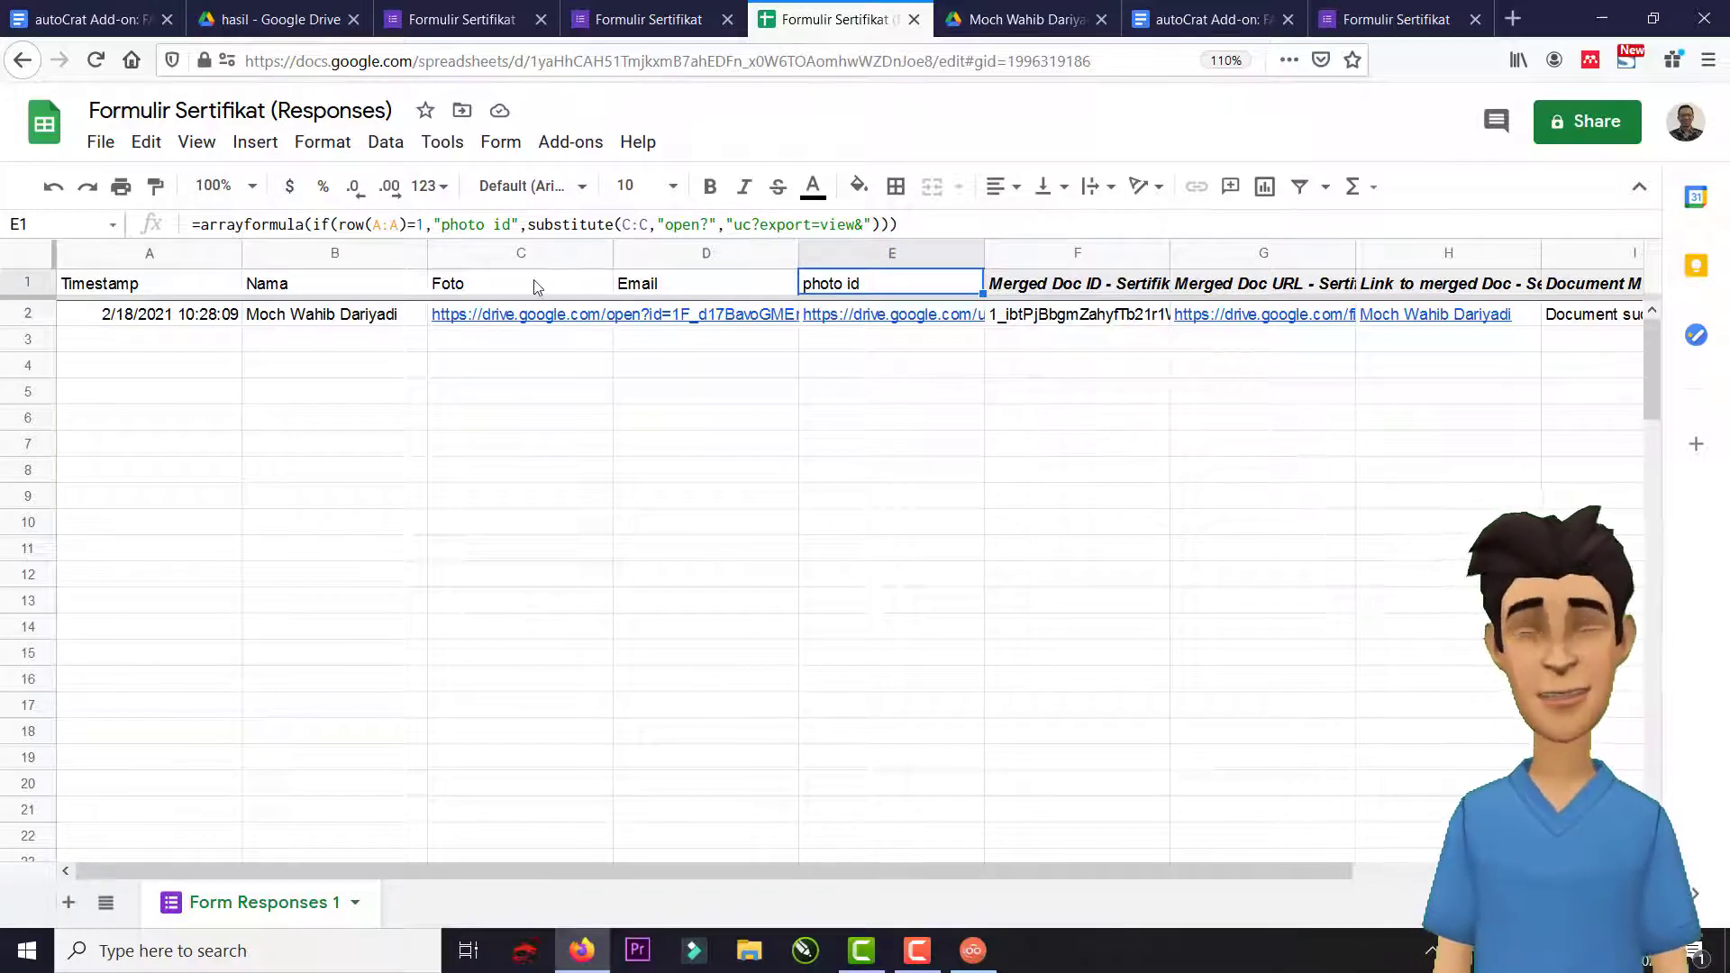
pyautogui.click(570, 286)
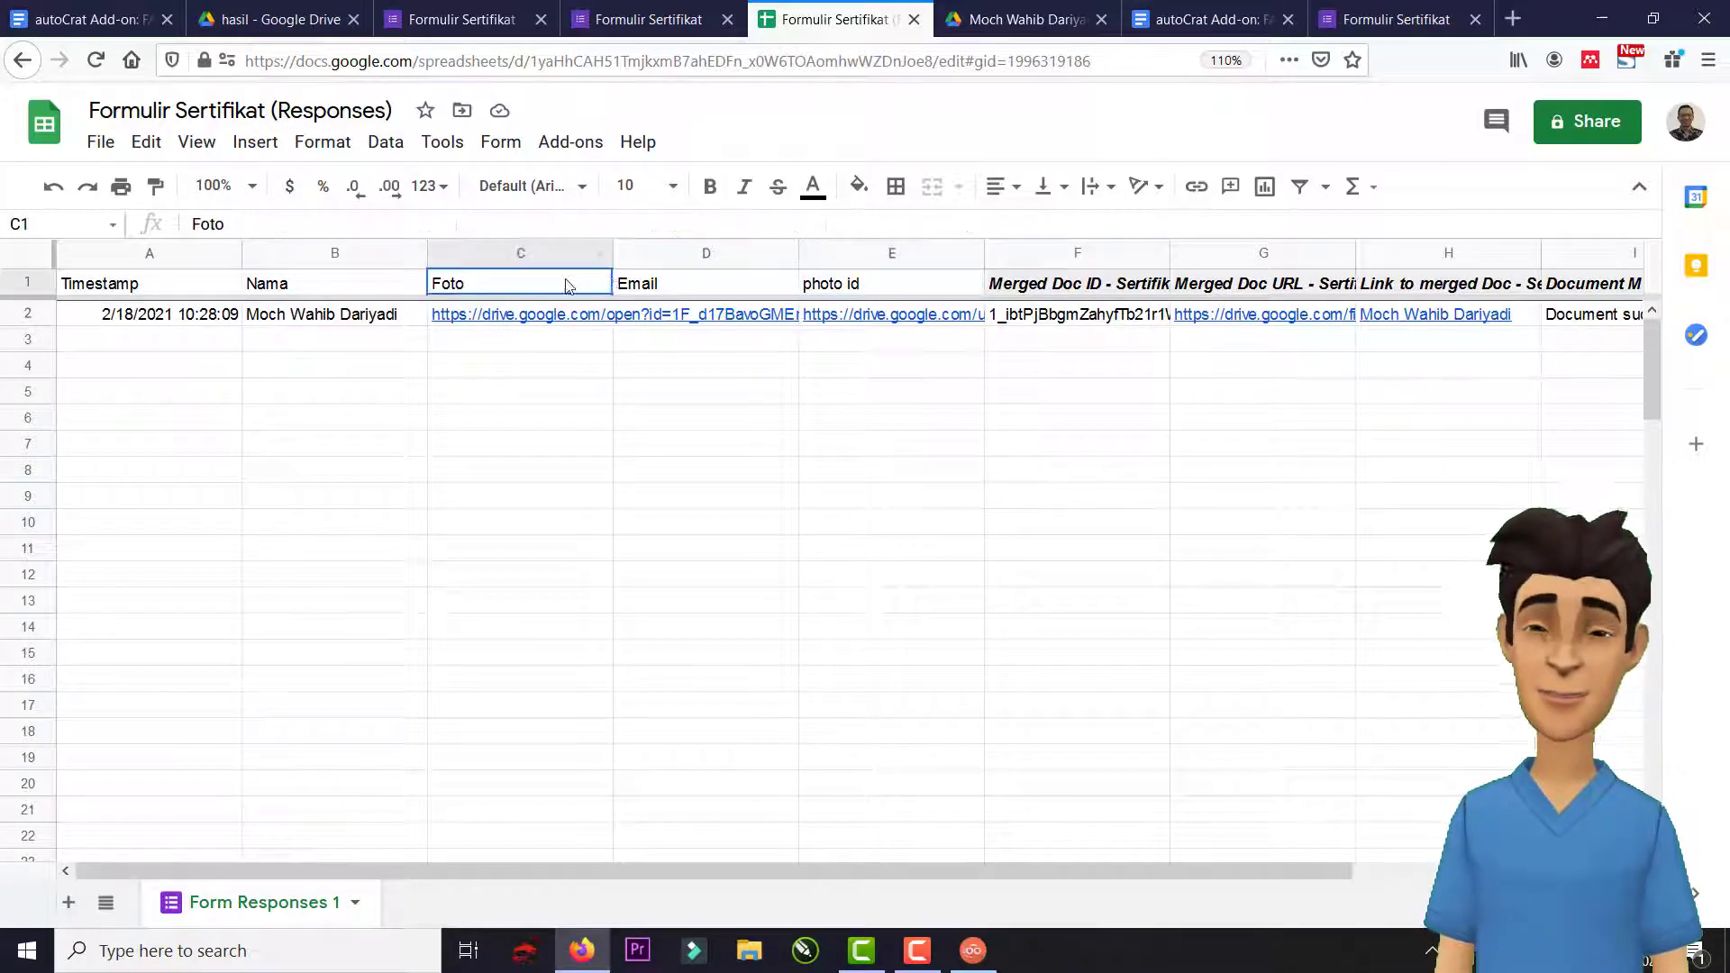
pyautogui.click(668, 283)
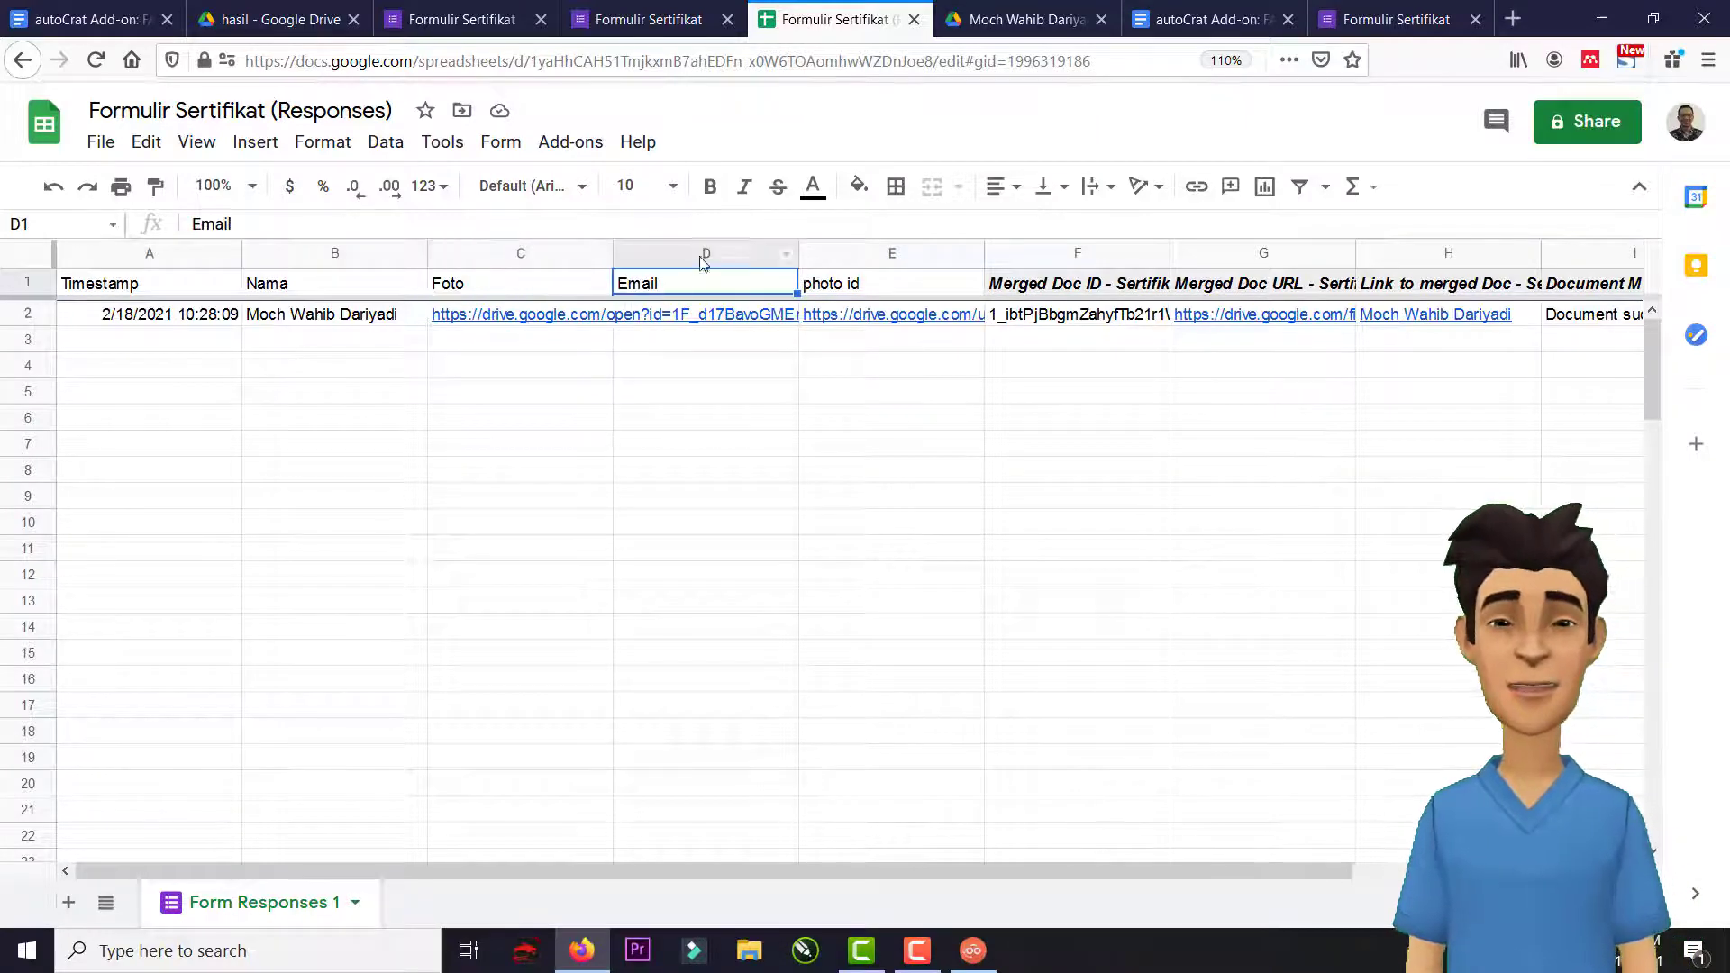
pyautogui.click(866, 282)
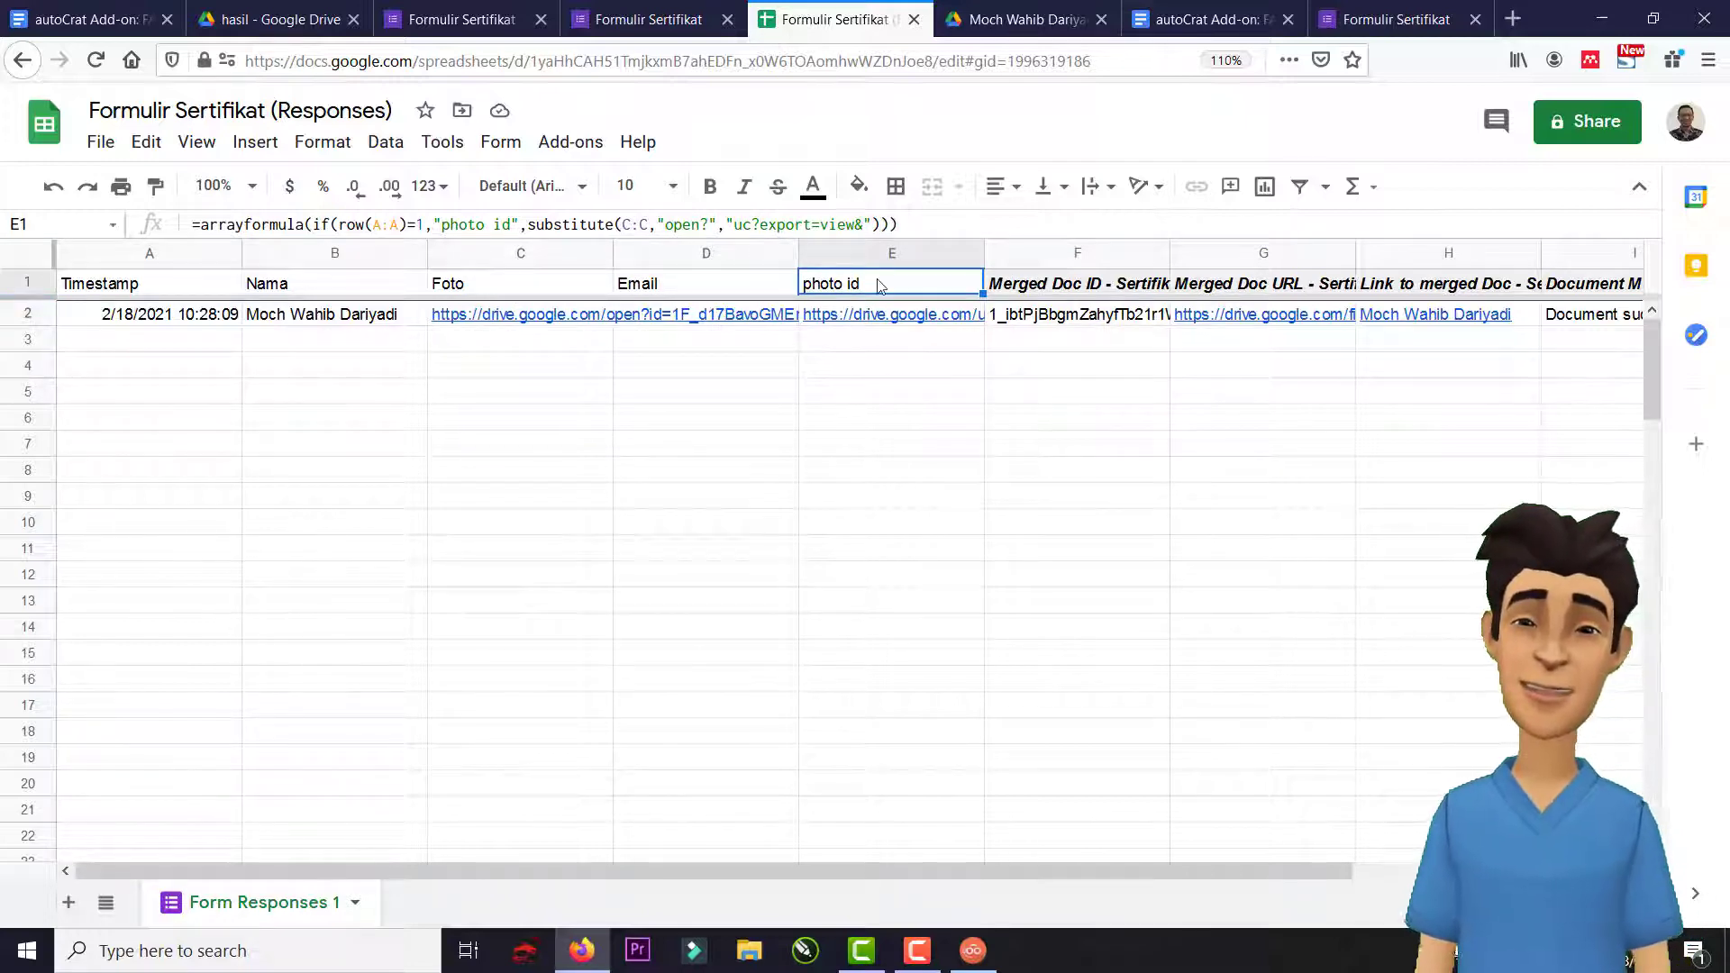
# Launch autoCrat from the add-ons menu and edit the existing Sertifikat merge job.
pyautogui.click(562, 142)
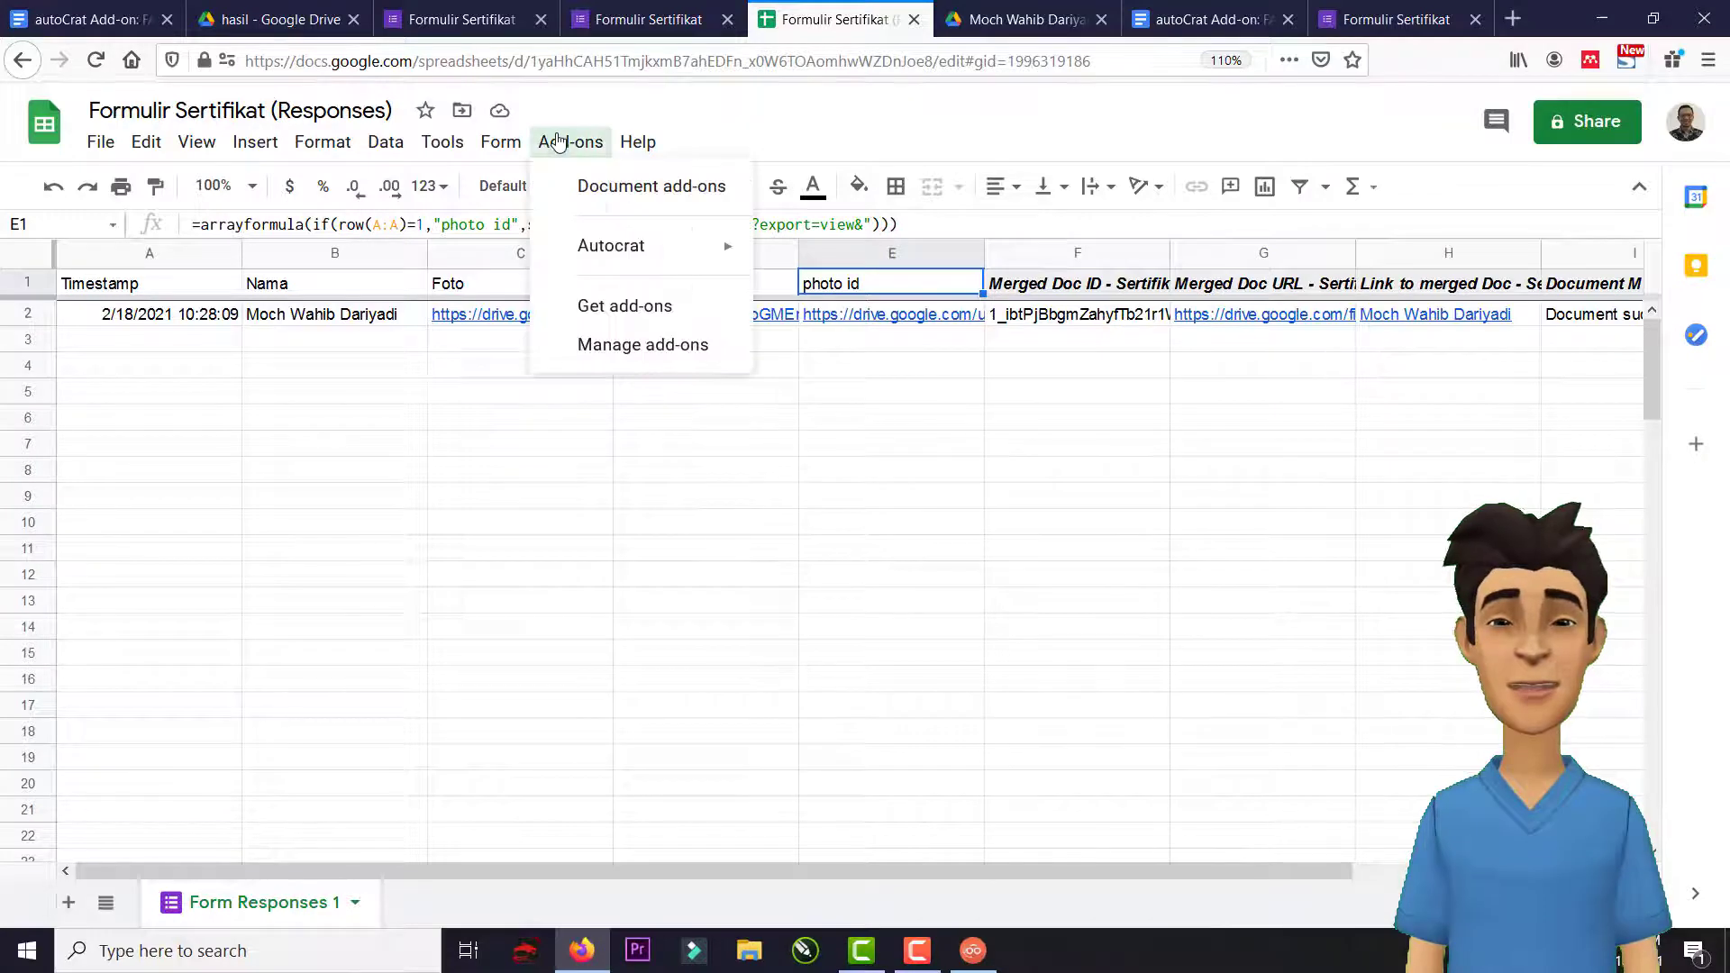
pyautogui.moveTo(613, 249)
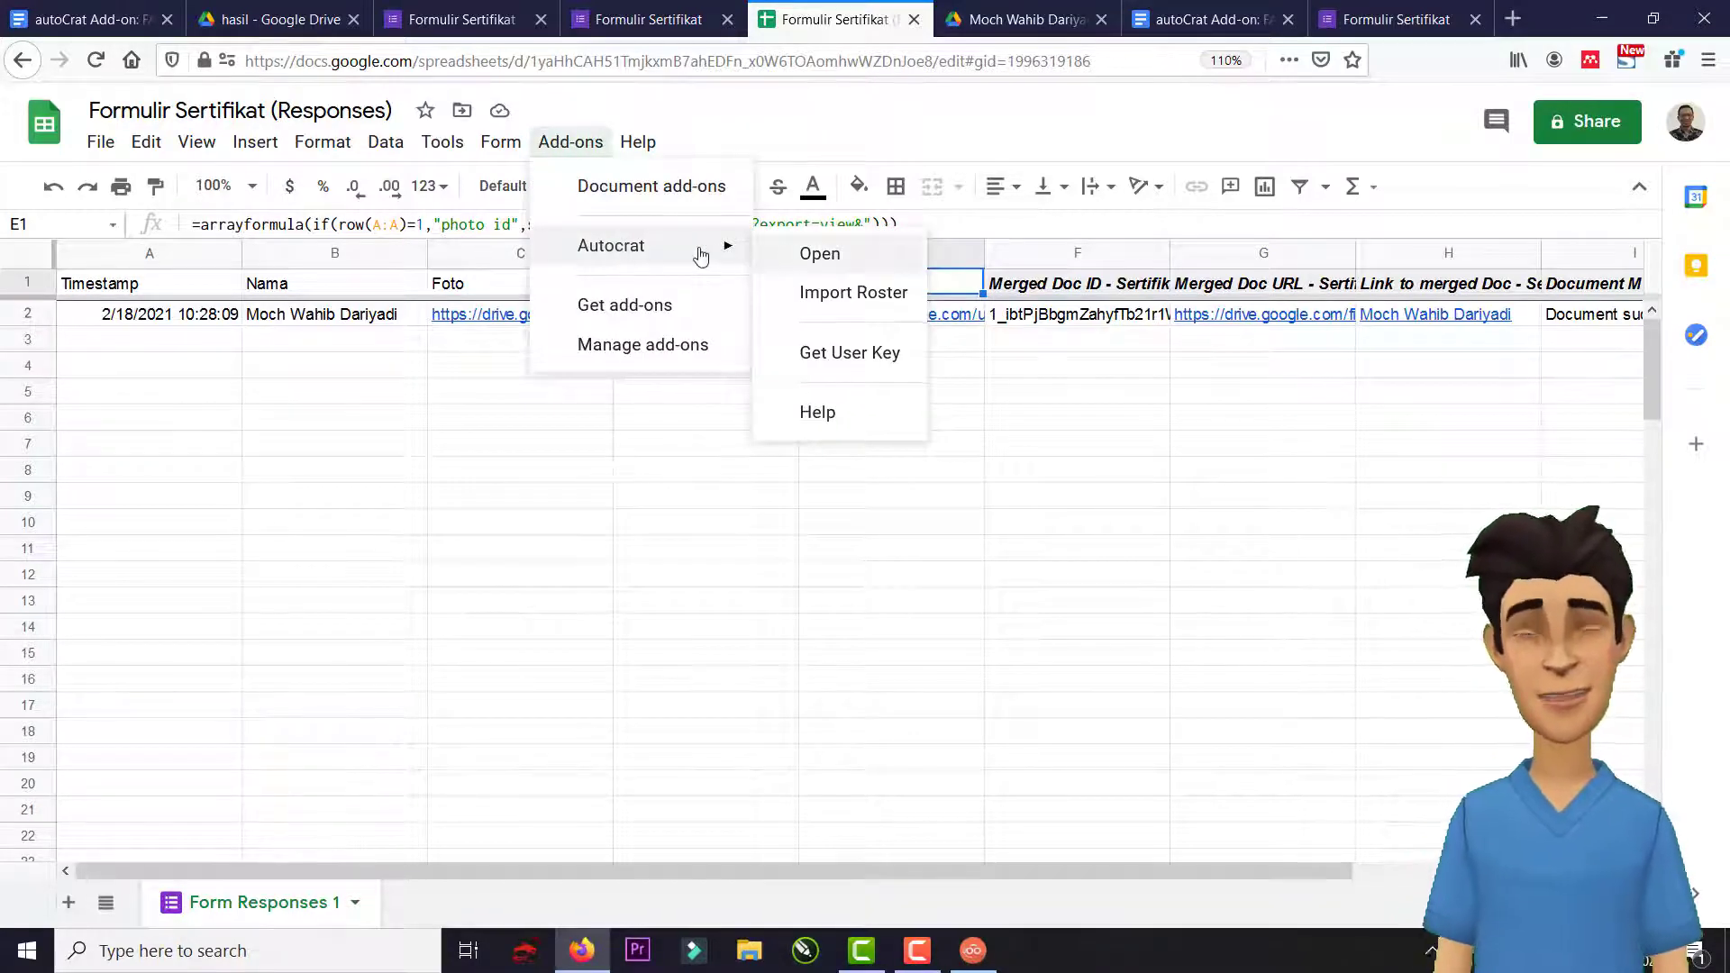
pyautogui.hotkey('alt', '/')
pyautogui.click(584, 149)
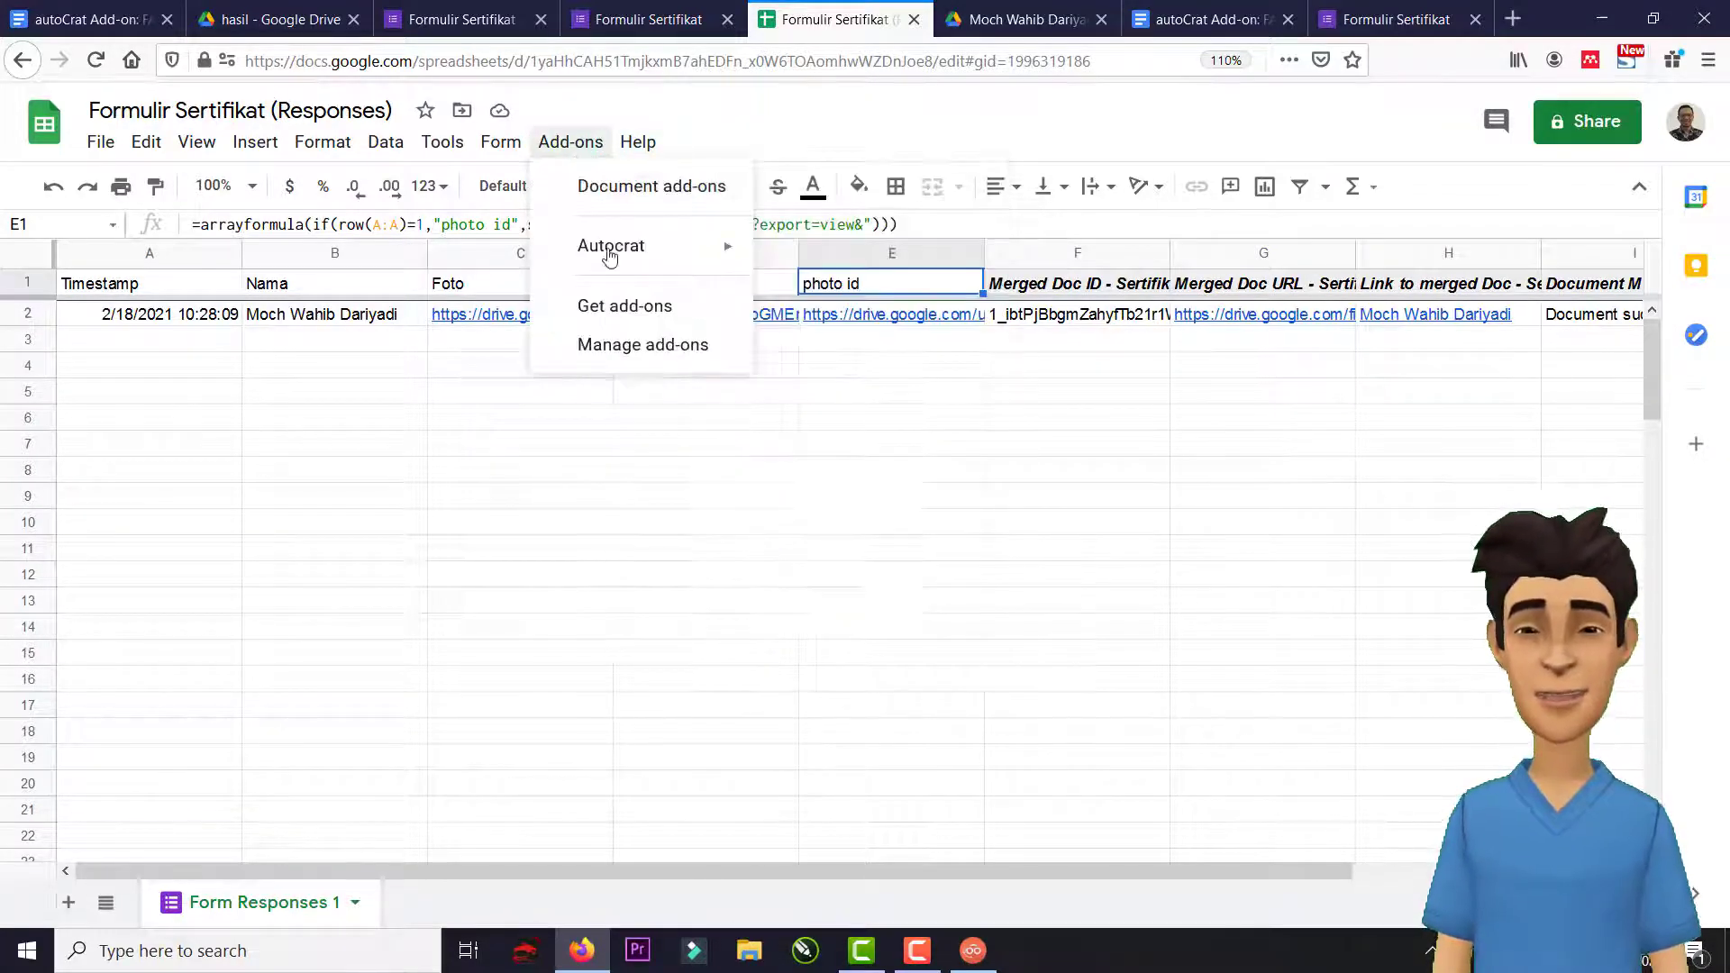
pyautogui.moveTo(667, 245)
pyautogui.click(800, 256)
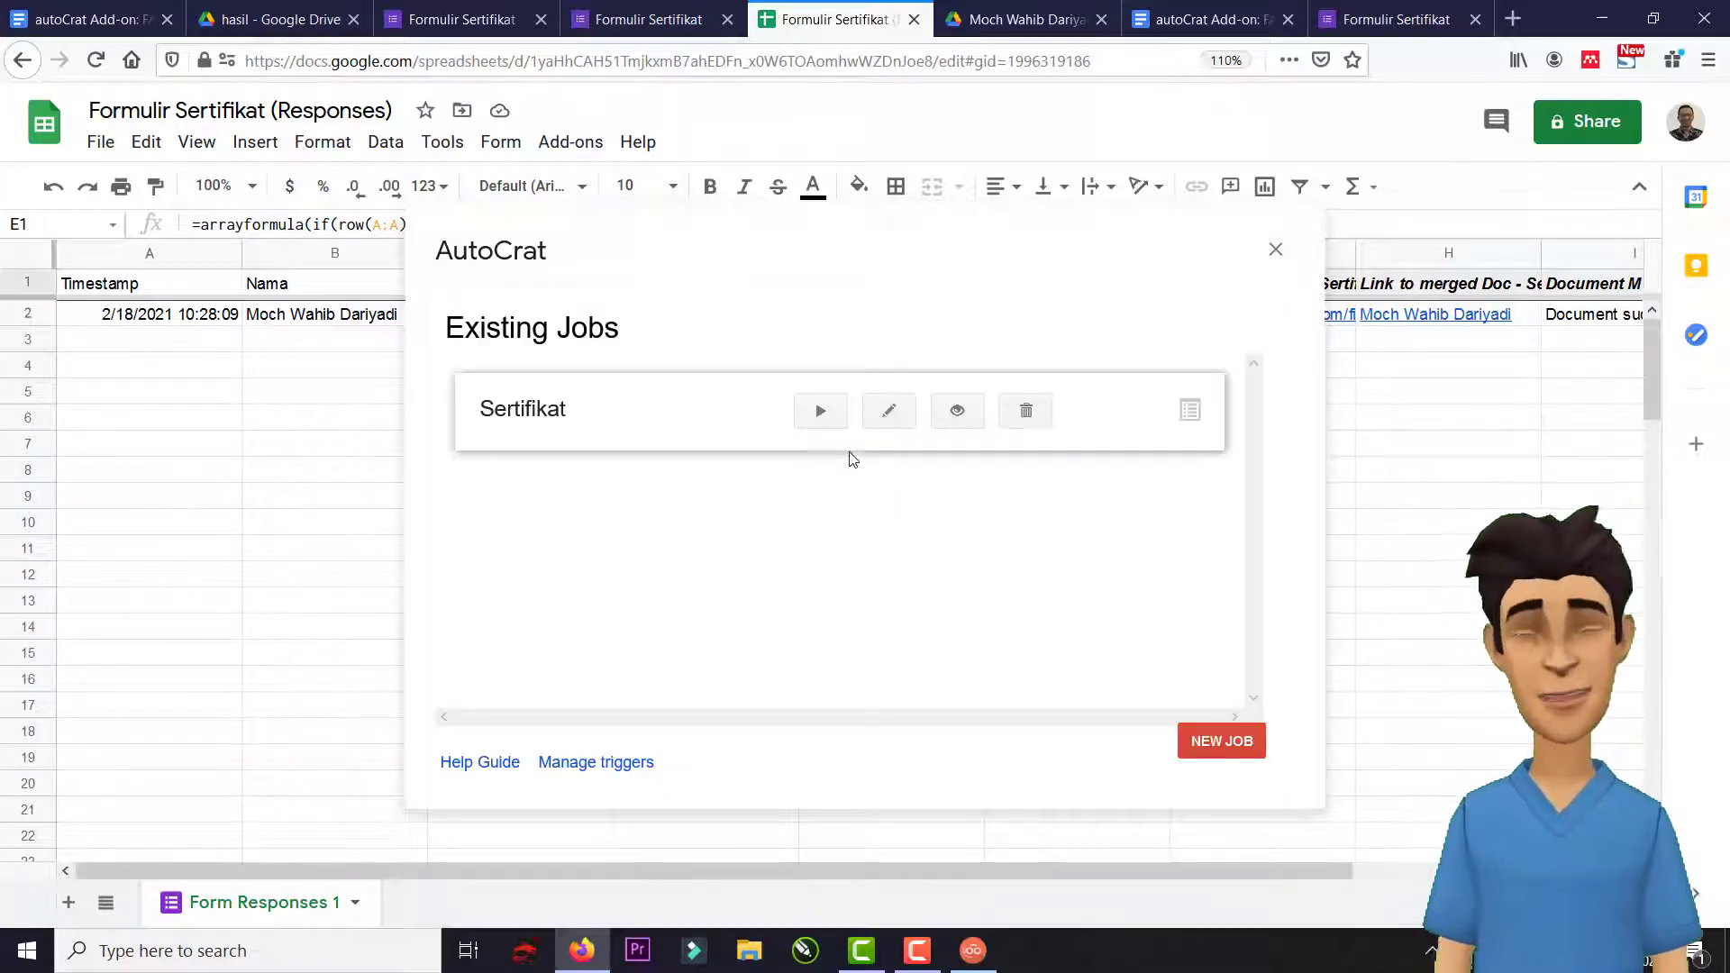
pyautogui.click(876, 423)
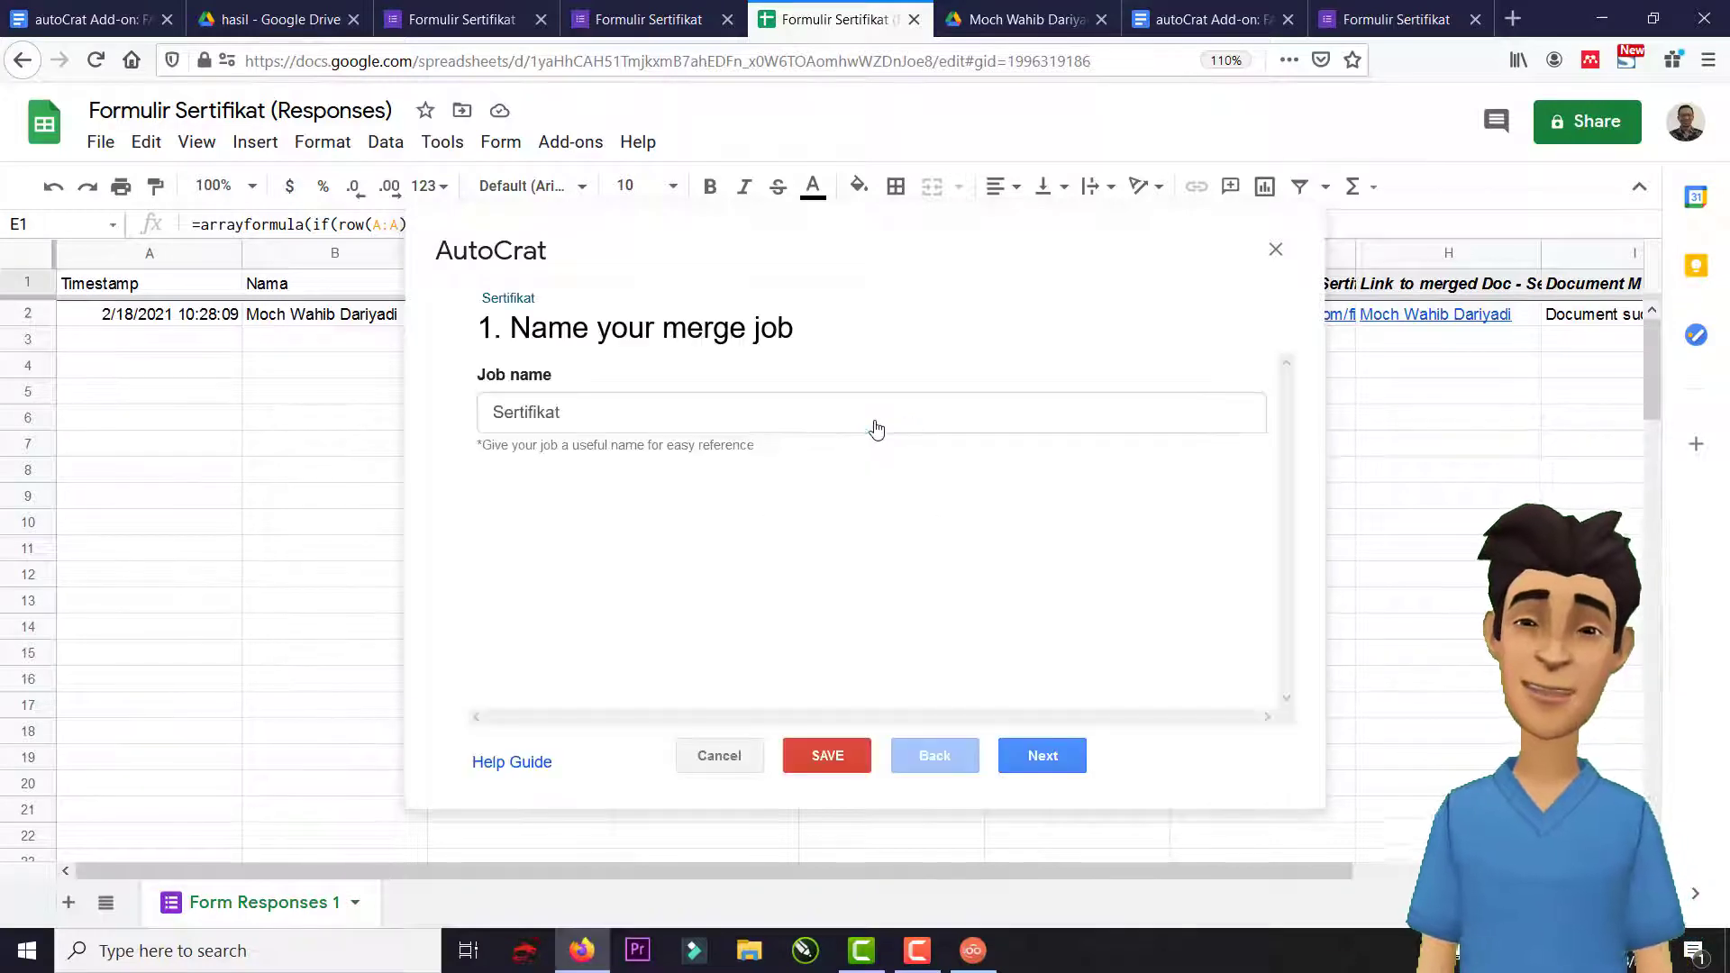
# Keep the job's earlier settings through steps 1–7 and set Share doc to Yes.
pyautogui.click(1042, 755)
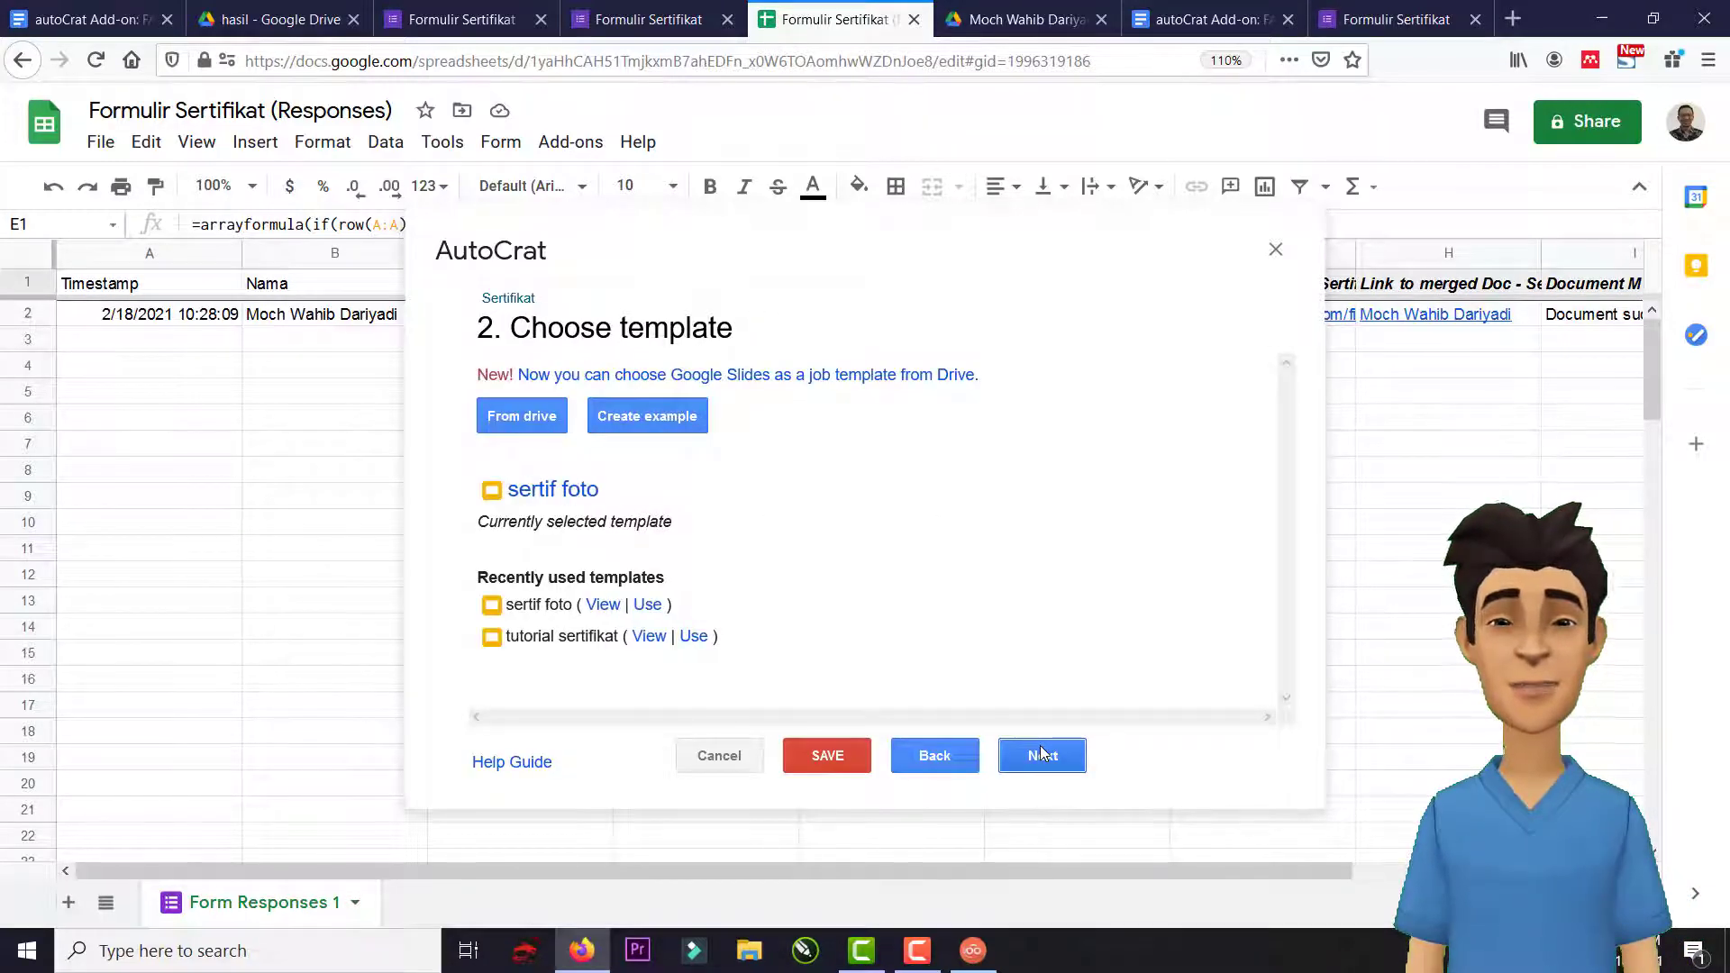
pyautogui.click(1043, 755)
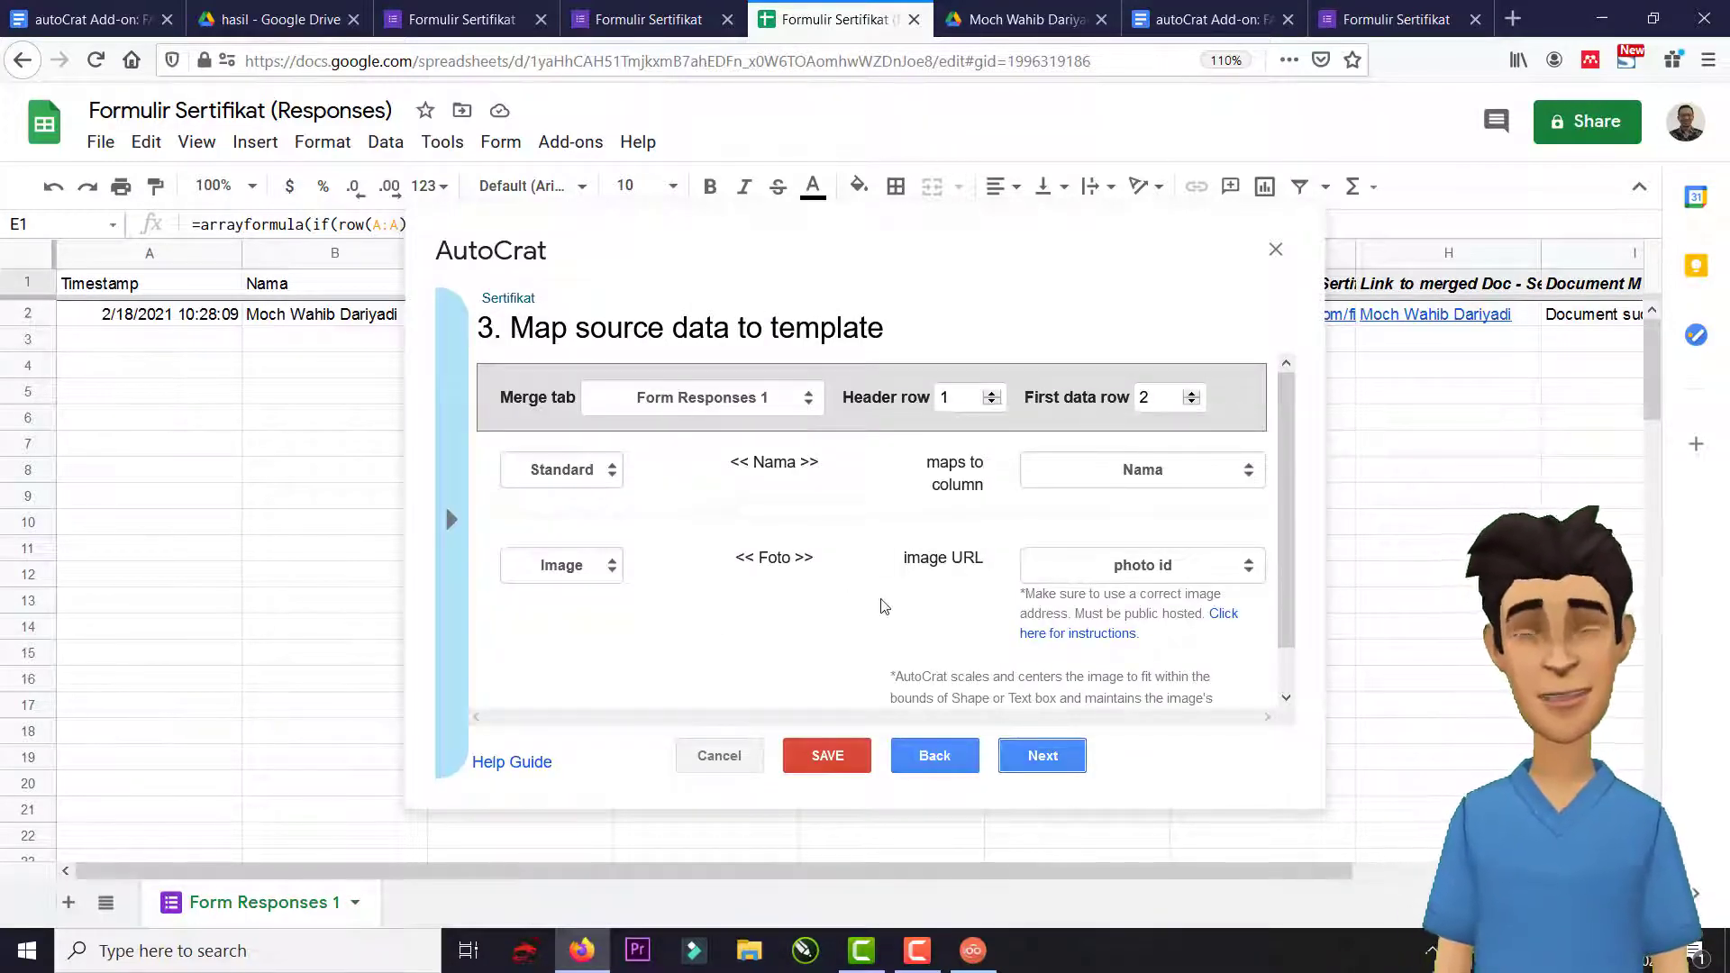
pyautogui.scroll(-1, 896, 599)
pyautogui.scroll(1, 898, 603)
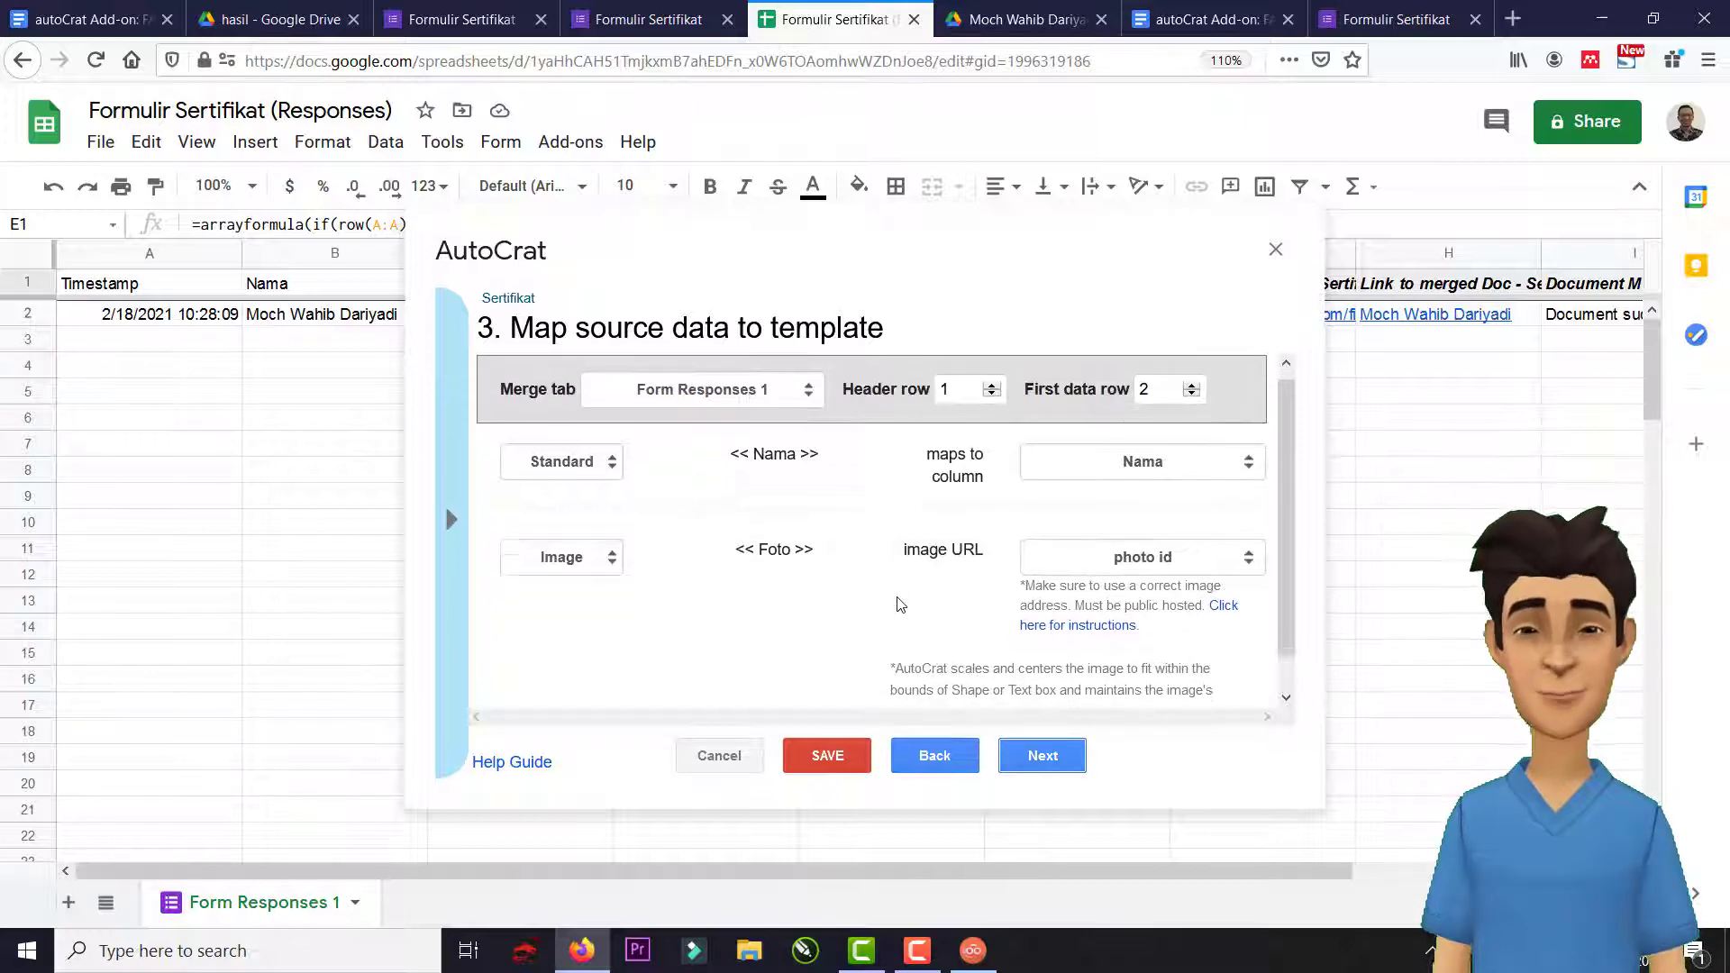
pyautogui.click(1044, 758)
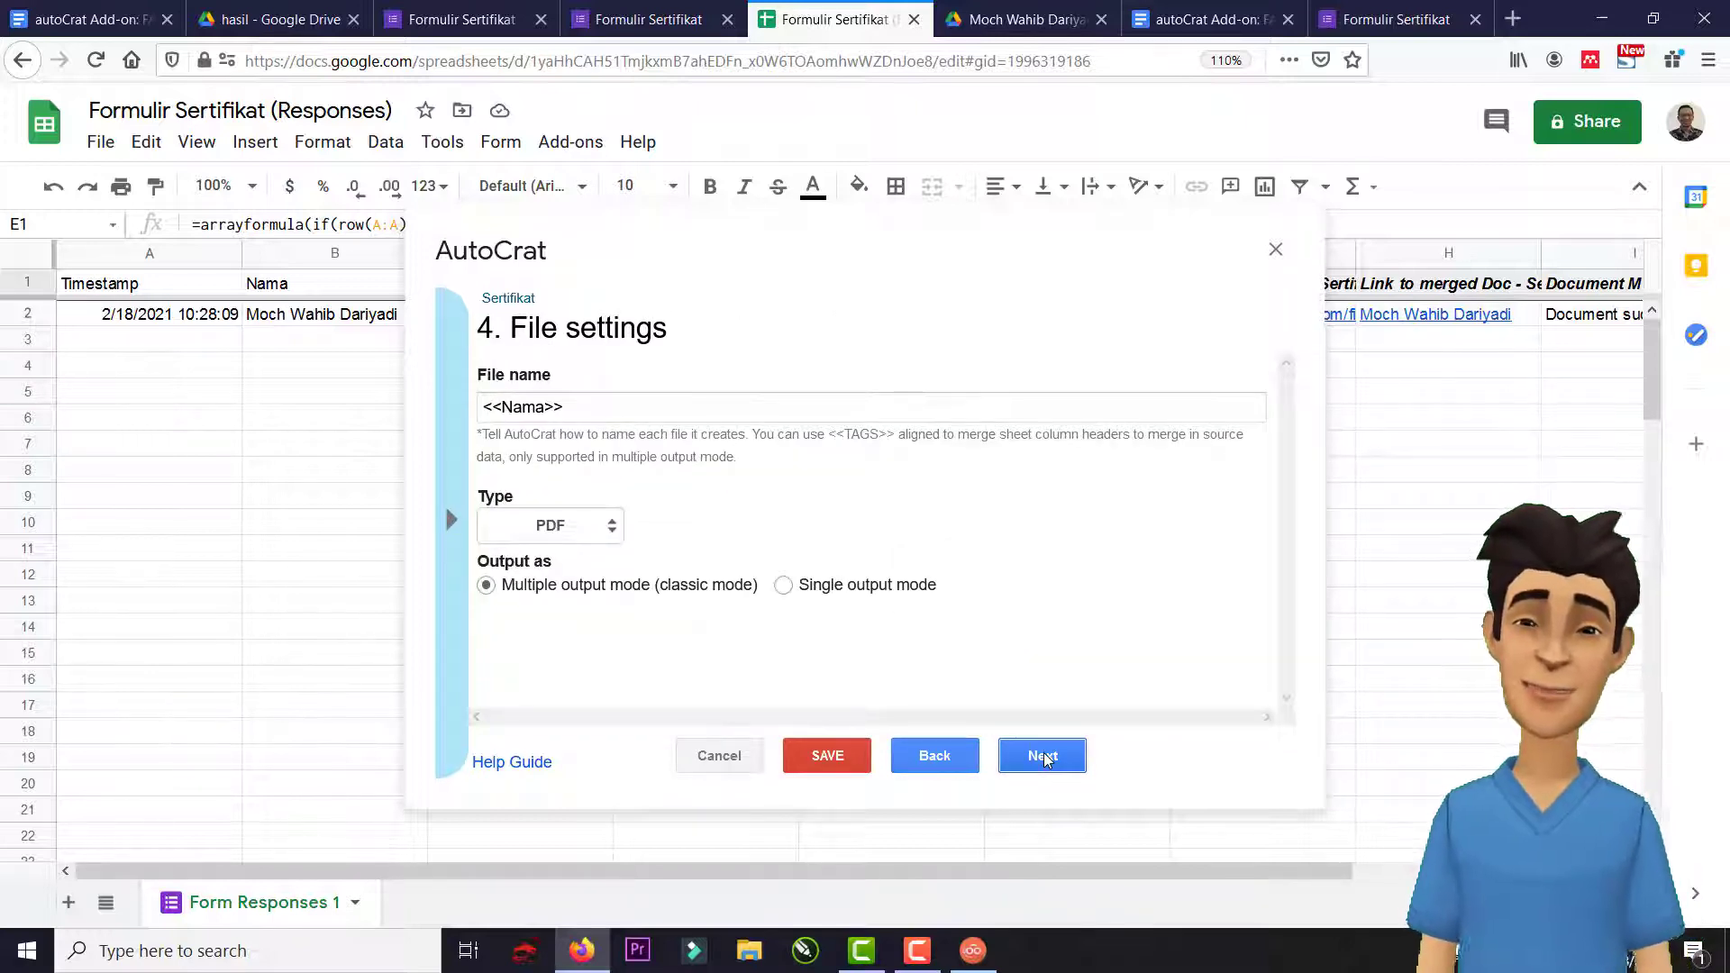
pyautogui.click(1043, 757)
pyautogui.click(1044, 757)
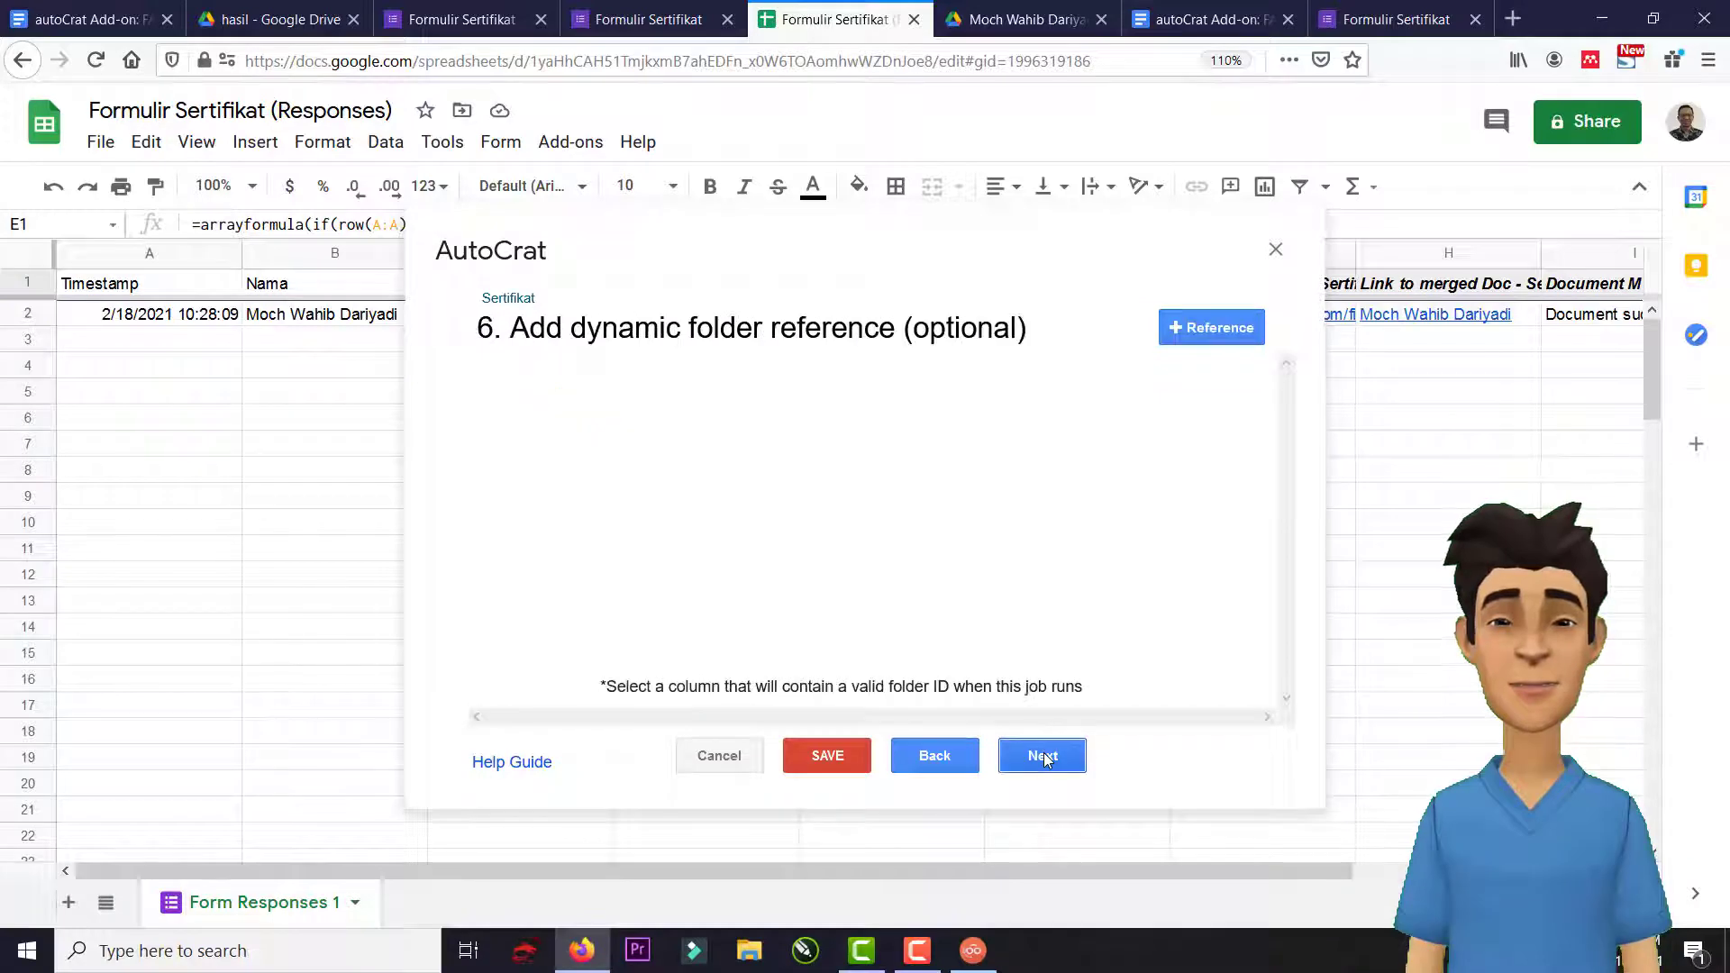
pyautogui.click(1044, 758)
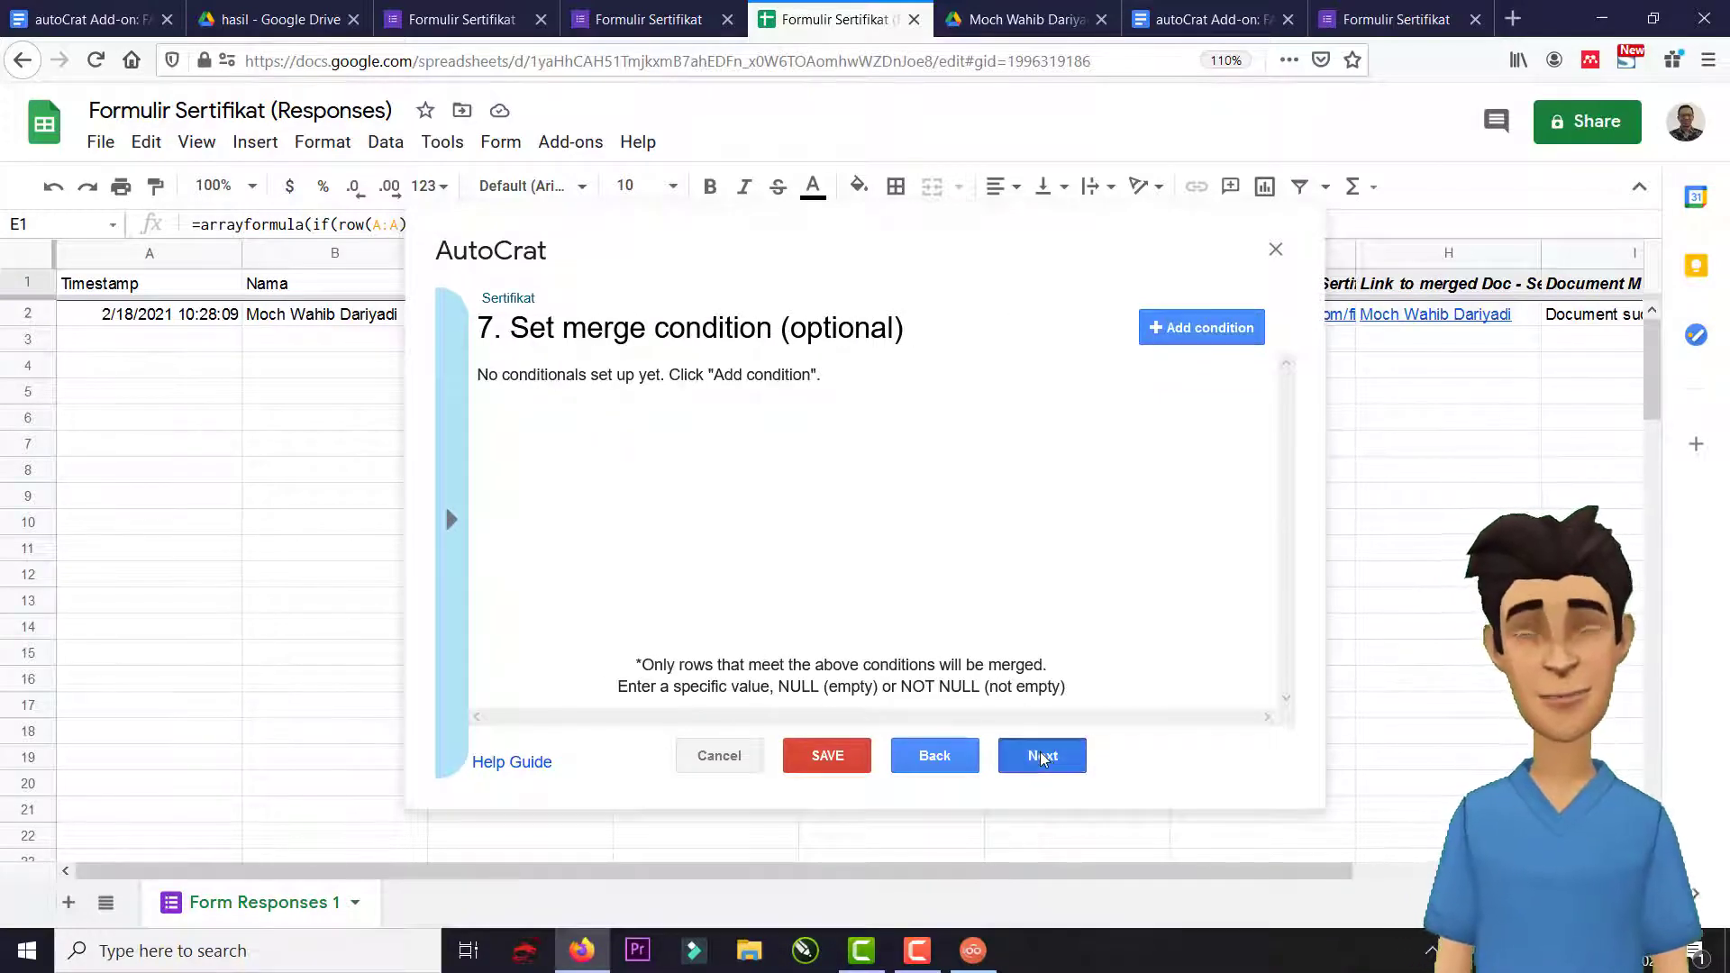
pyautogui.click(1043, 757)
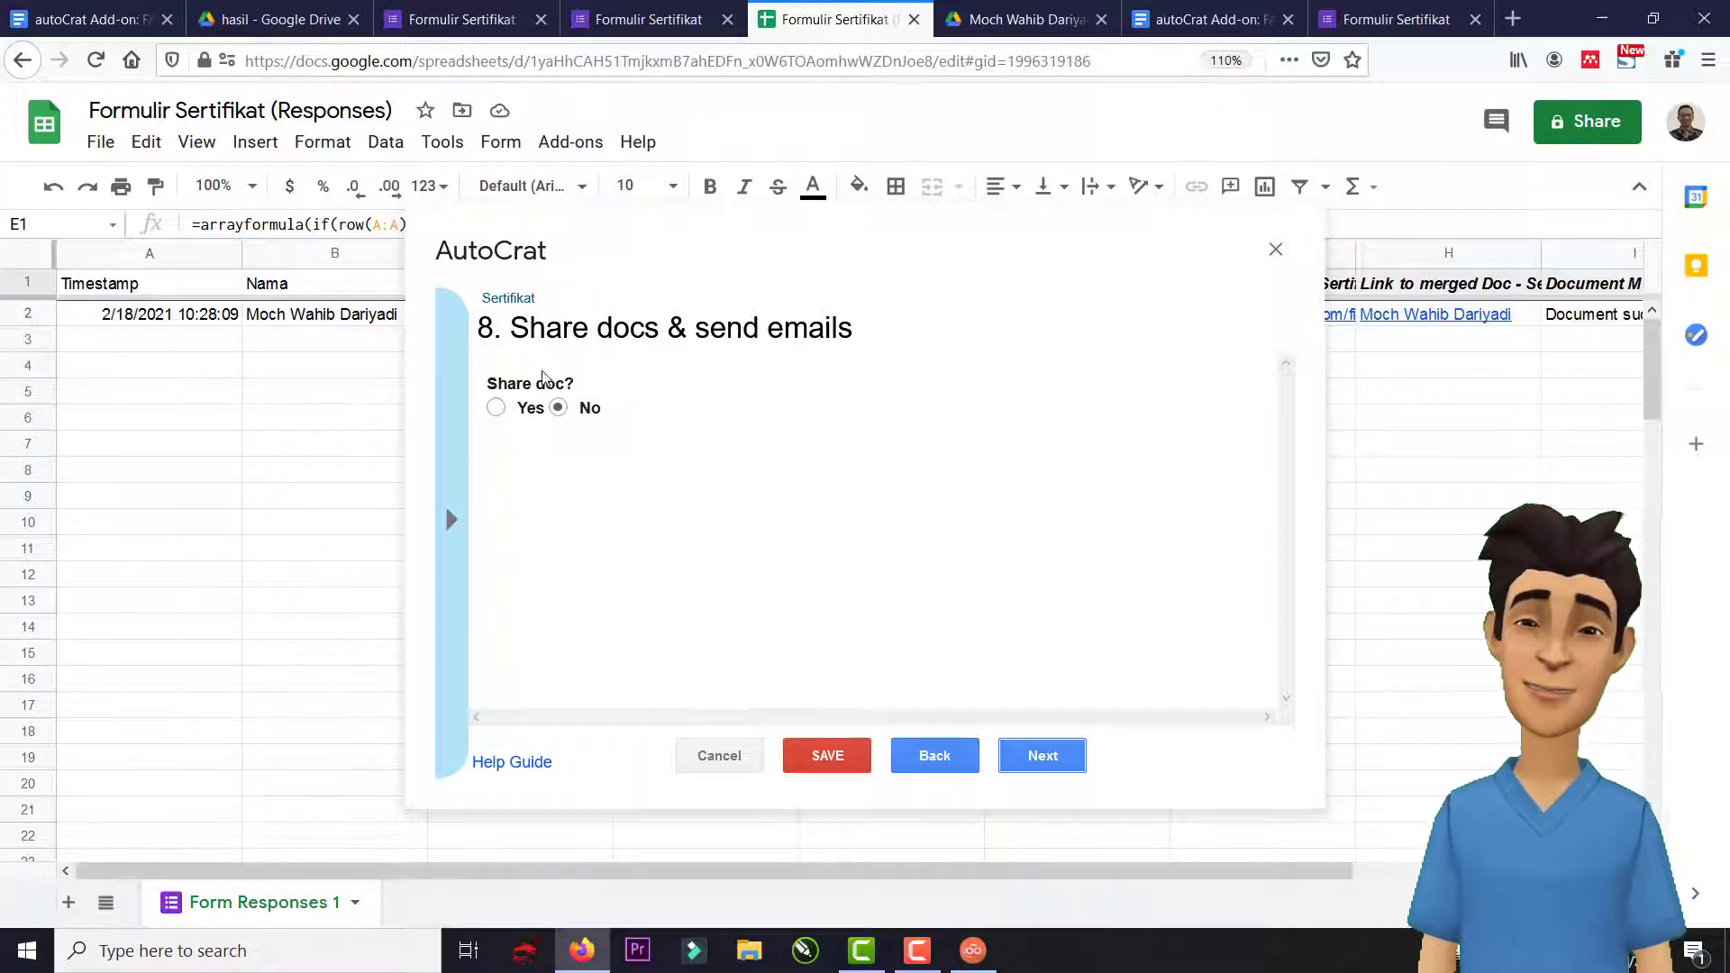
pyautogui.click(505, 407)
# Enable the generic no-reply sender and address the email To <<Email>>, leaving Cc and Bcc empty.
pyautogui.scroll(-2, 798, 566)
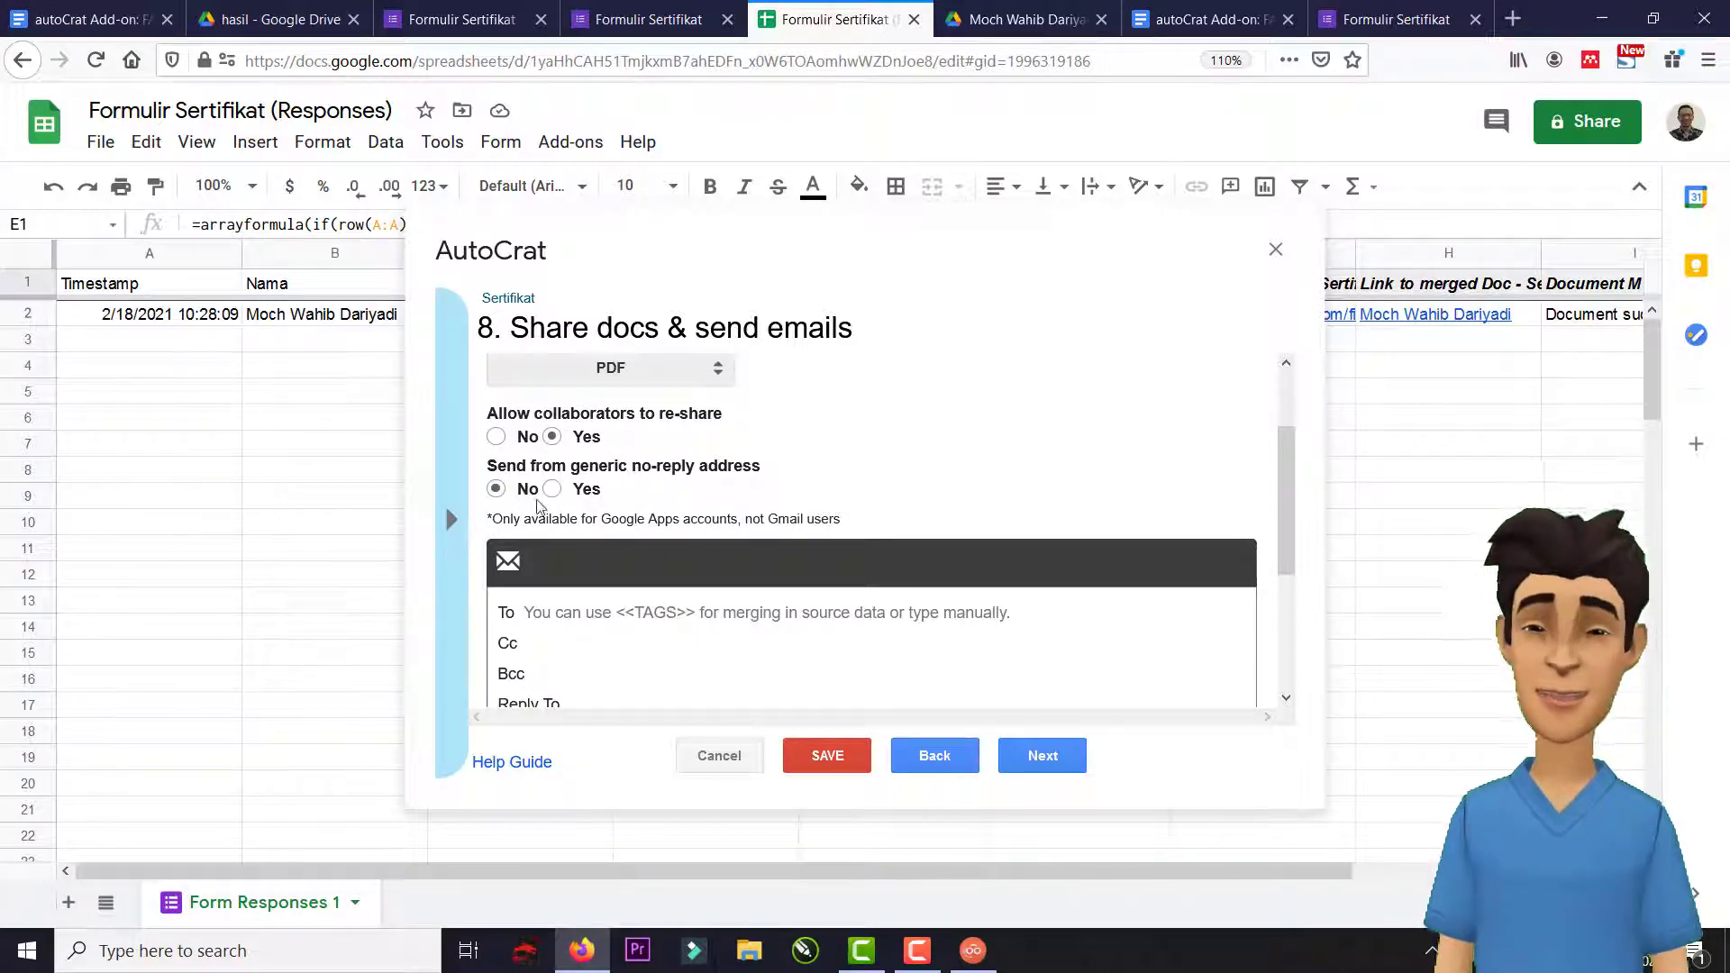
pyautogui.click(566, 489)
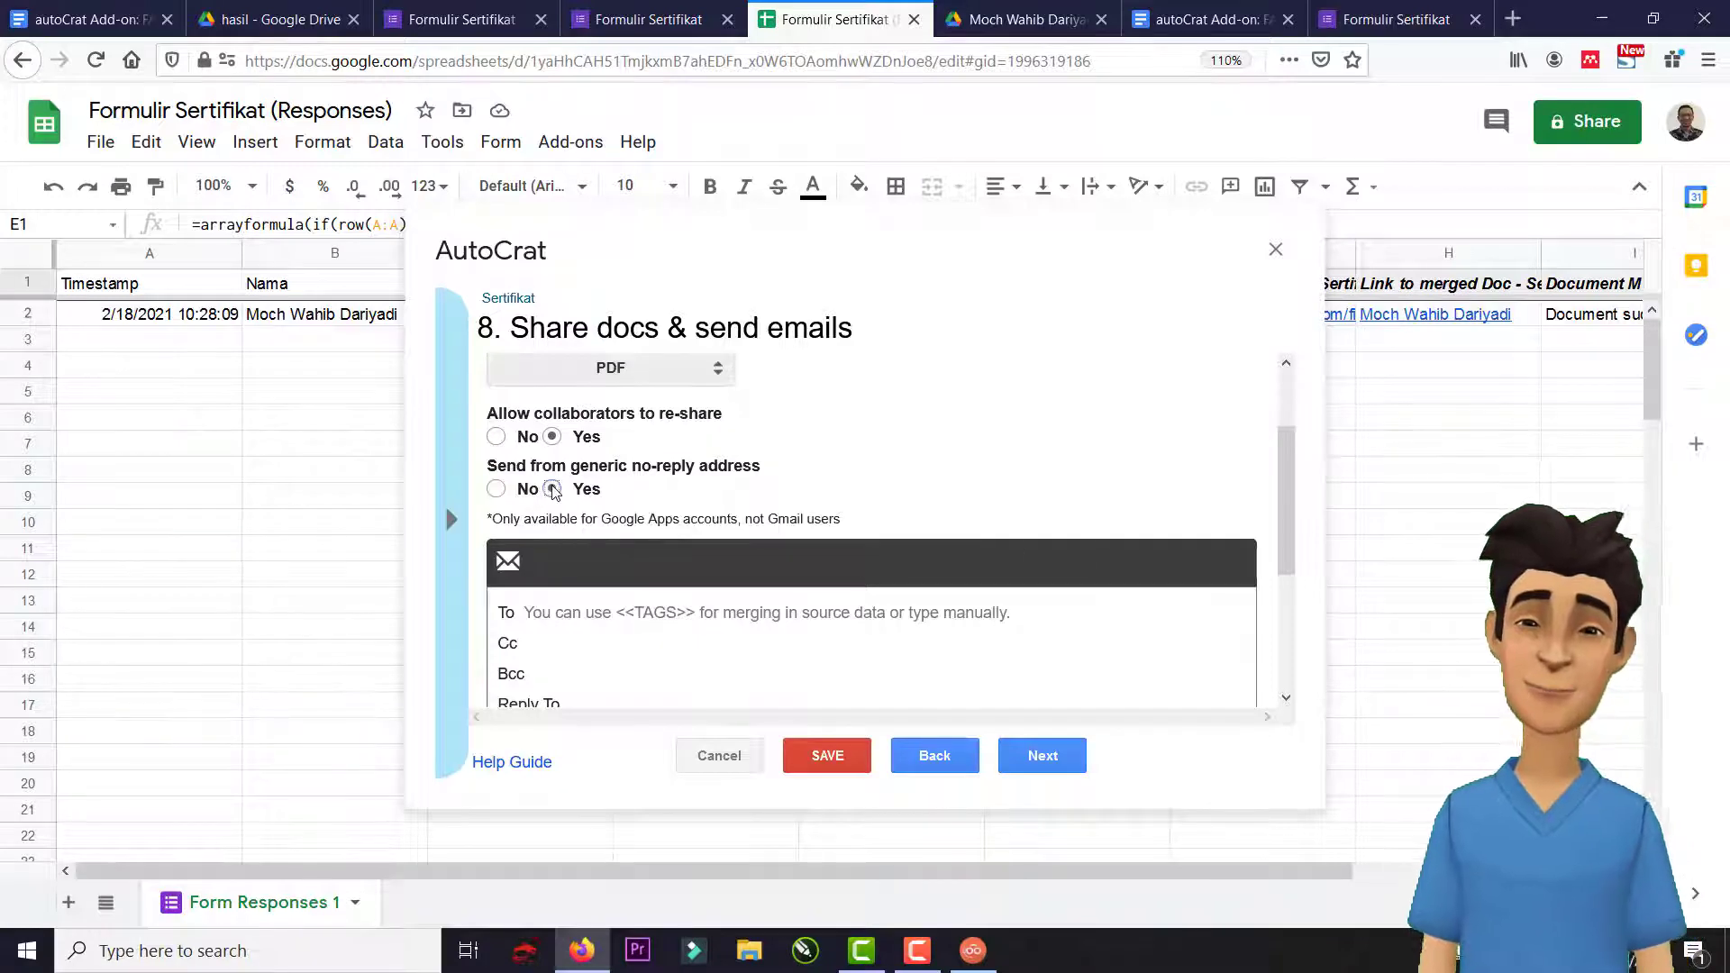
pyautogui.scroll(-2, 618, 568)
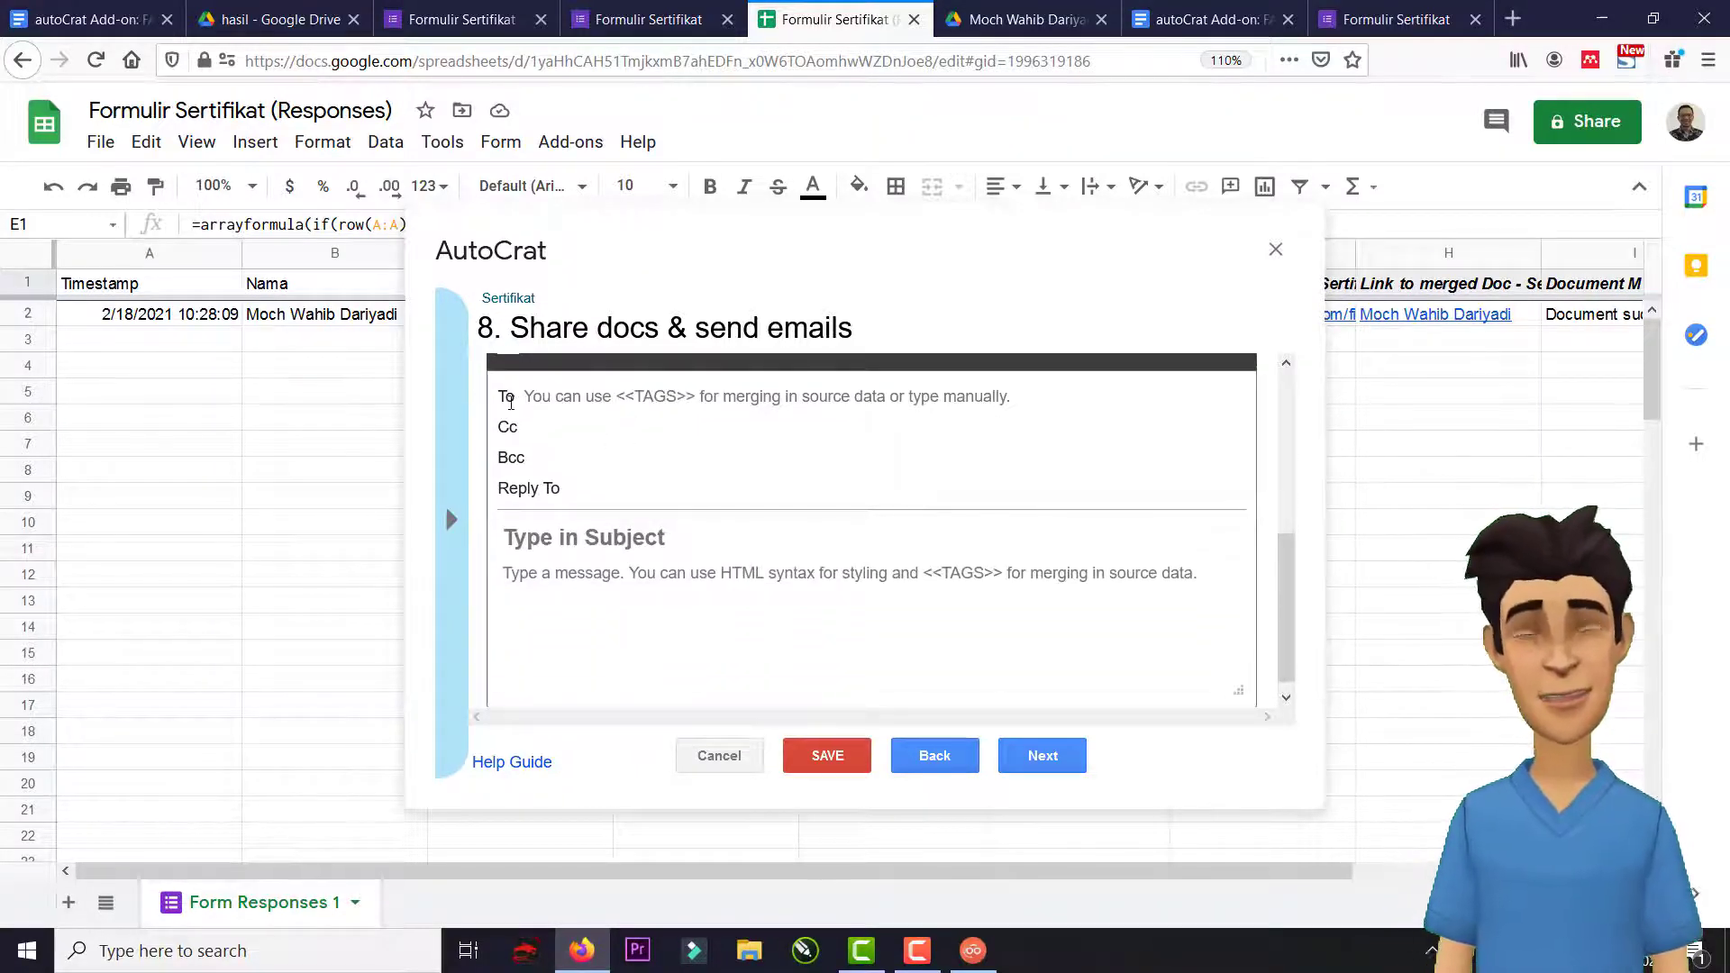
pyautogui.click(538, 400)
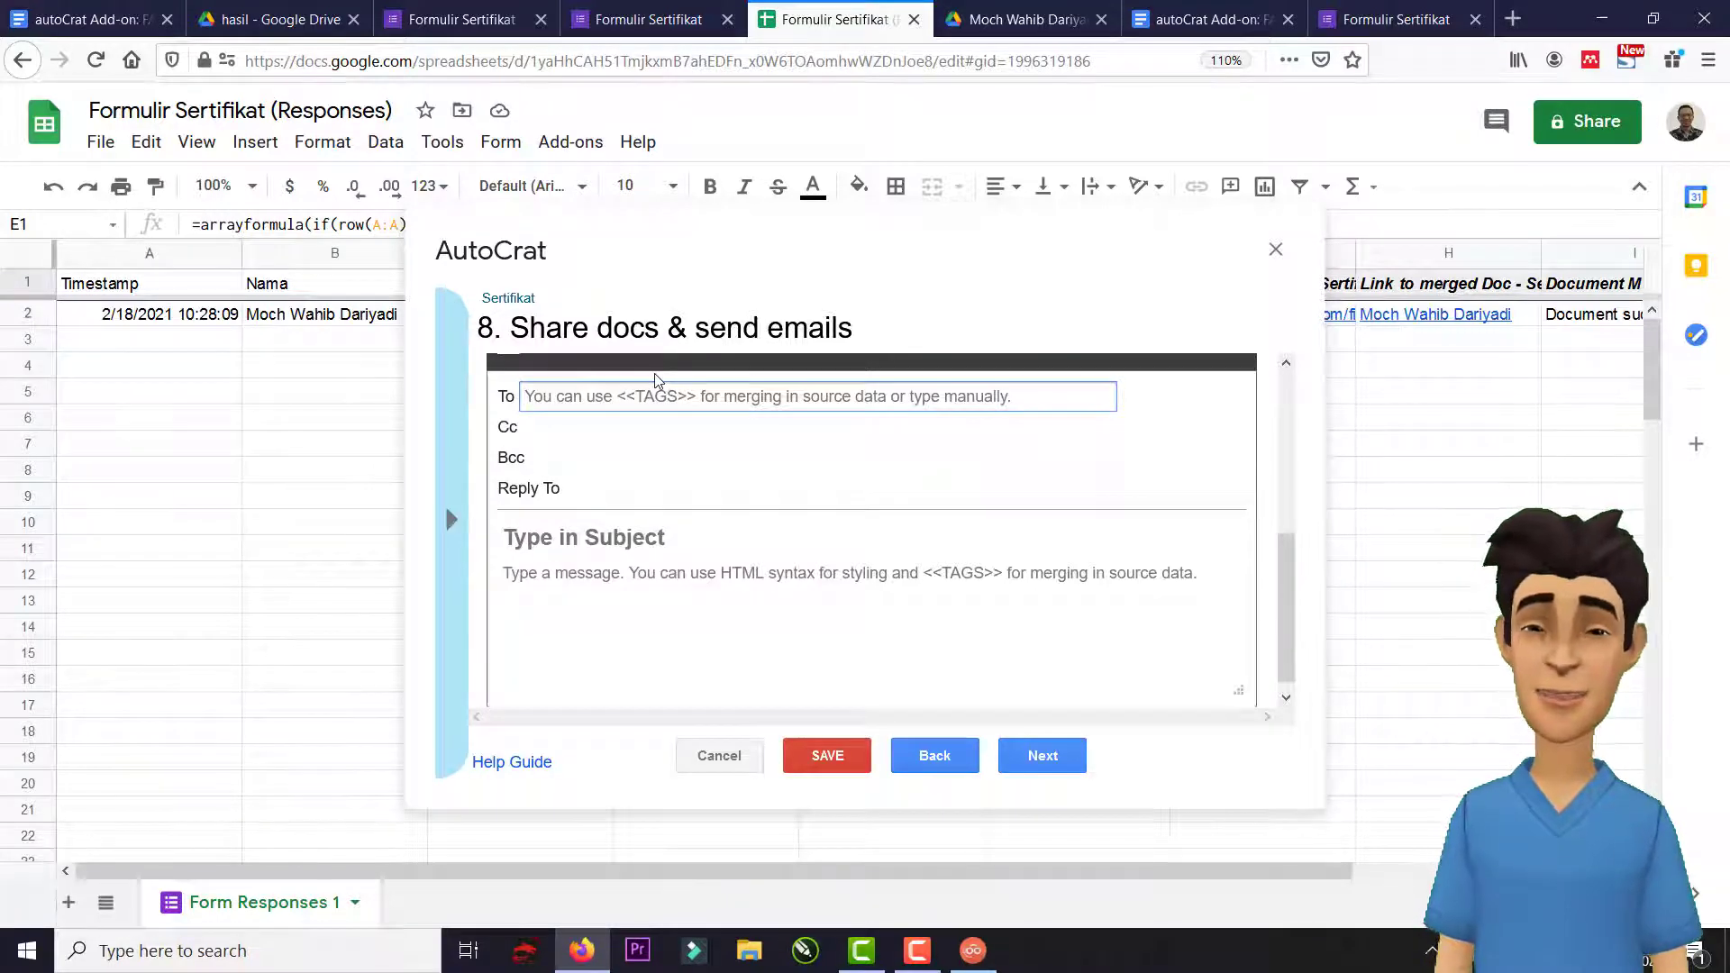
pyautogui.write('<<')
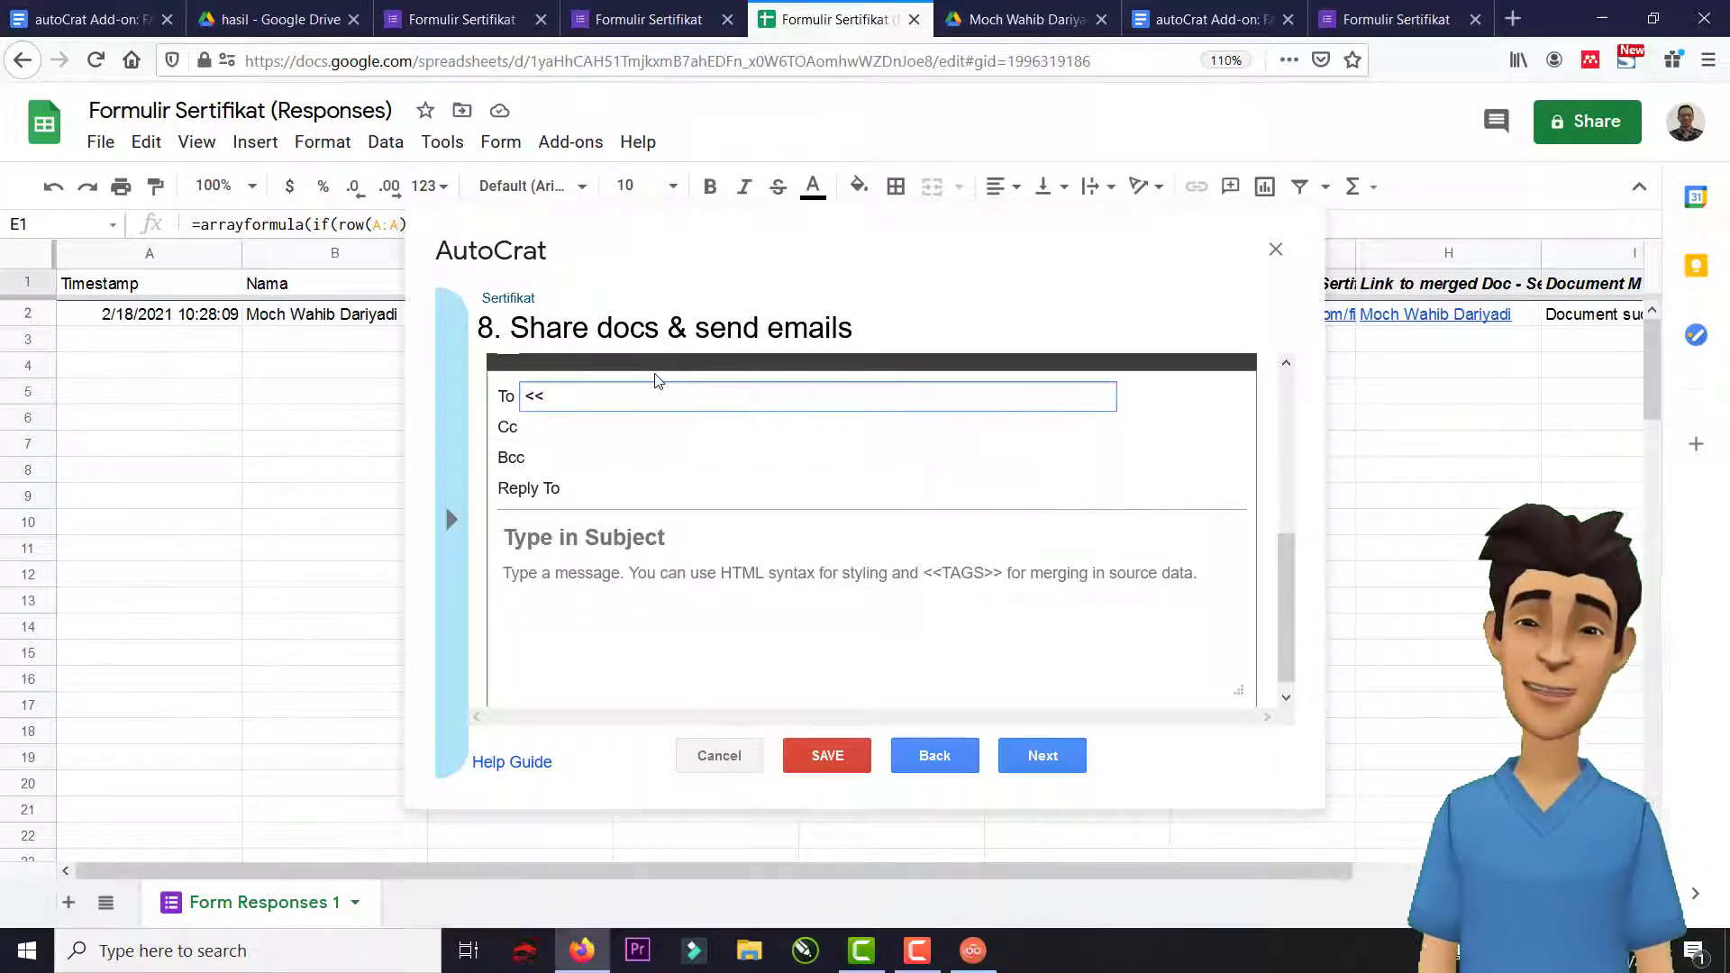
pyautogui.write('nama')
pyautogui.press('BackSpace')
pyautogui.press('BackSpace')
pyautogui.press('BackSpace')
pyautogui.press('BackSpace')
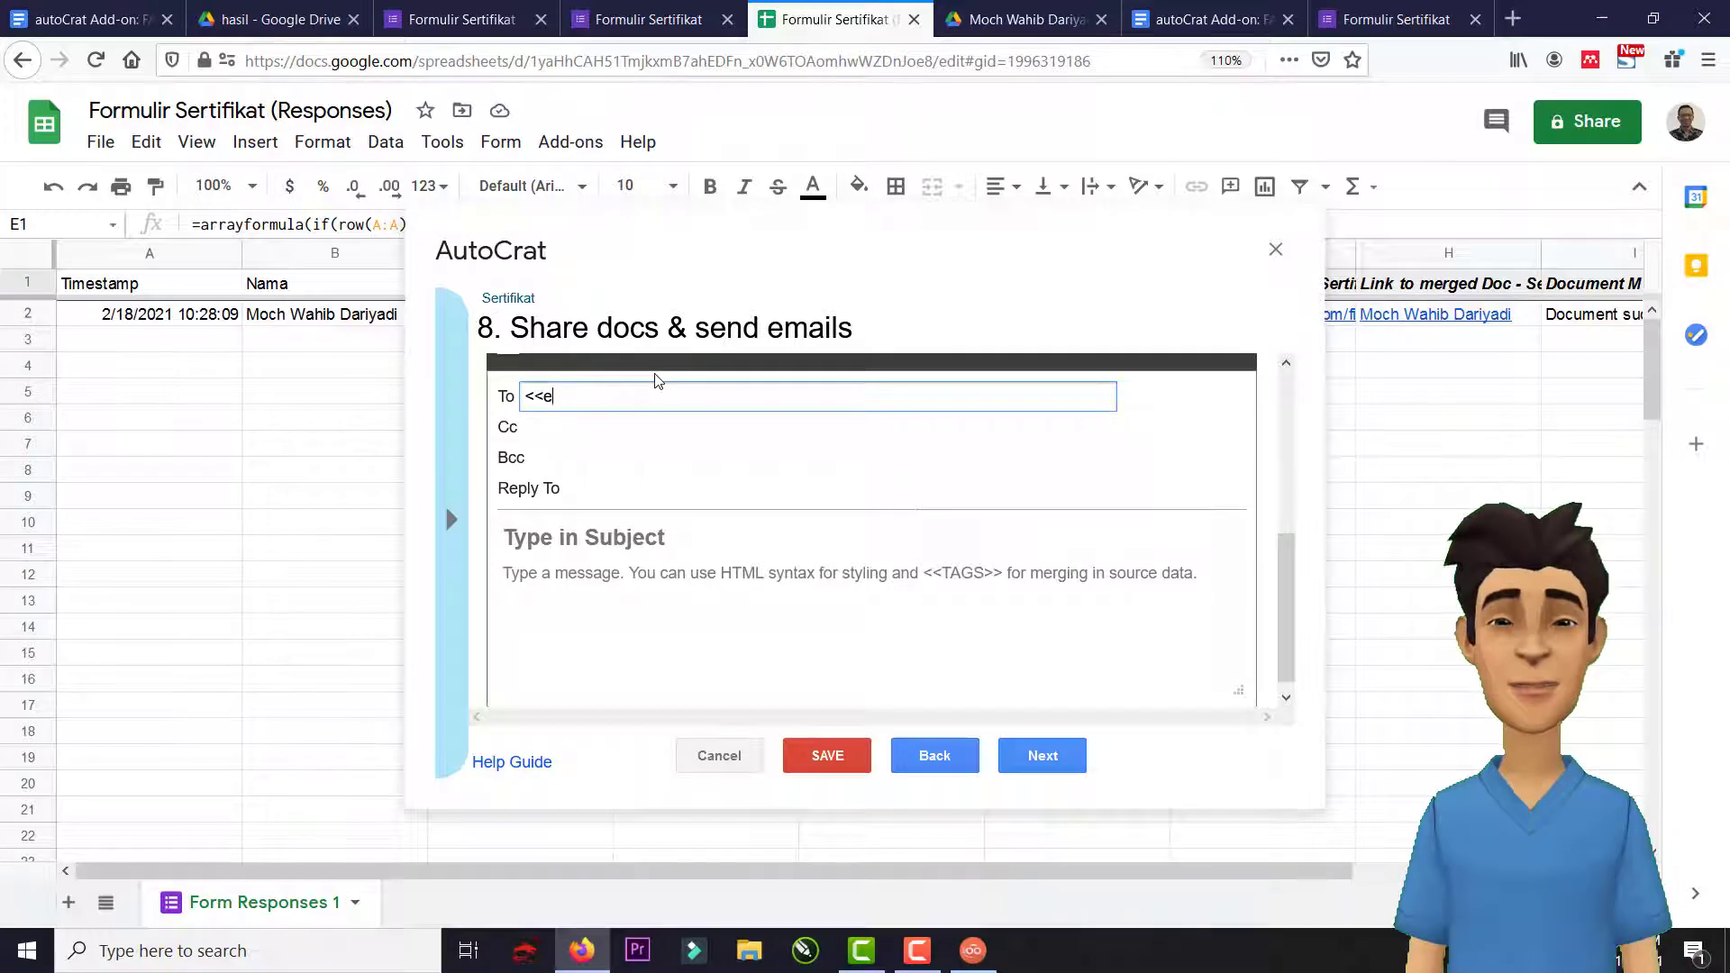
pyautogui.write('Email')
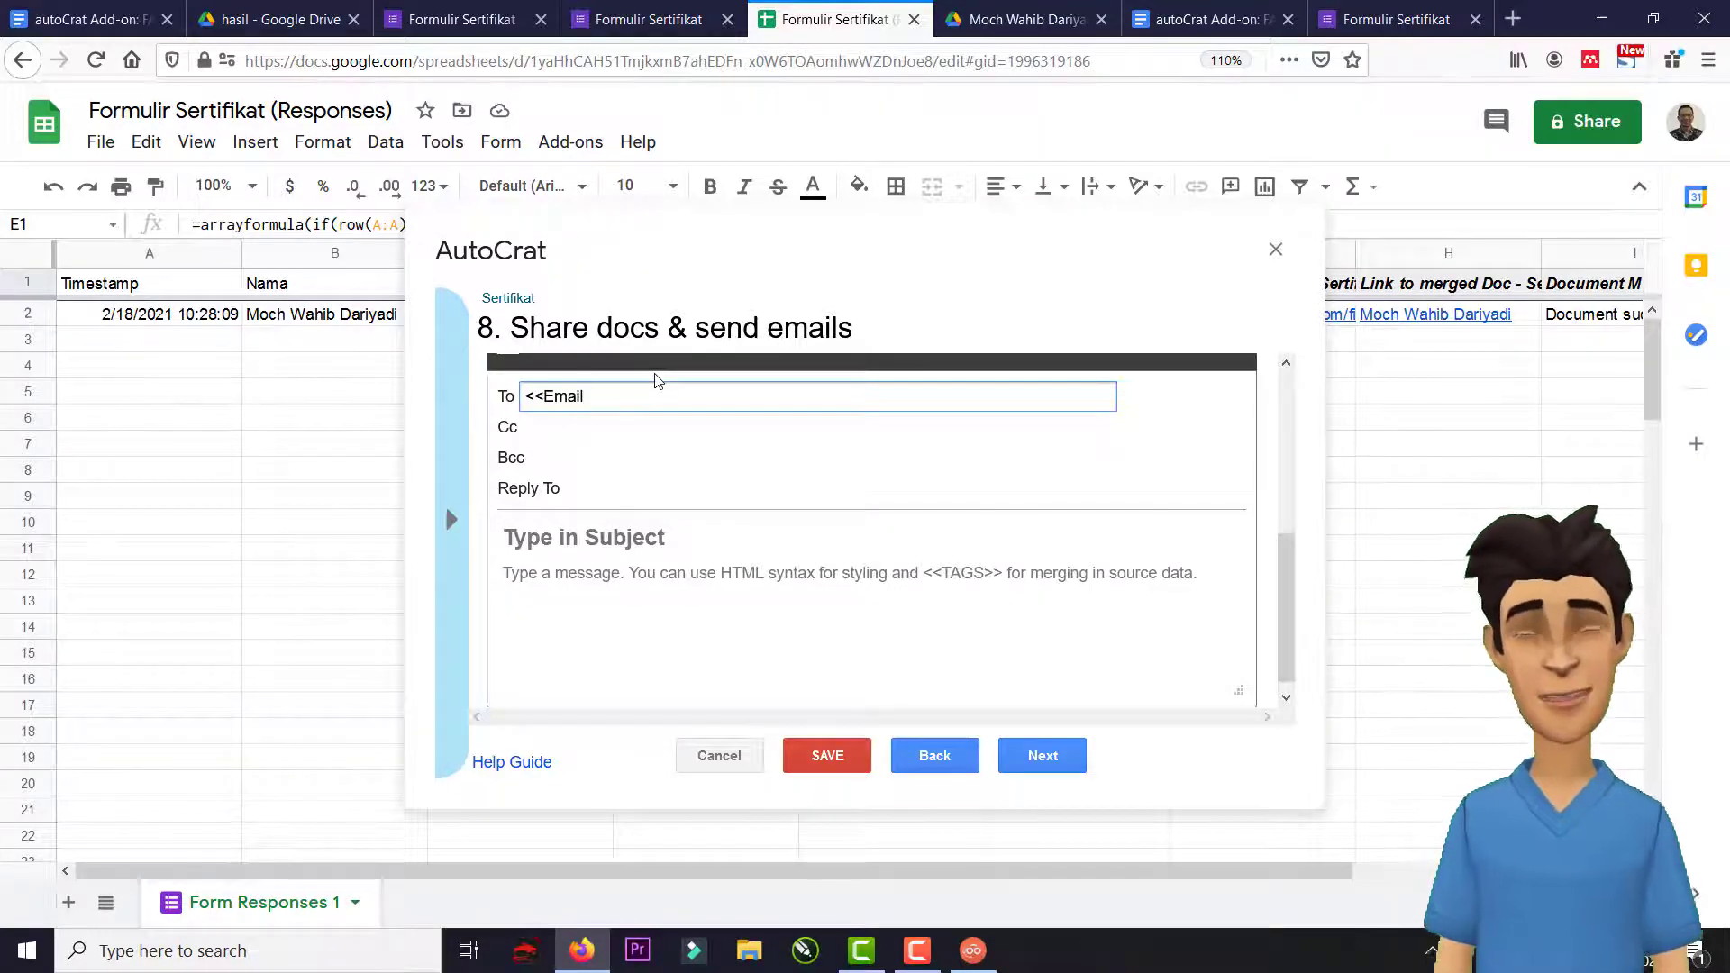
pyautogui.write('..')
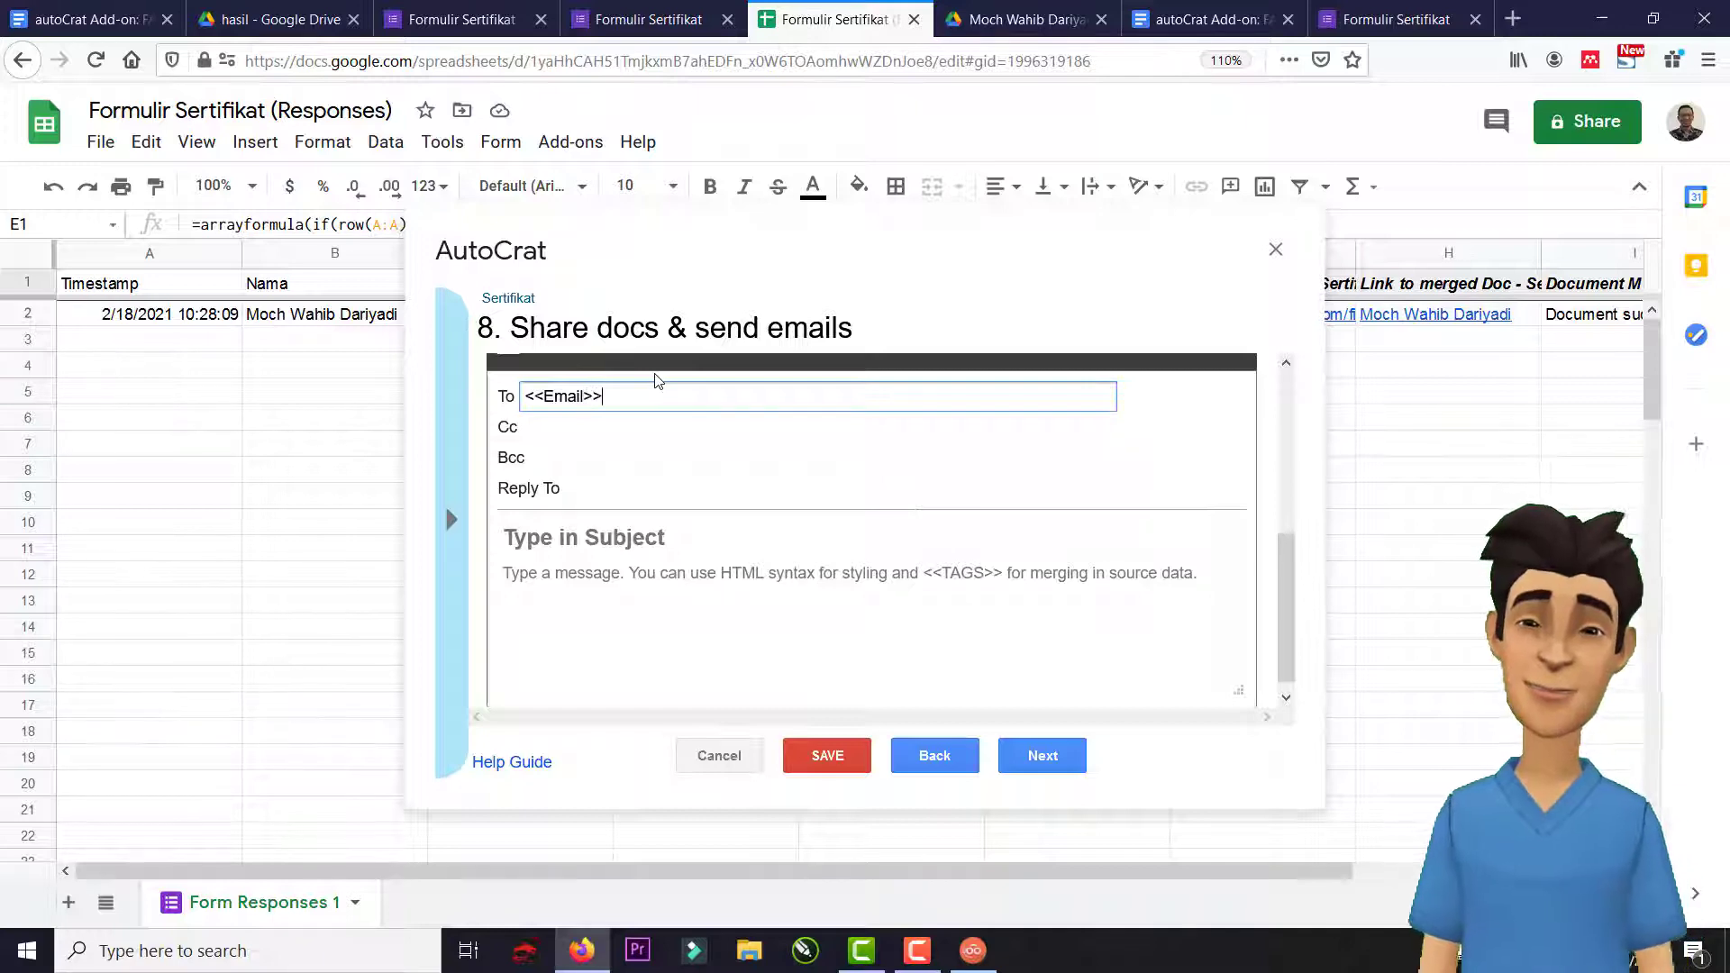
pyautogui.click(584, 429)
pyautogui.click(585, 457)
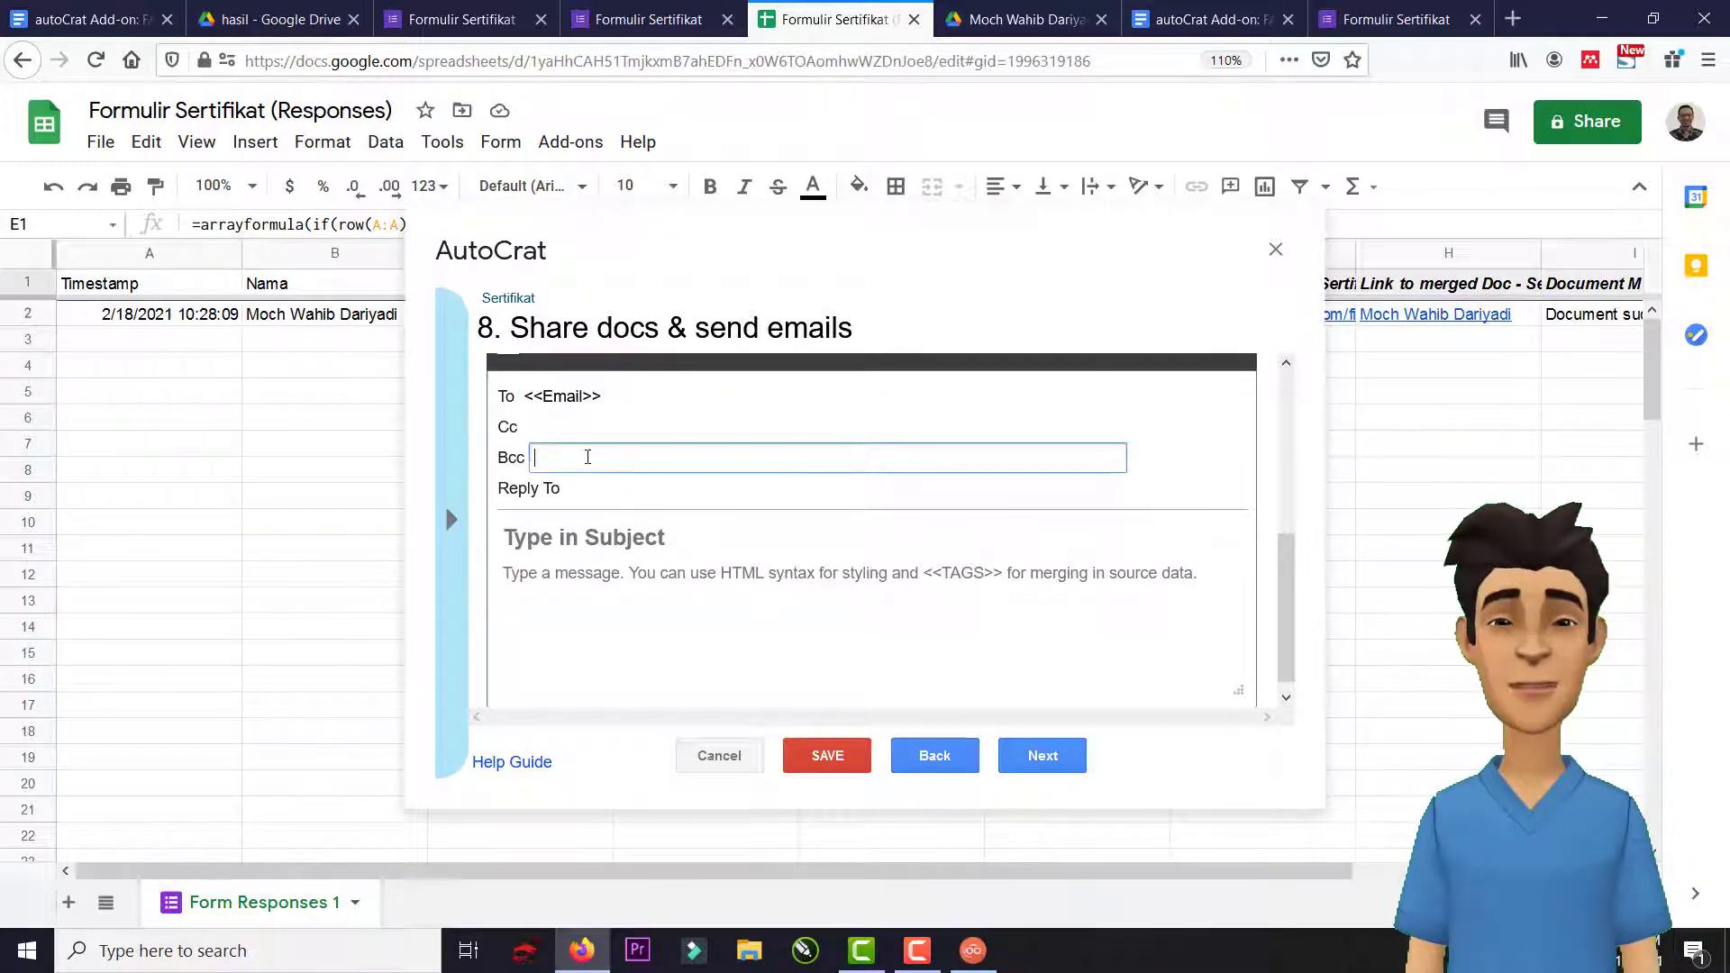
pyautogui.click(599, 492)
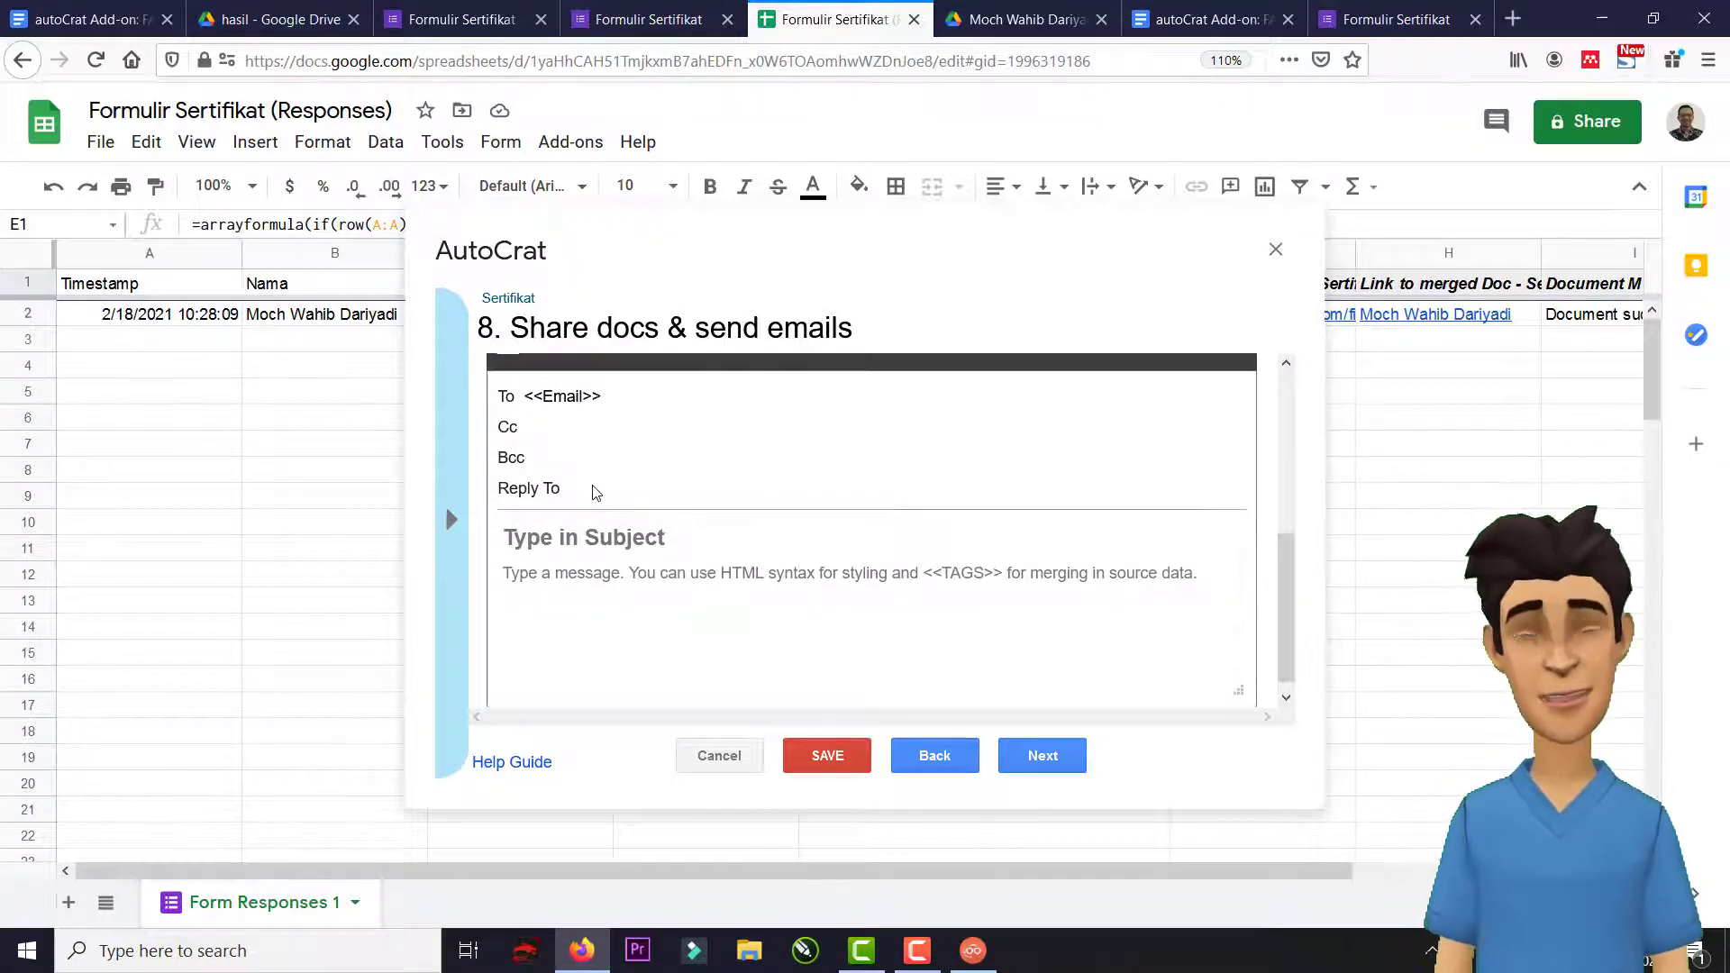
# Toggle the no-reply sender option off and back on after checking the Reply To field.
pyautogui.scroll(3, 595, 423)
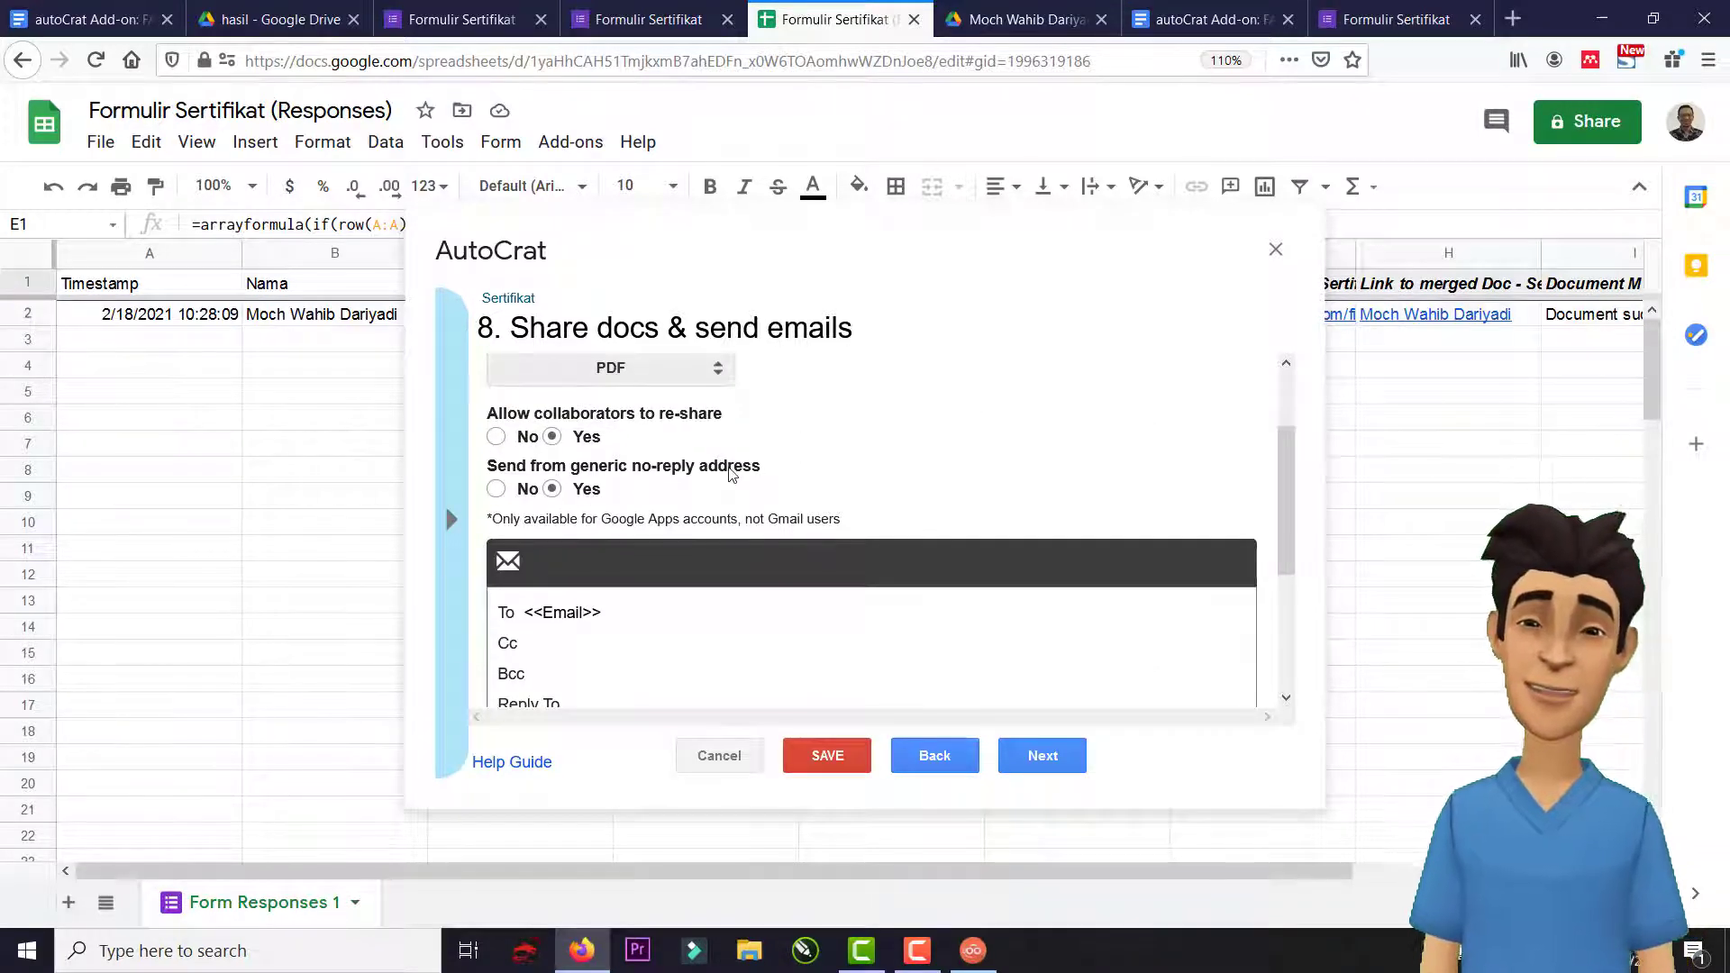
pyautogui.scroll(-1, 732, 478)
pyautogui.scroll(-2, 731, 478)
pyautogui.scroll(2, 607, 559)
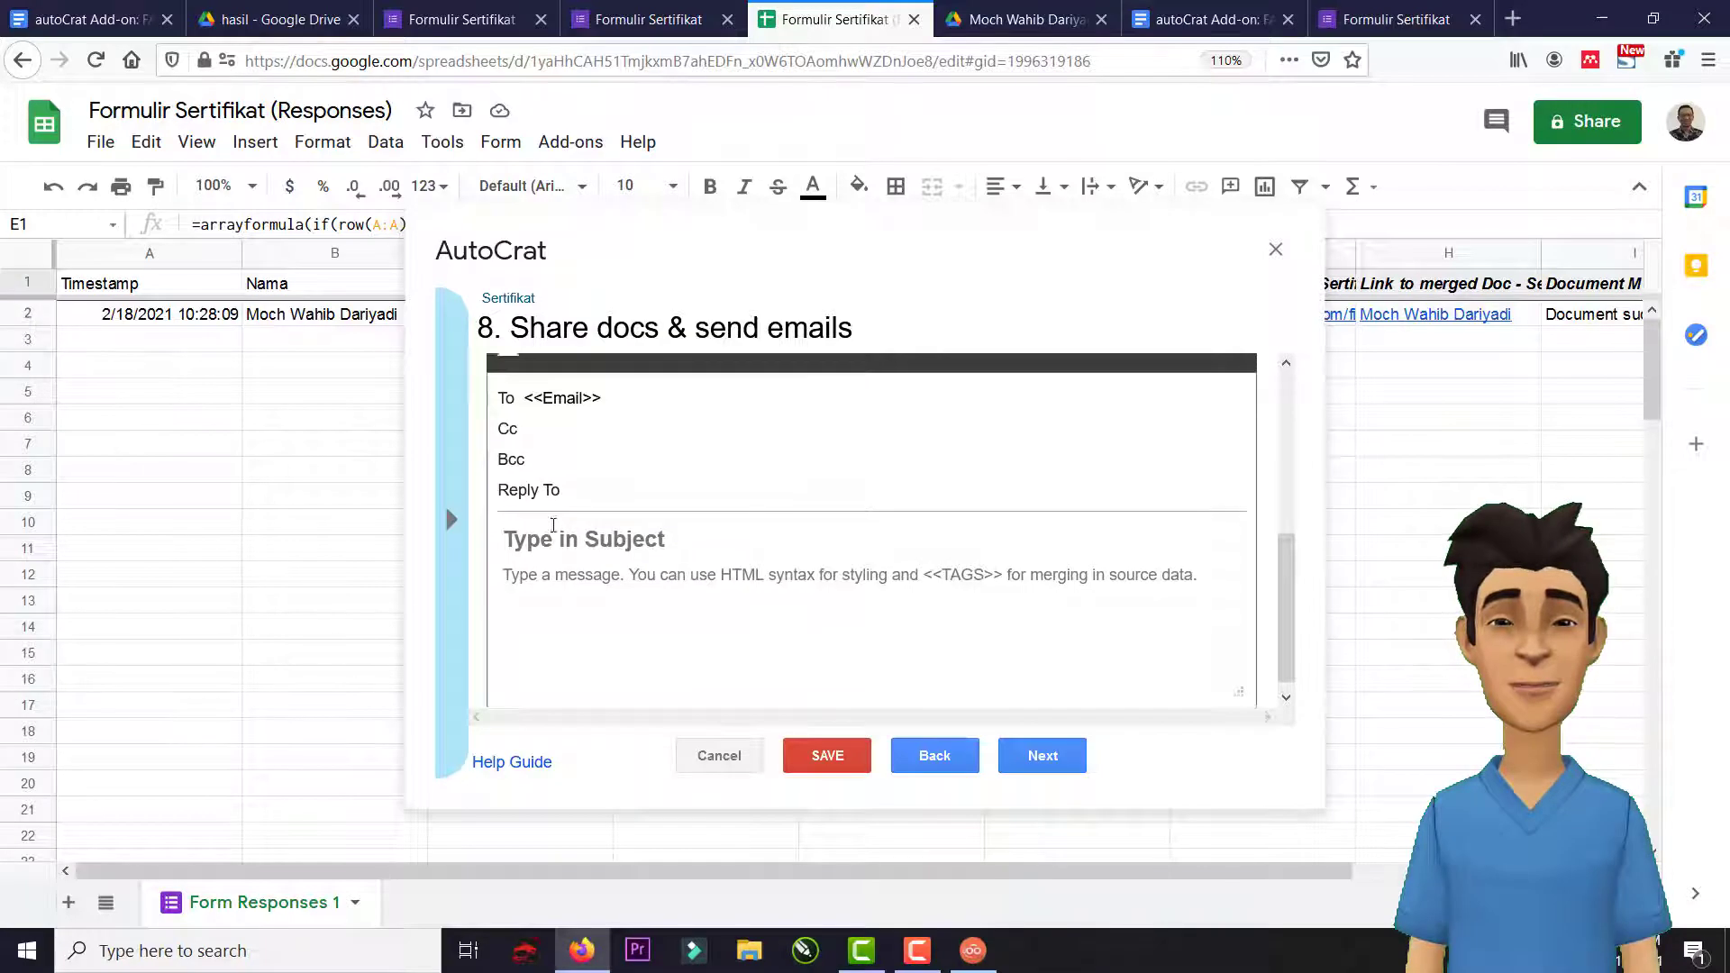
pyautogui.click(496, 381)
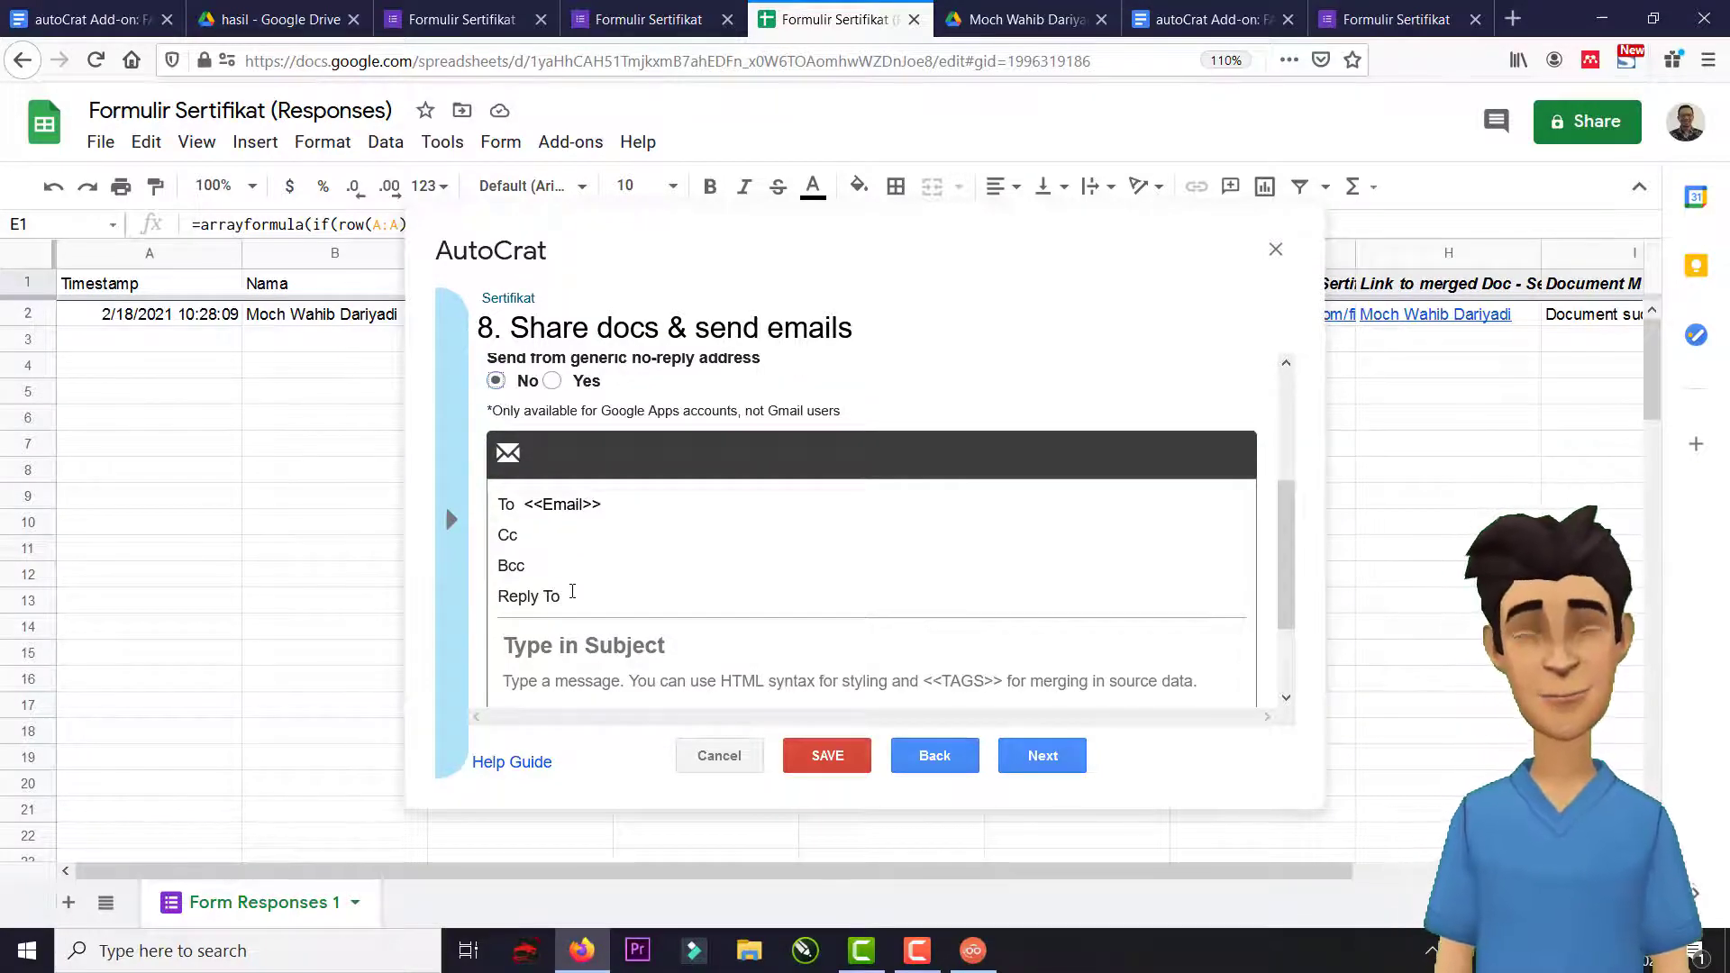
pyautogui.click(627, 601)
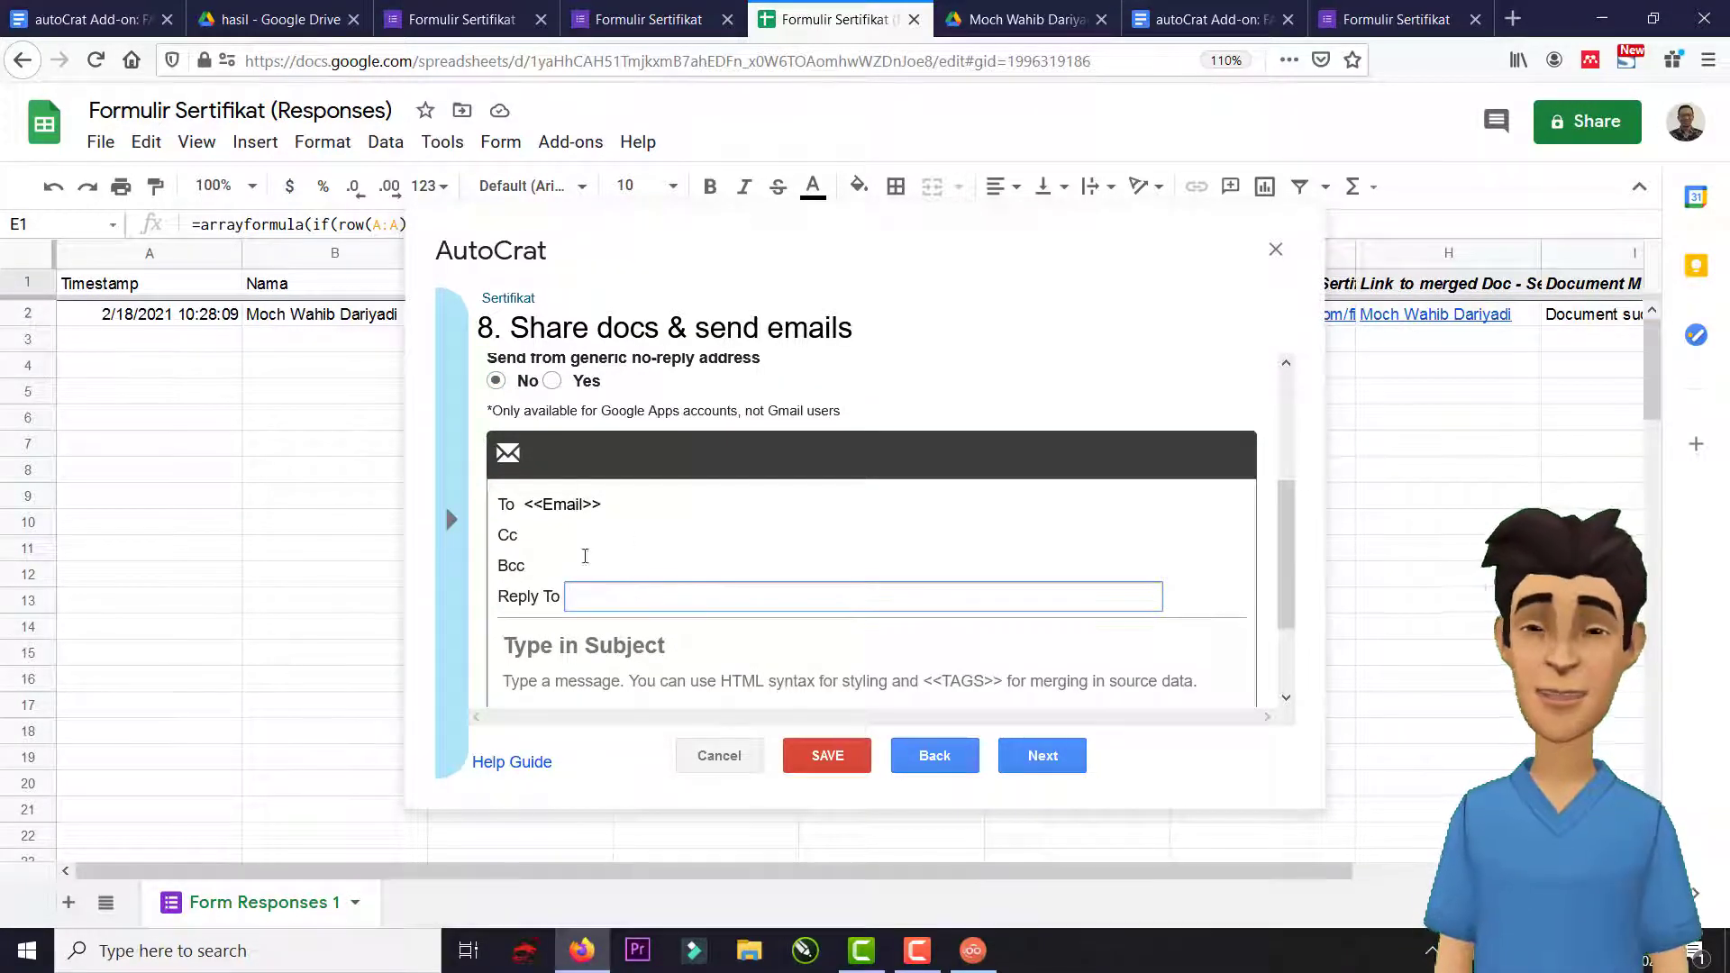
pyautogui.click(551, 380)
pyautogui.scroll(-1, 585, 514)
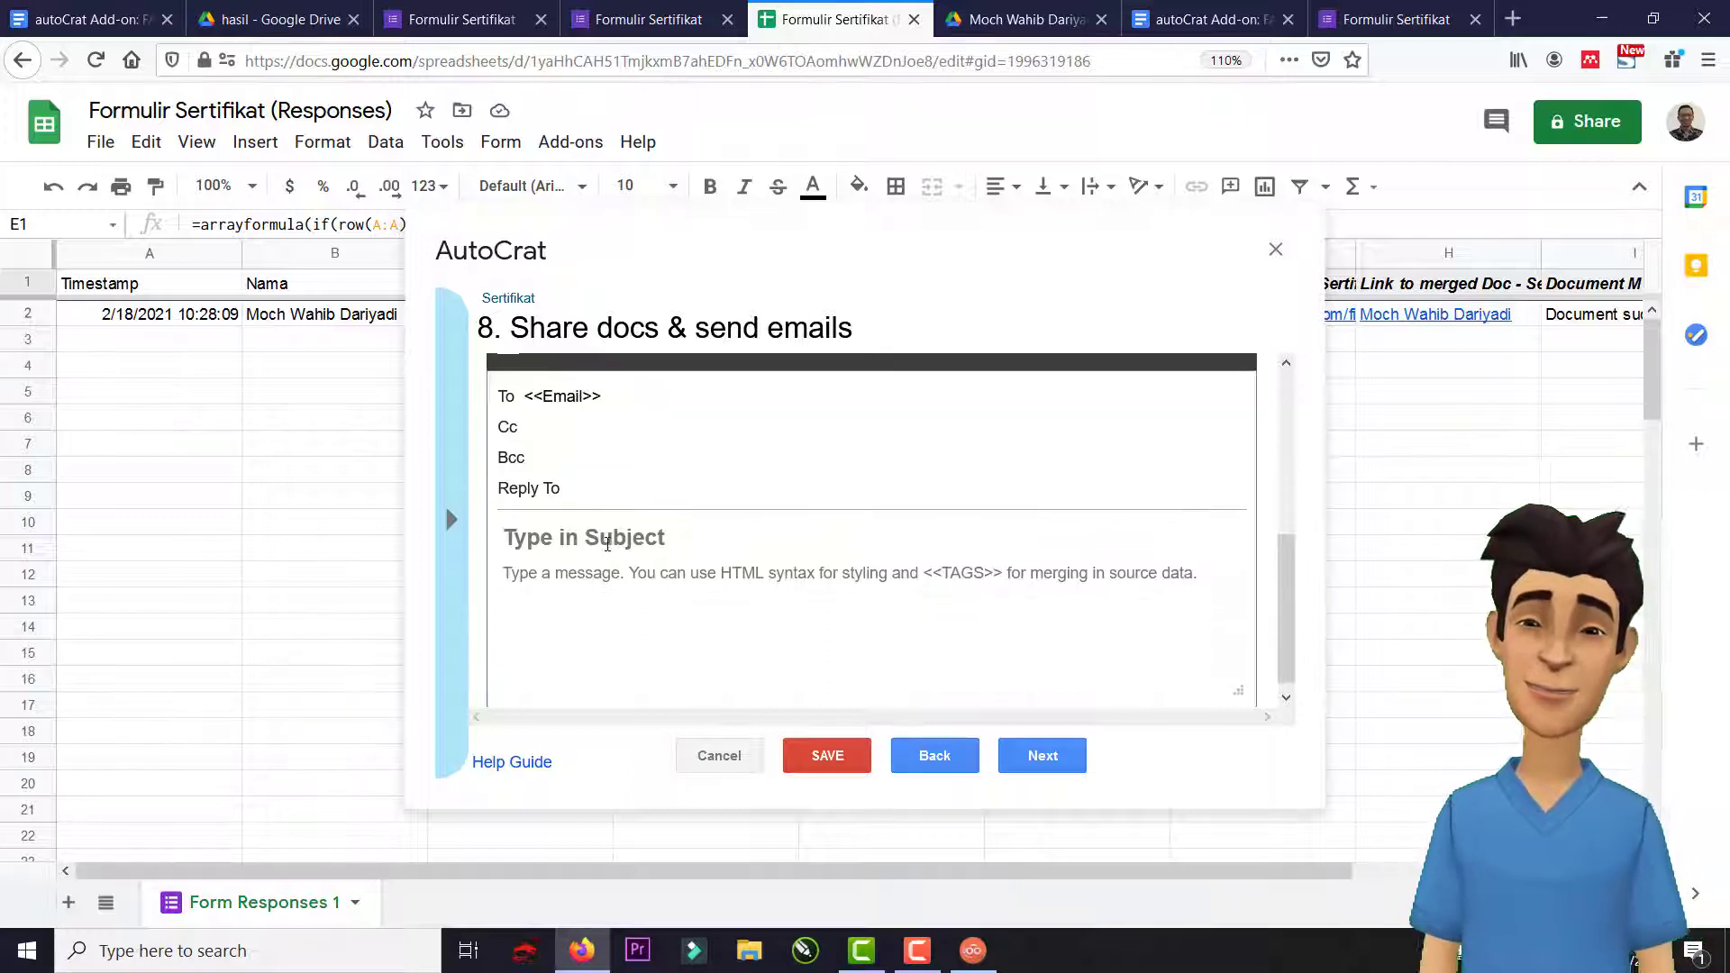
# Set the subject 'Sertitikat Pelatihan <<Nama>>' and body 'Kepada : <<Nama>> Terimakasih'.
pyautogui.click(605, 539)
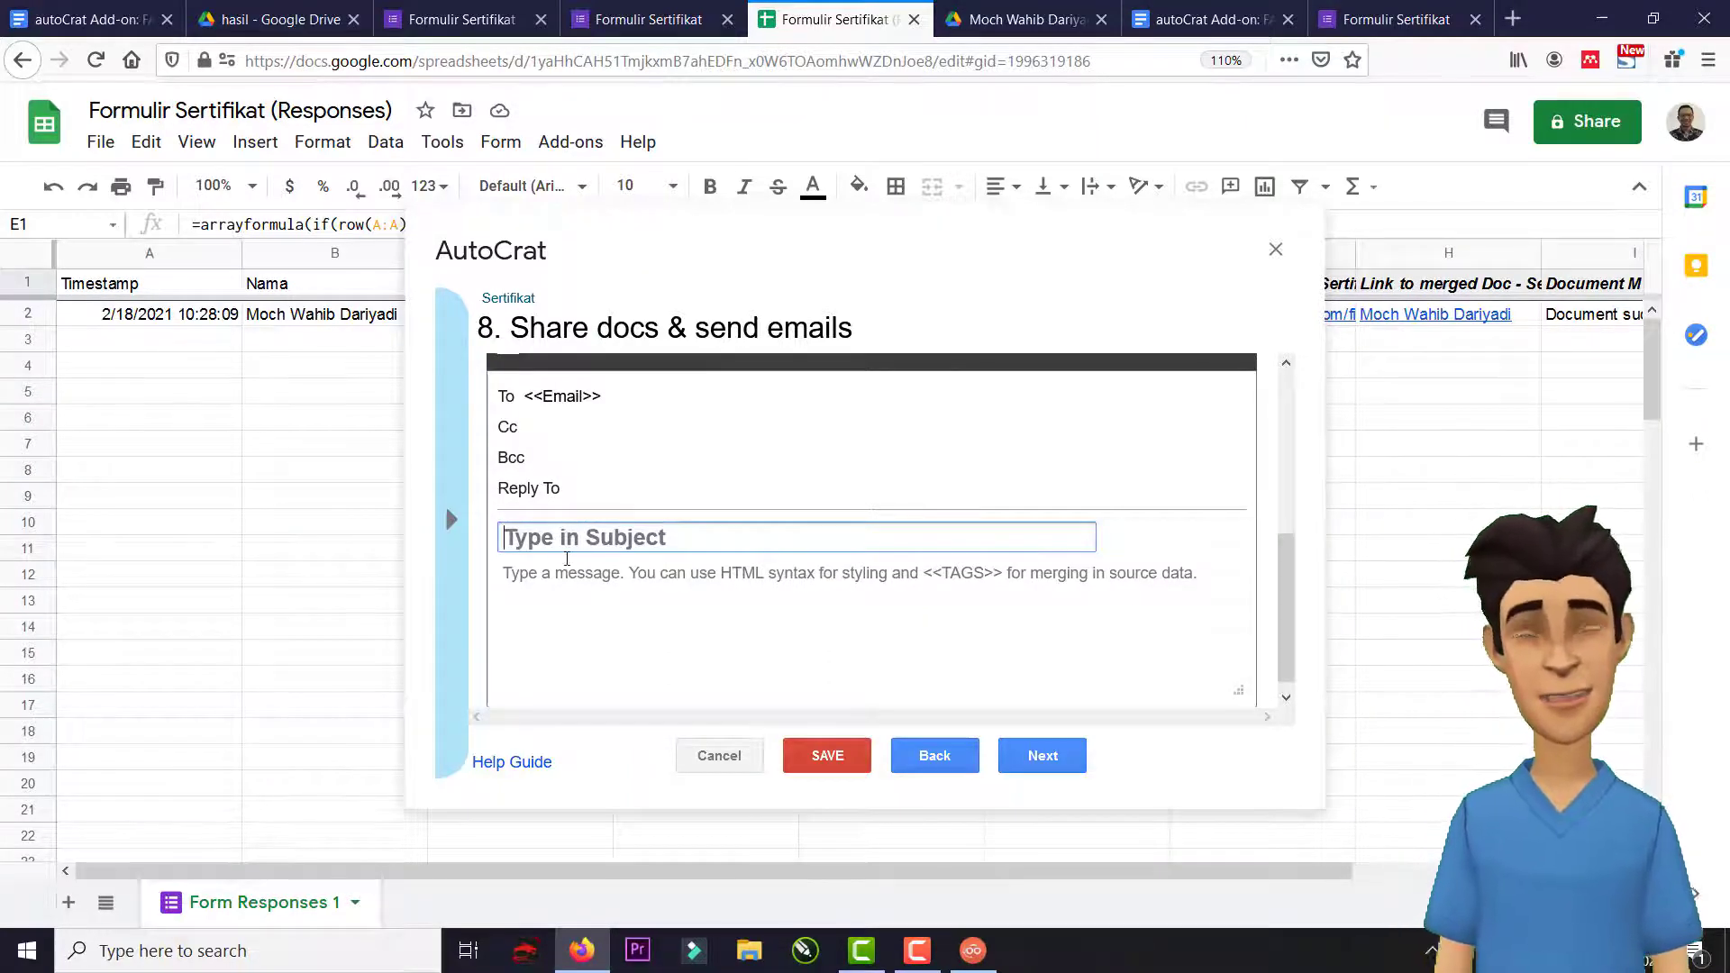
pyautogui.write('Se')
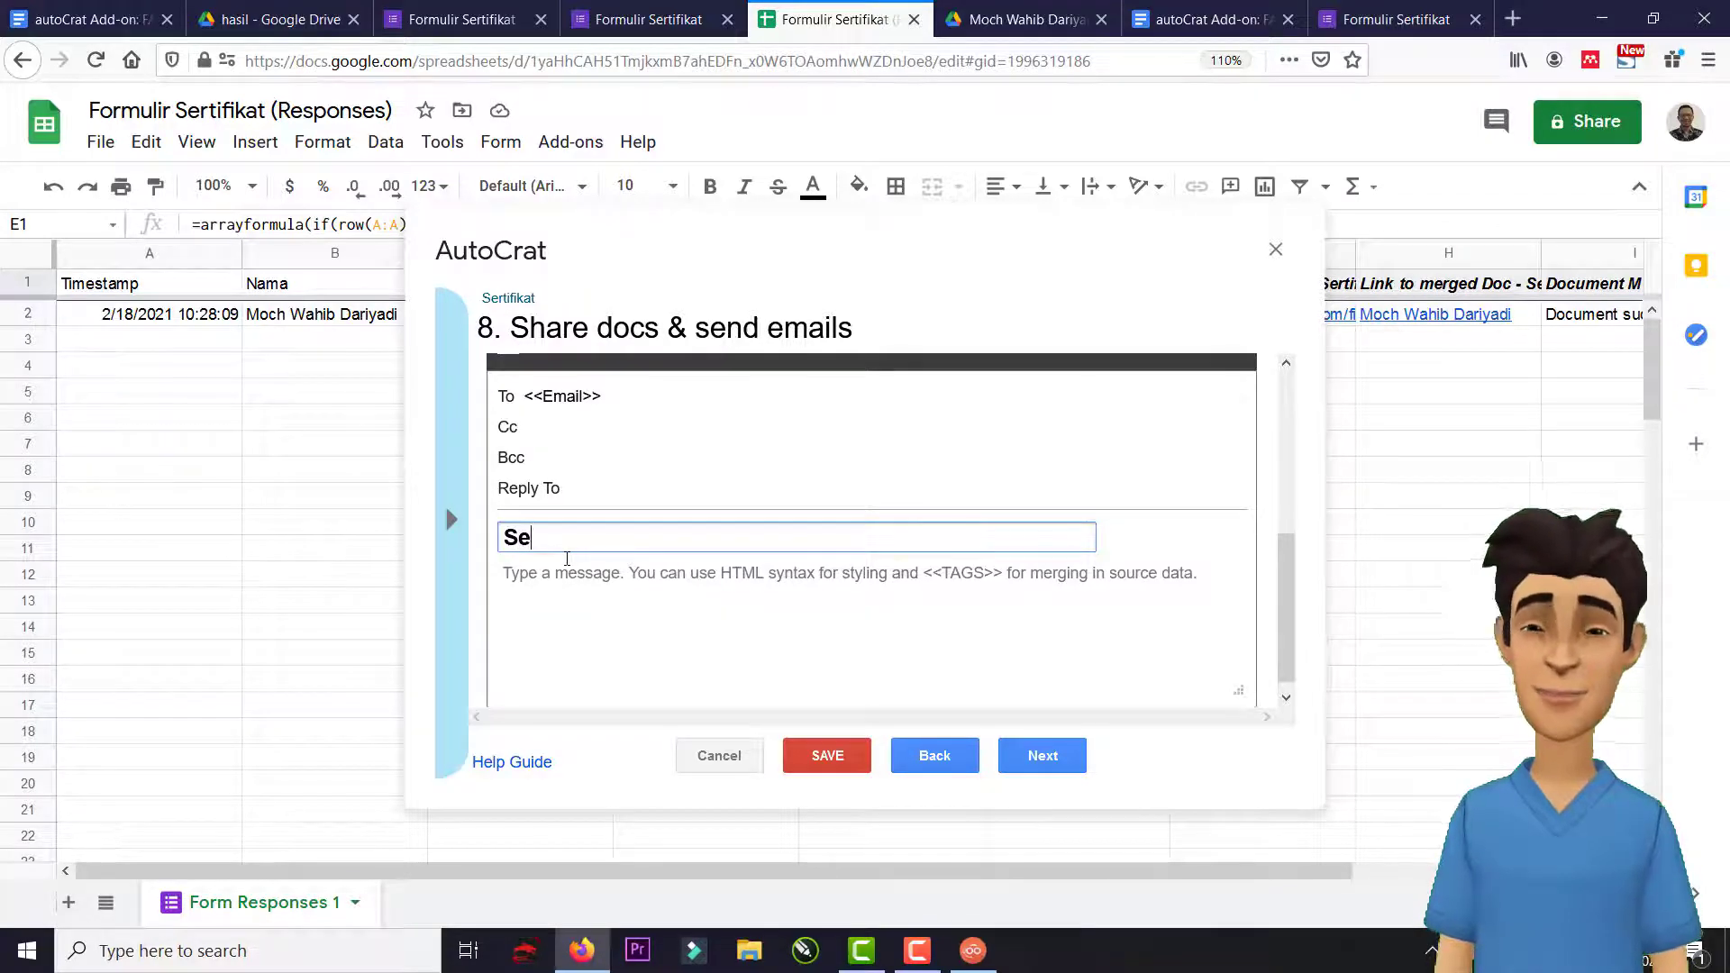
pyautogui.write('rtitikat')
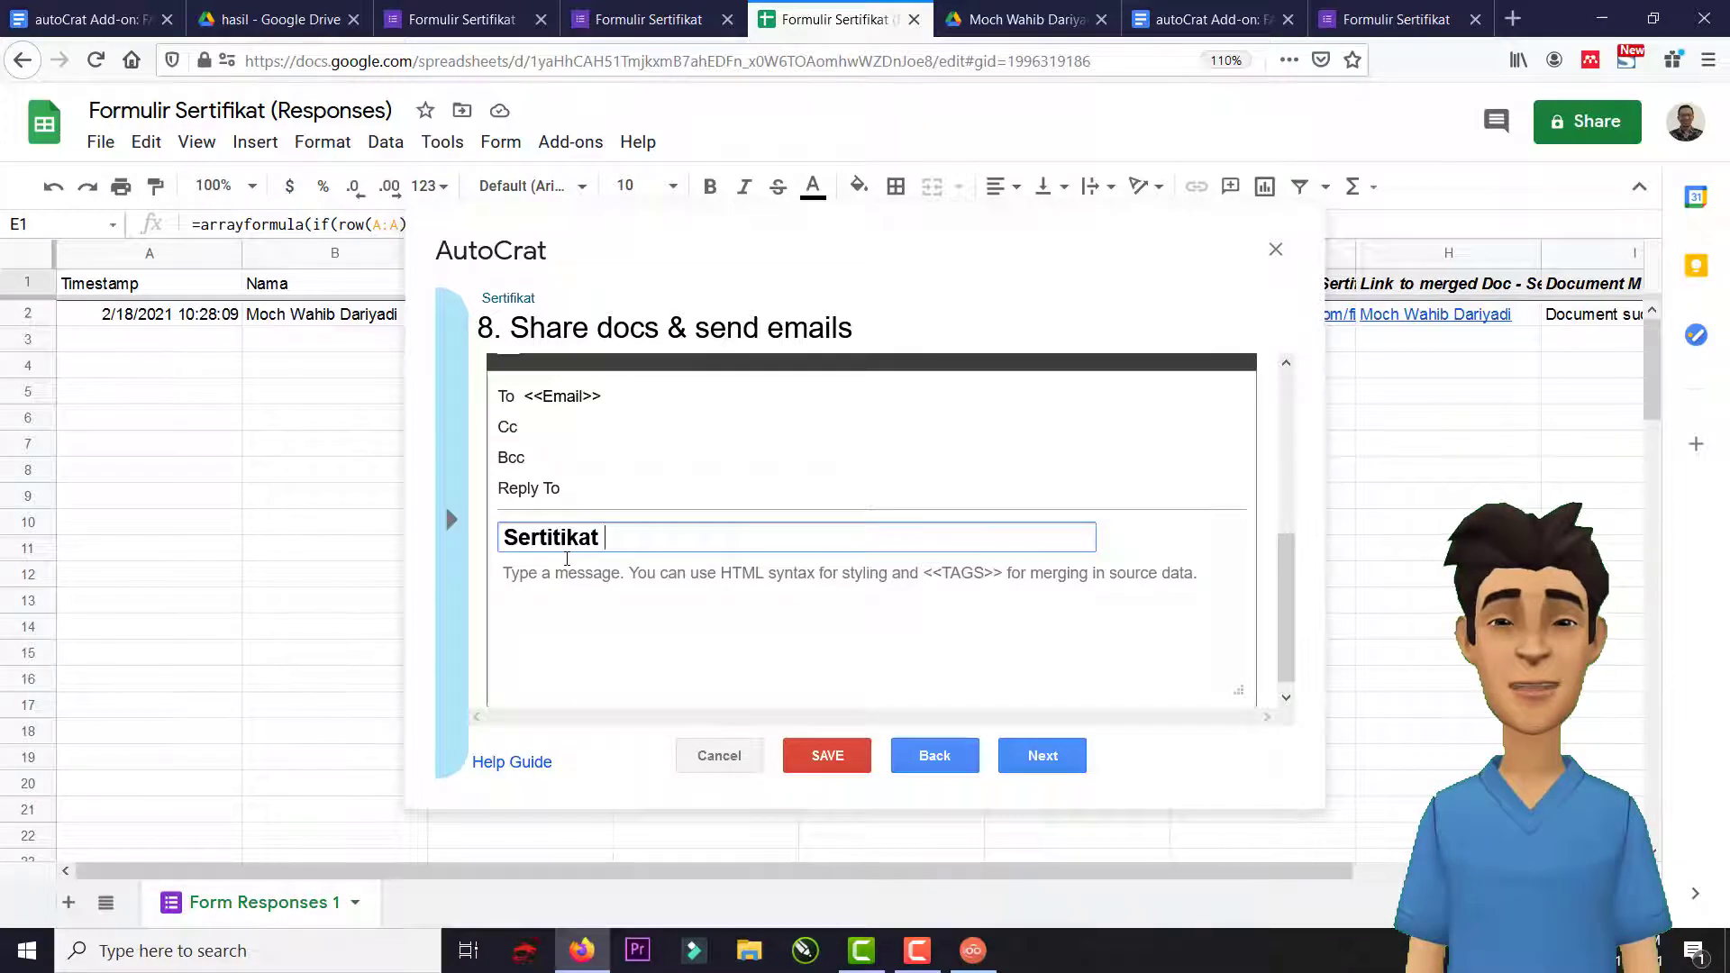
pyautogui.write(' <<')
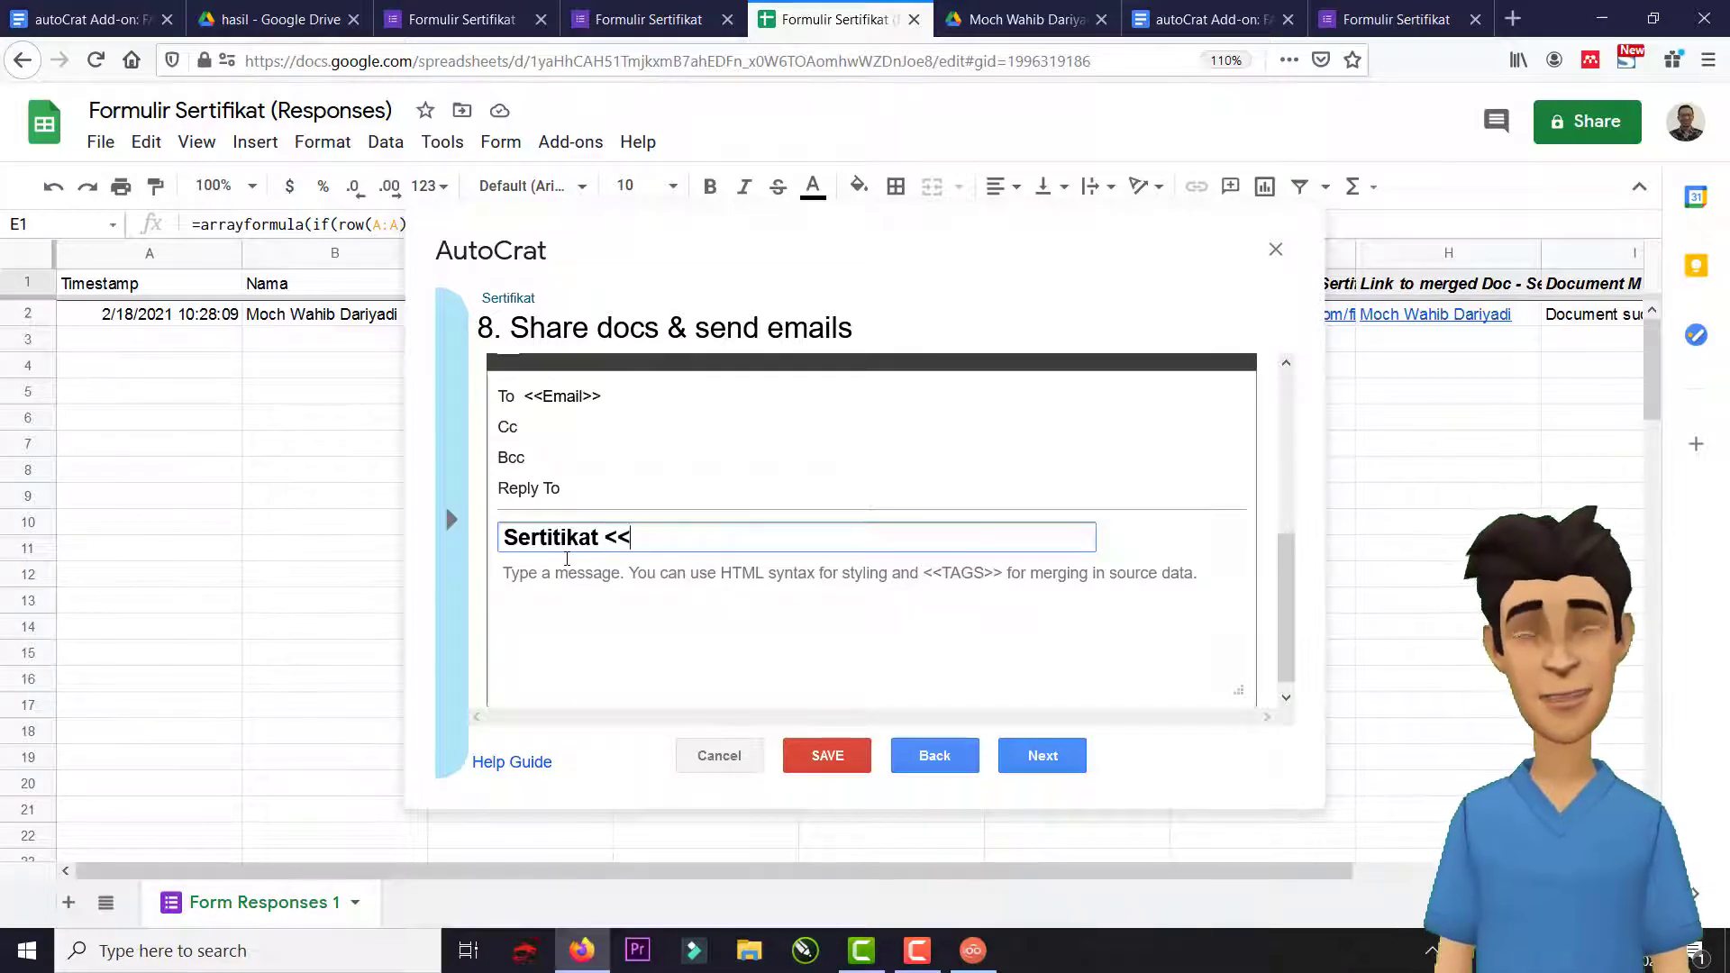
pyautogui.write('Nama>>')
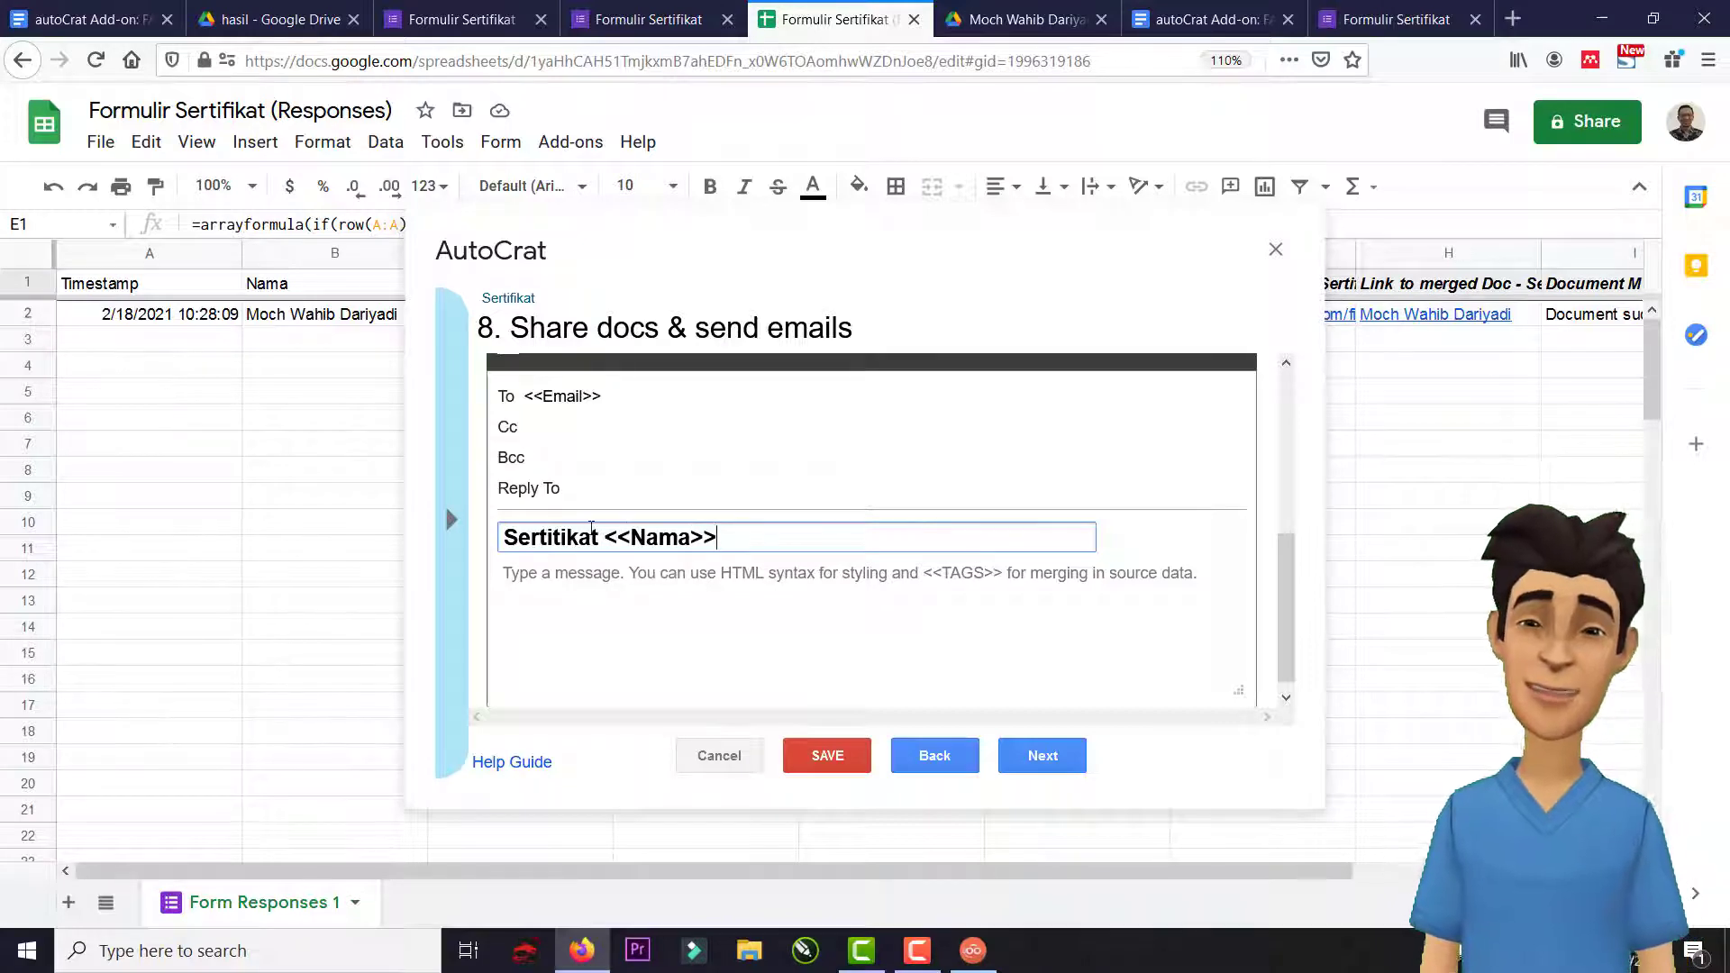
pyautogui.click(601, 538)
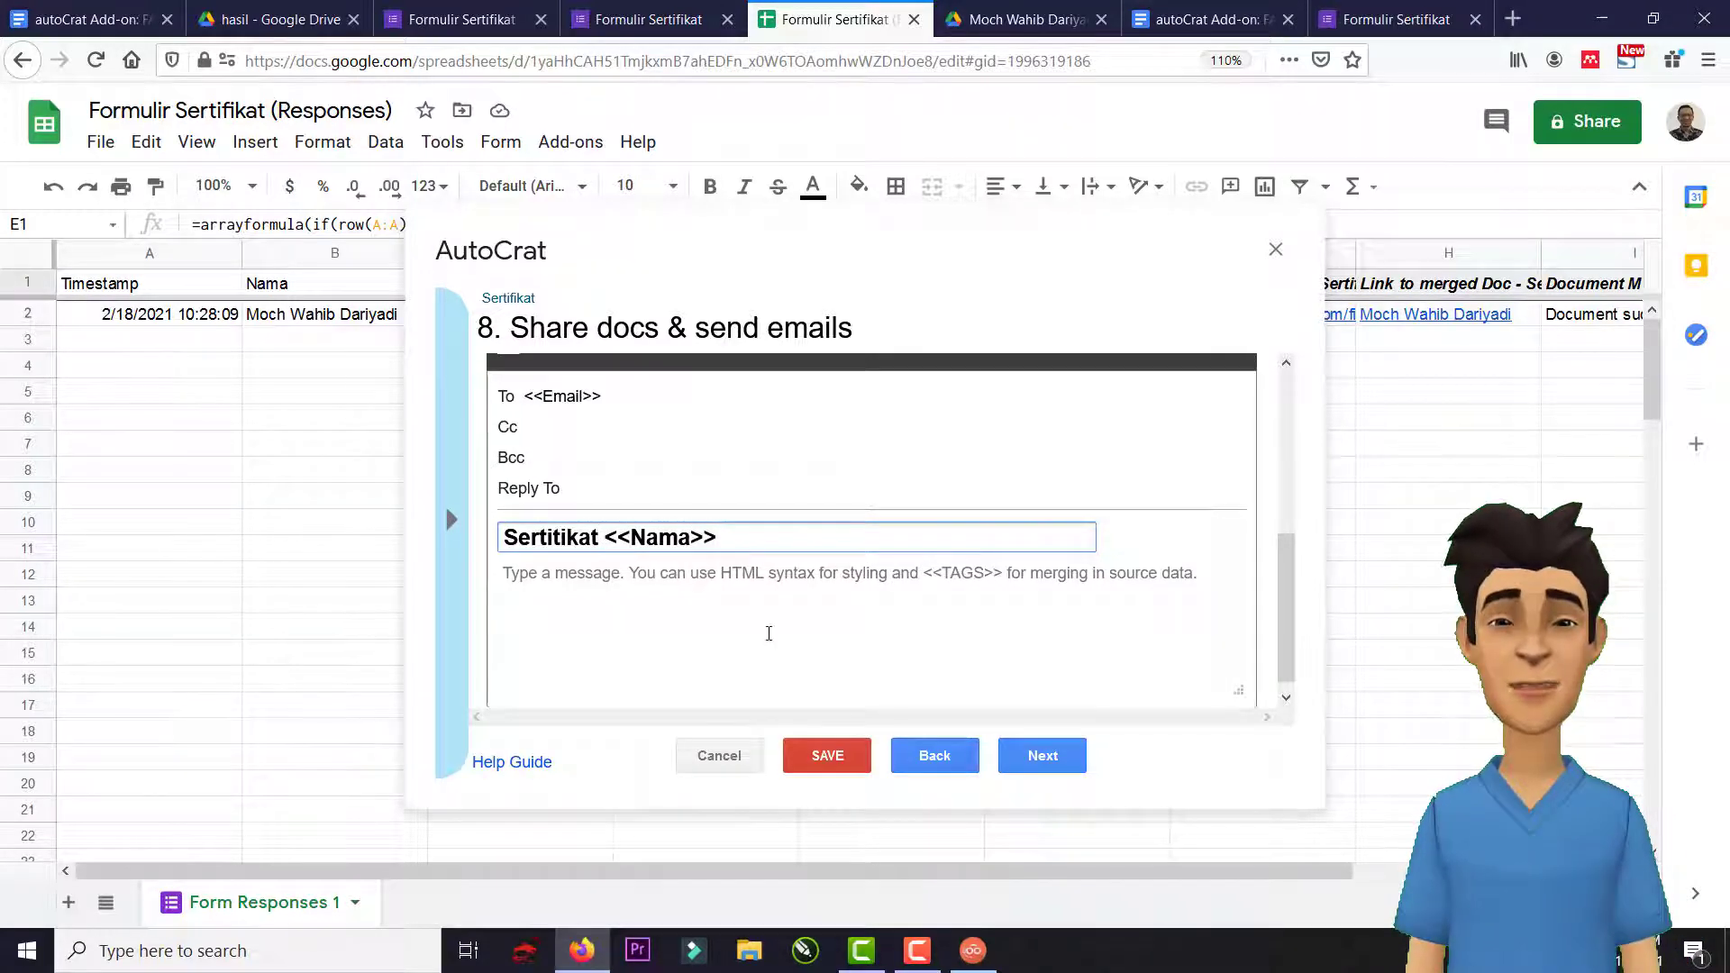
pyautogui.write('Pelati ')
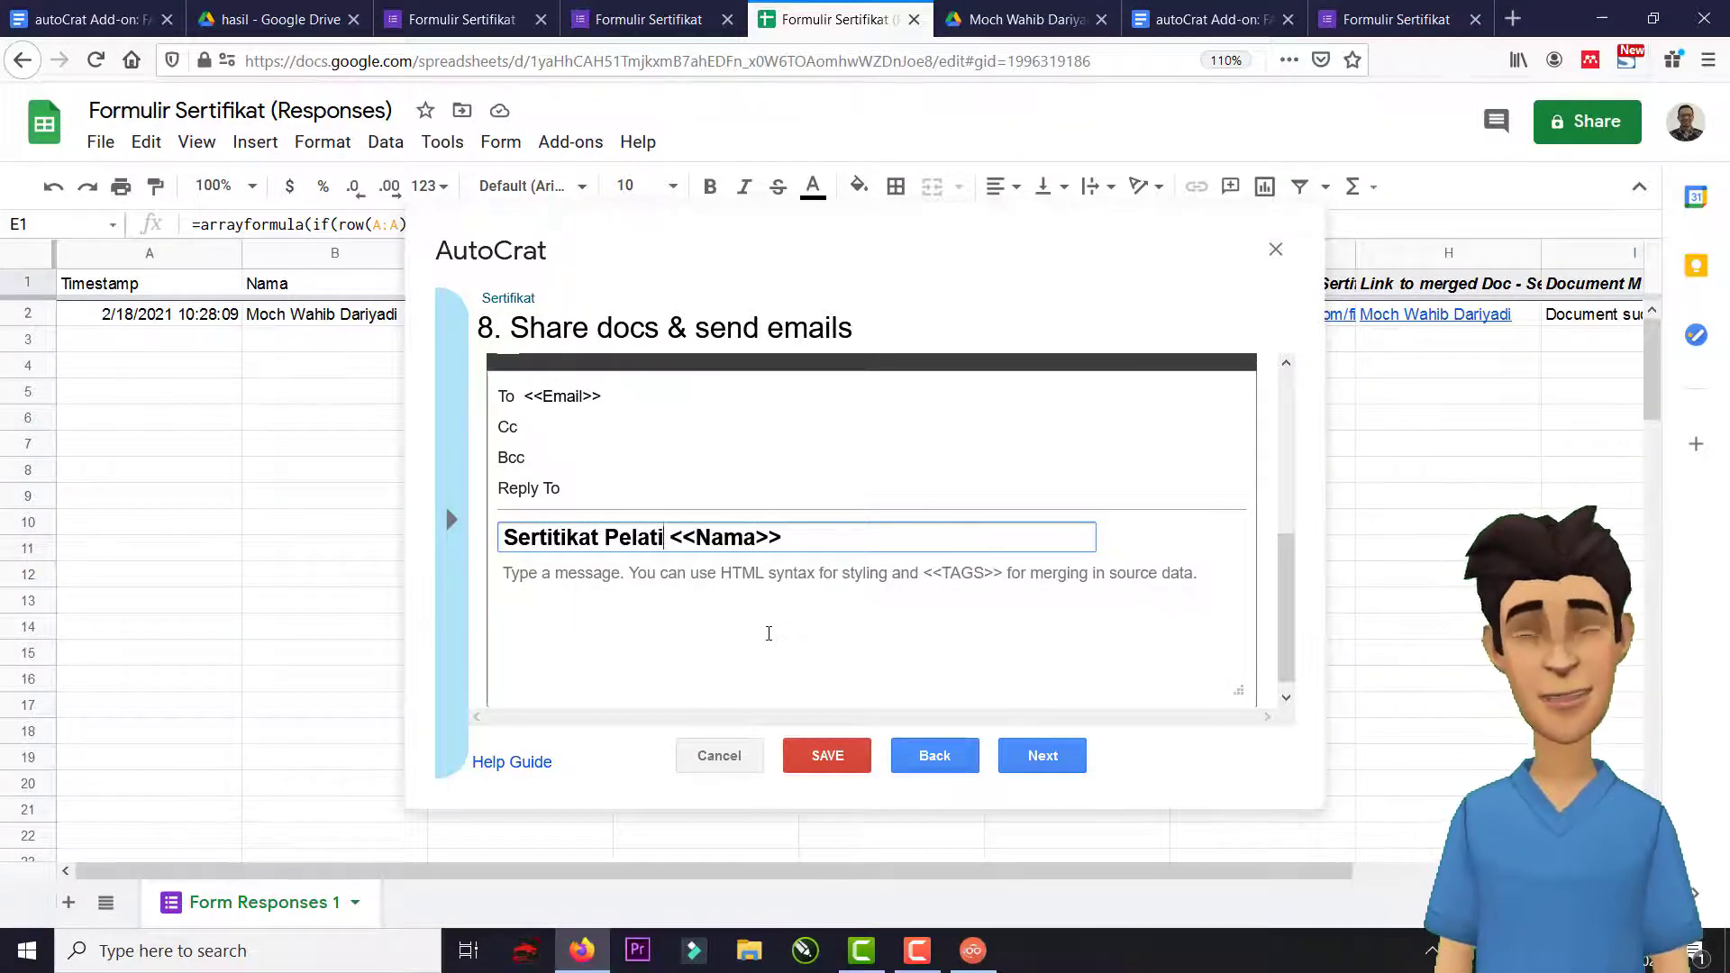
pyautogui.write('han')
pyautogui.click(681, 607)
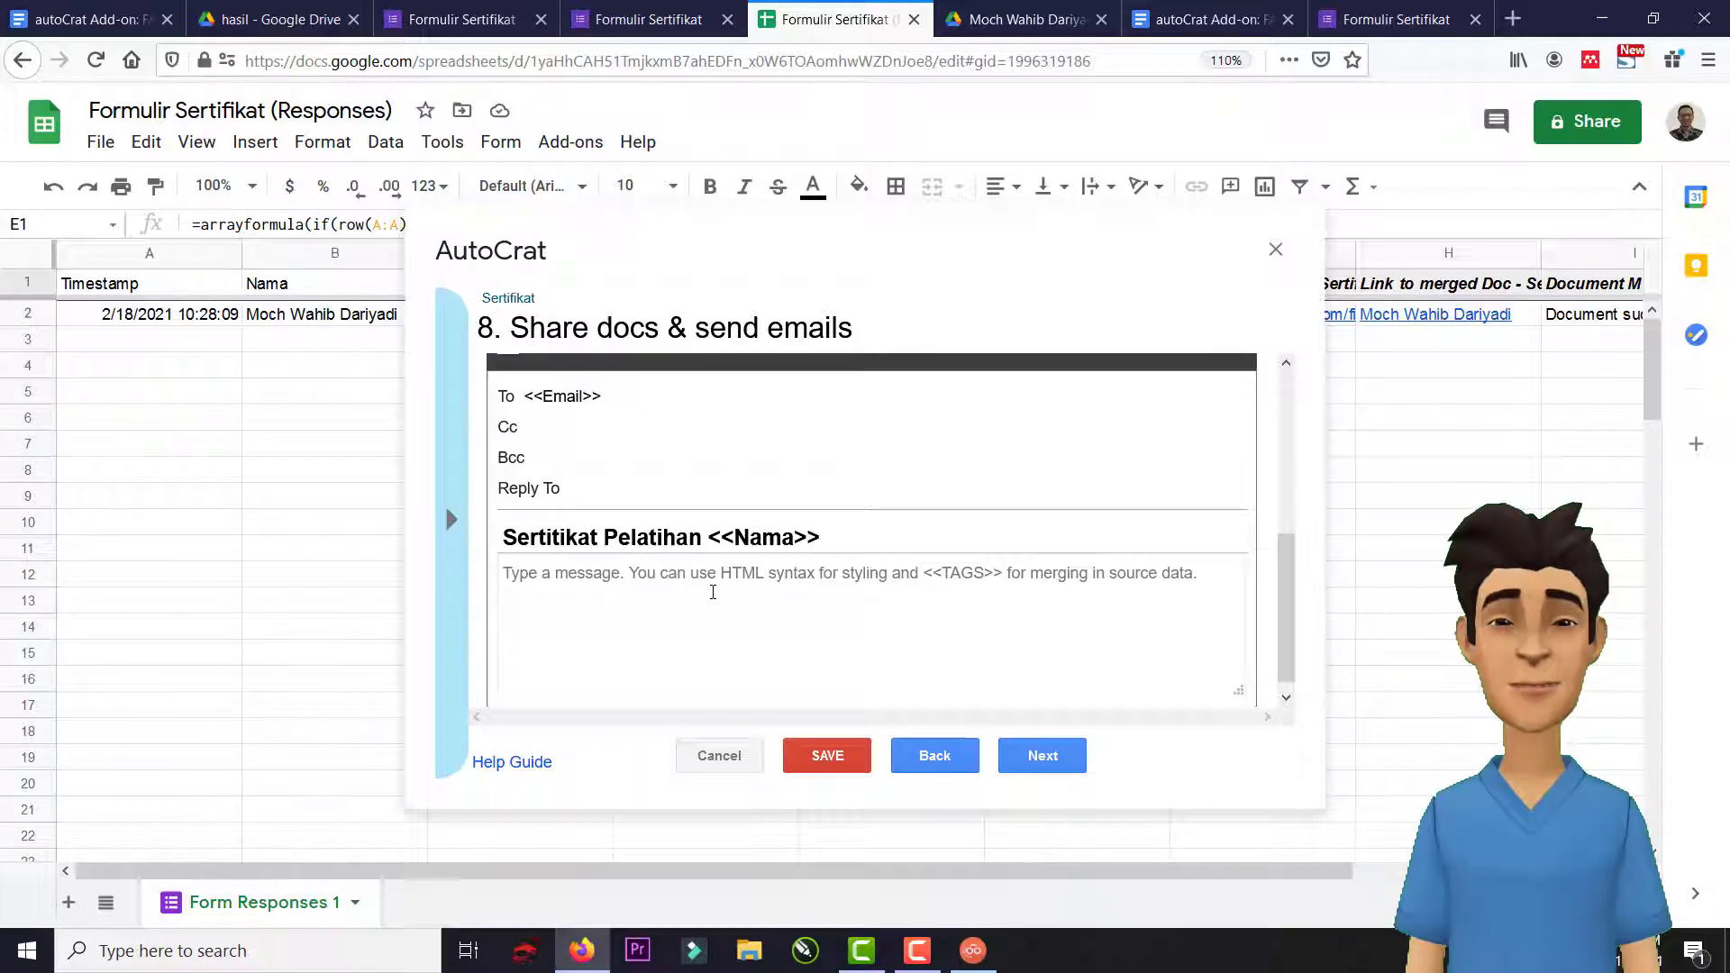
pyautogui.write('Kepada ')
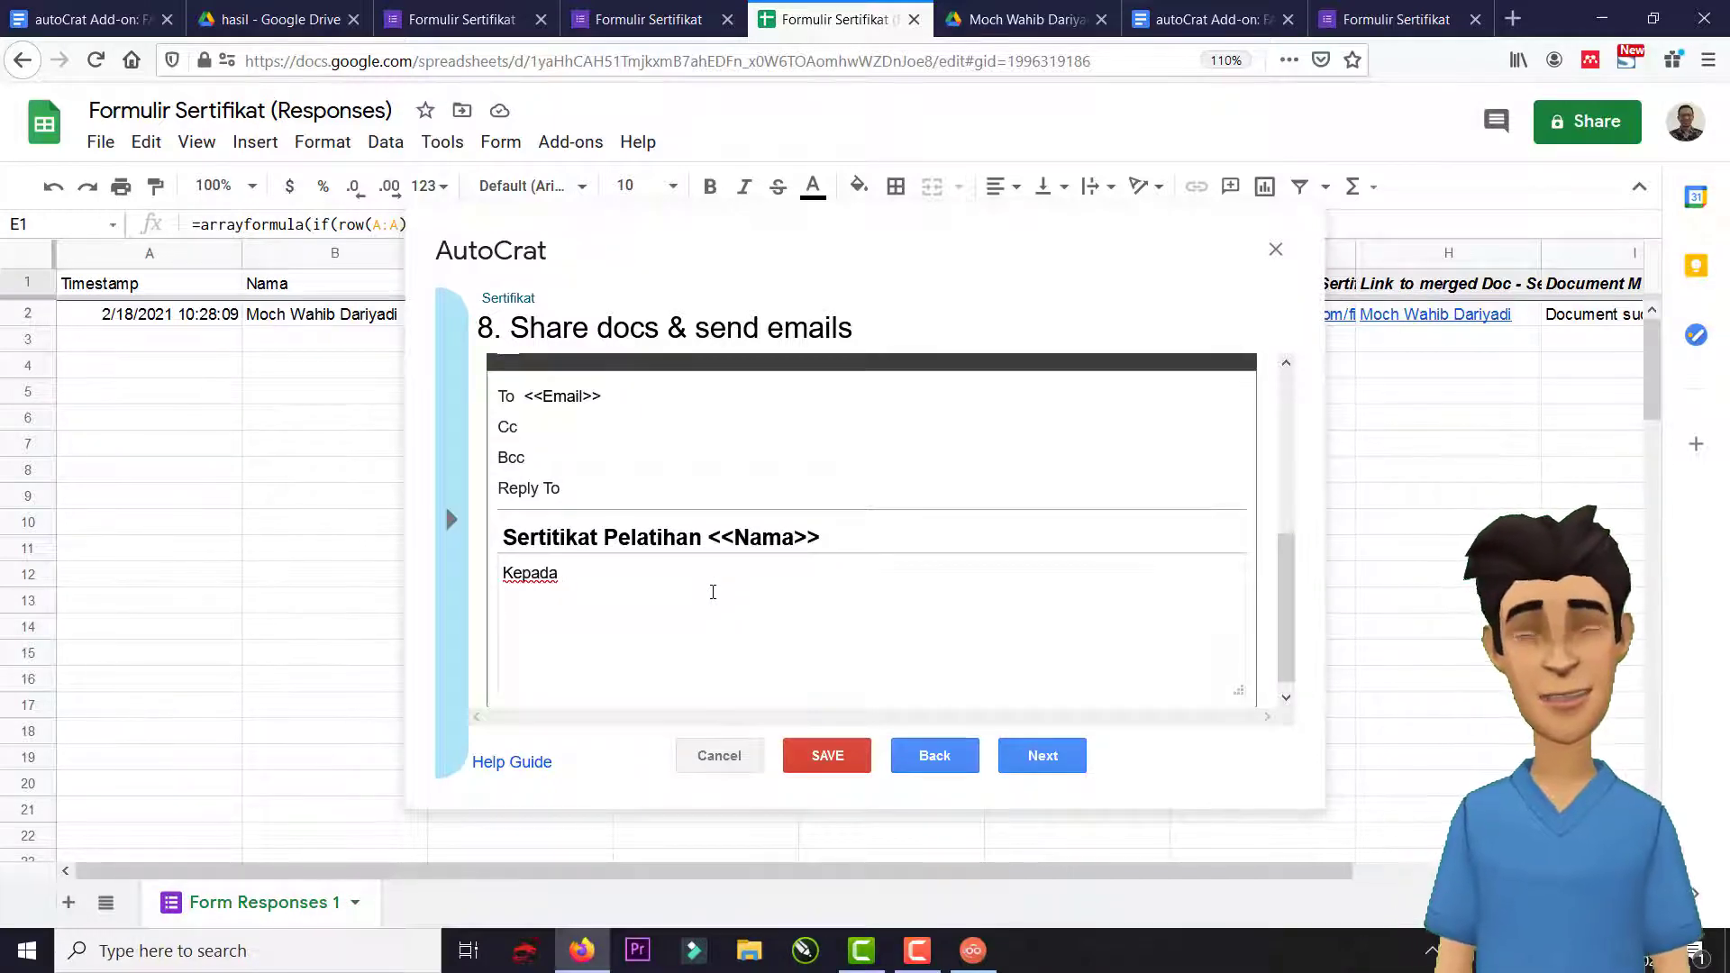
pyautogui.write(':')
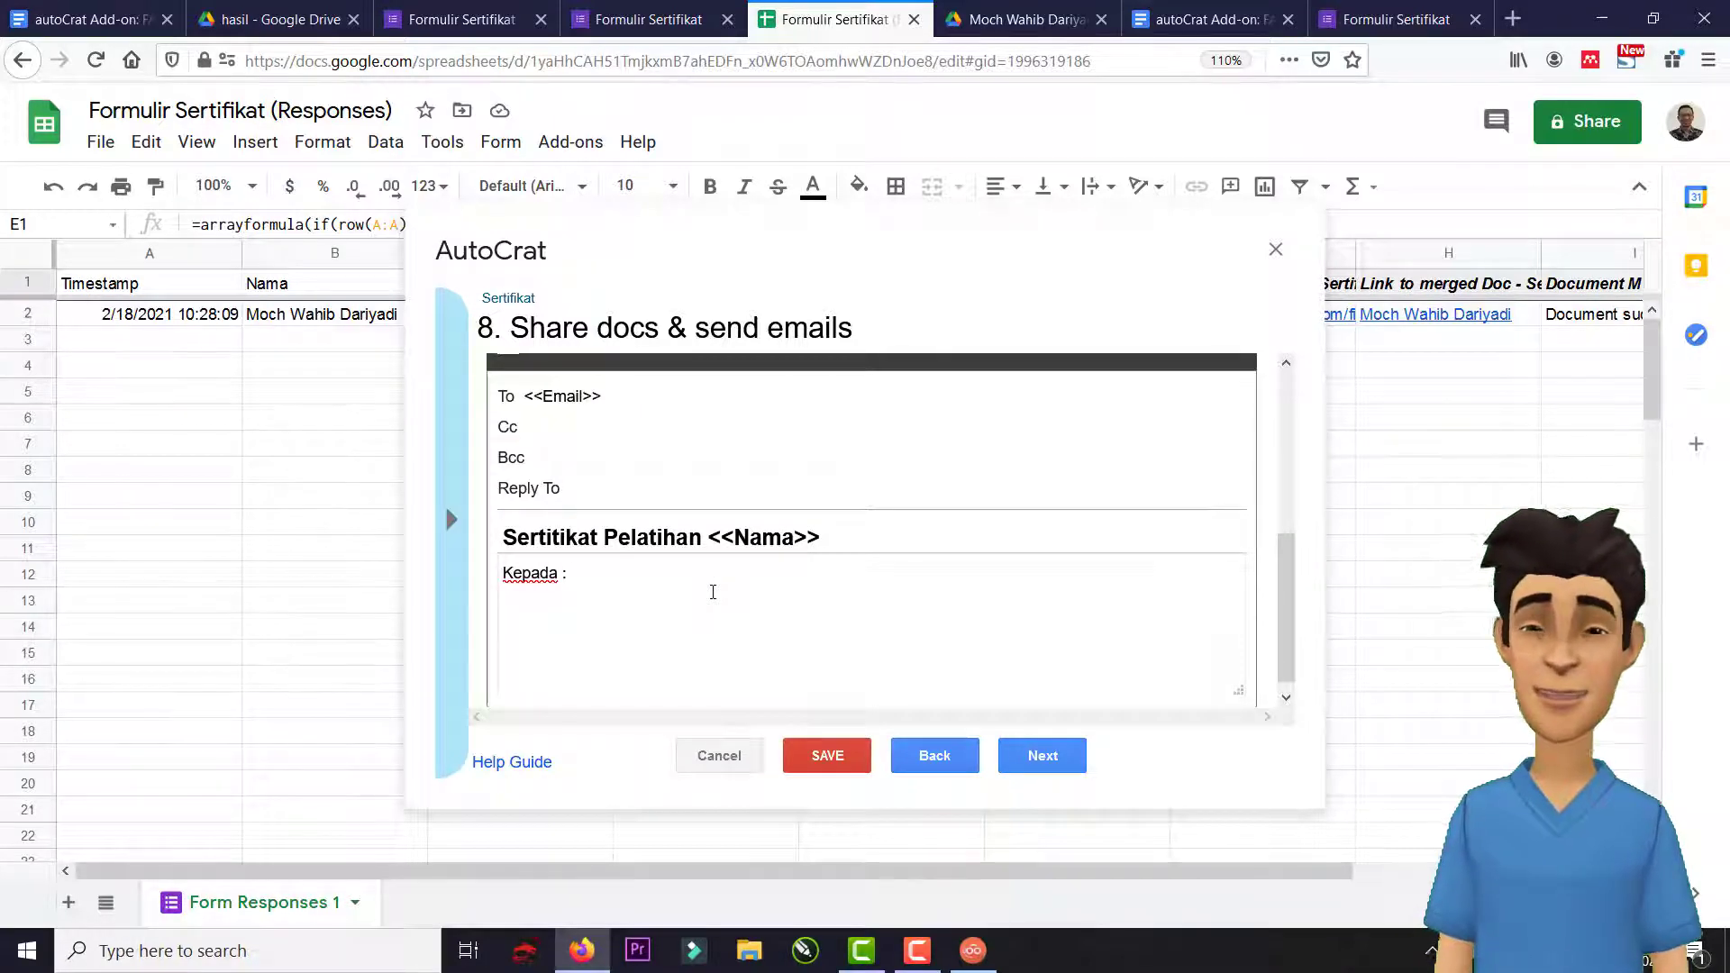
pyautogui.write(' <<Nama')
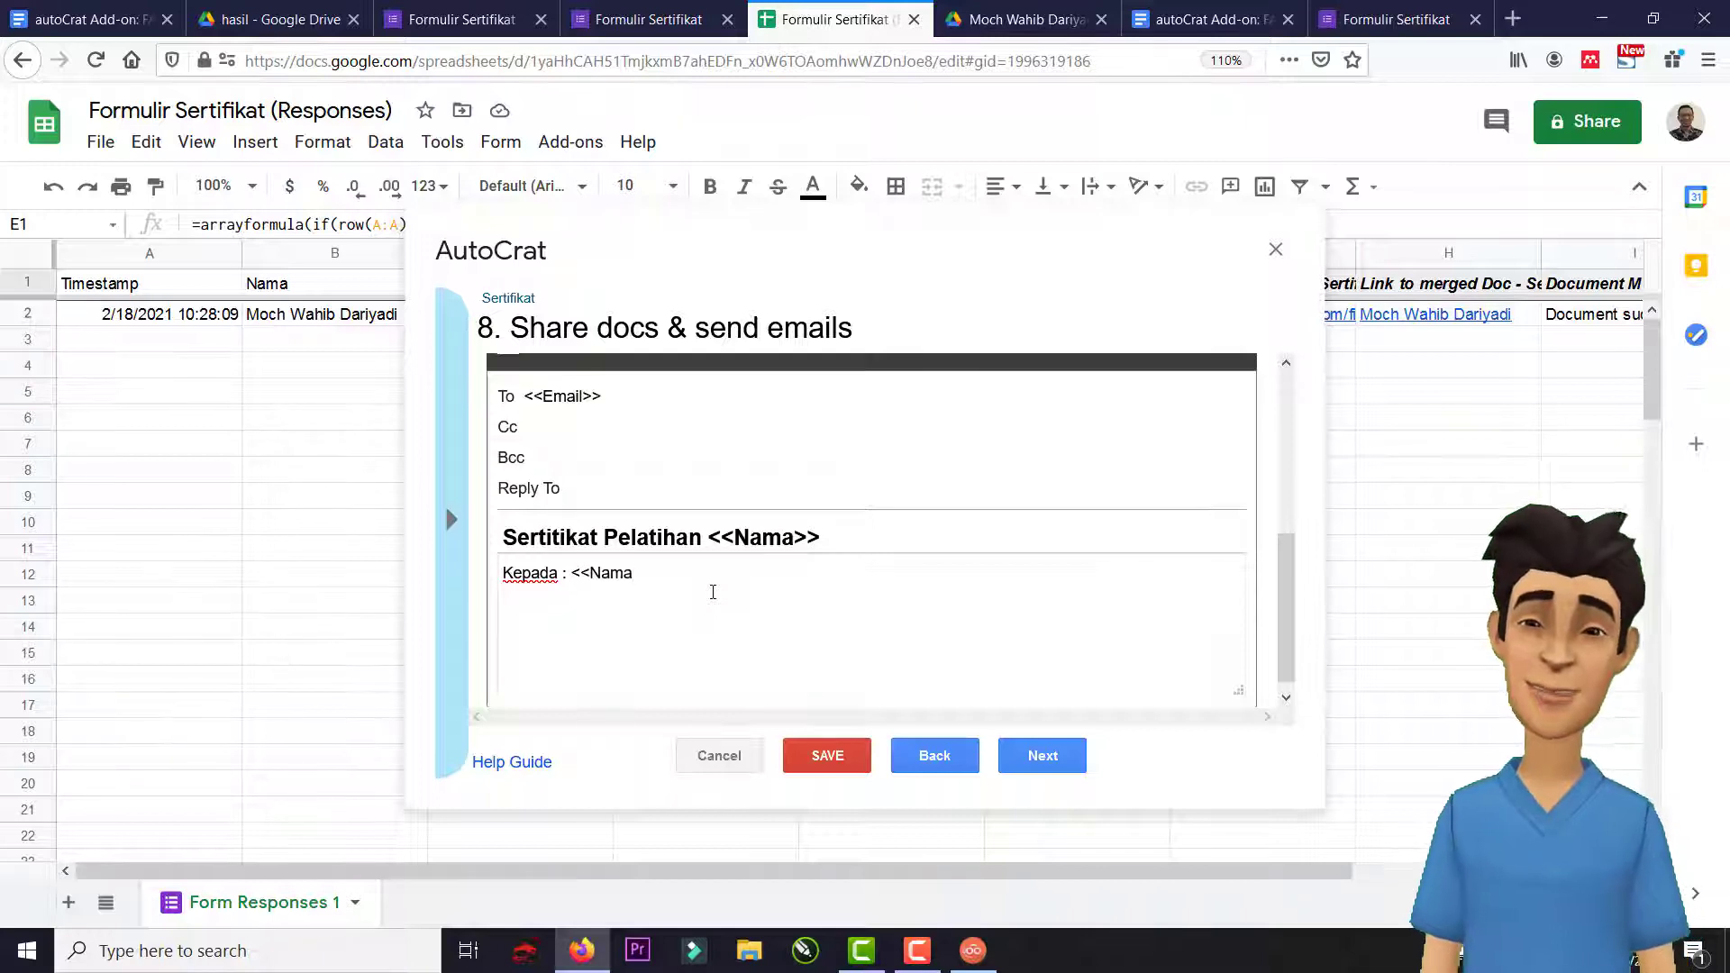
pyautogui.write('>> ')
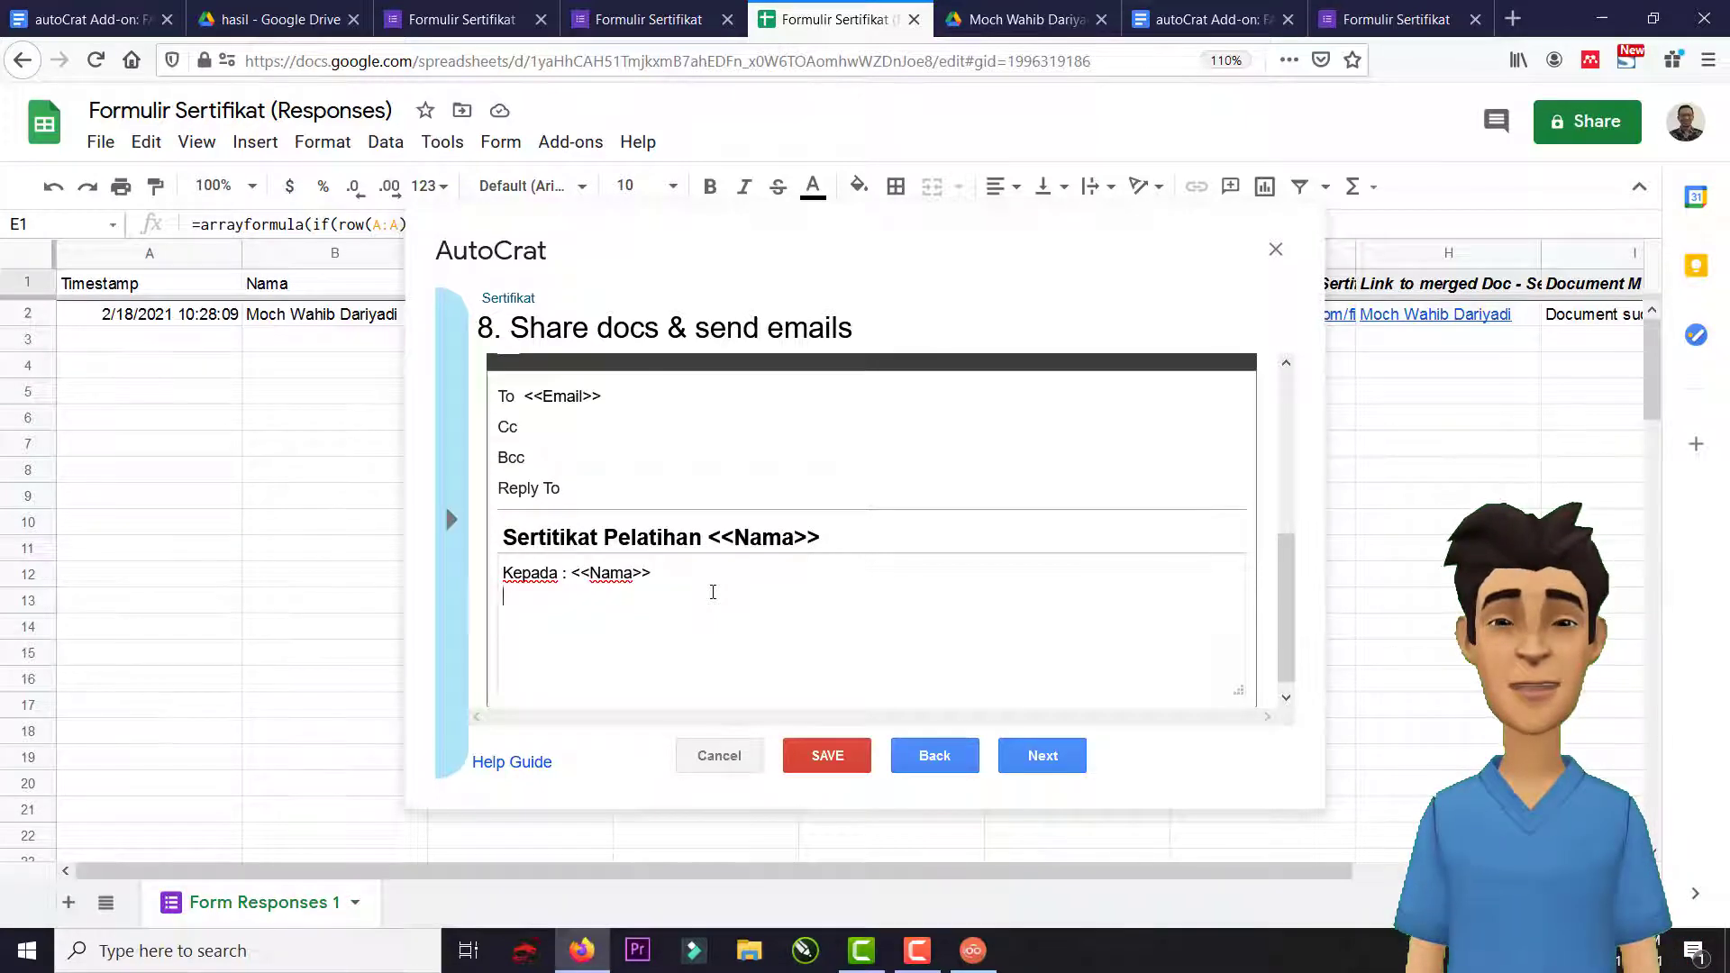
pyautogui.write('Terima')
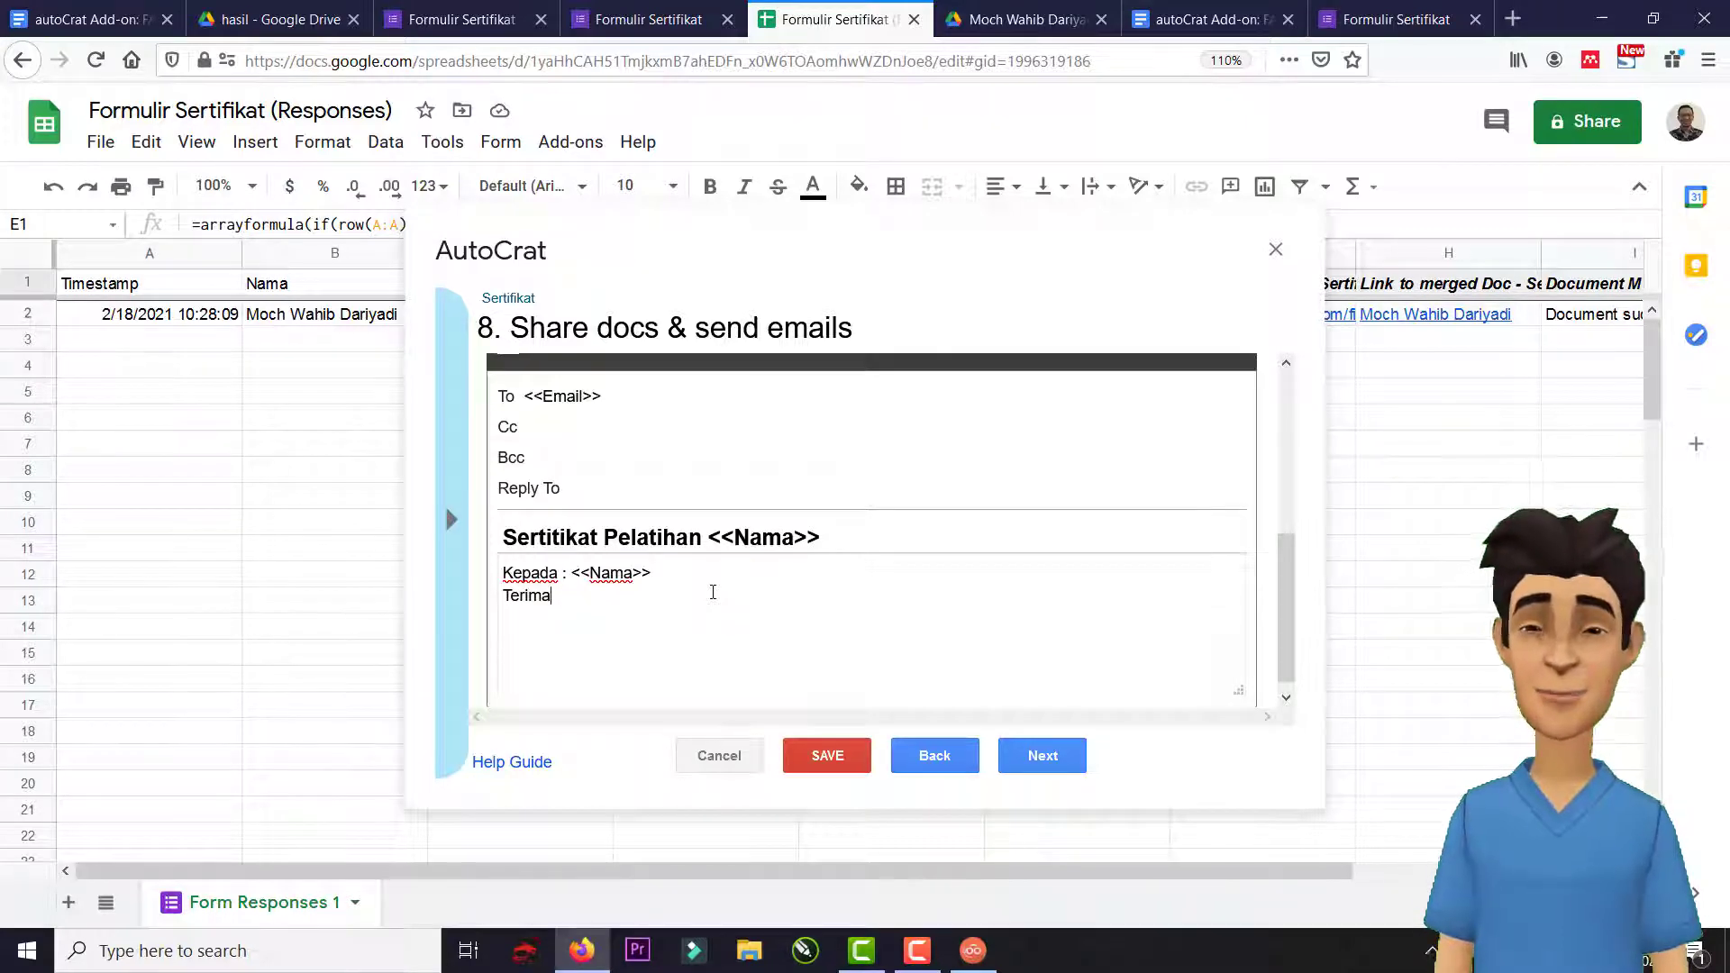
pyautogui.write('kasih')
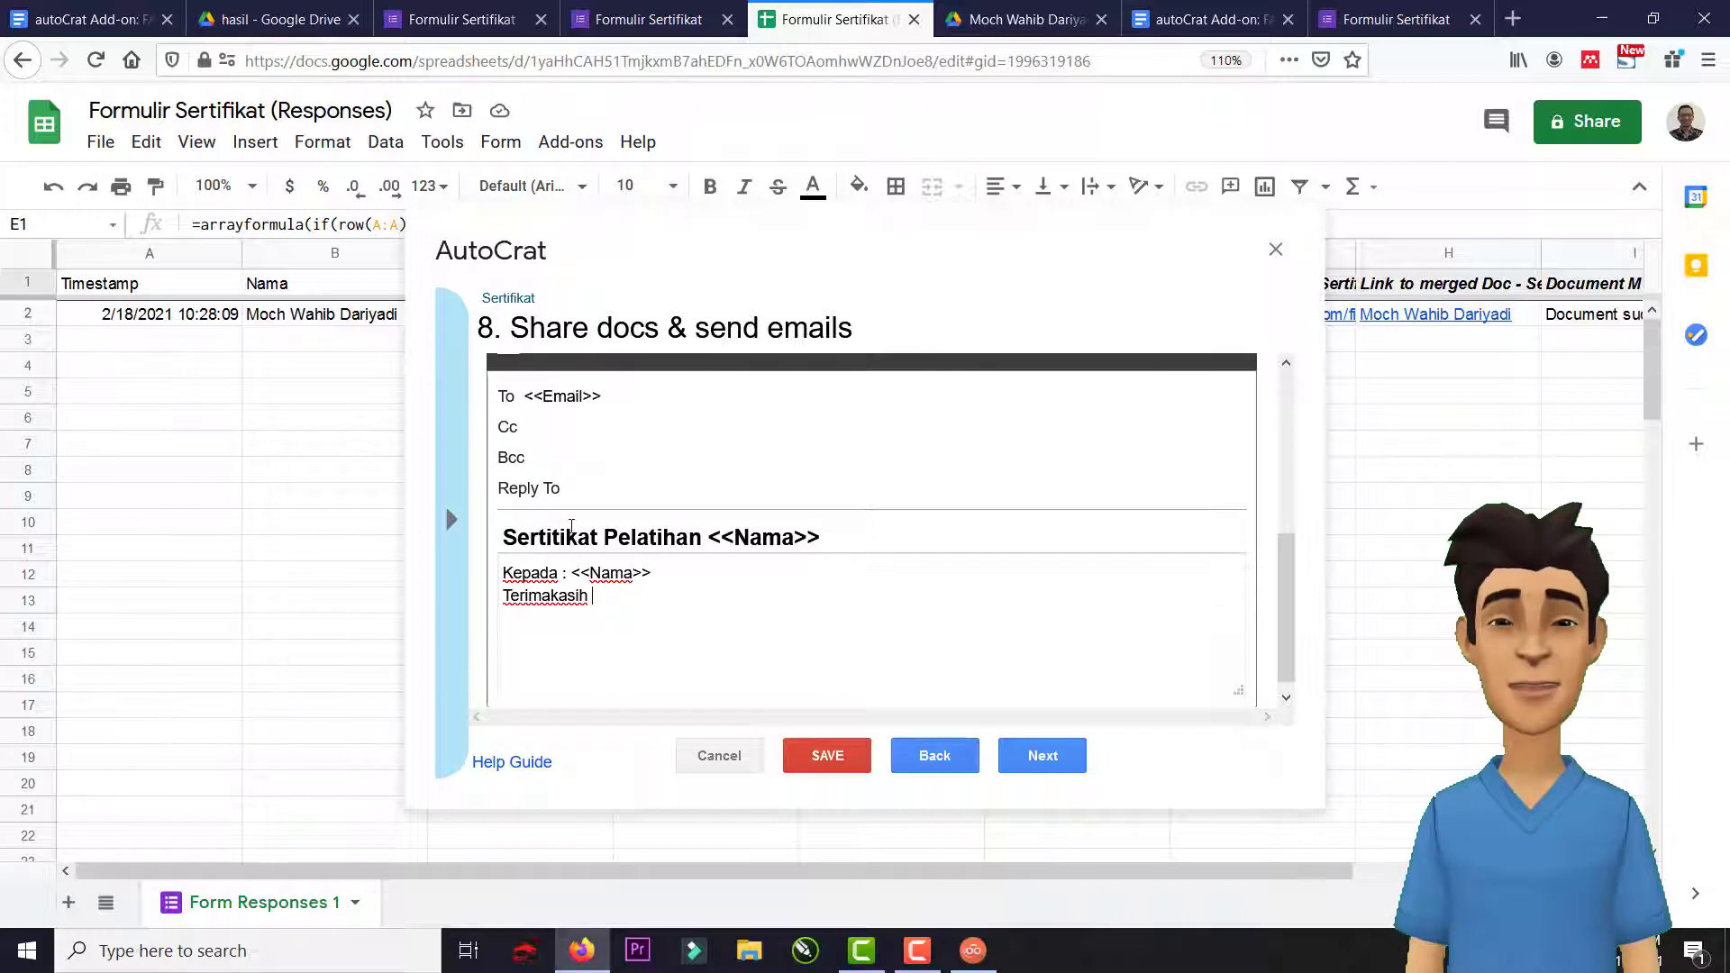
# Save the Sertifikat job with its form-submit trigger, run it, and close autoCrat.
pyautogui.click(1059, 754)
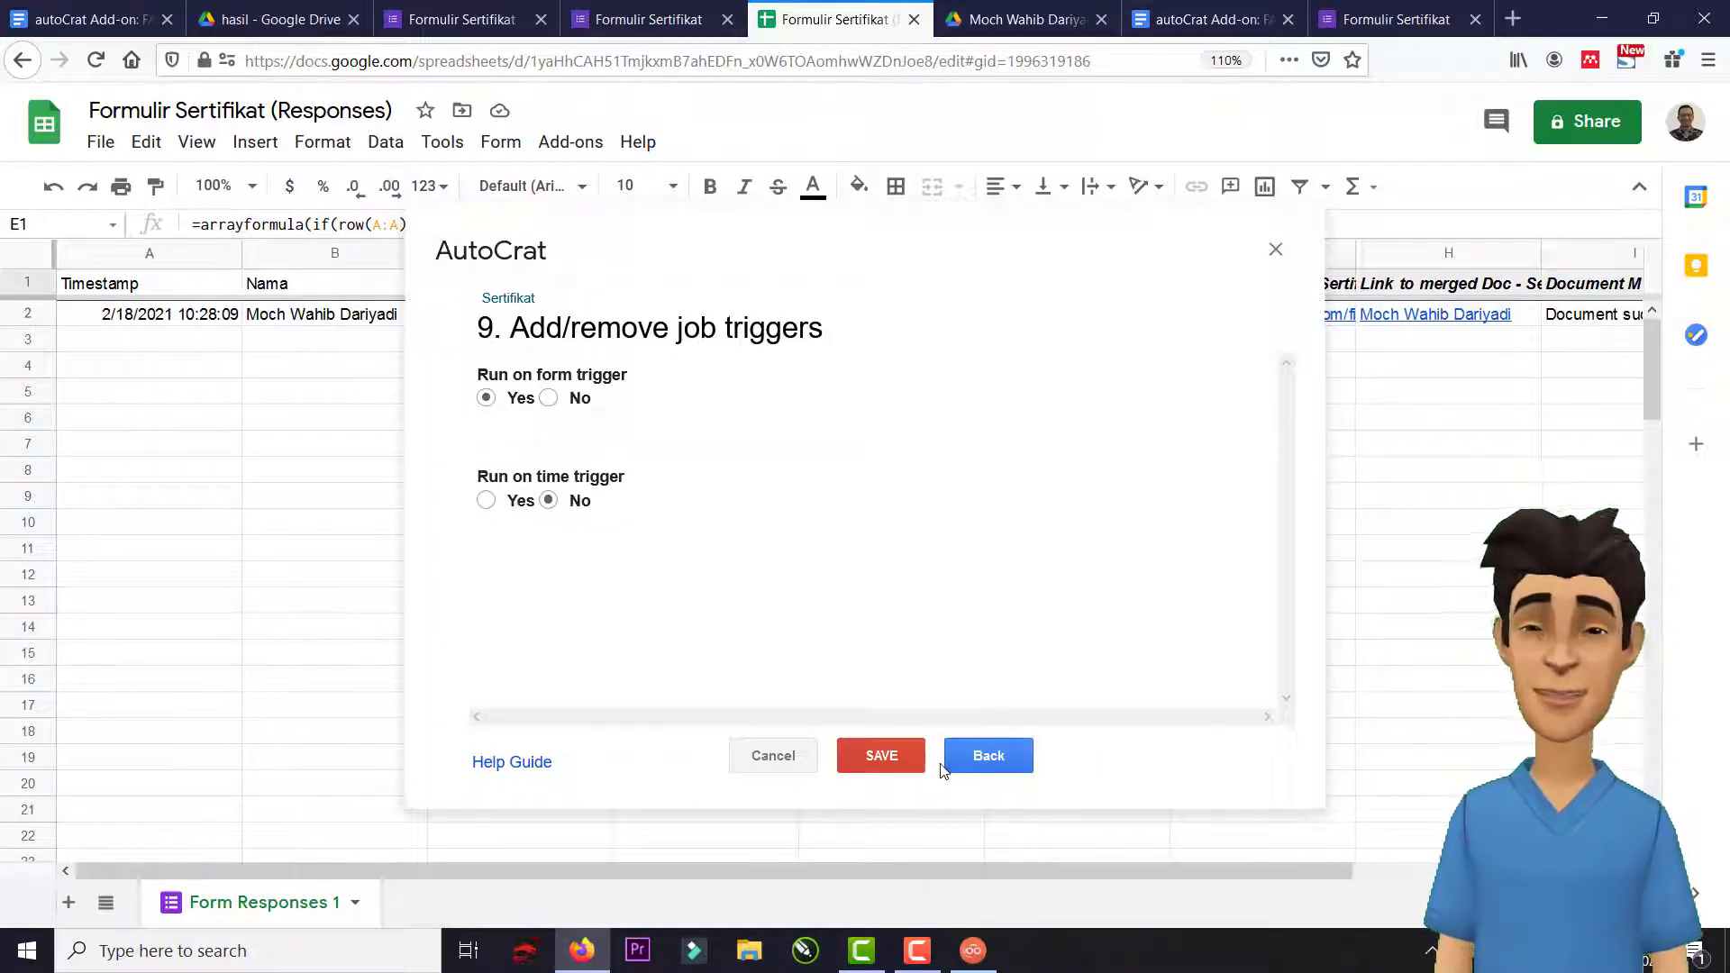
pyautogui.click(902, 759)
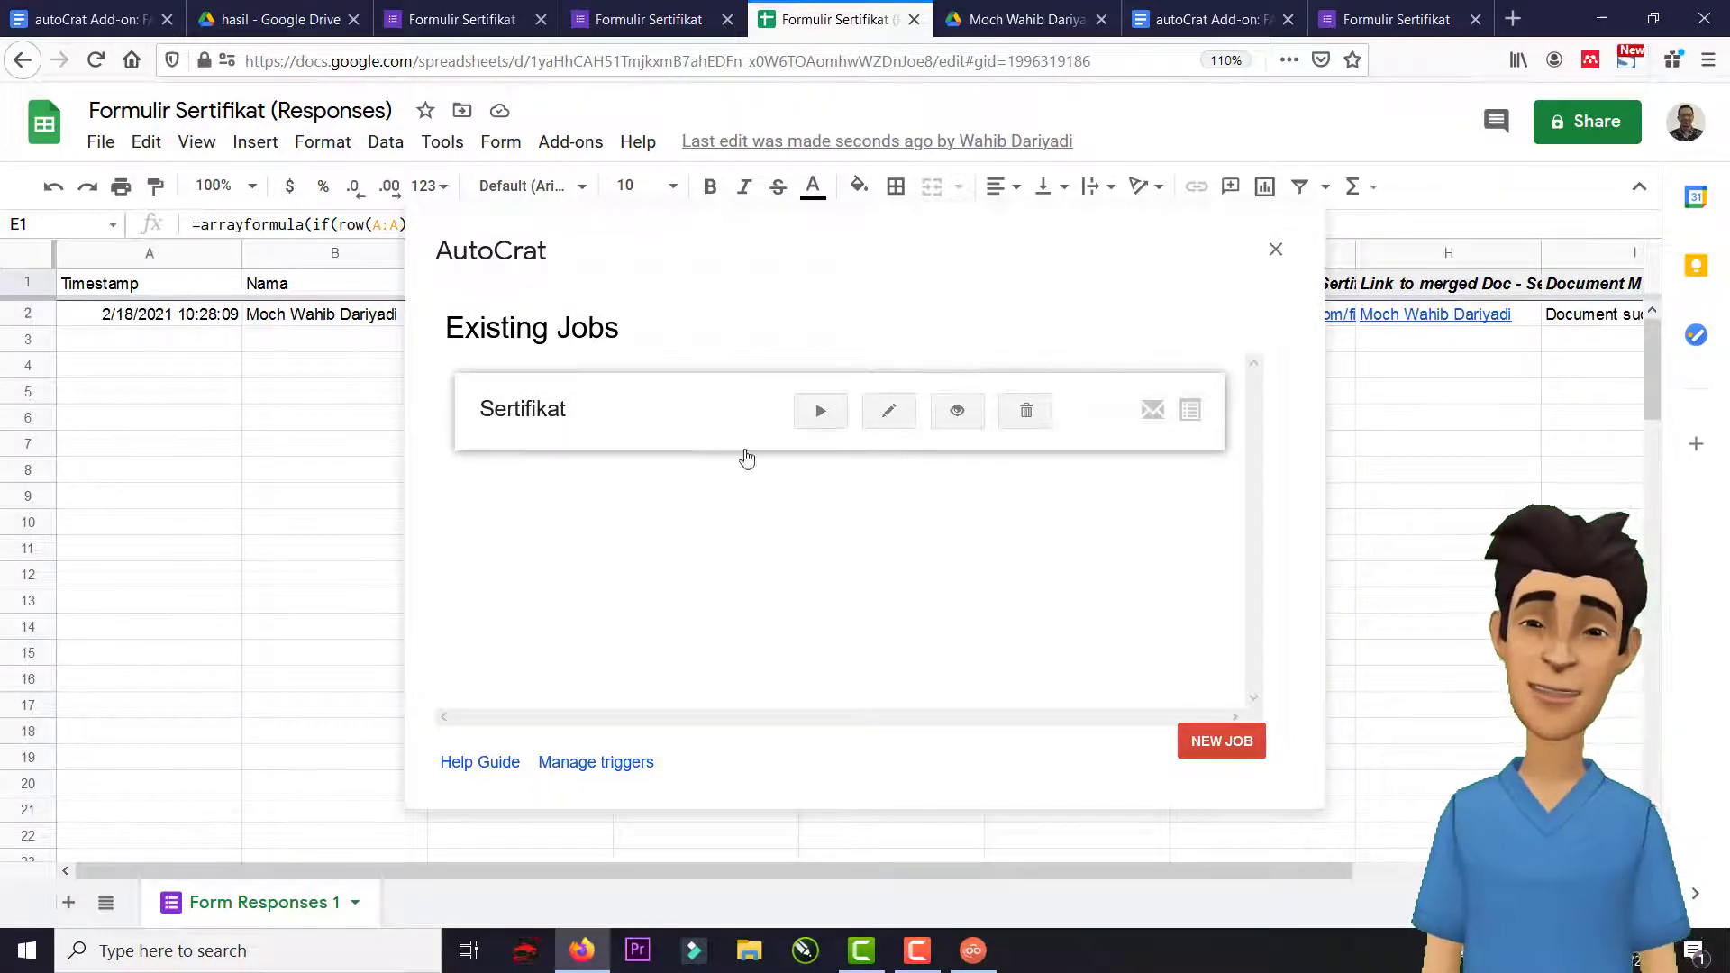
pyautogui.click(817, 412)
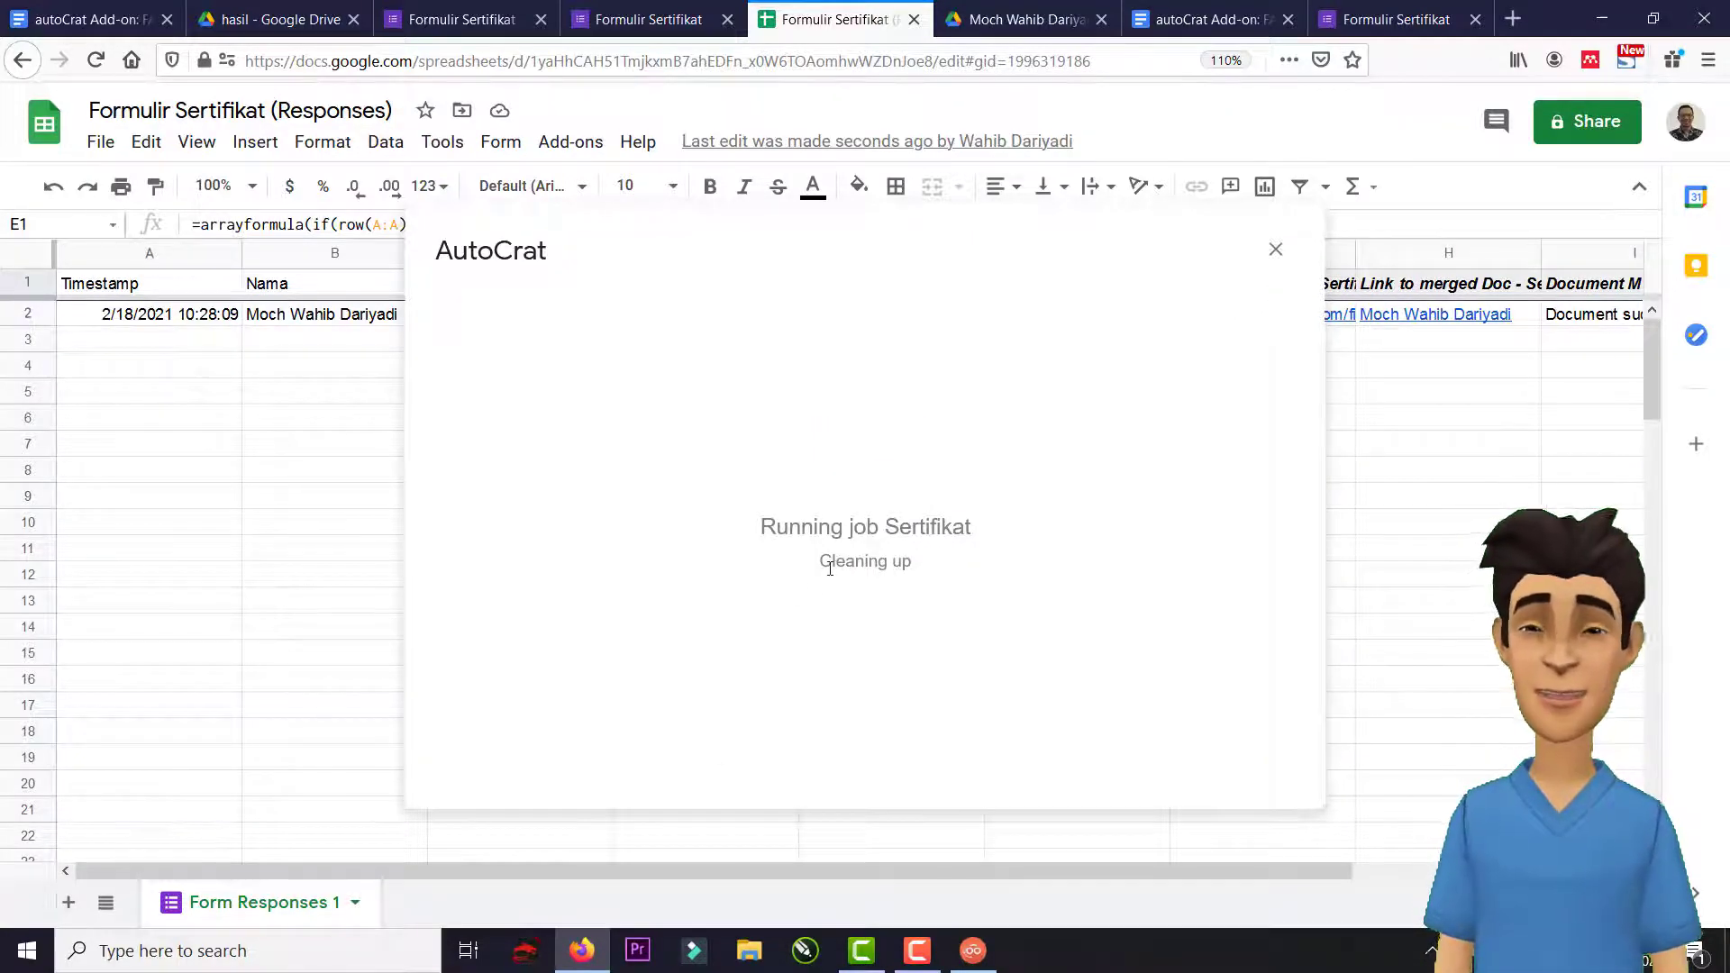
pyautogui.click(1276, 250)
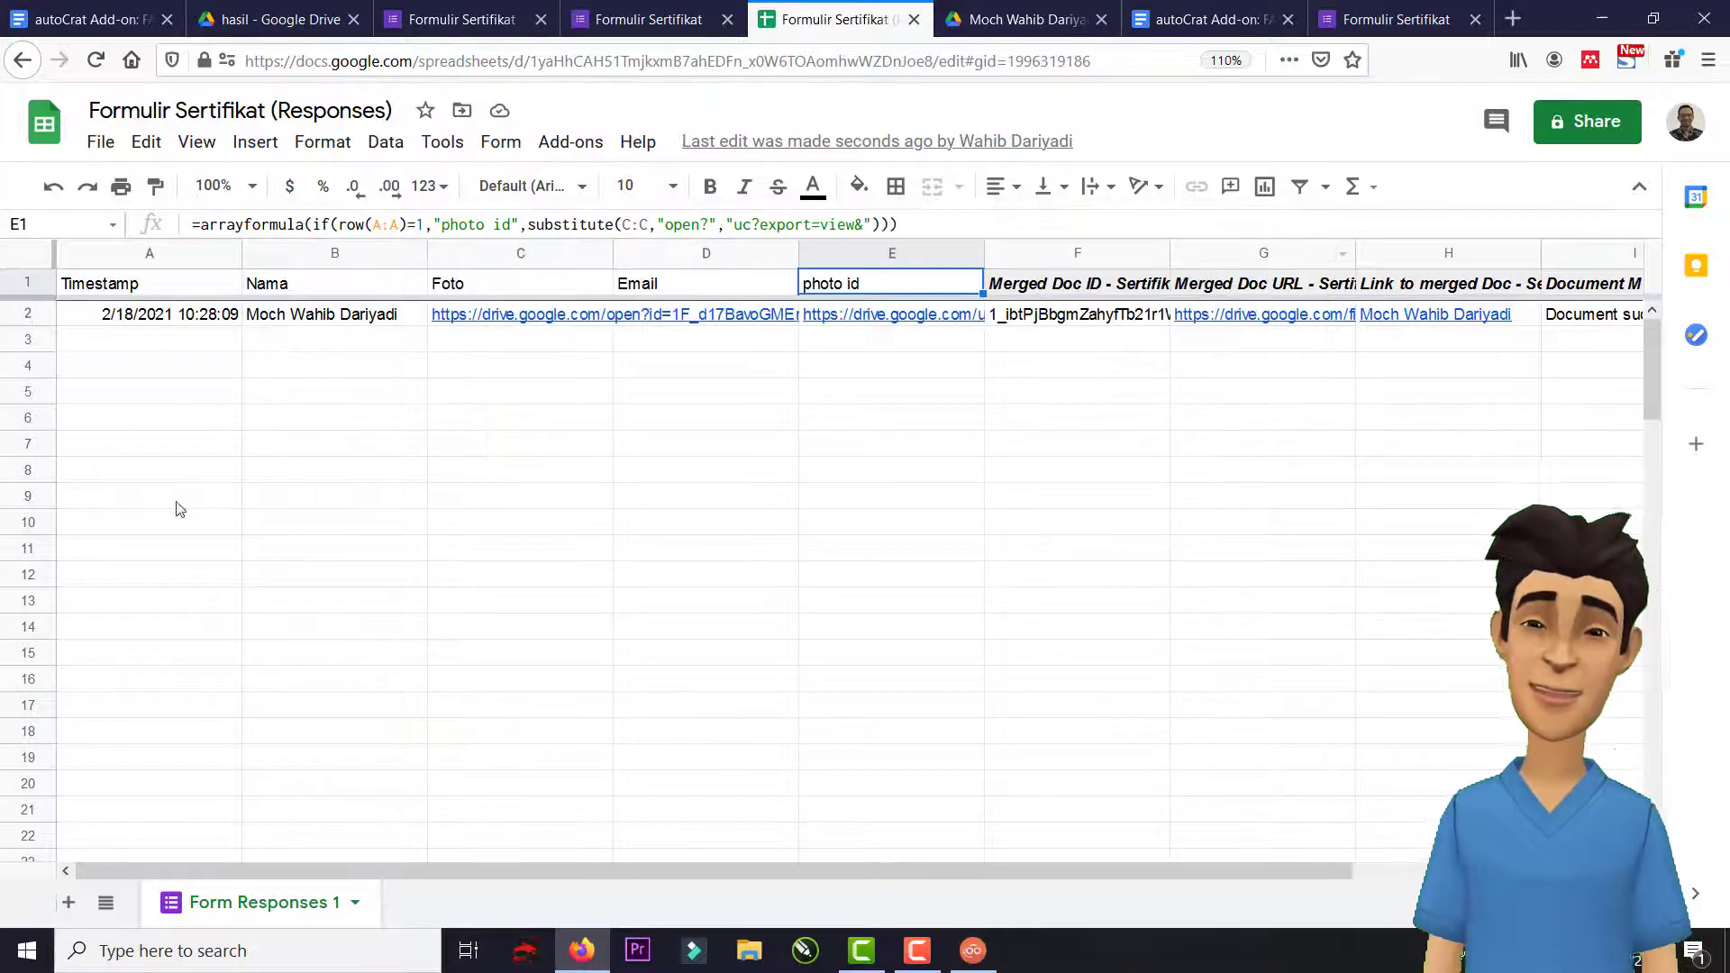
# Switch to the browser tab showing the submitted Formulir Sertifikat form.
pyautogui.click(107, 346)
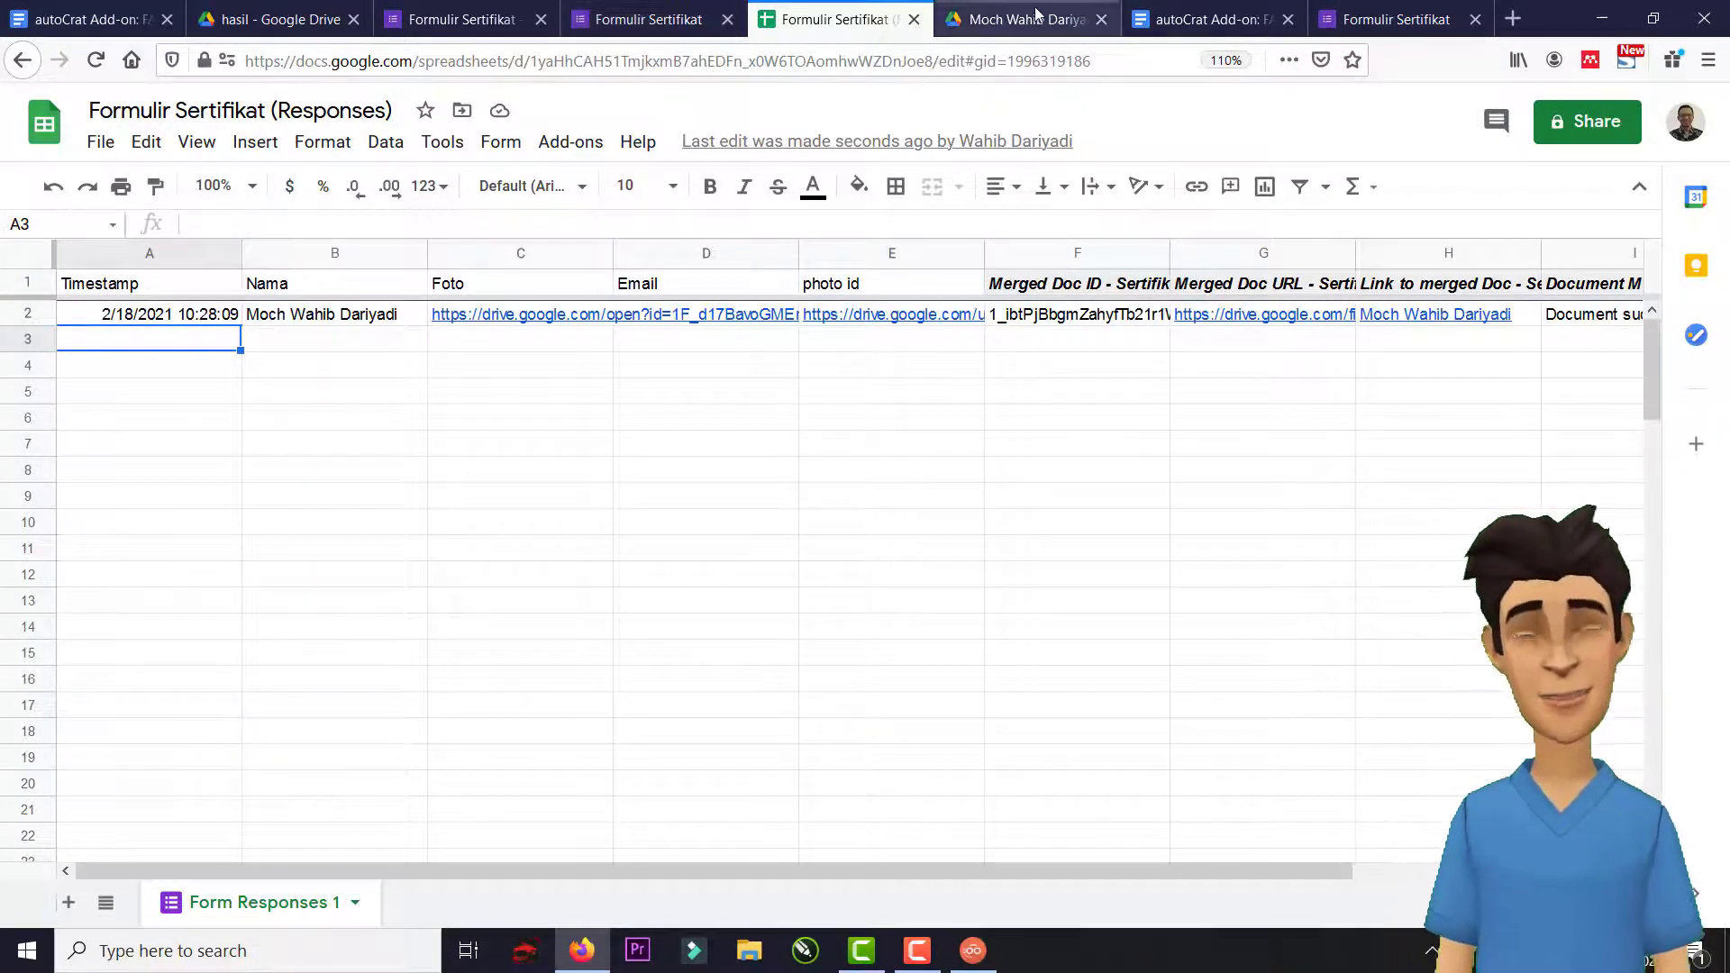
pyautogui.click(1001, 19)
pyautogui.click(1199, 19)
pyautogui.click(1379, 19)
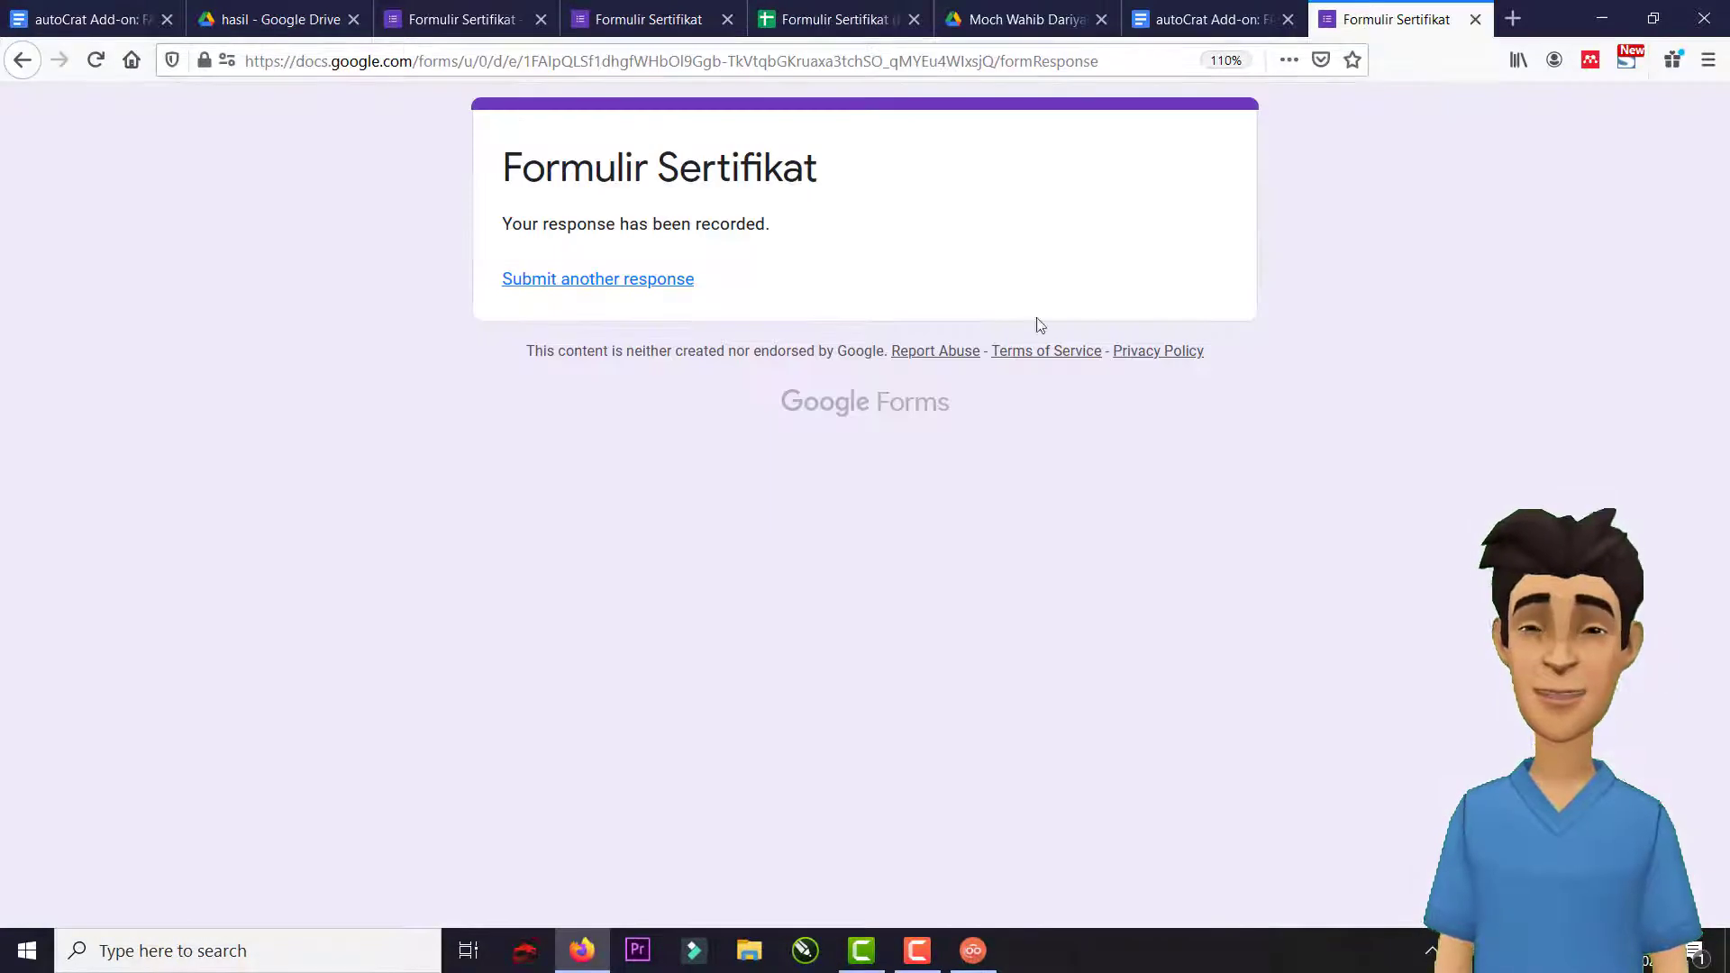
# On a blank copy of the form, enter the respondent's name and e-mail address.
pyautogui.click(19, 61)
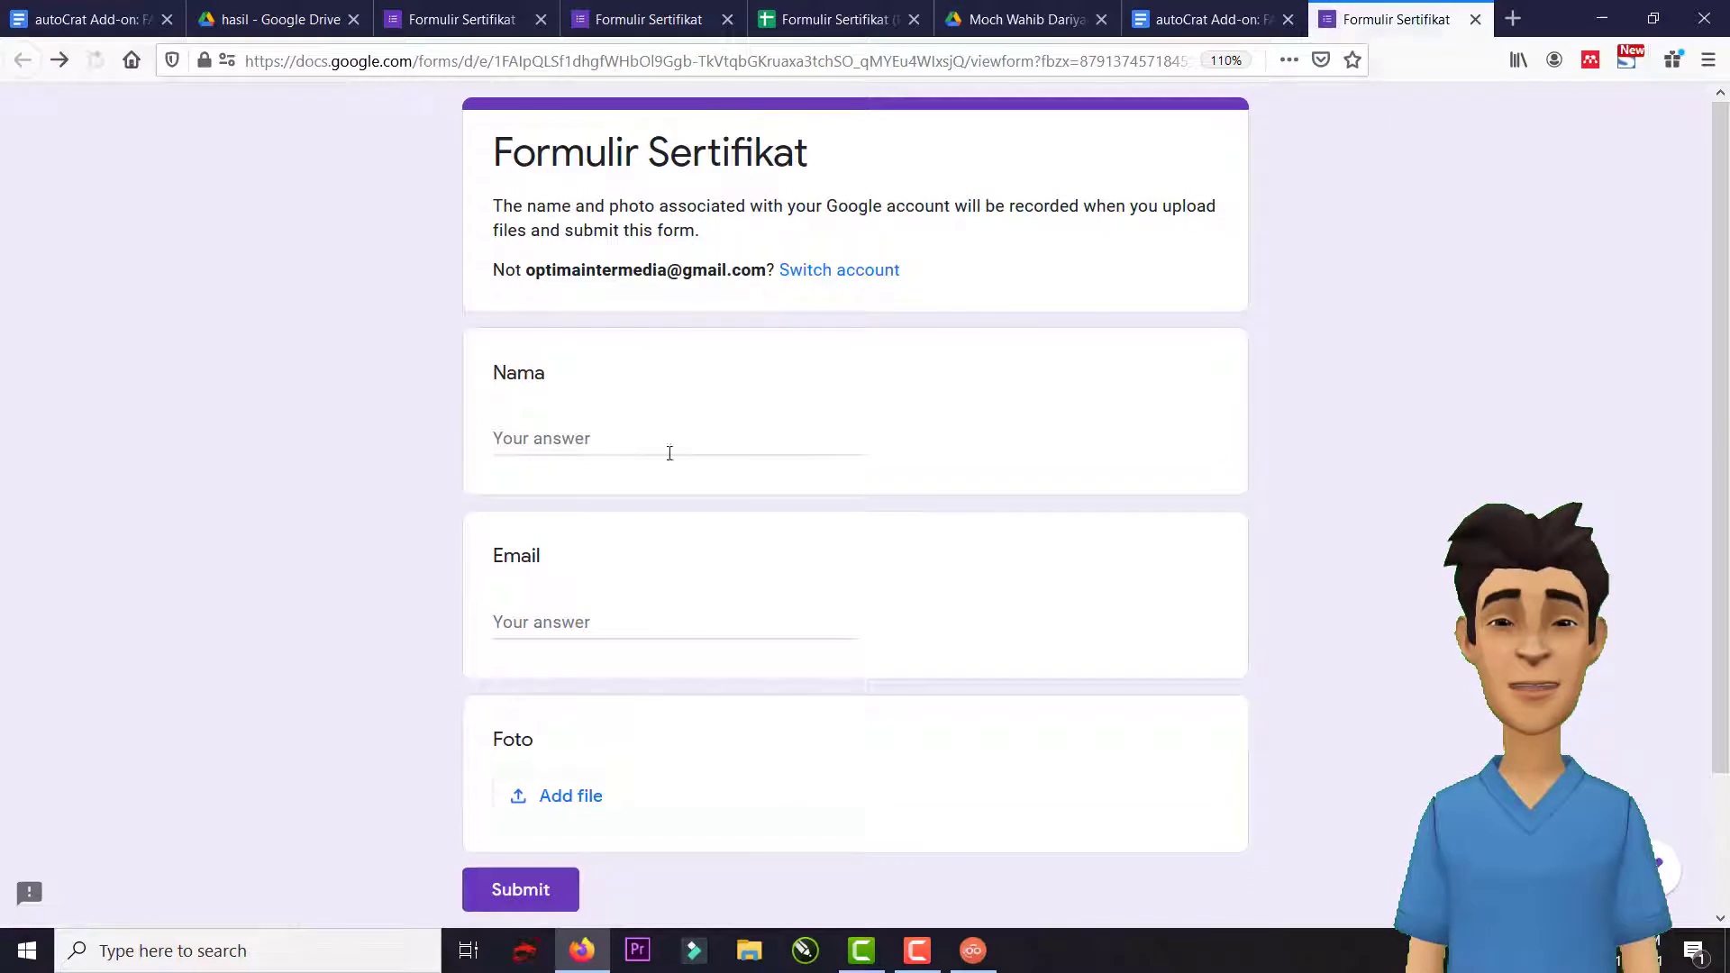
pyautogui.click(617, 432)
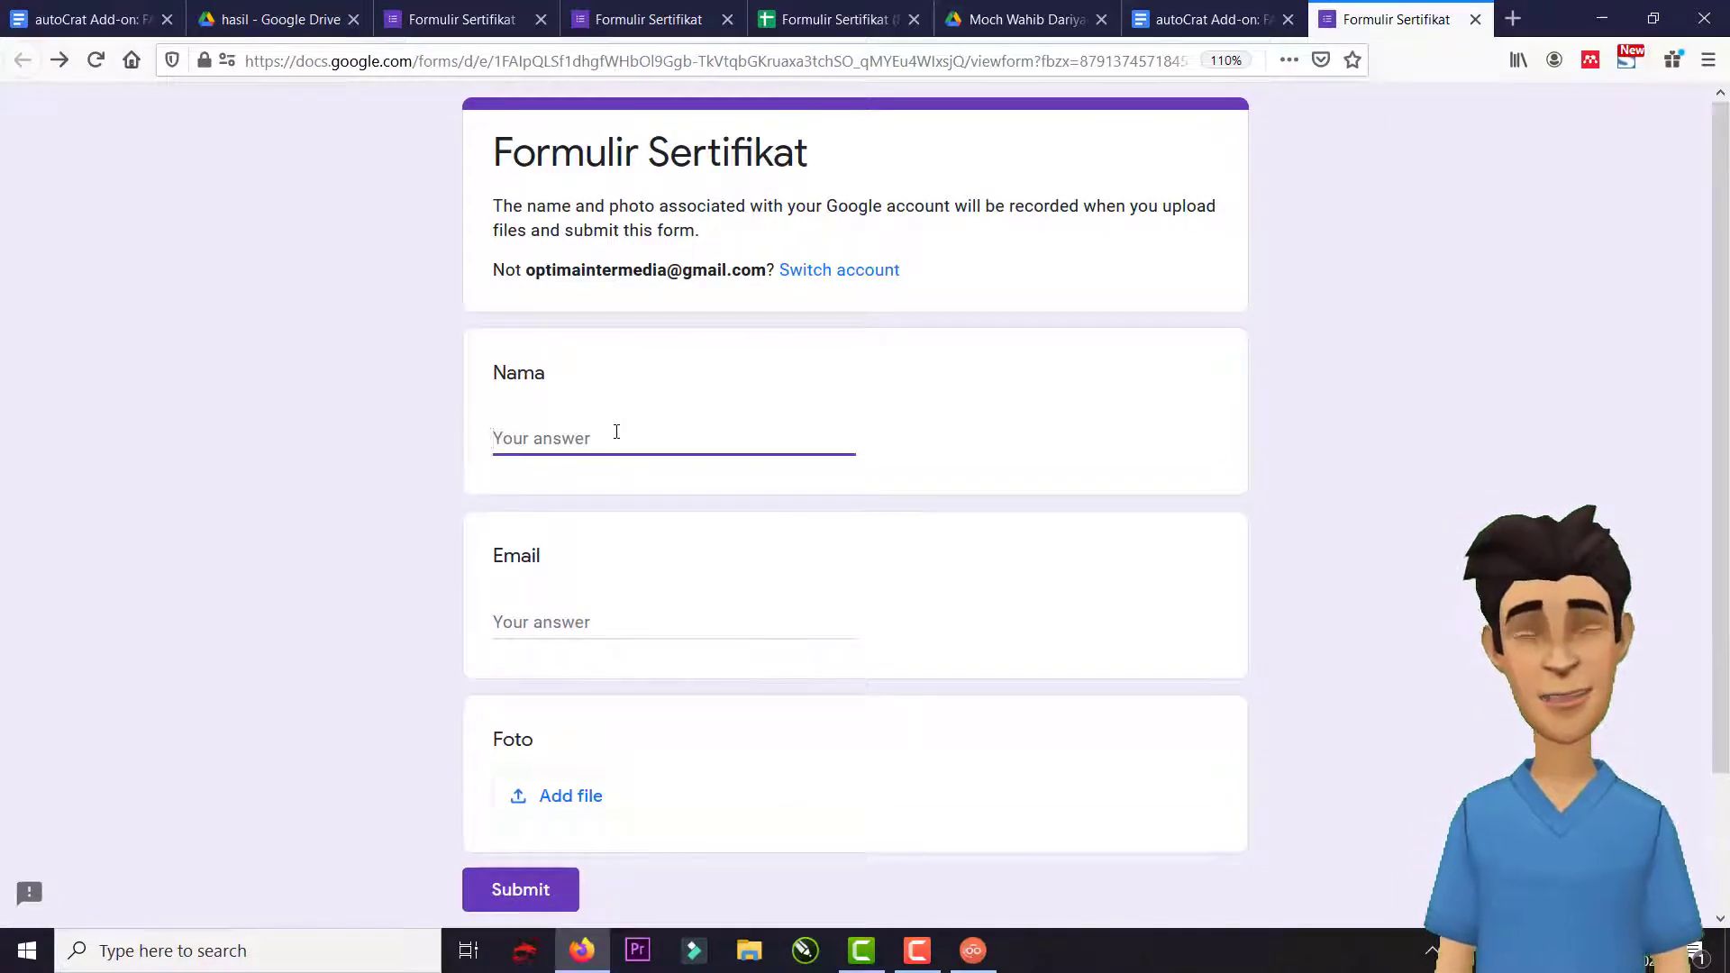
pyautogui.write('Wahib')
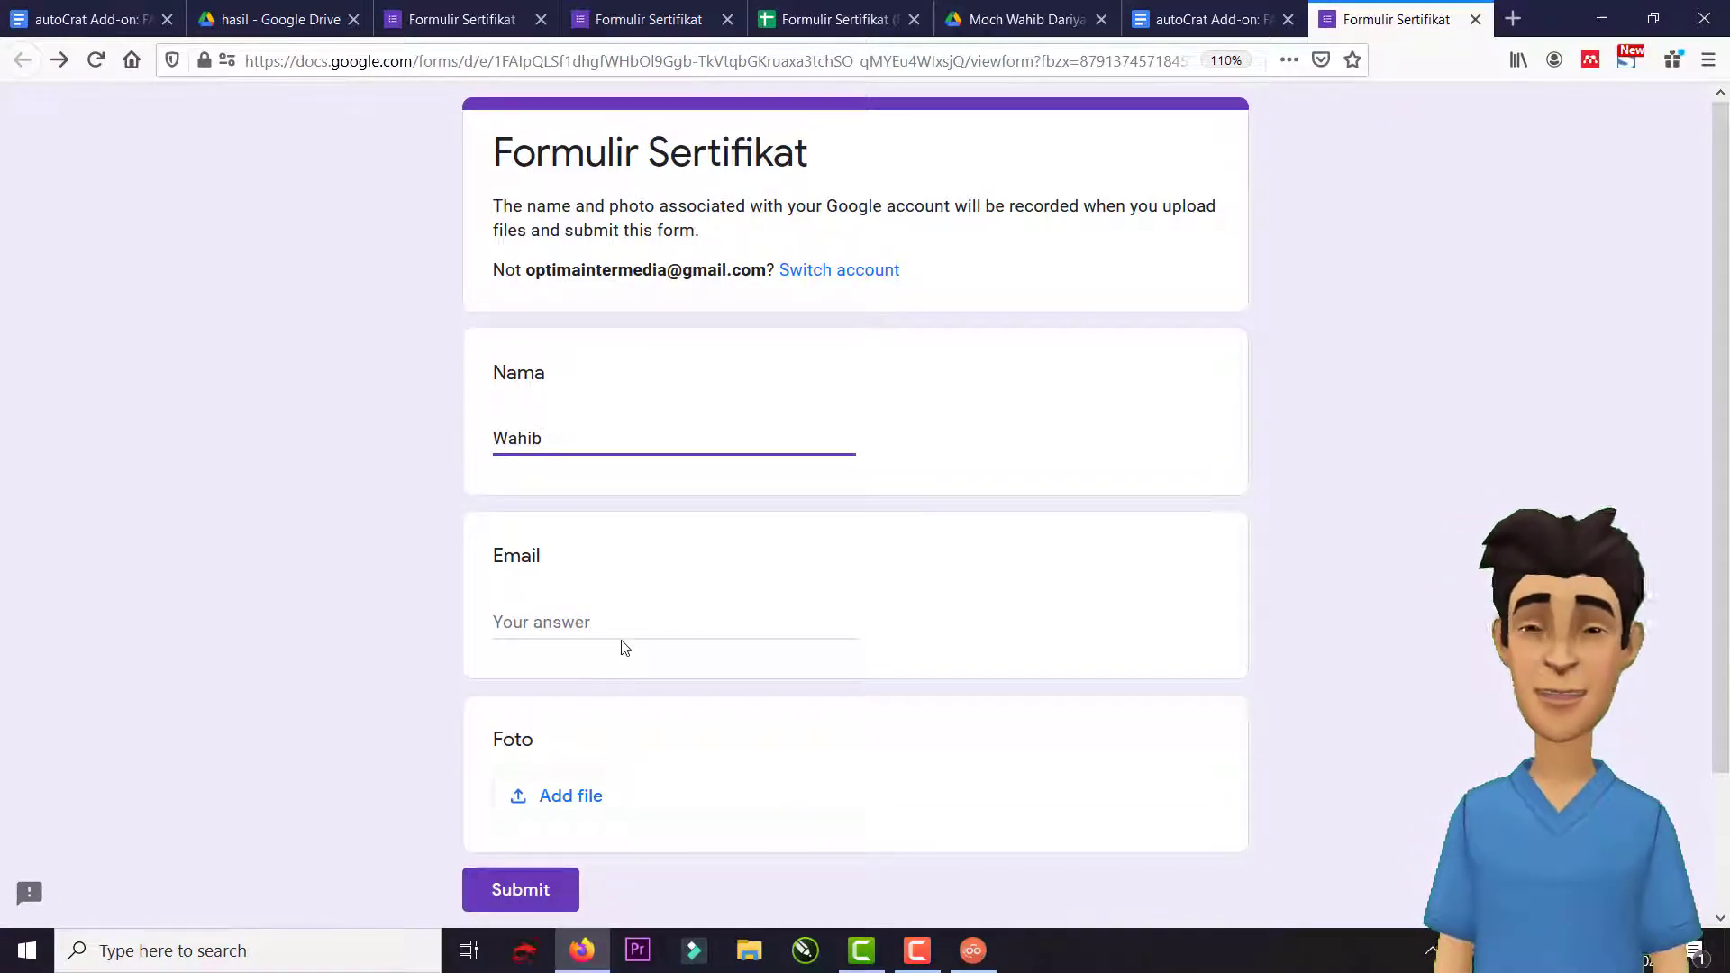
pyautogui.click(617, 622)
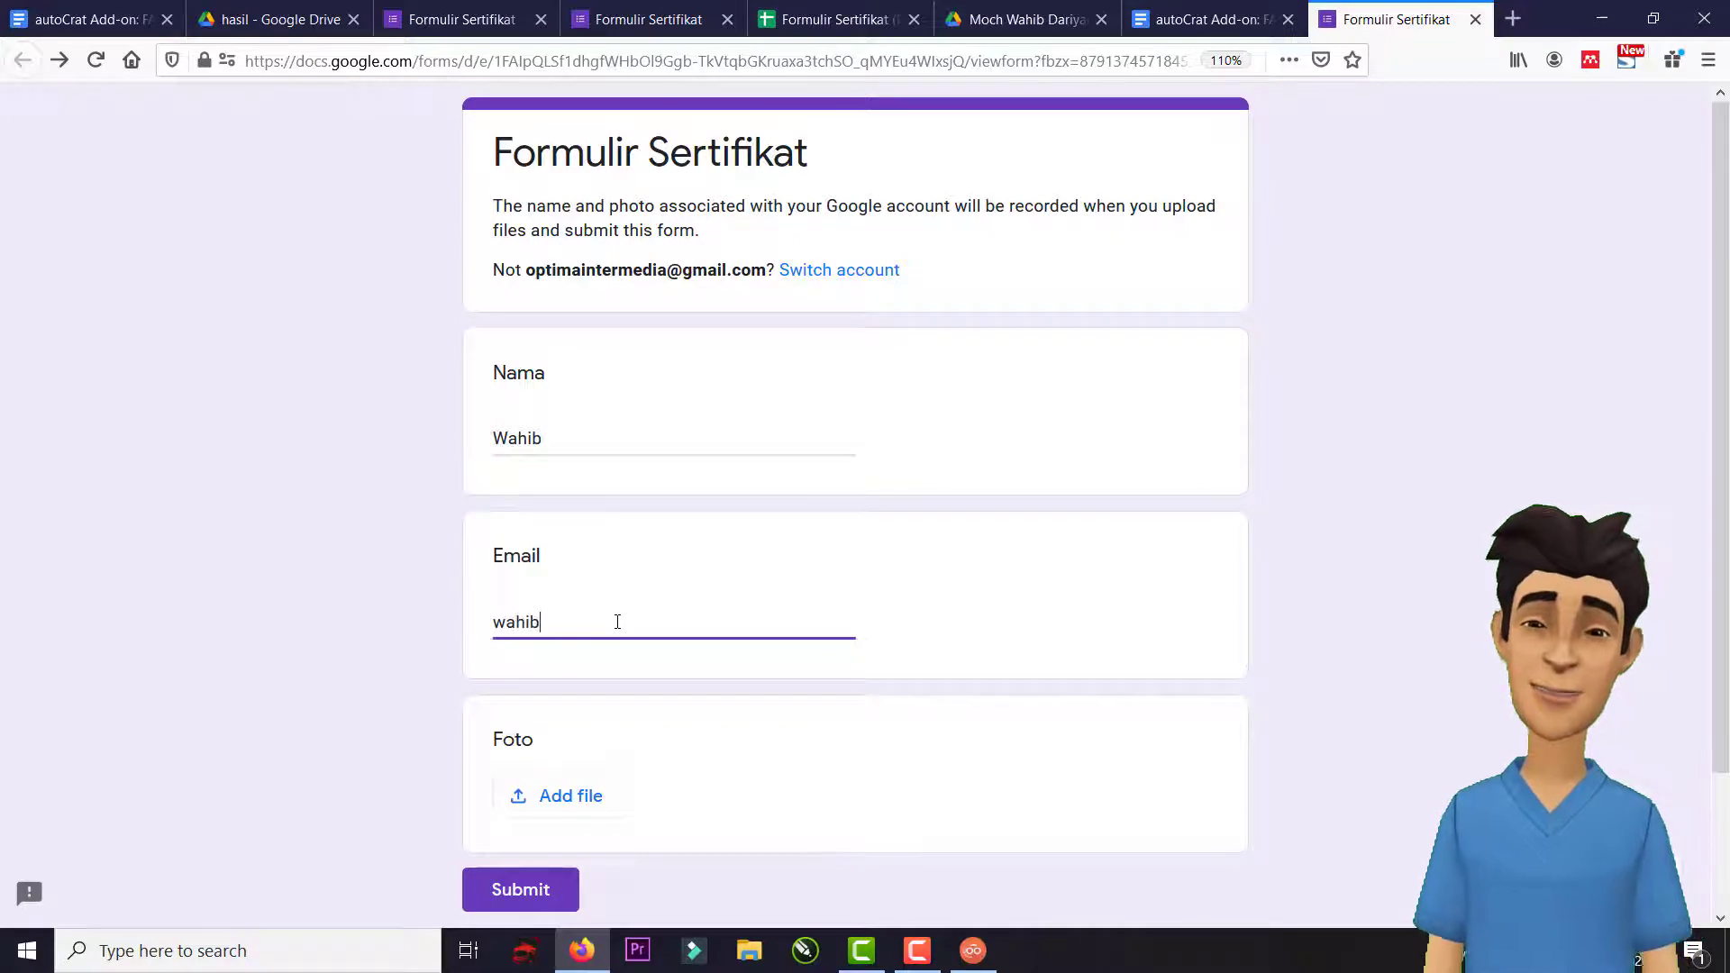
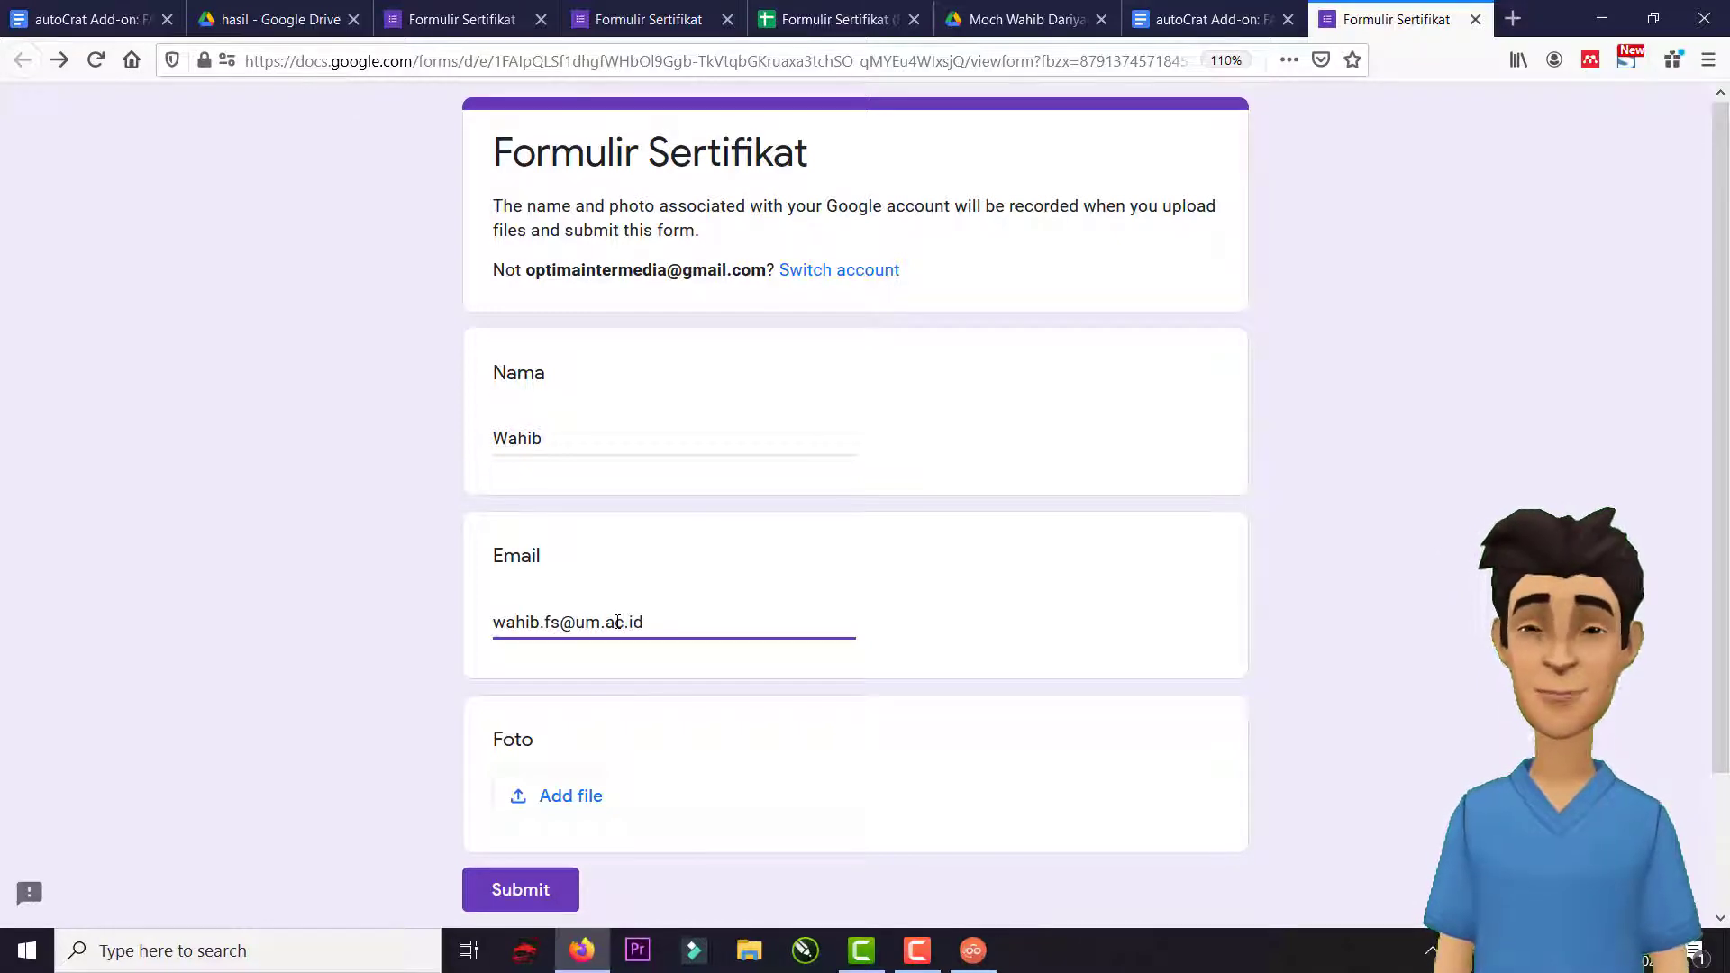
# Attach the IMG_20191218_143721 photo to the Foto question.
pyautogui.scroll(-2, 618, 637)
pyautogui.click(595, 638)
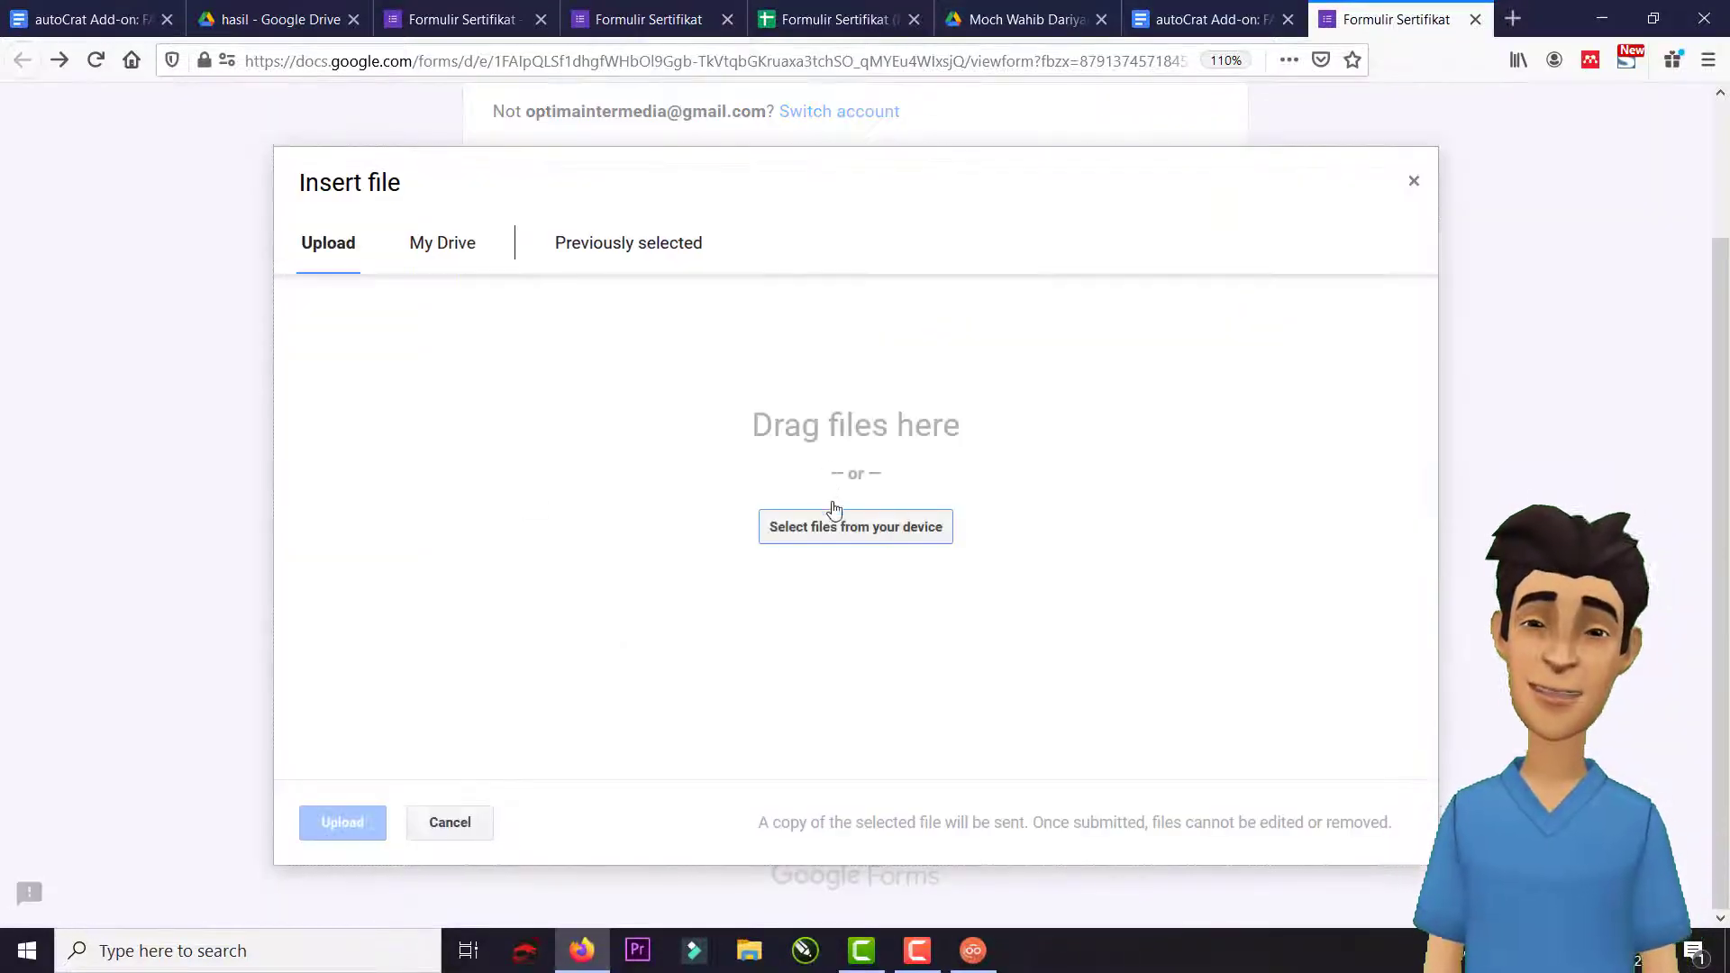
pyautogui.click(839, 526)
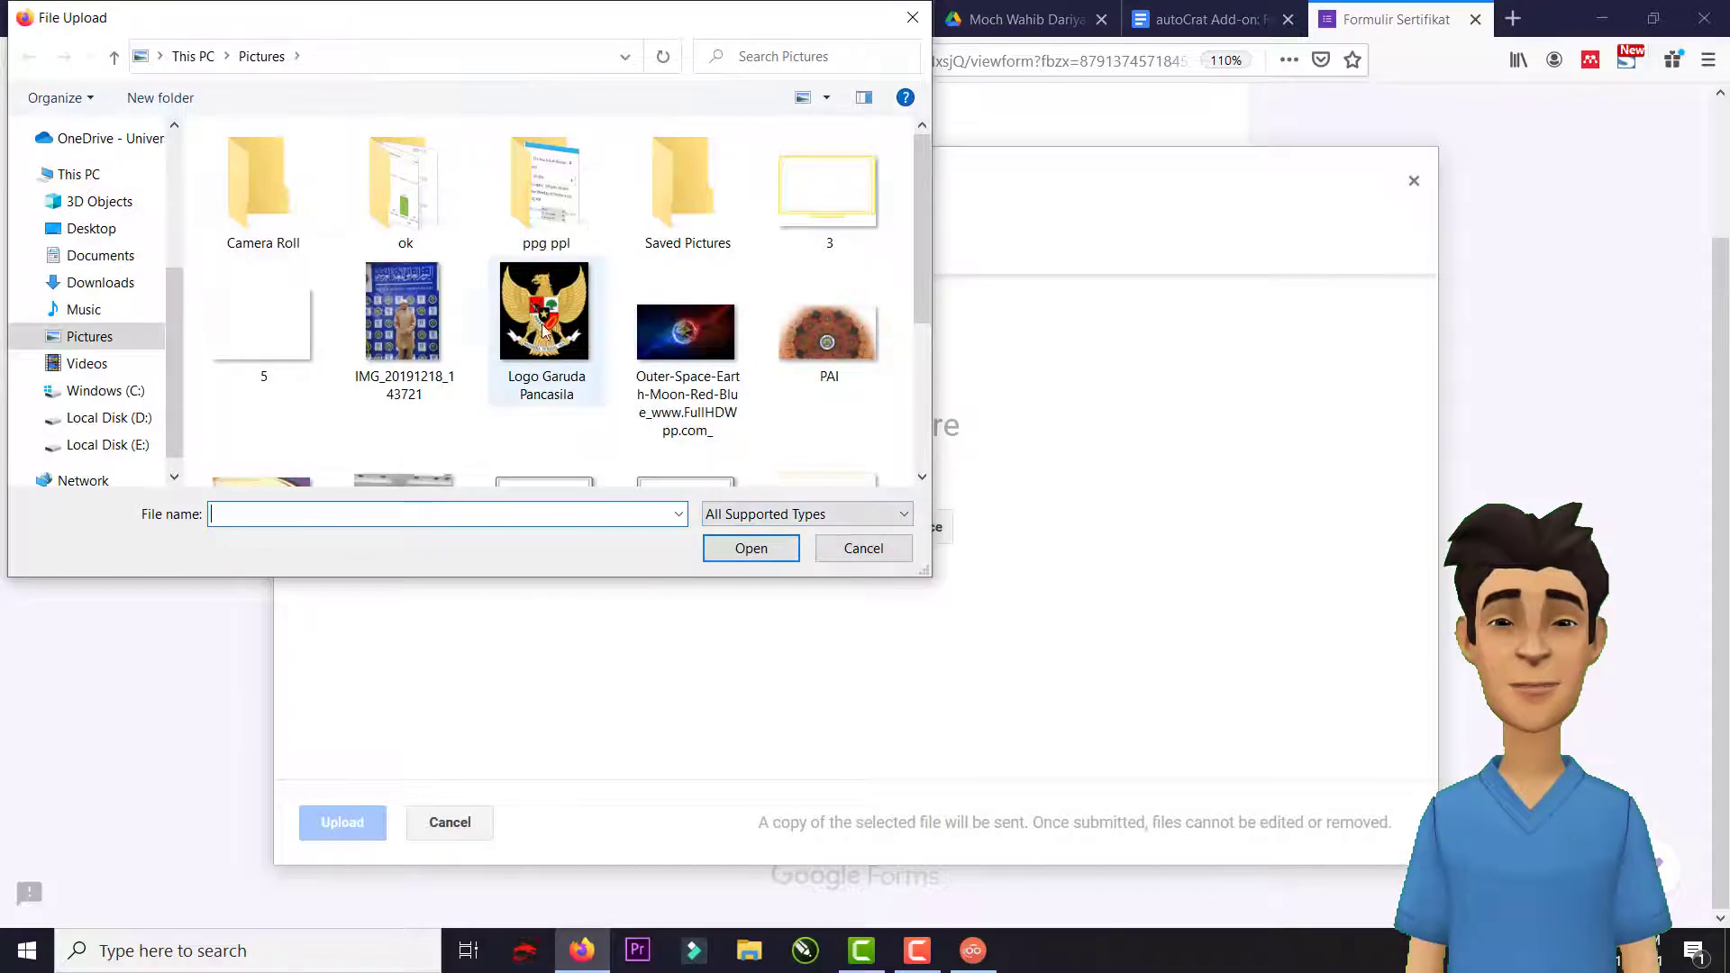
pyautogui.scroll(-3, 628, 405)
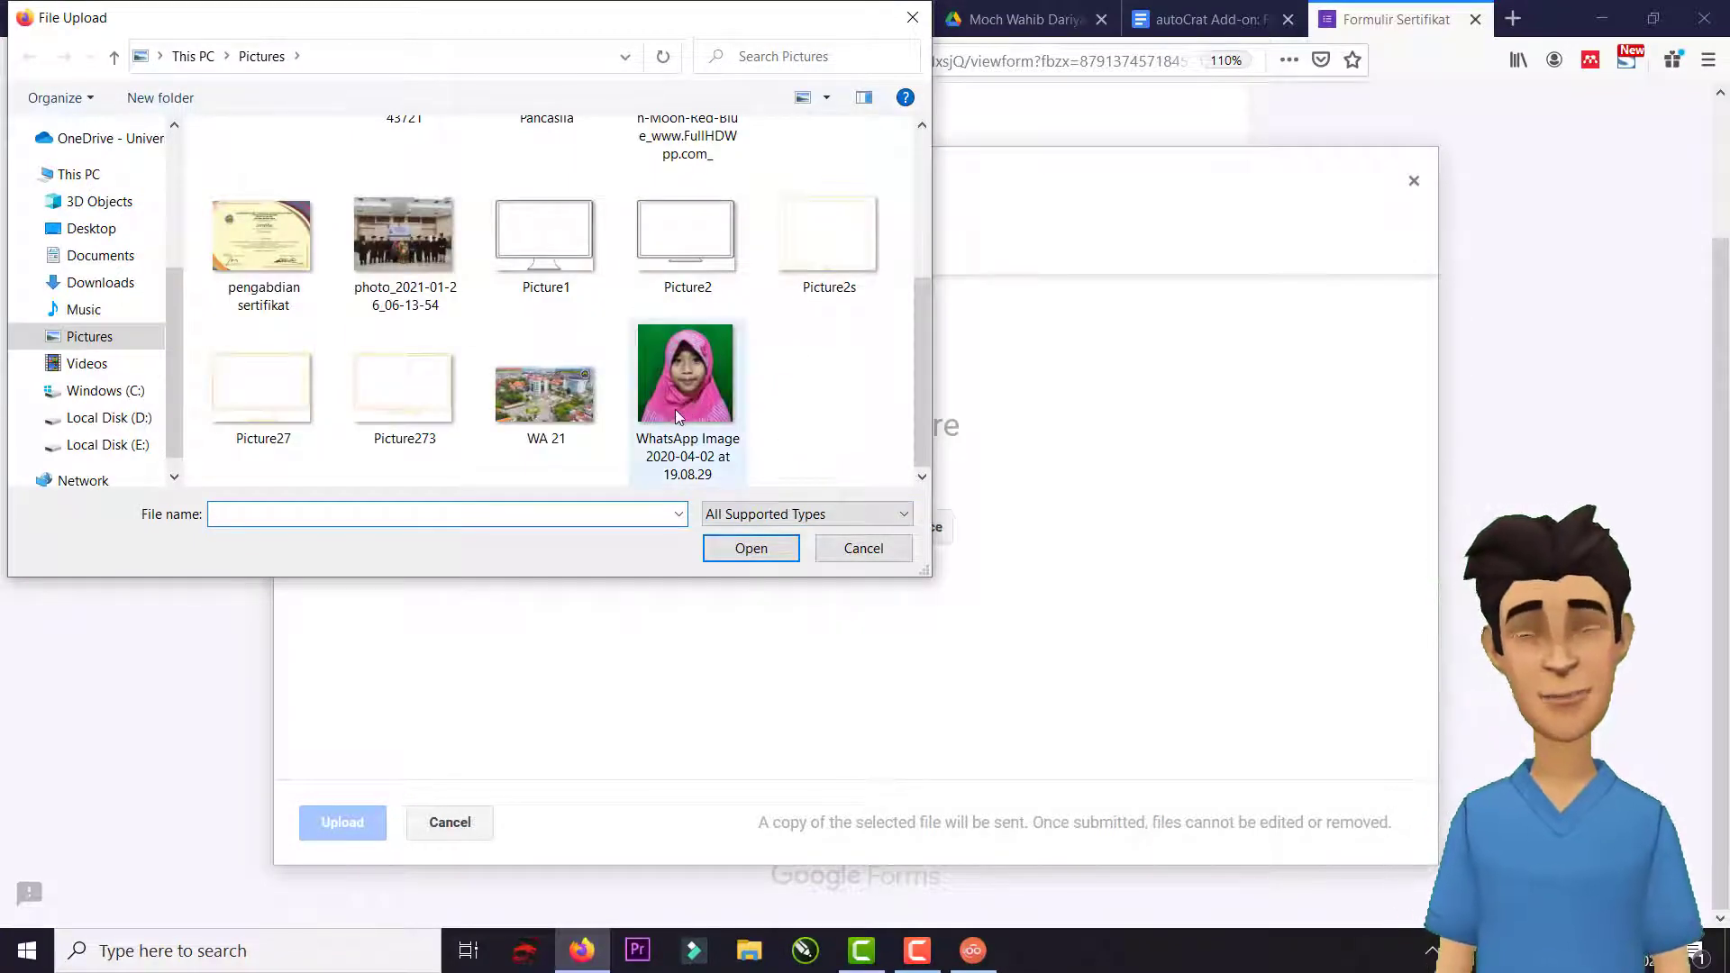
pyautogui.scroll(3, 674, 410)
pyautogui.click(427, 343)
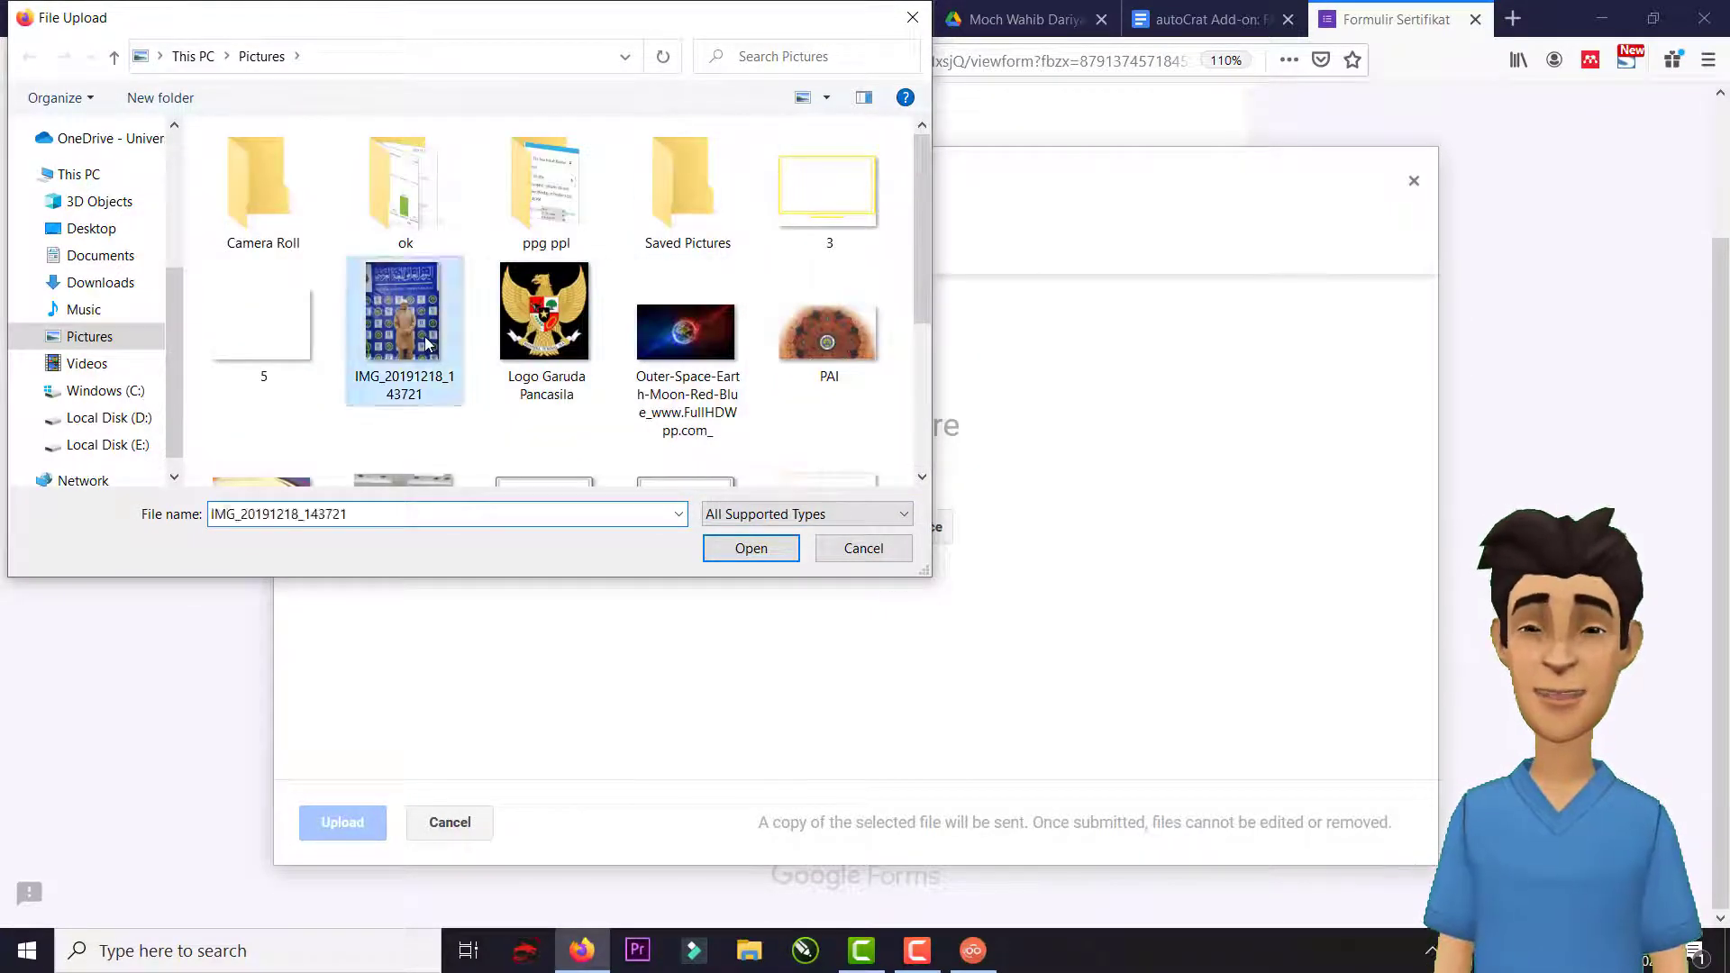
pyautogui.doubleClick(427, 343)
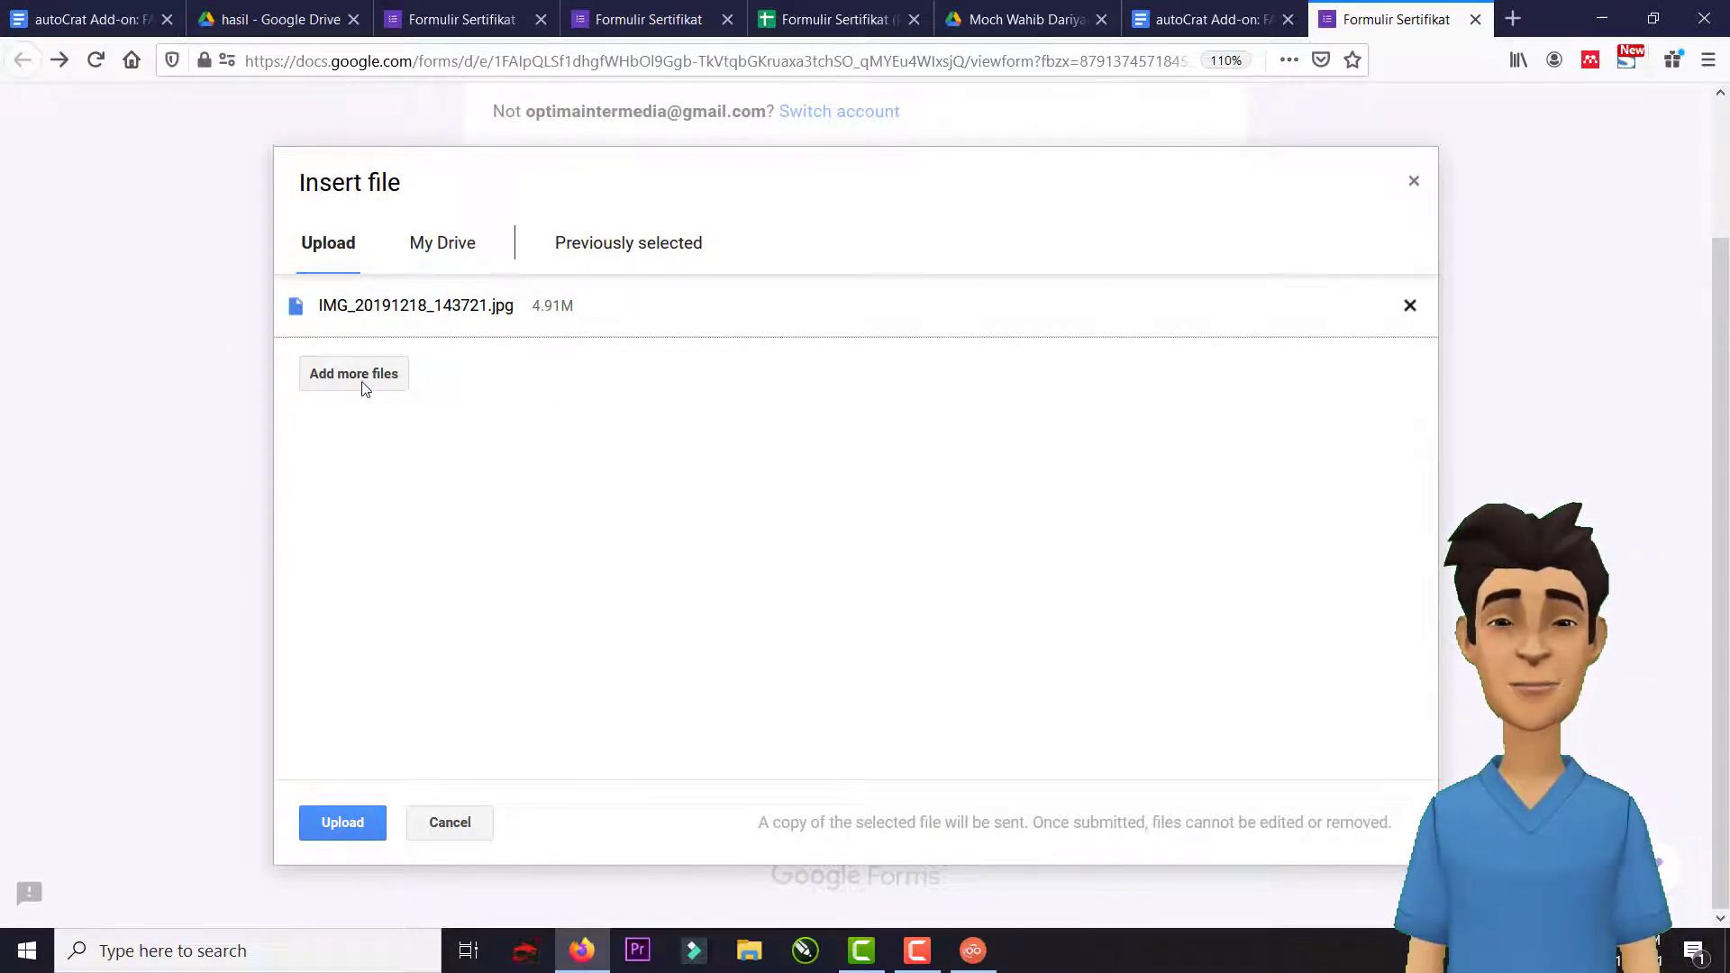
# Replace that photo with Logo Garuda Pancasila.png, upload it, and submit the form.
pyautogui.click(1410, 306)
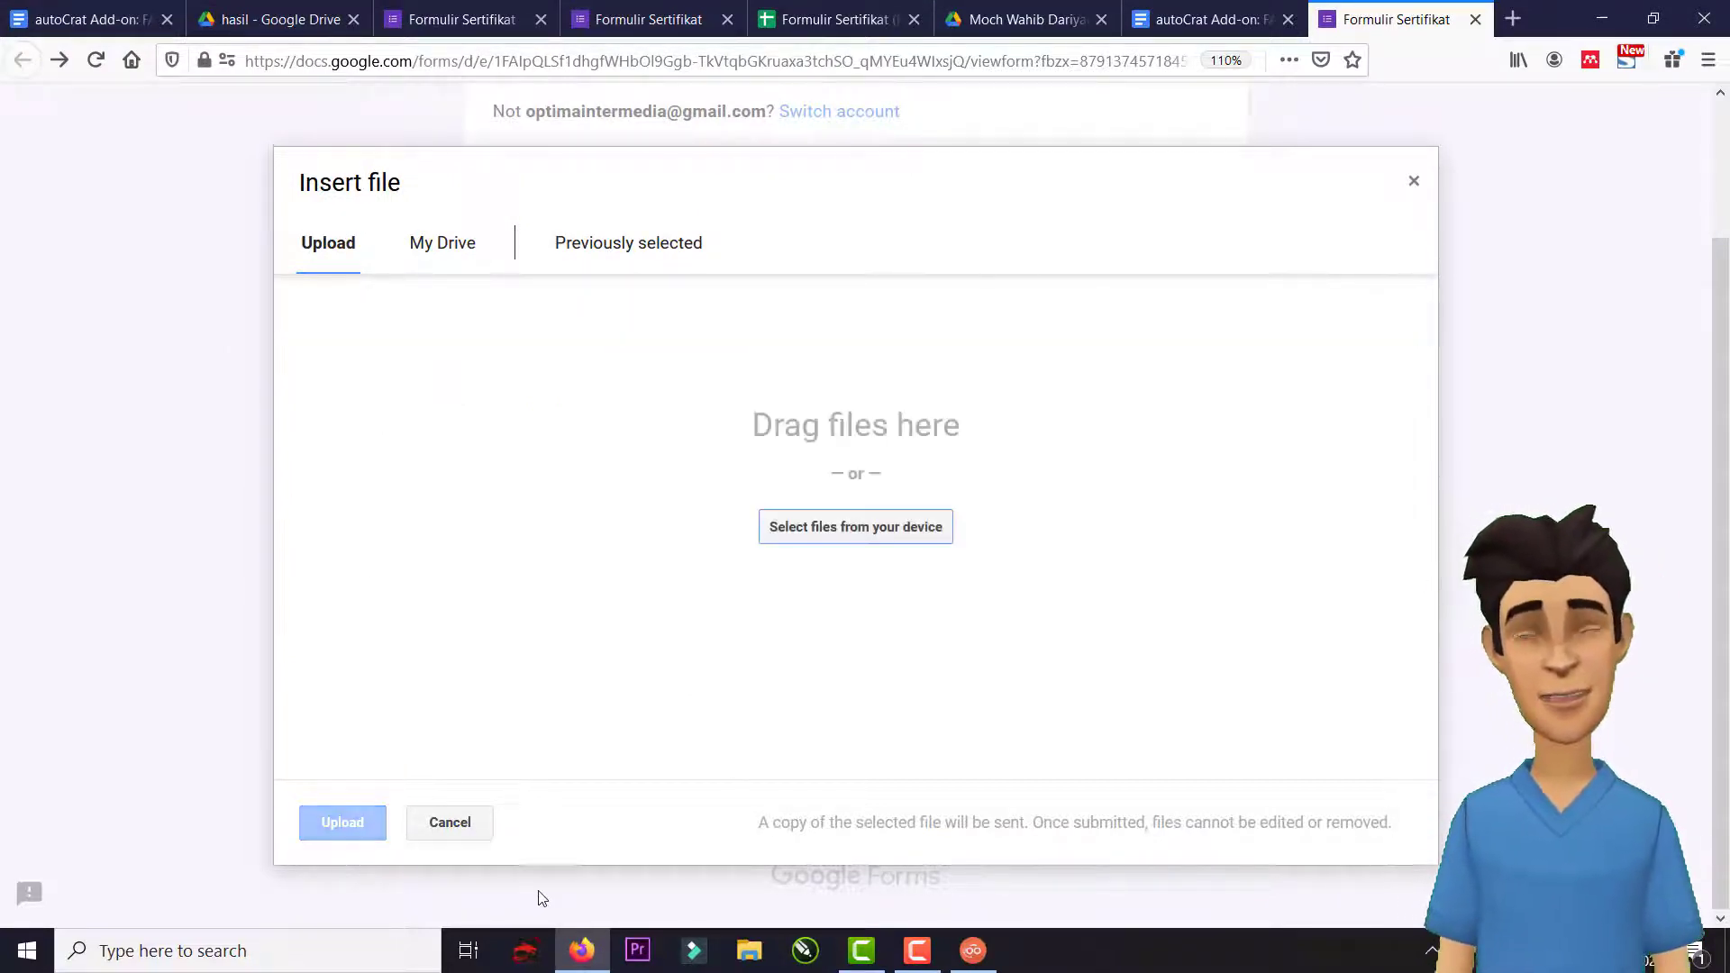
pyautogui.click(799, 528)
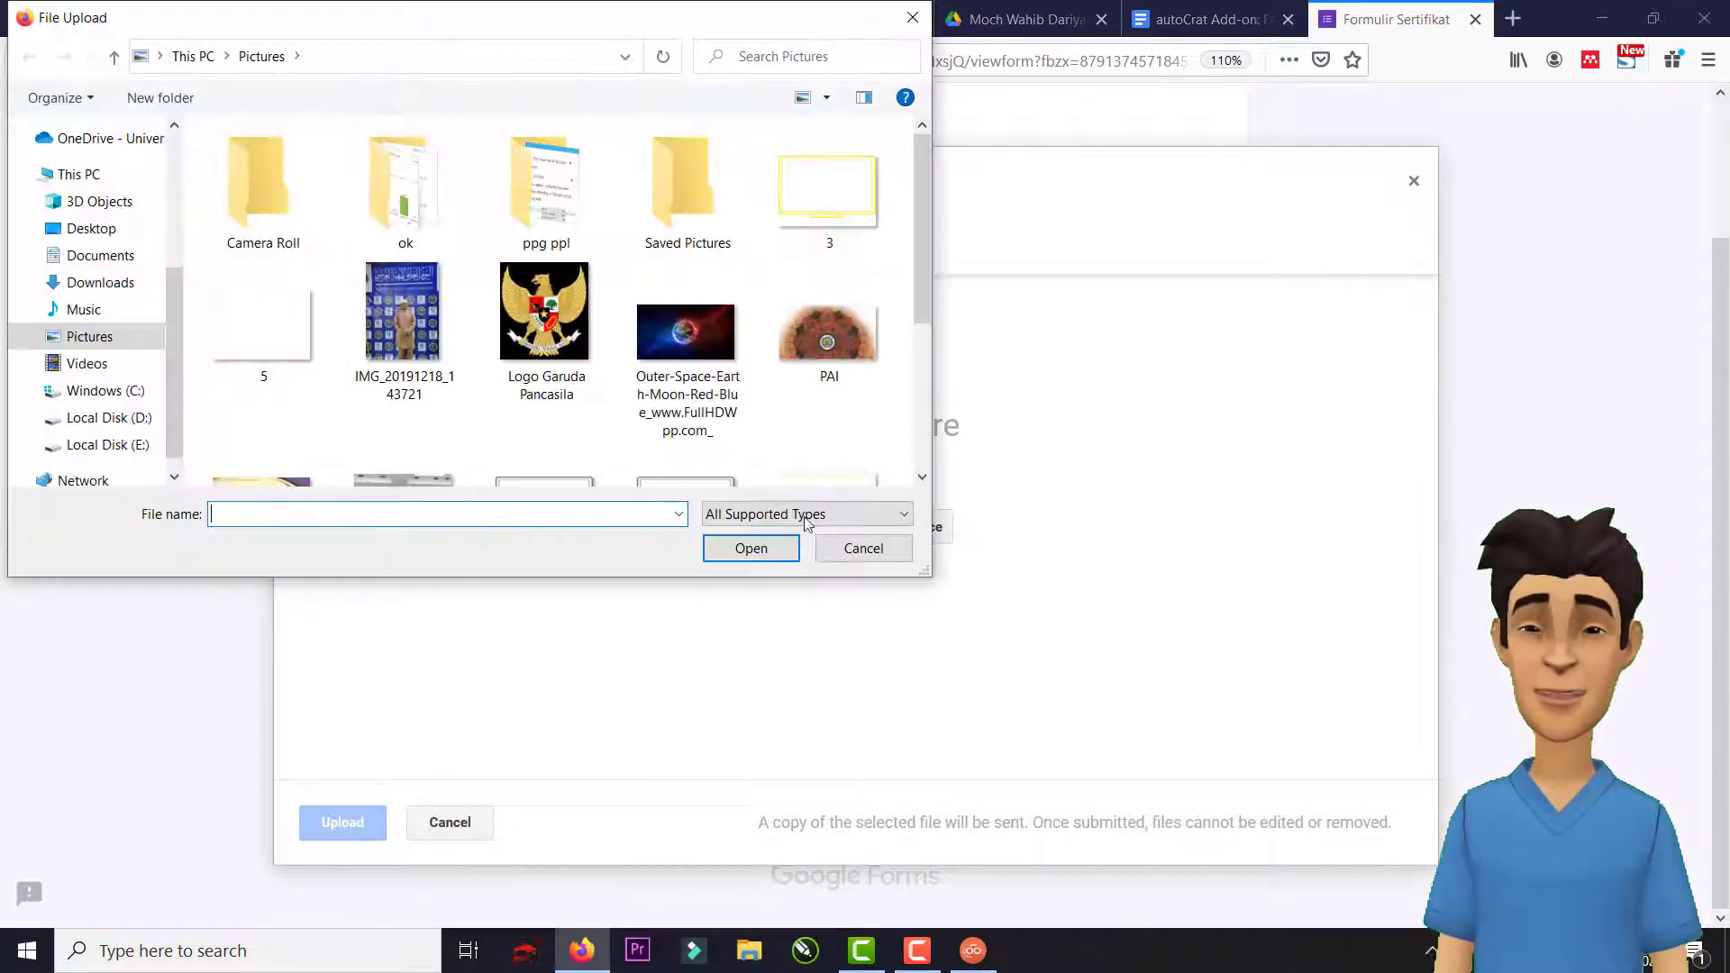
pyautogui.doubleClick(545, 341)
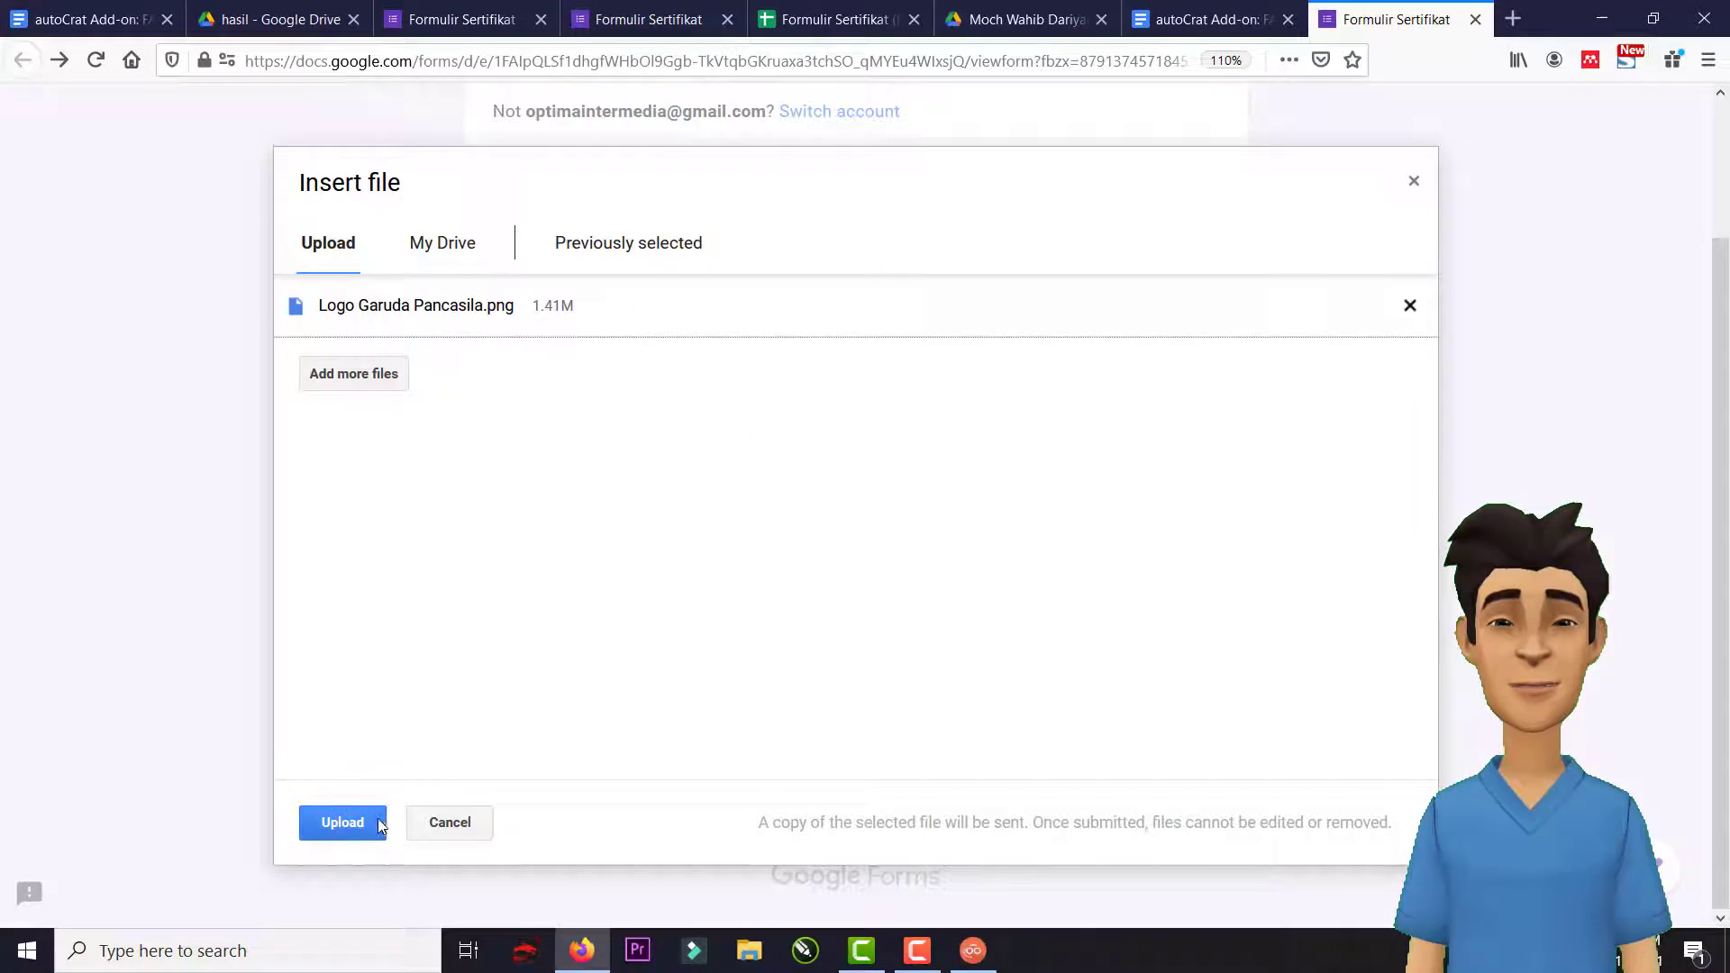
pyautogui.click(343, 822)
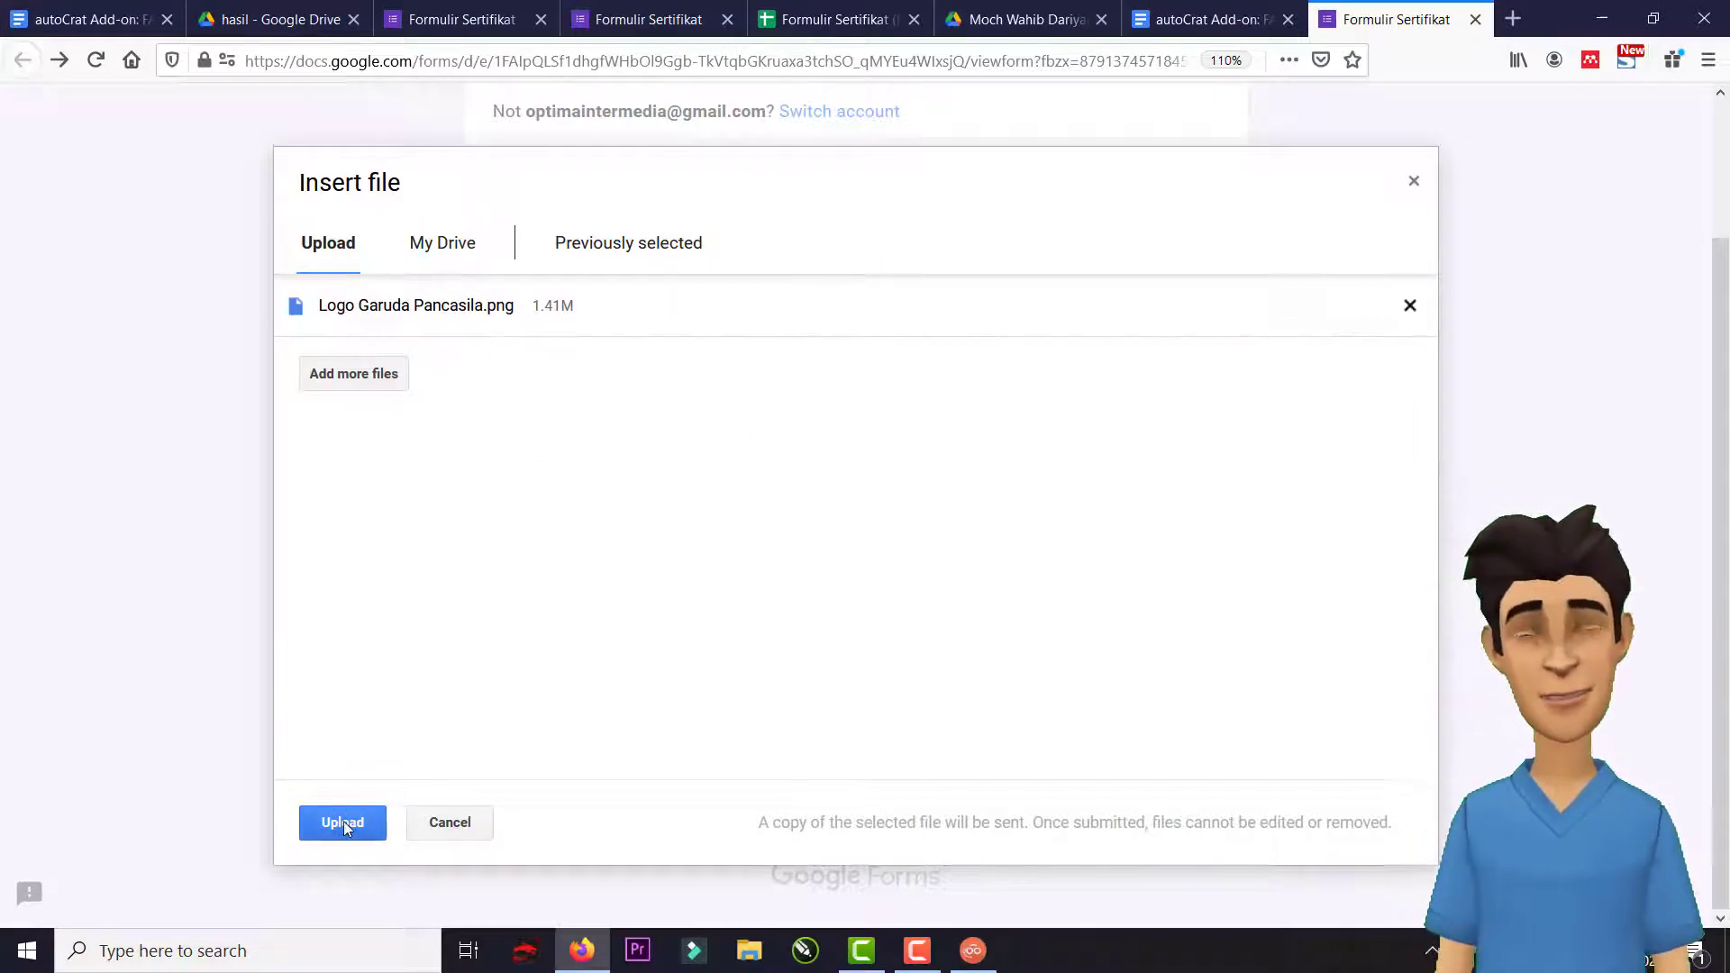
pyautogui.click(344, 821)
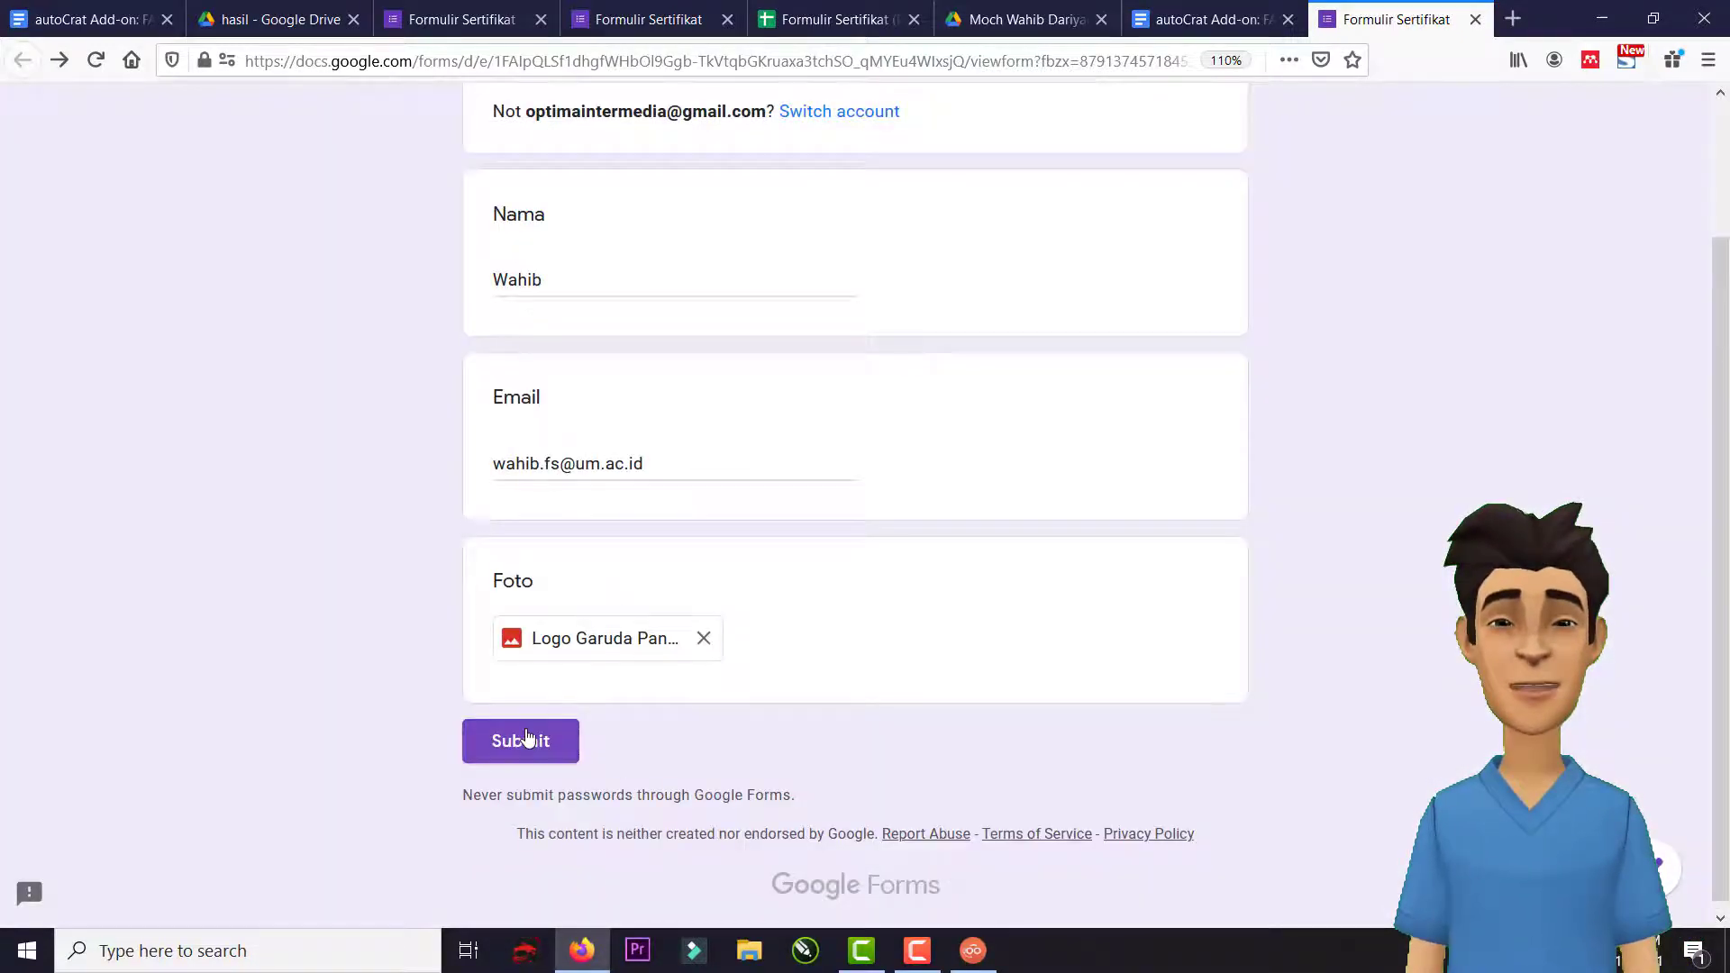
pyautogui.click(526, 732)
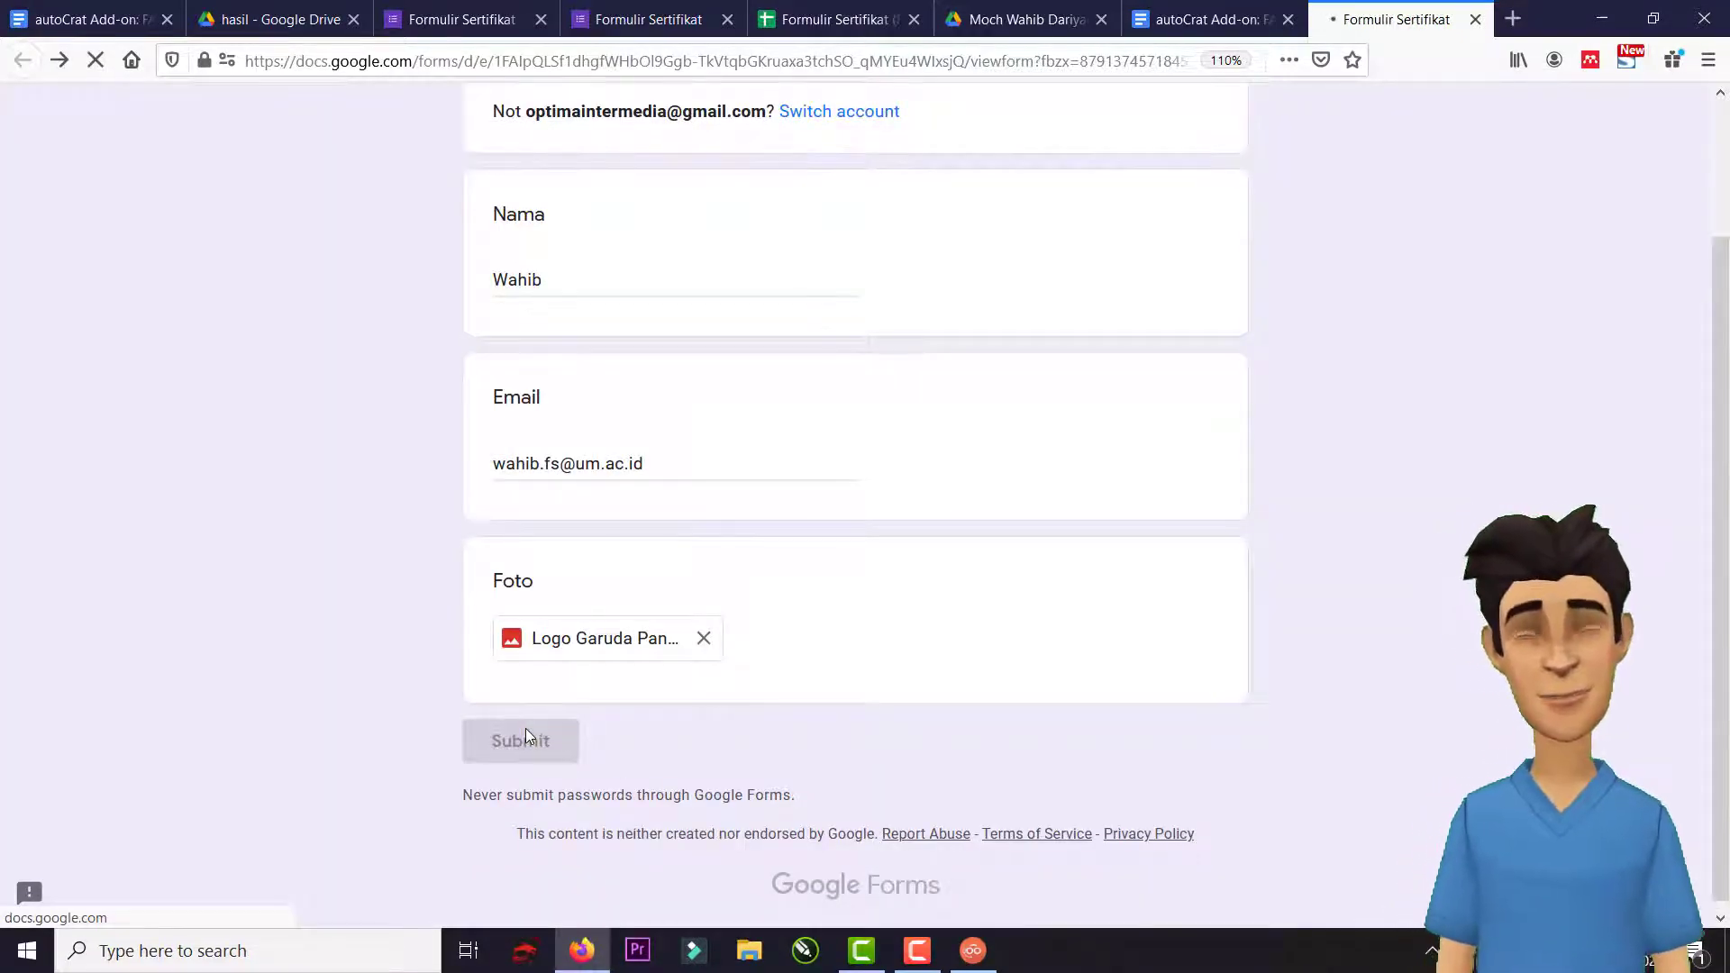
pyautogui.click(834, 19)
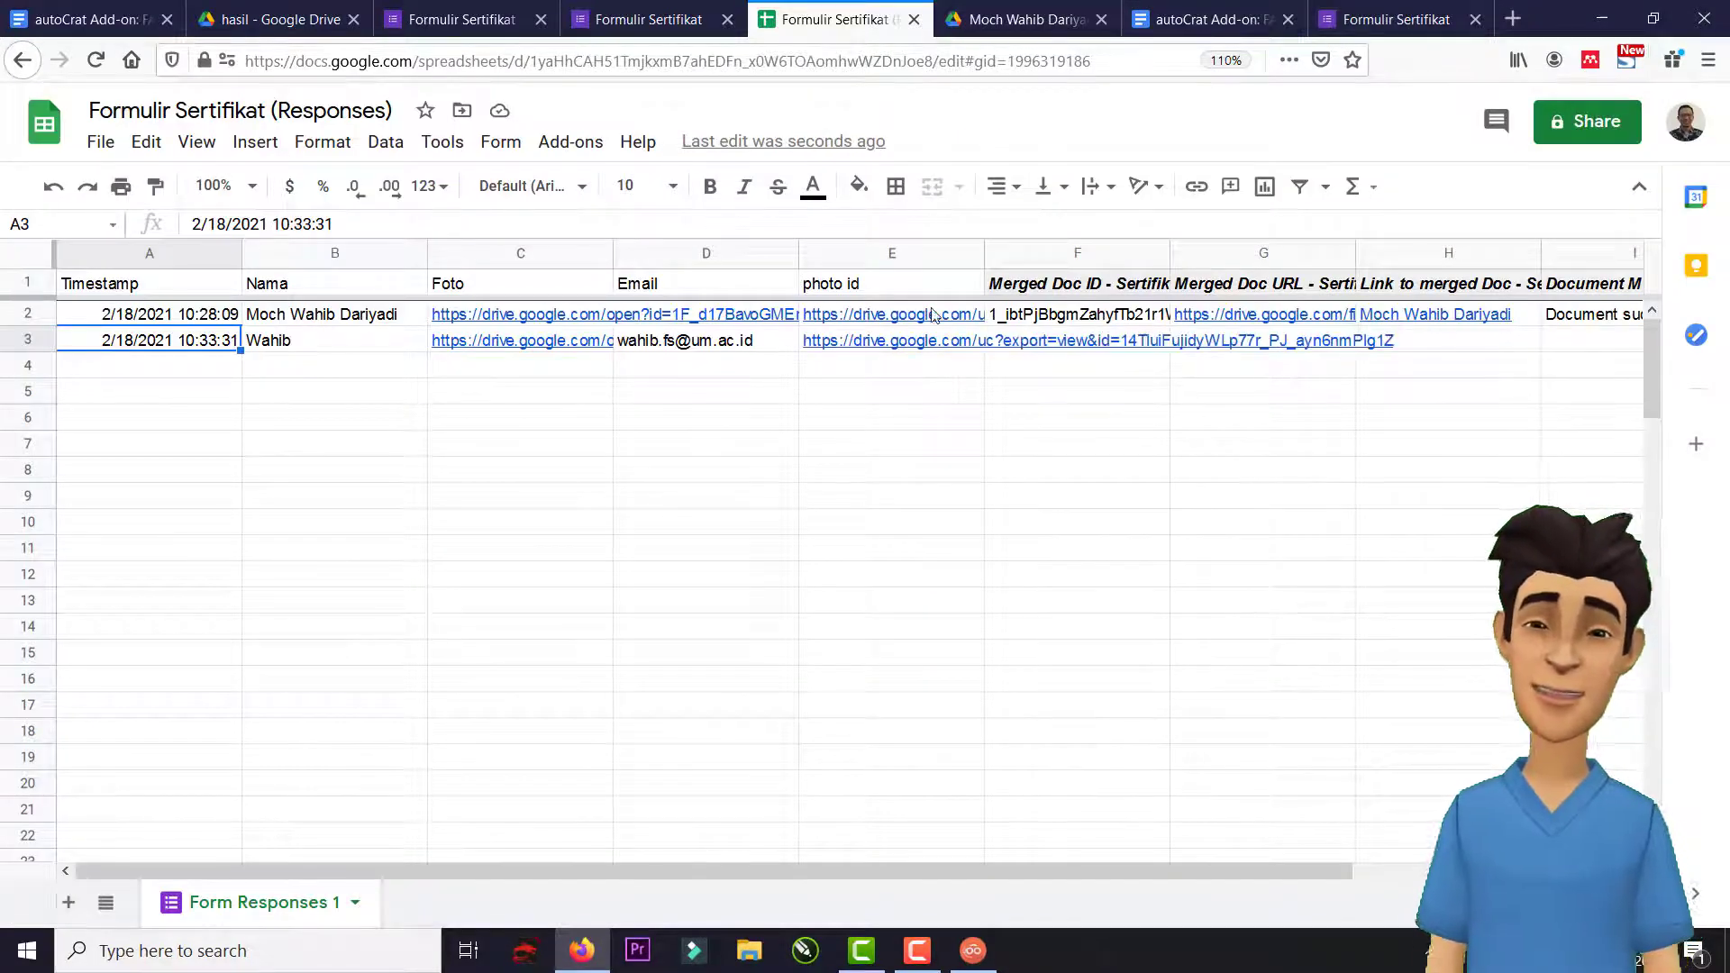
# Scroll right on the responses sheet to check row 3's merge status and PDF link.
pyautogui.moveTo(895, 347)
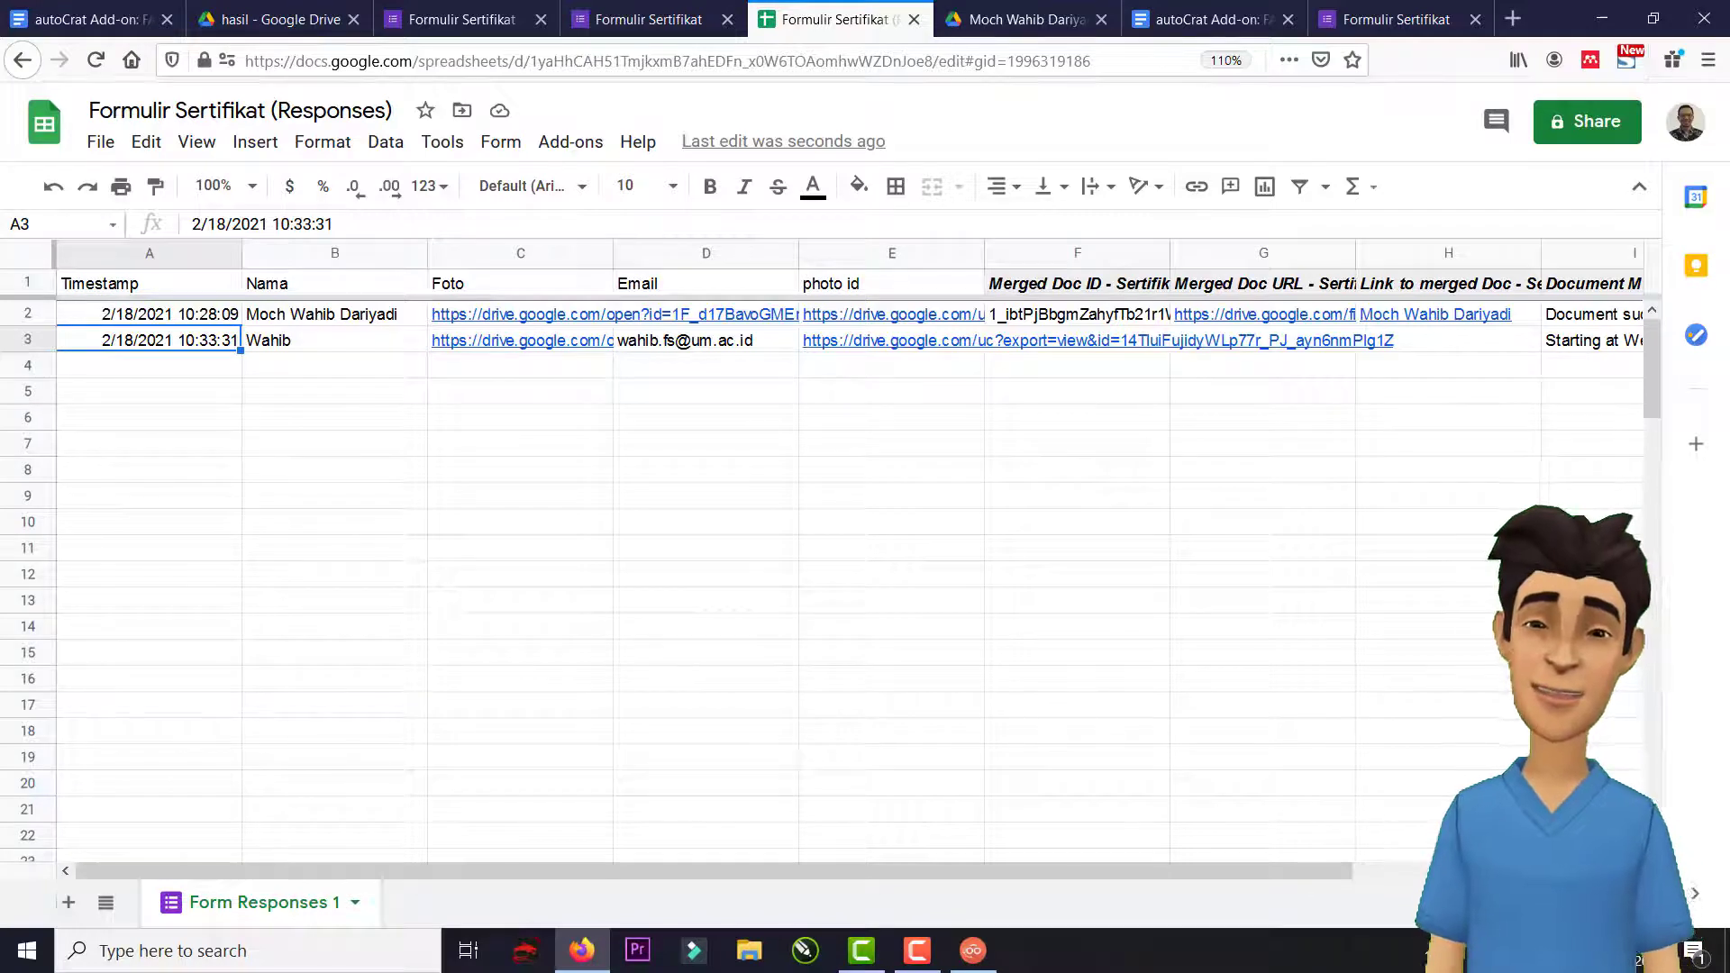
pyautogui.hscroll(2, 811, 559)
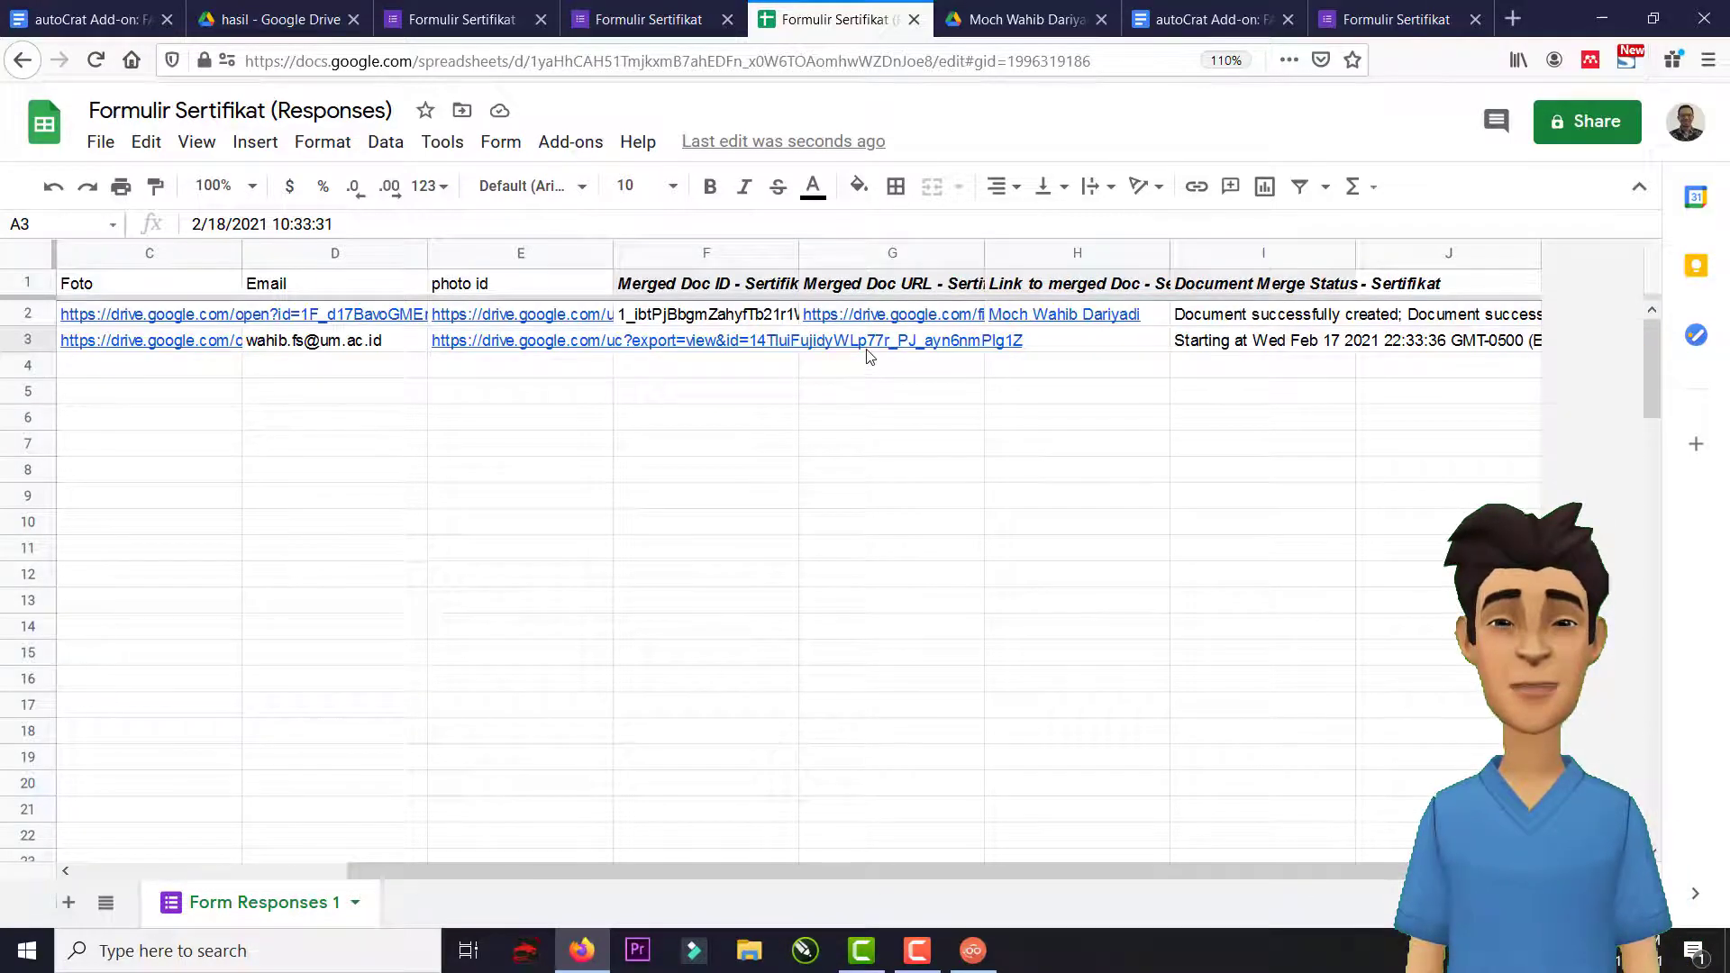
pyautogui.click(1053, 347)
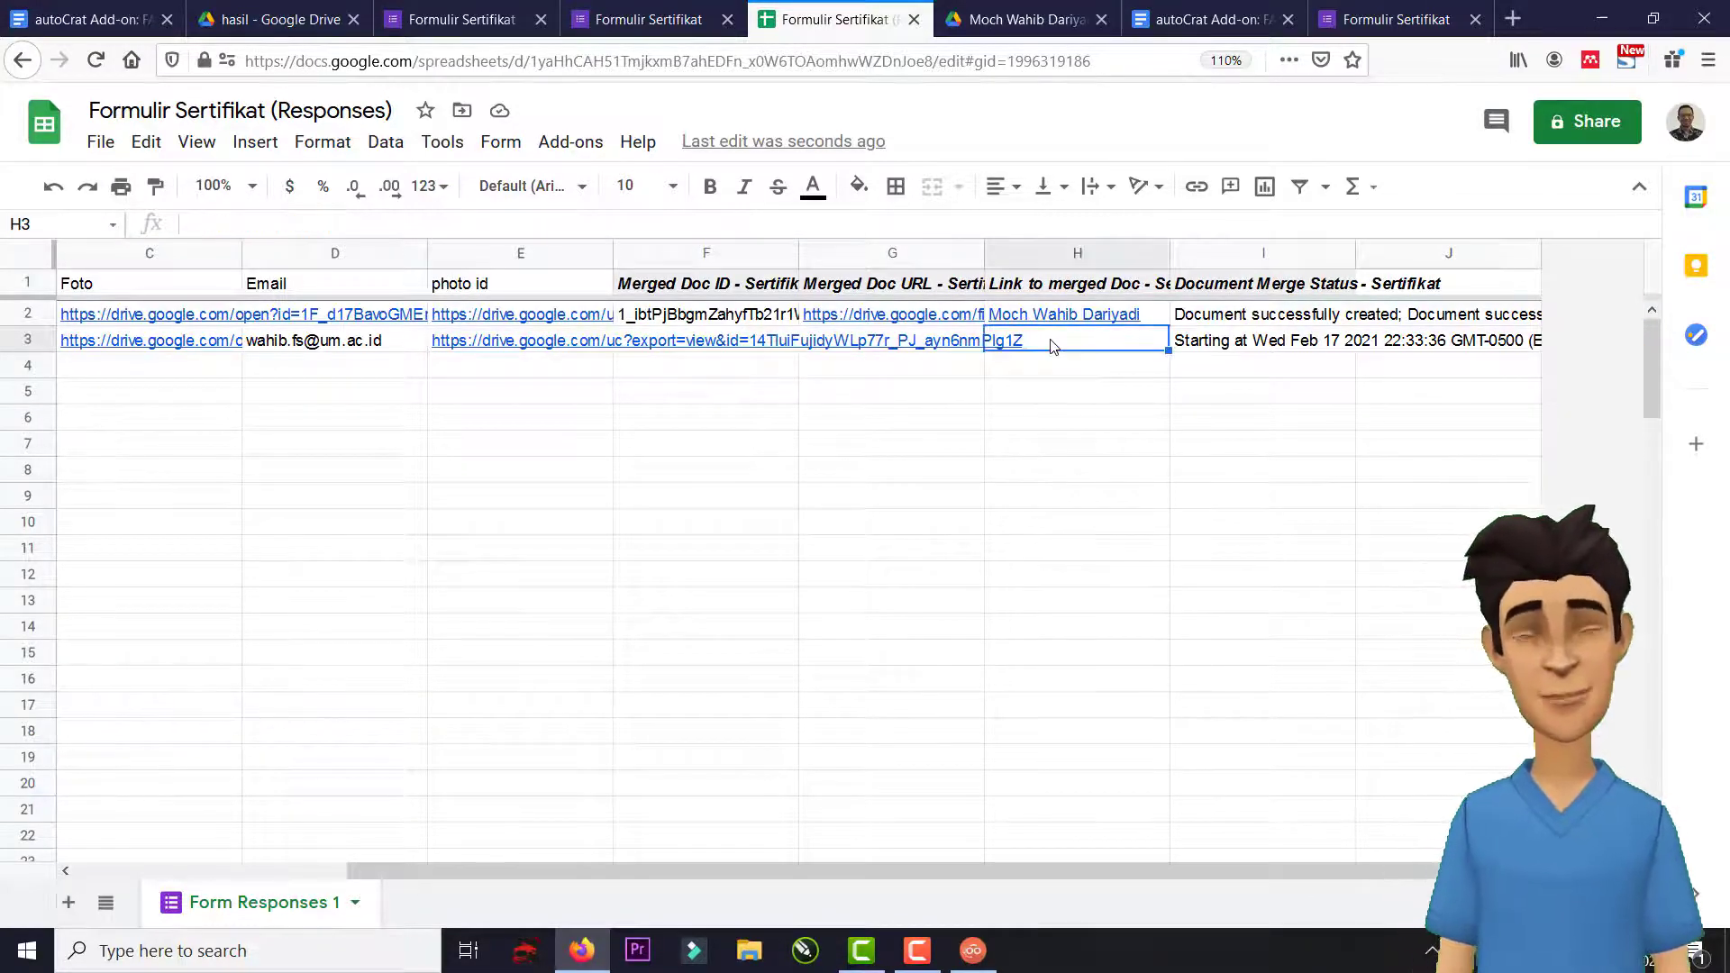
pyautogui.click(1086, 433)
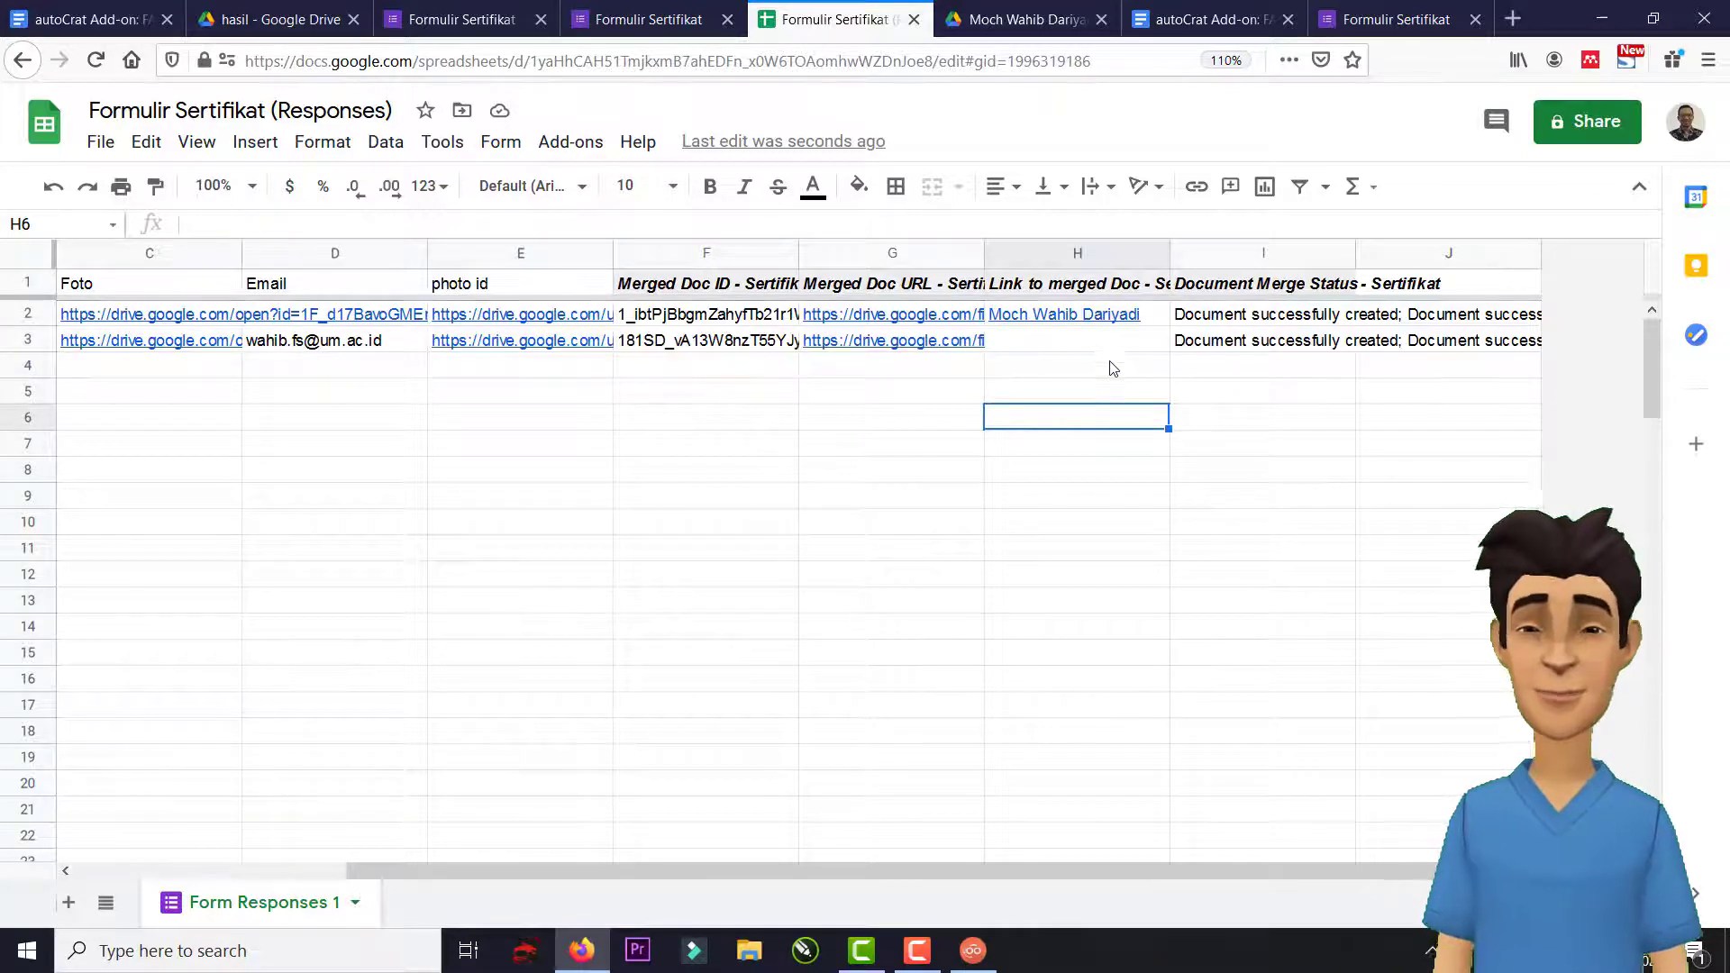
pyautogui.moveTo(1009, 347)
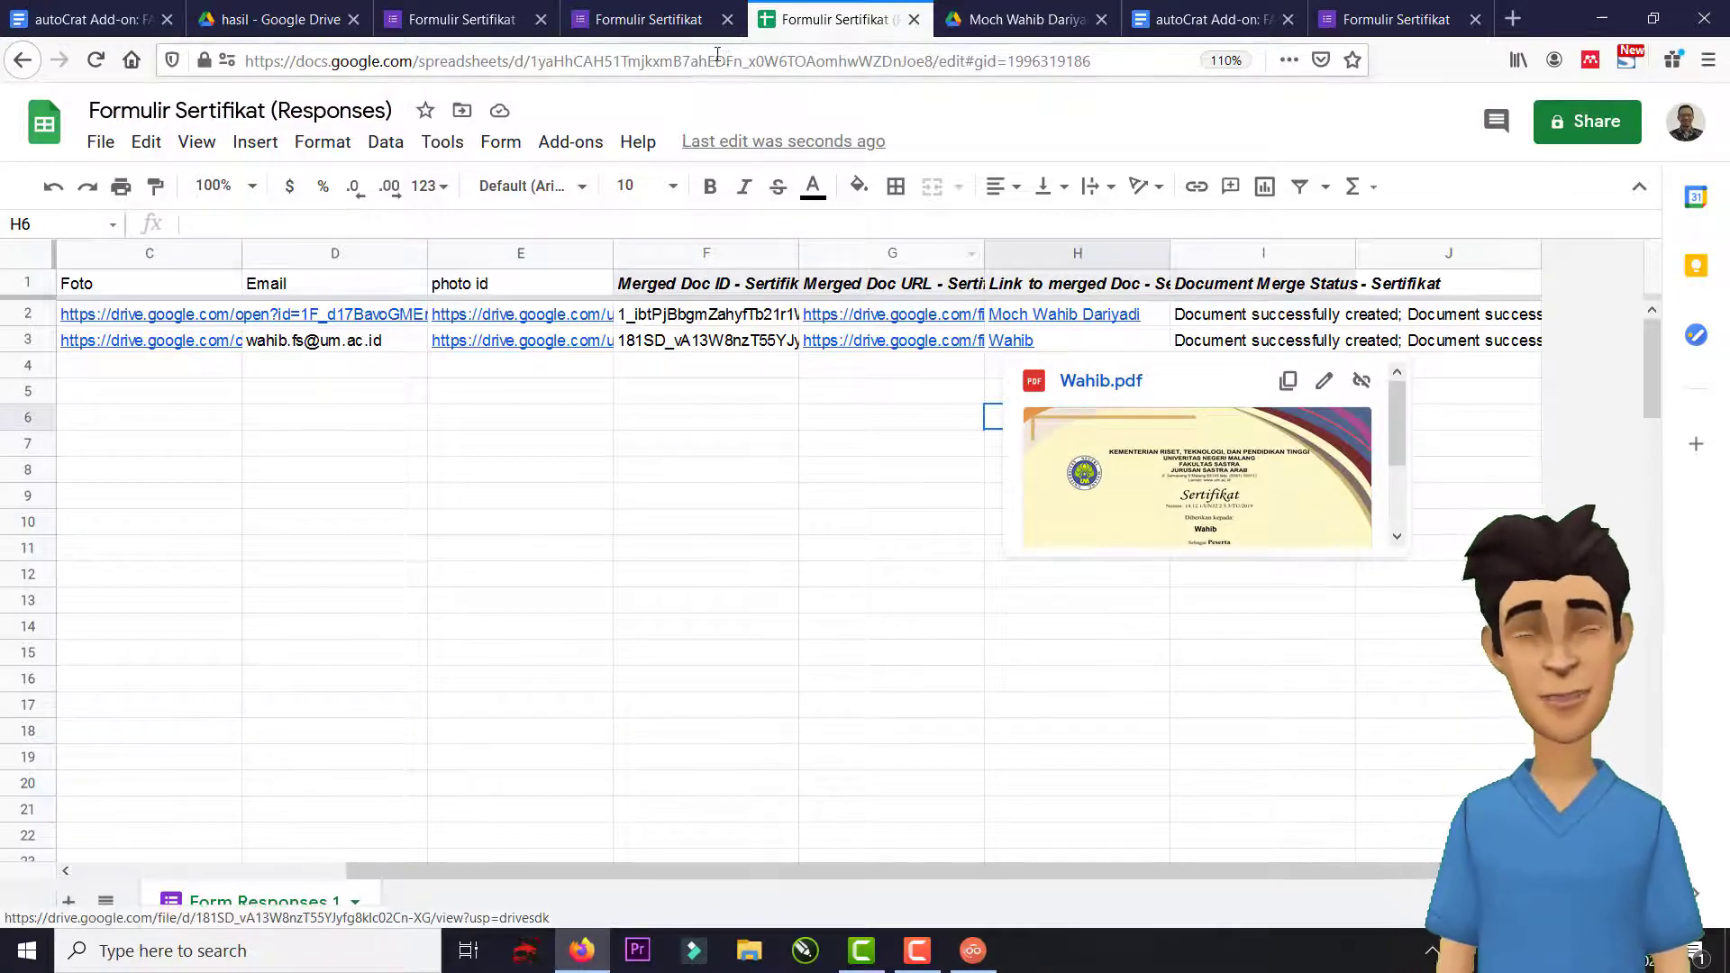
pyautogui.click(463, 19)
# In the hasil Drive folder, view the newest certificate PDF showing the Garuda image.
pyautogui.click(270, 19)
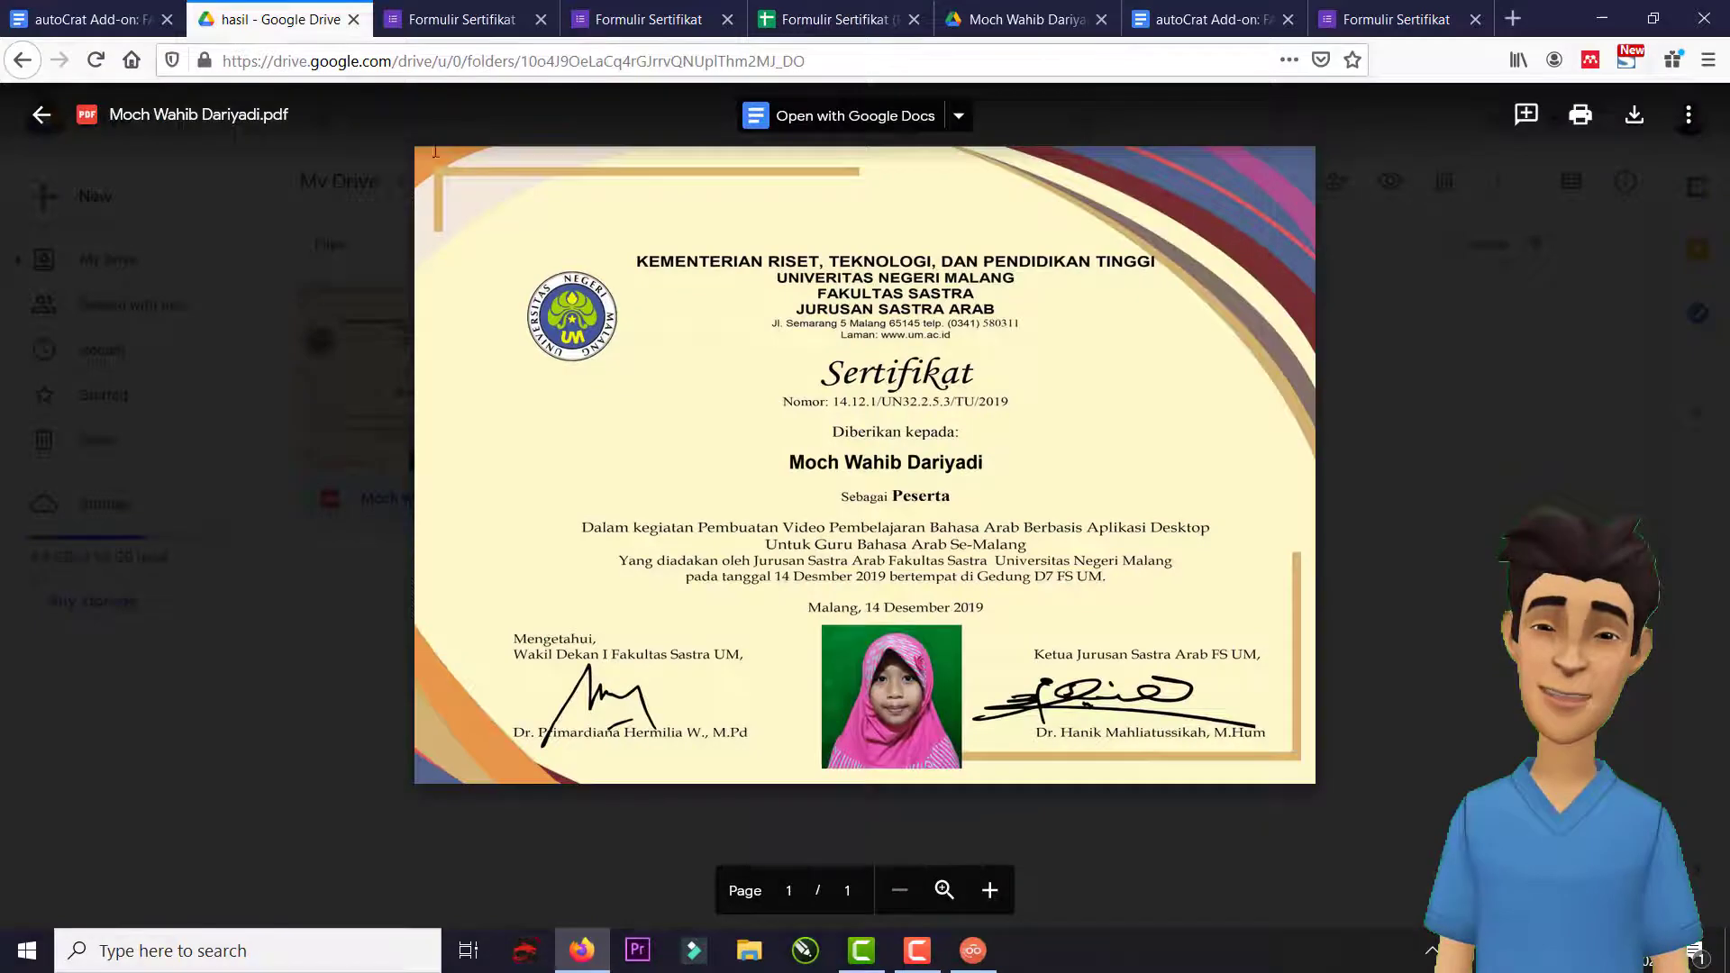
pyautogui.click(382, 709)
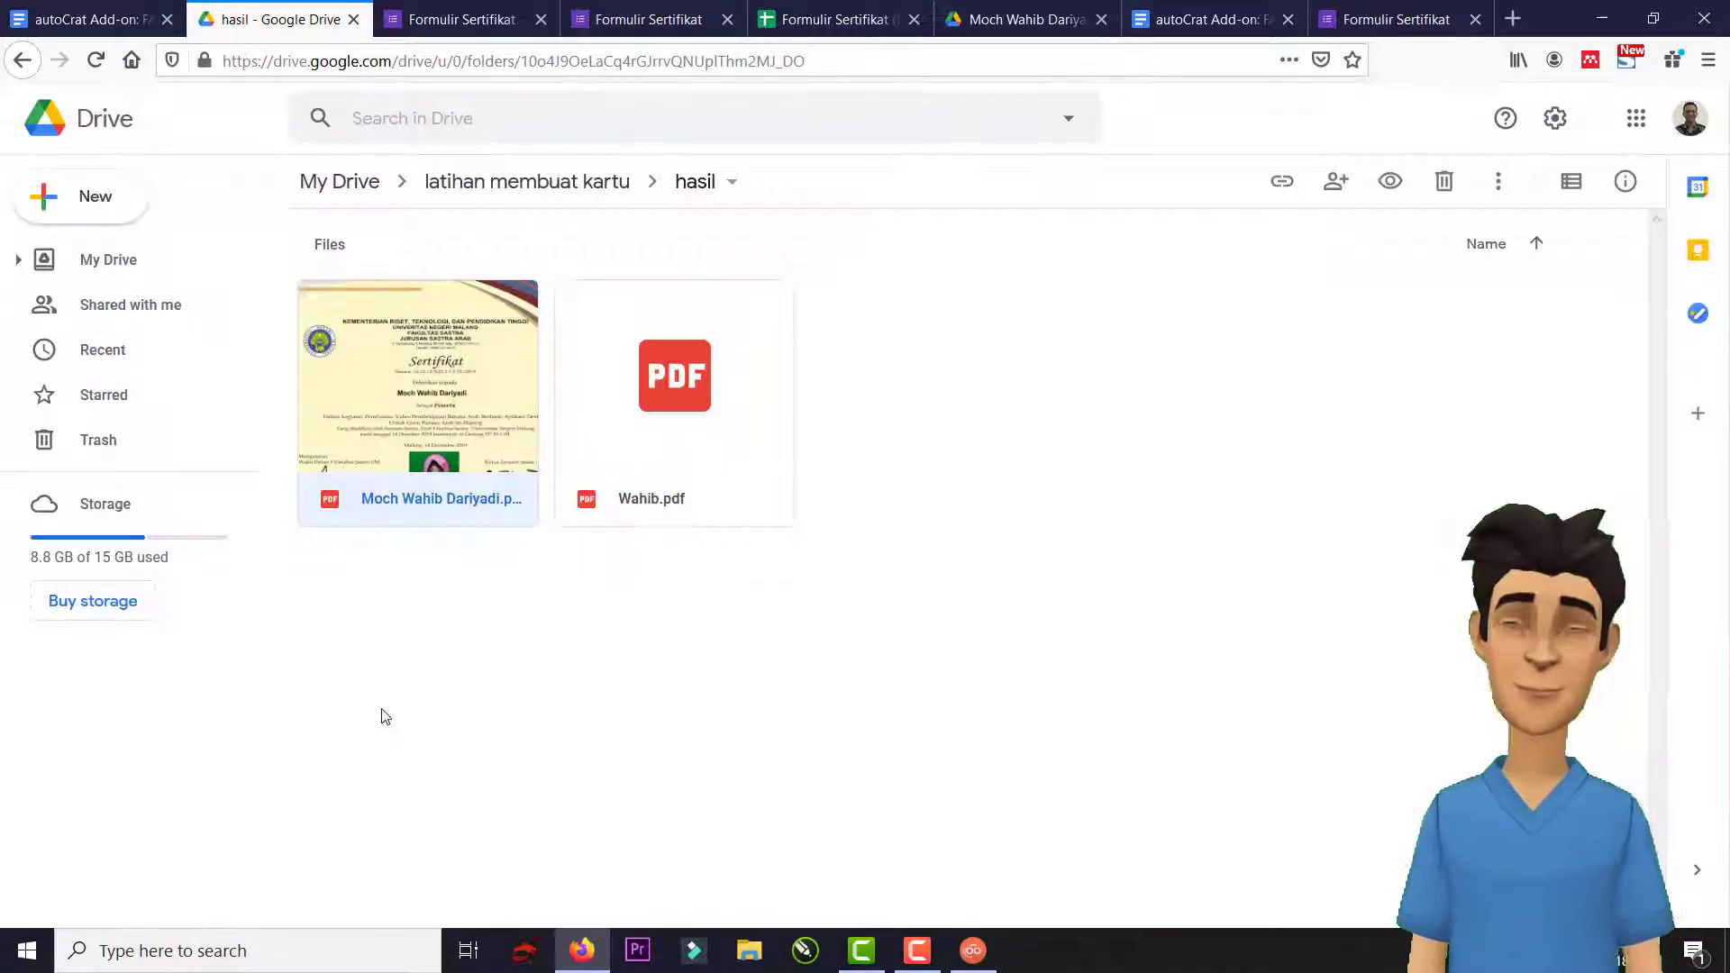
pyautogui.doubleClick(681, 388)
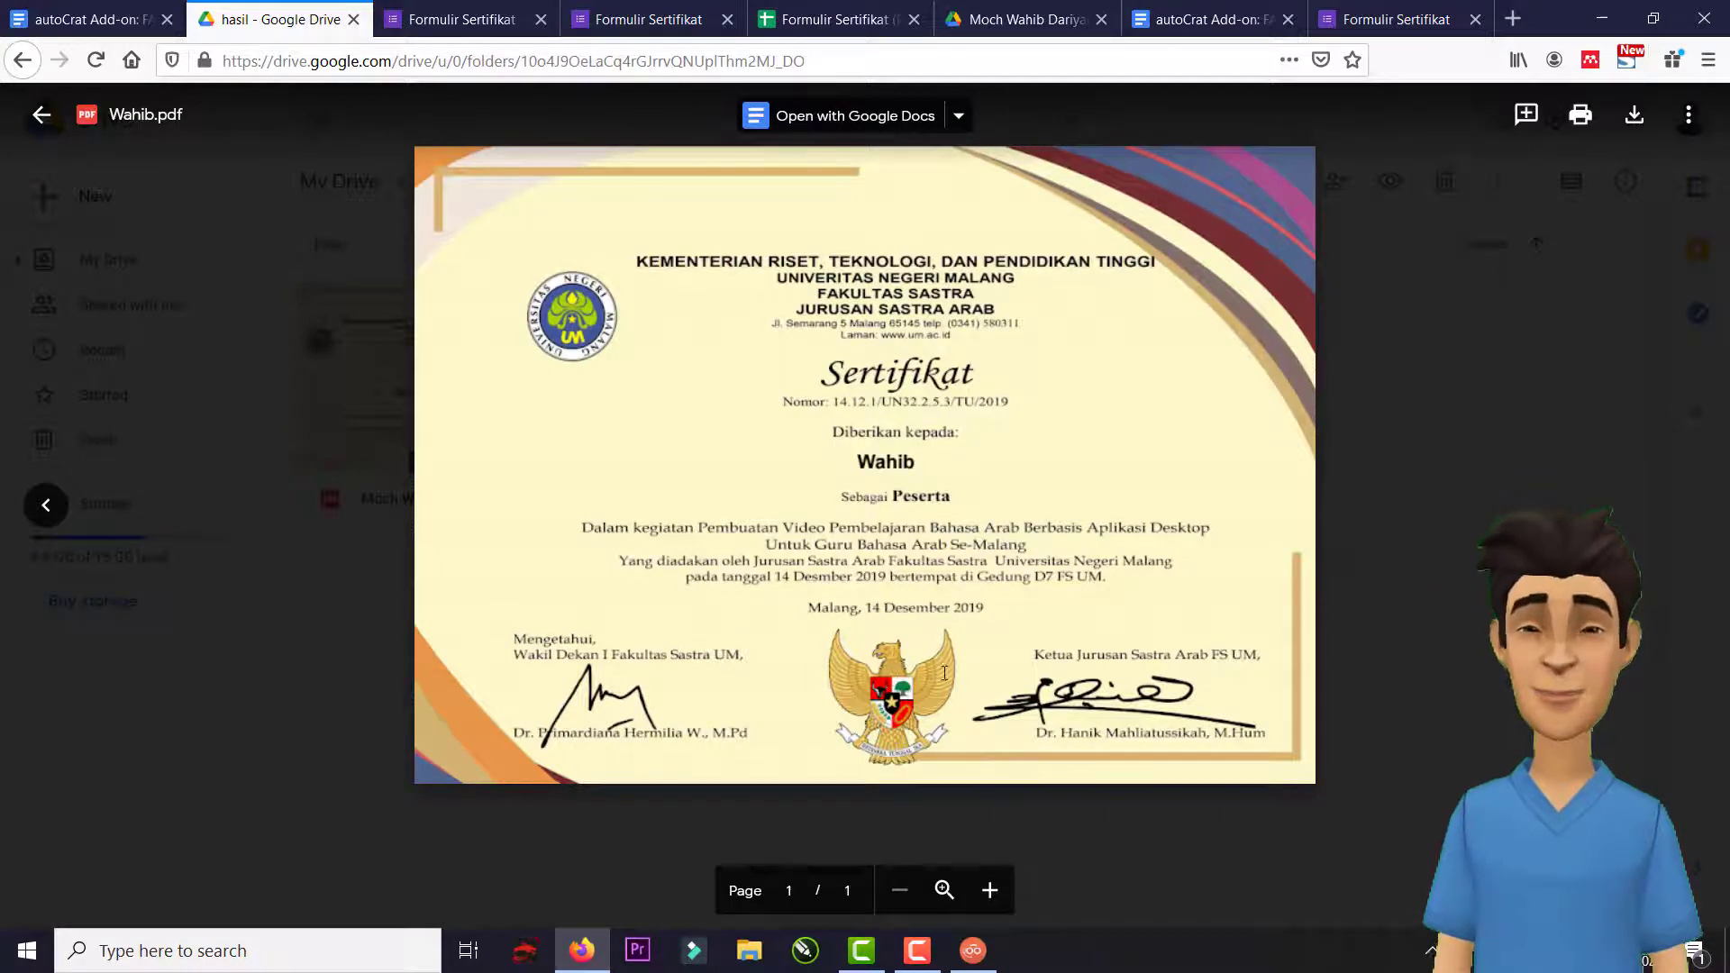
pyautogui.click(1414, 420)
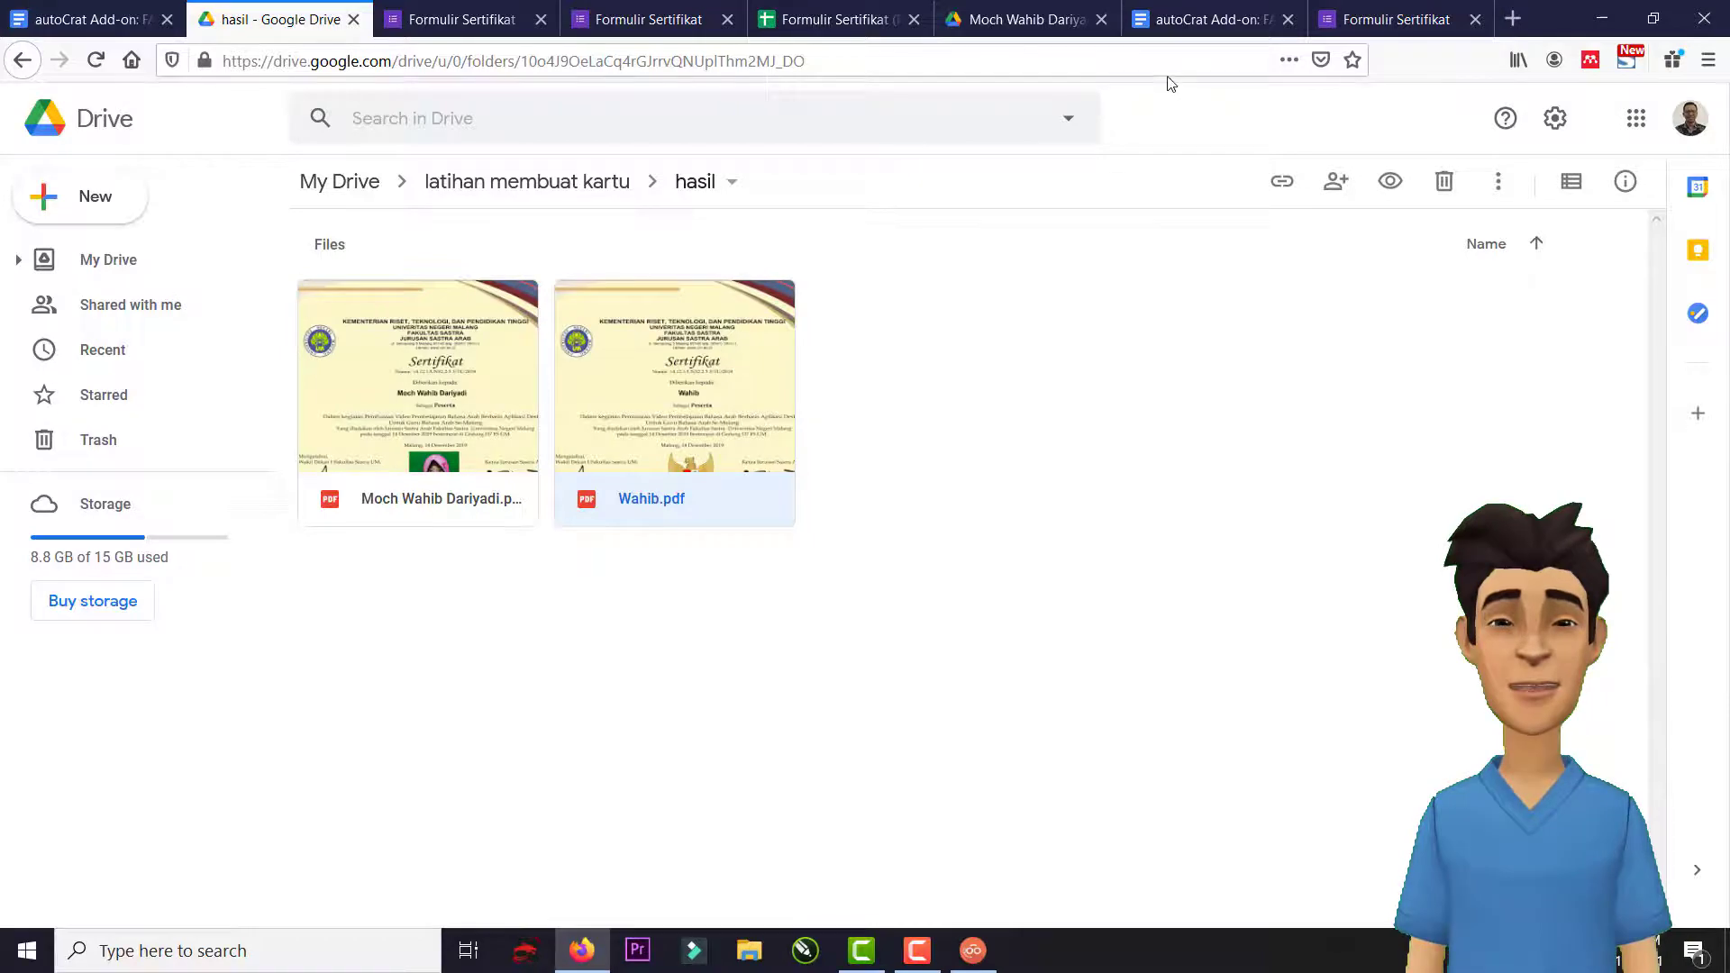
pyautogui.hotkey('ctrl', 't')
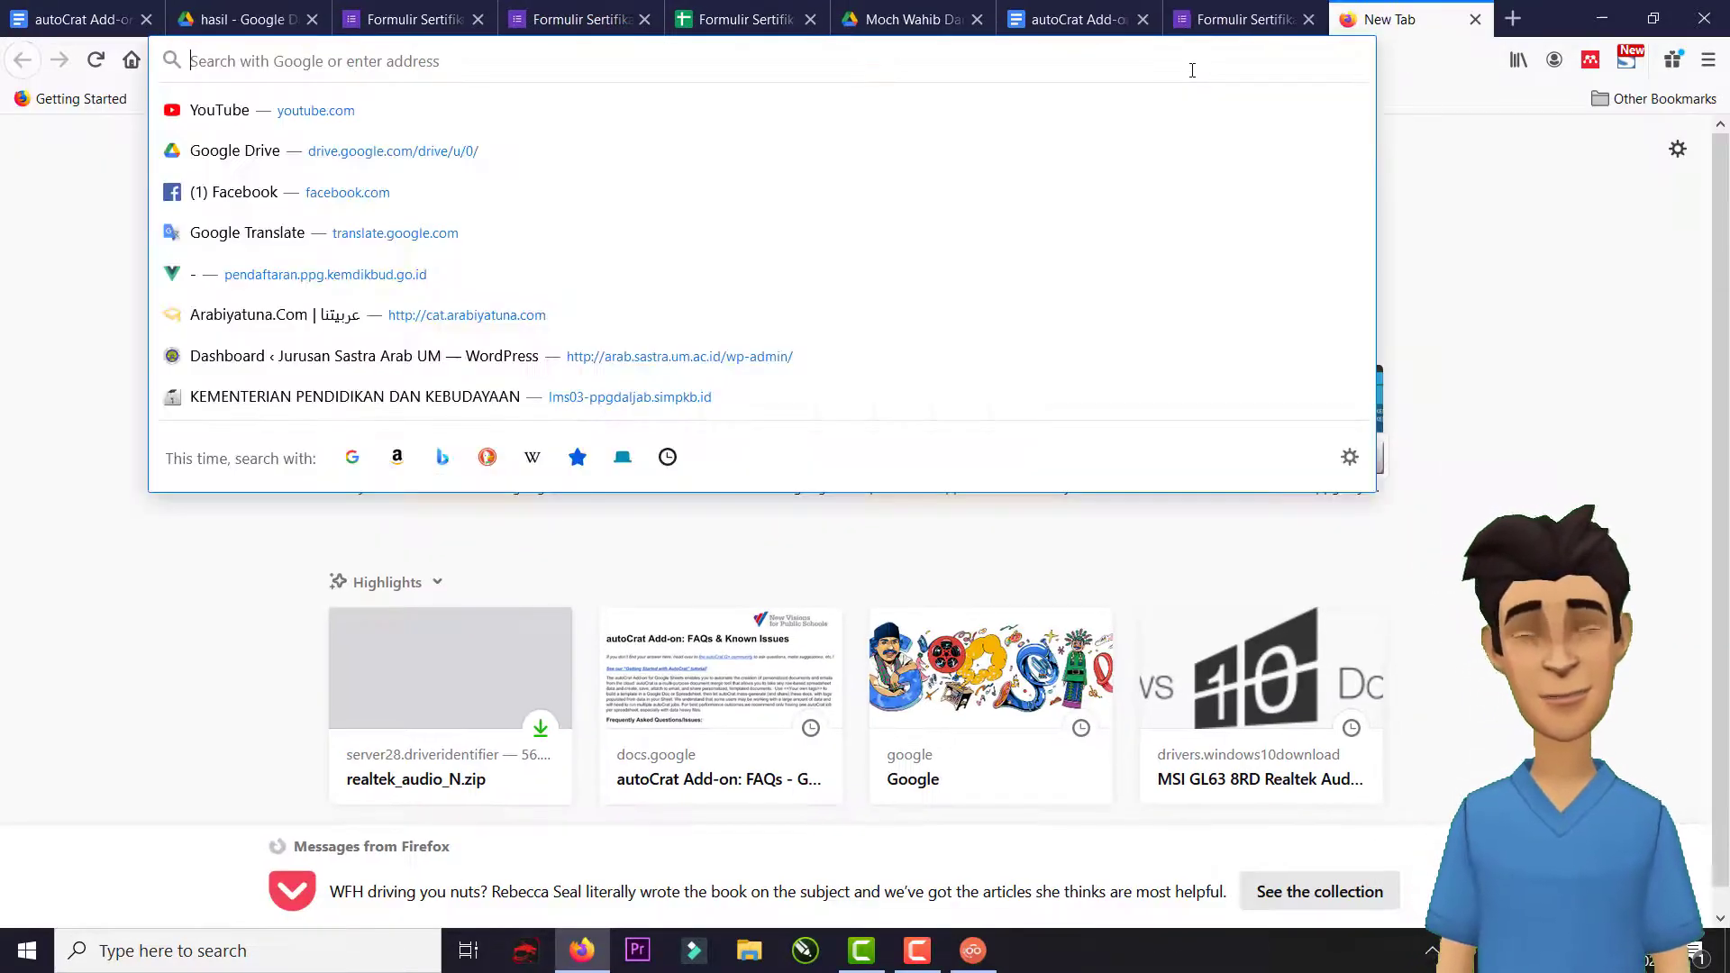
# Sign in to the university mailbox, open the 'Sertitikat Pelatihan' email and its PDF attachment.
pyautogui.write('email')
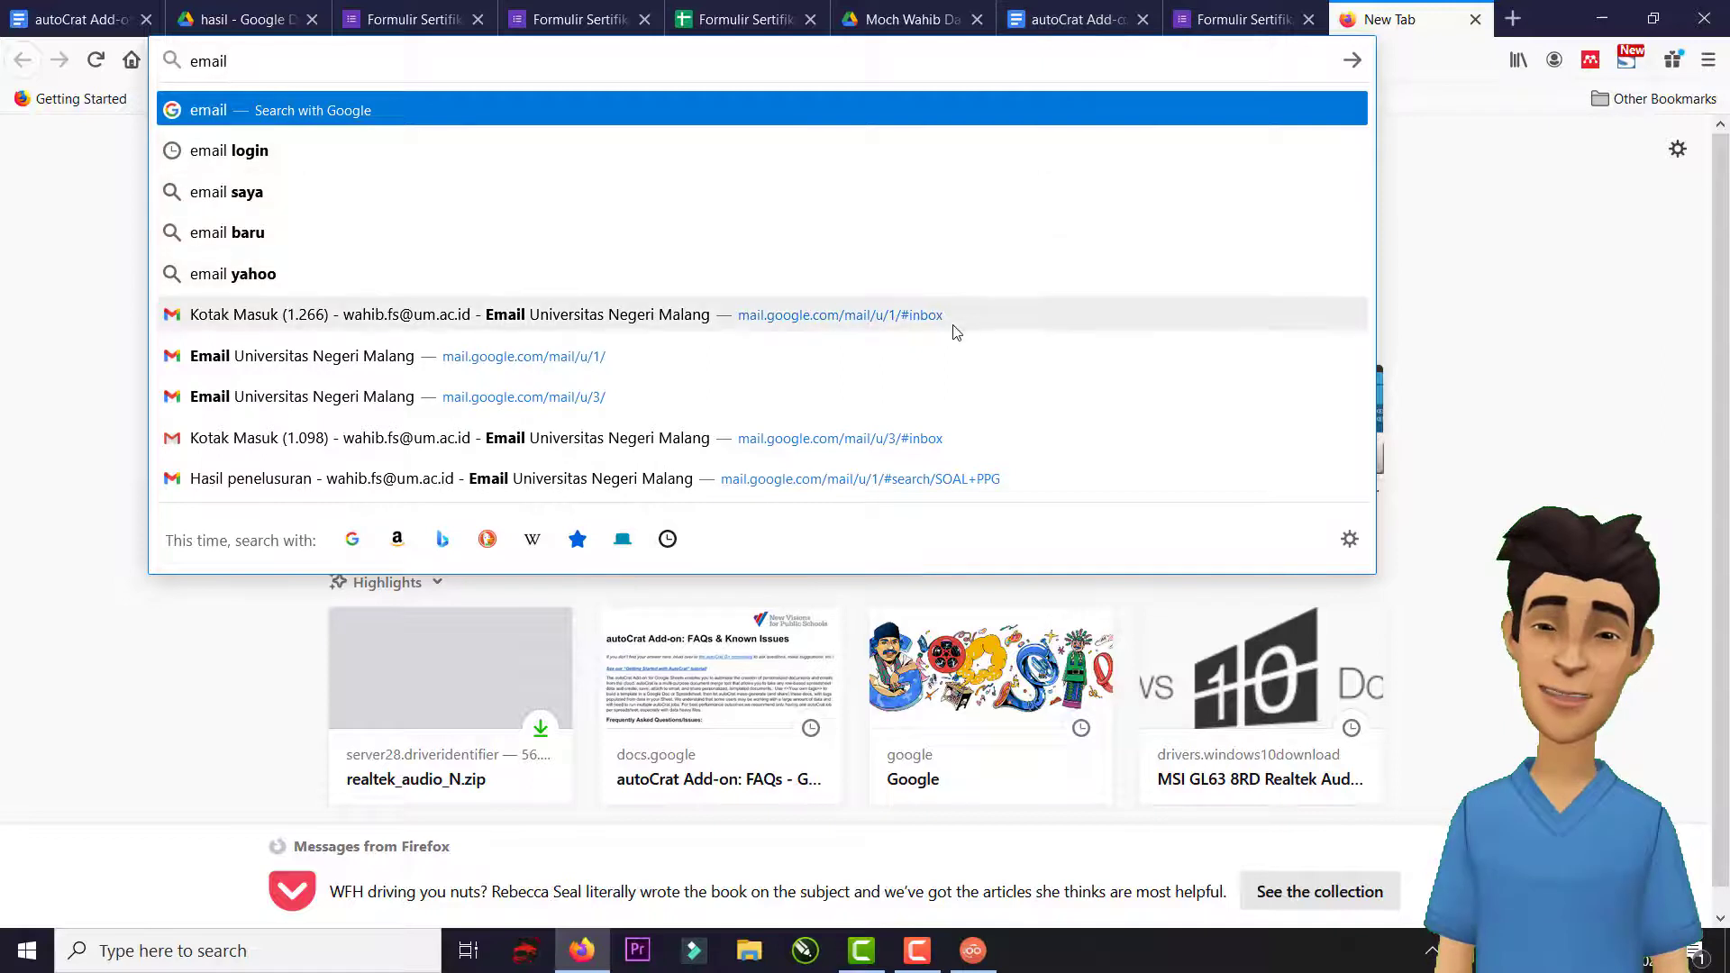
pyautogui.click(956, 326)
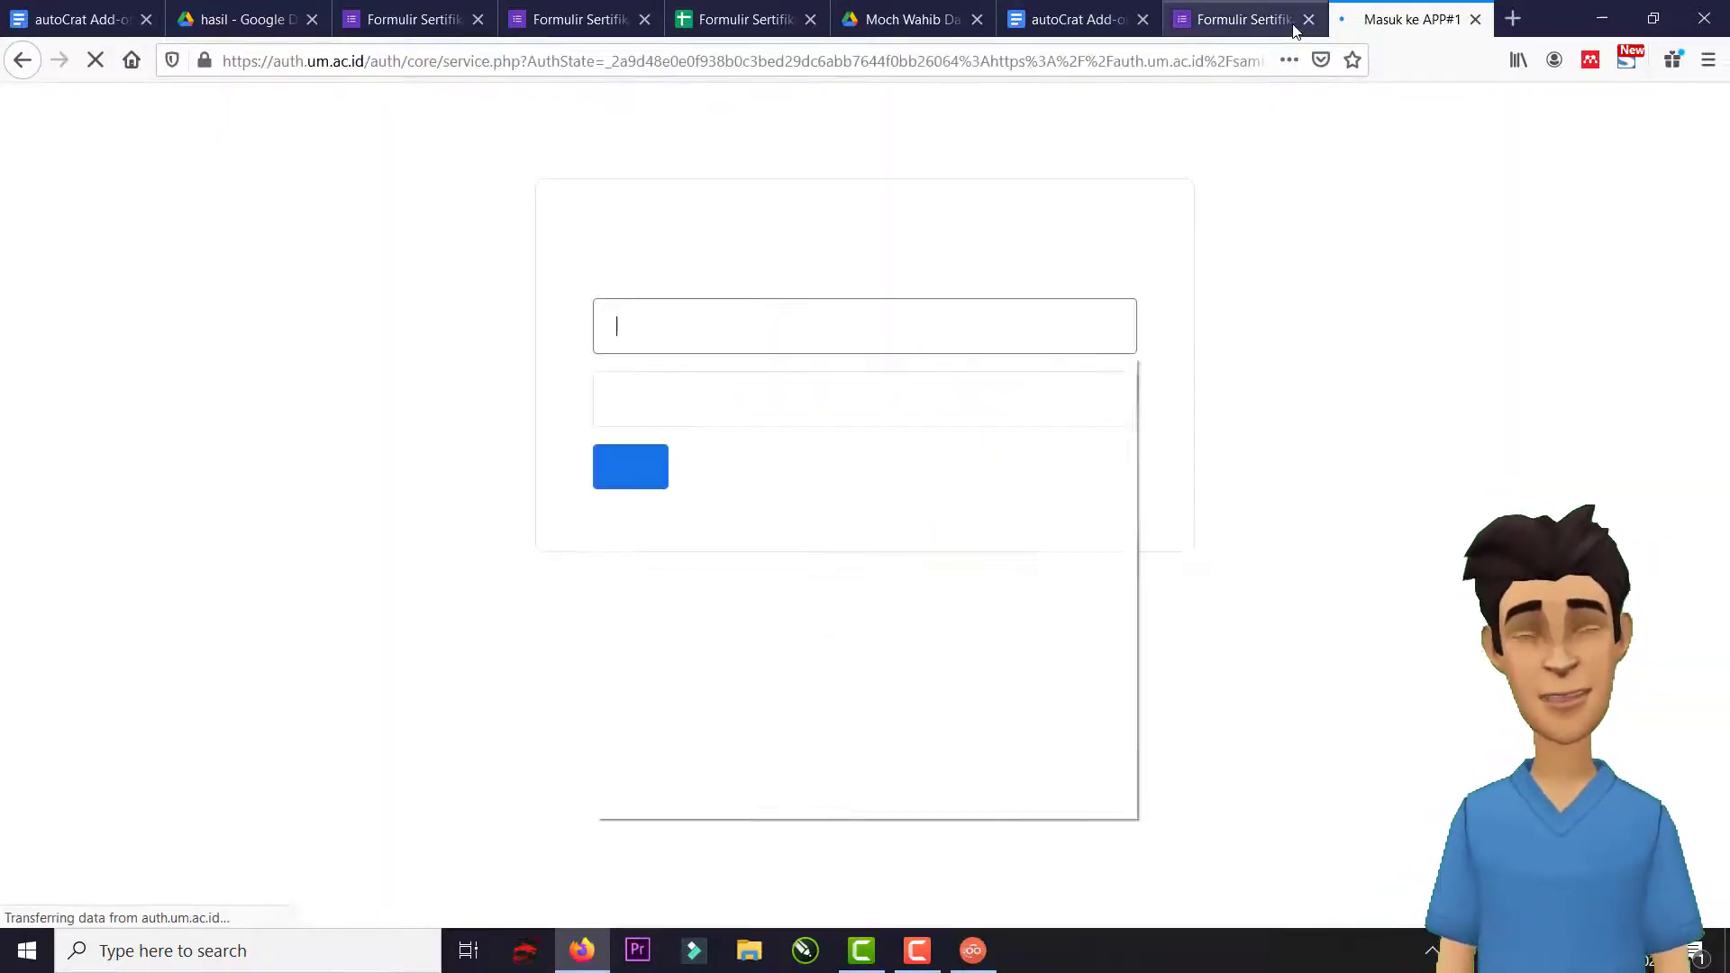
pyautogui.click(733, 433)
pyautogui.click(640, 469)
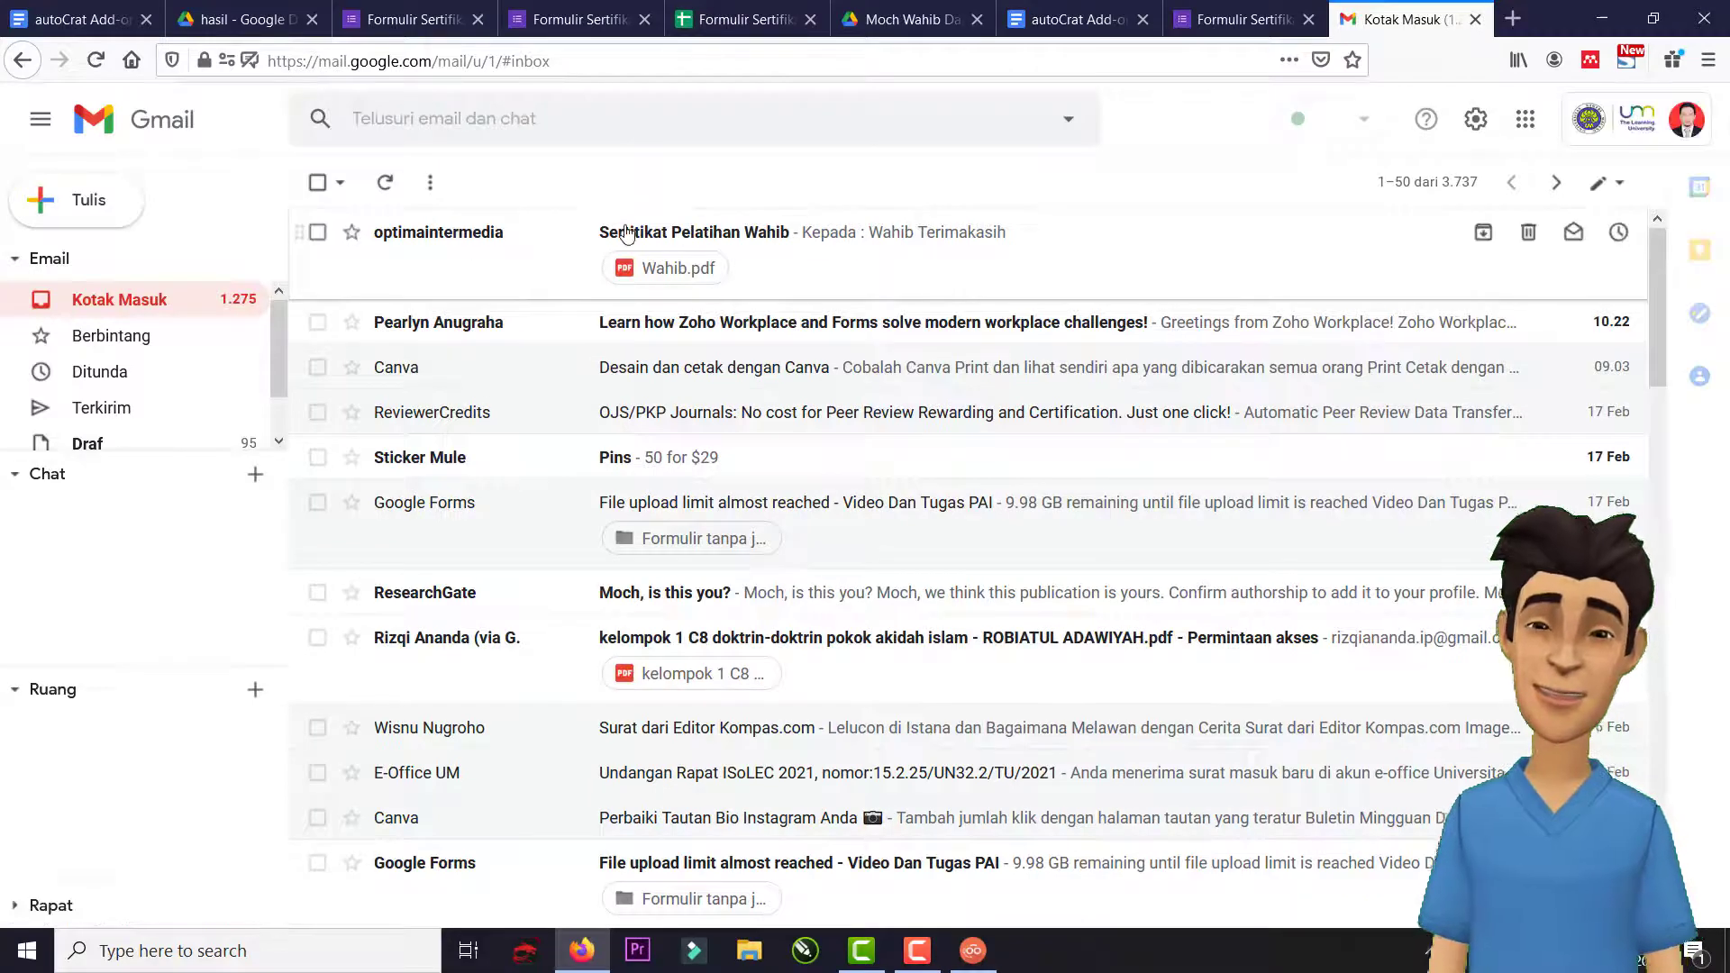
pyautogui.click(765, 236)
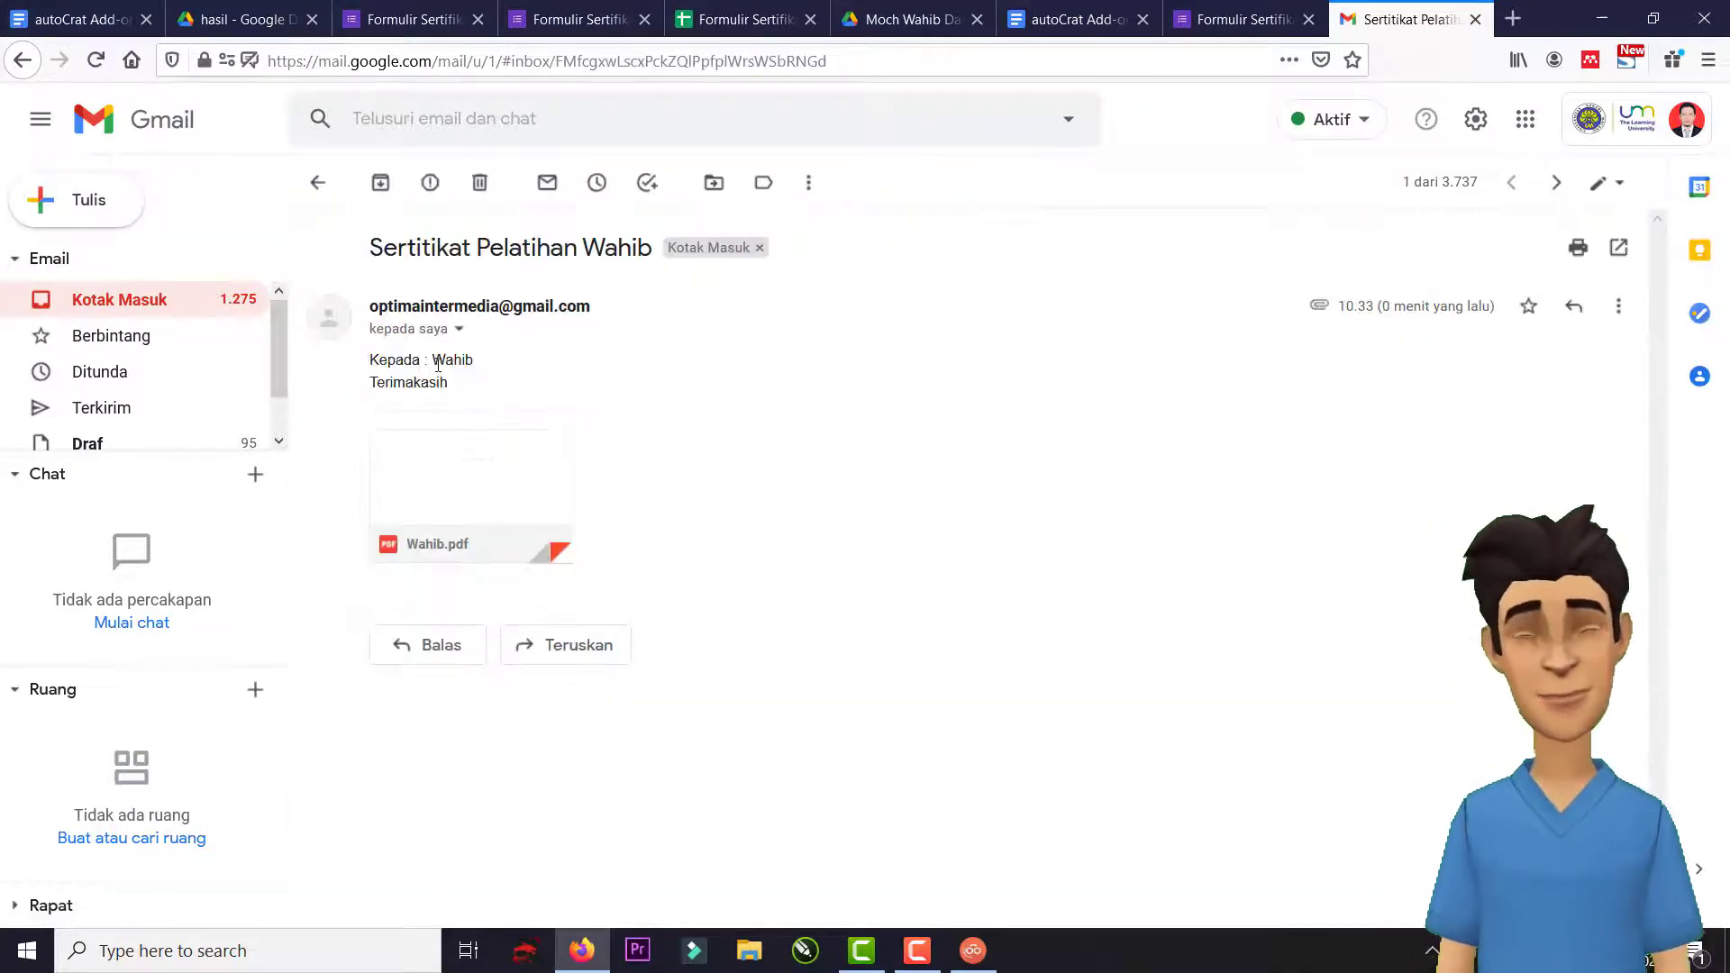
pyautogui.tripleClick(450, 361)
pyautogui.click(502, 464)
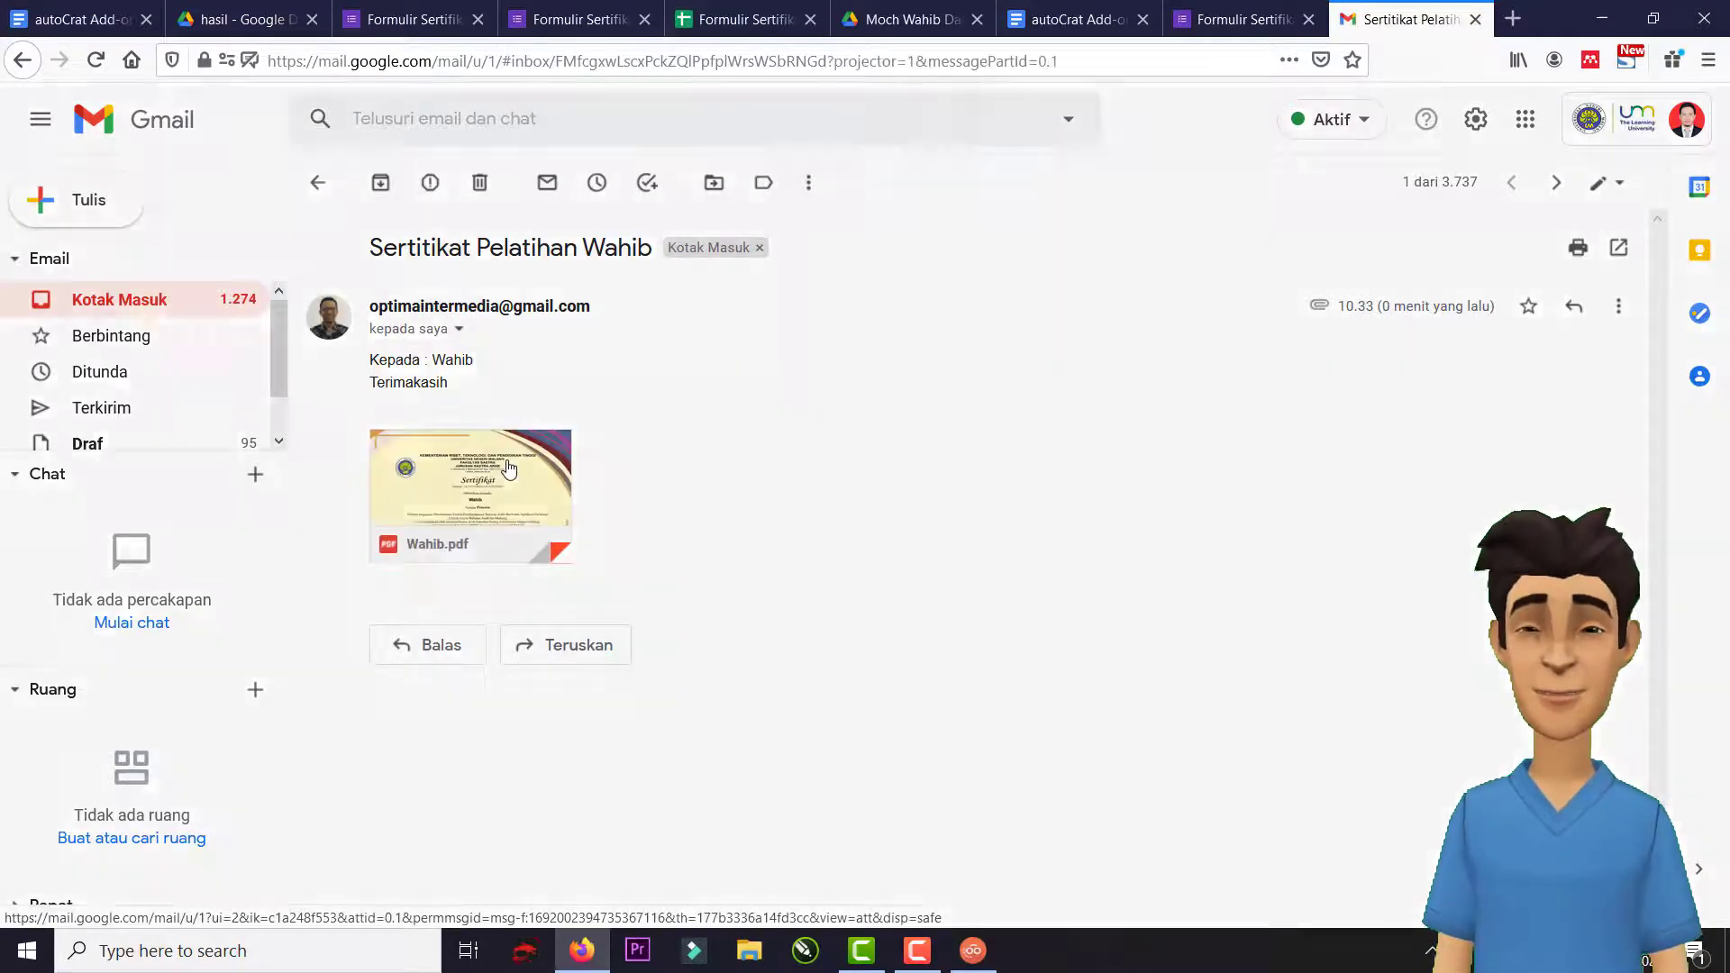